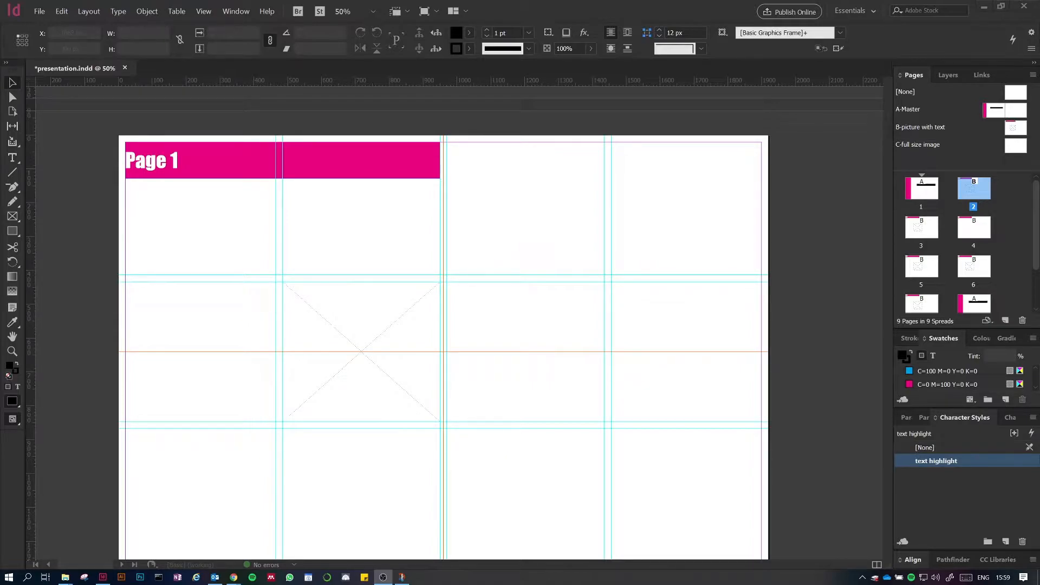
Step: Replace the "Page 1" heading on page 2 with "Site Location" and deselect the text frame
{"action": "double_click", "coordinate": [193, 160]}
{"action": "left_click_drag", "start_coordinate": [194, 158], "coordinate": [51, 158]}
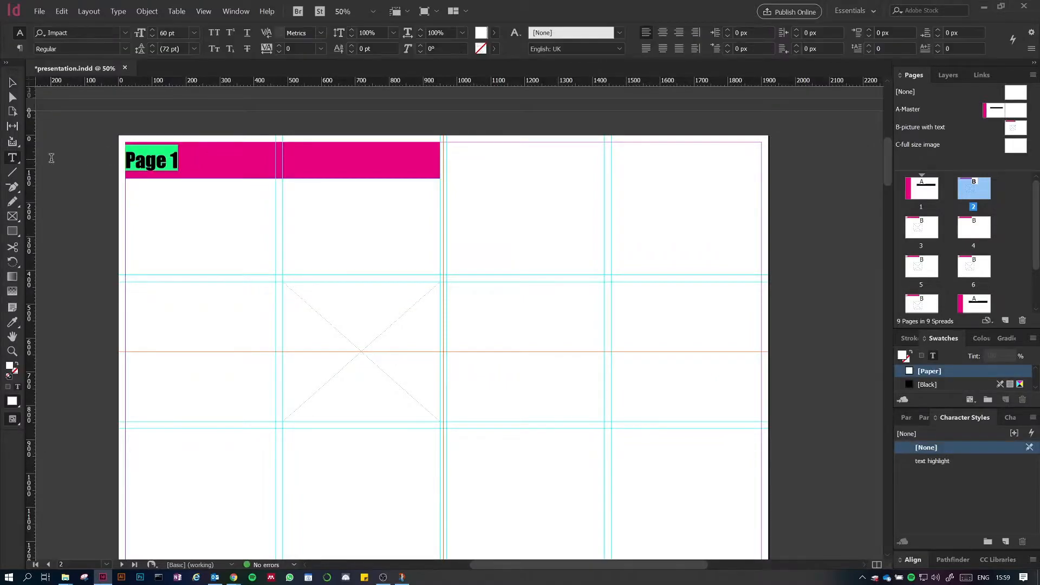
{"action": "type", "text": "S"}
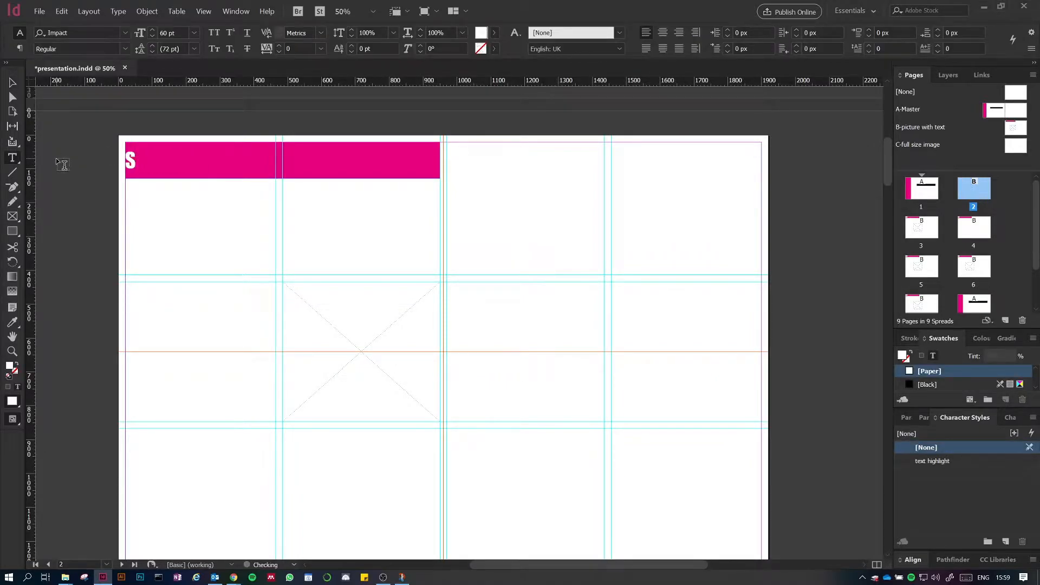
{"action": "type", "text": "ite Location"}
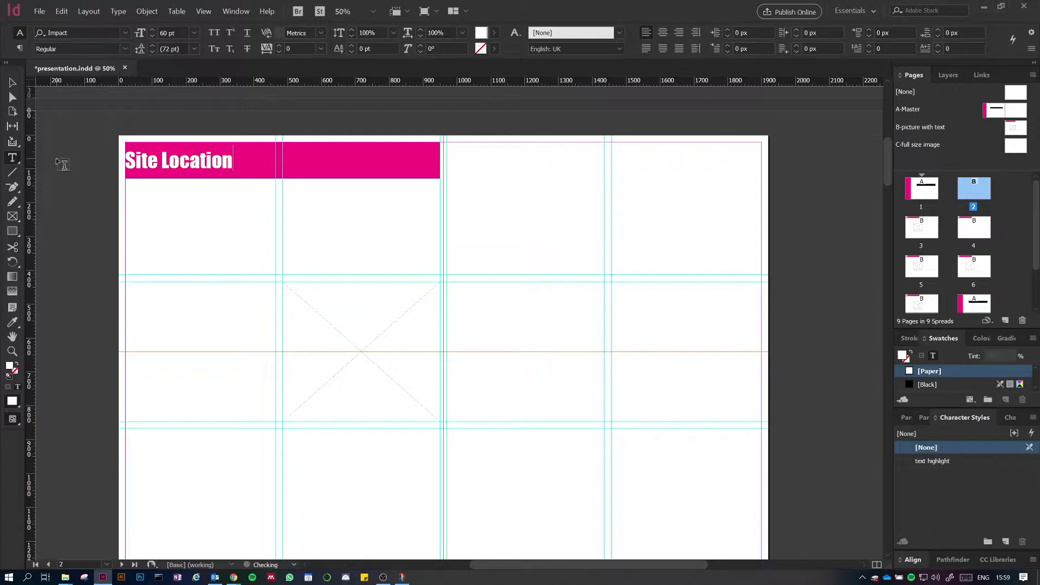
{"action": "left_click", "coordinate": [11, 86]}
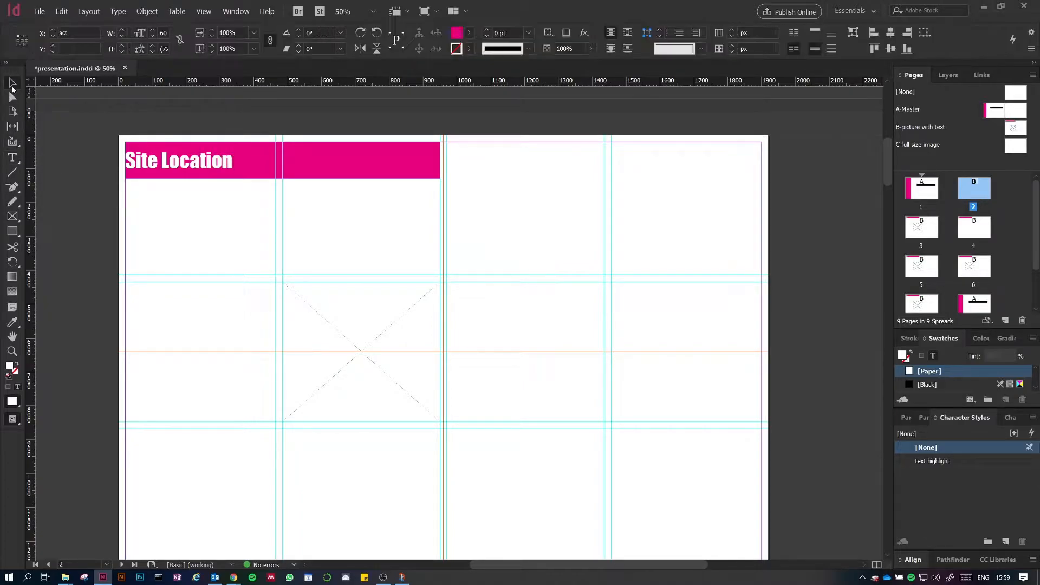
{"action": "left_click", "coordinate": [298, 238]}
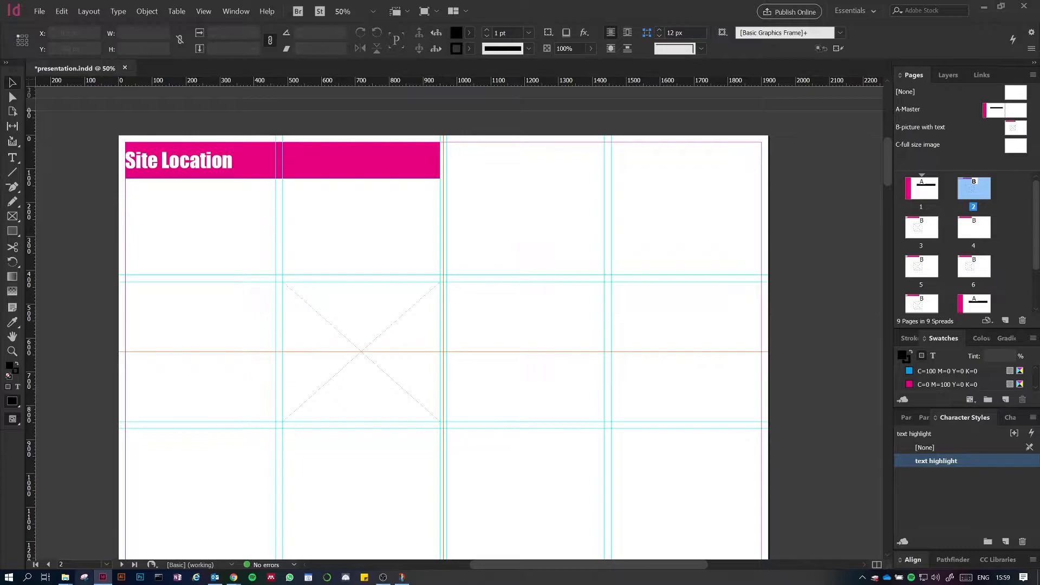
Step: Place the aerial city image from the file explorer onto page 2 below the heading, at the existing picture frame's corner
{"action": "left_click", "coordinate": [65, 577]}
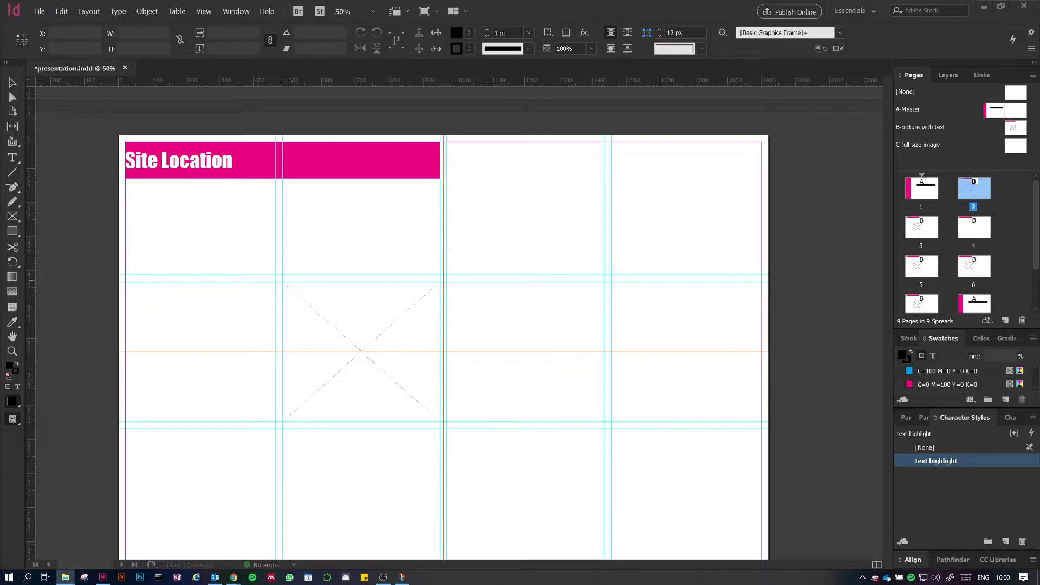
{"action": "left_click_drag", "start_coordinate": [303, 331], "coordinate": [389, 490]}
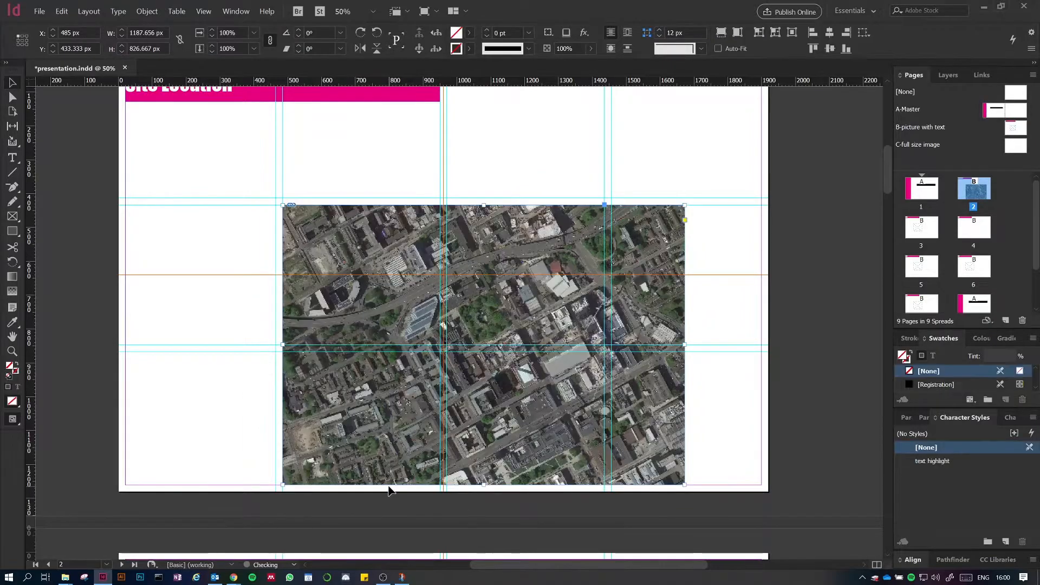
{"action": "scroll", "coordinate": [389, 490], "scroll_direction": "up", "scroll_amount": 3}
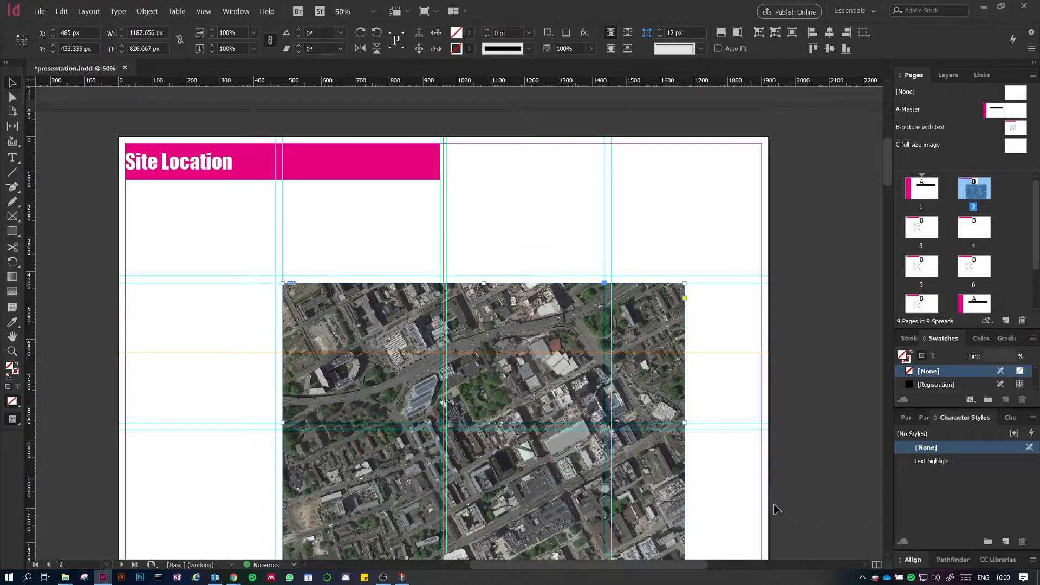
Step: Show the alignment options and move the aerial image freely to about X 670 px, Y 368 px
{"action": "left_click", "coordinate": [912, 560]}
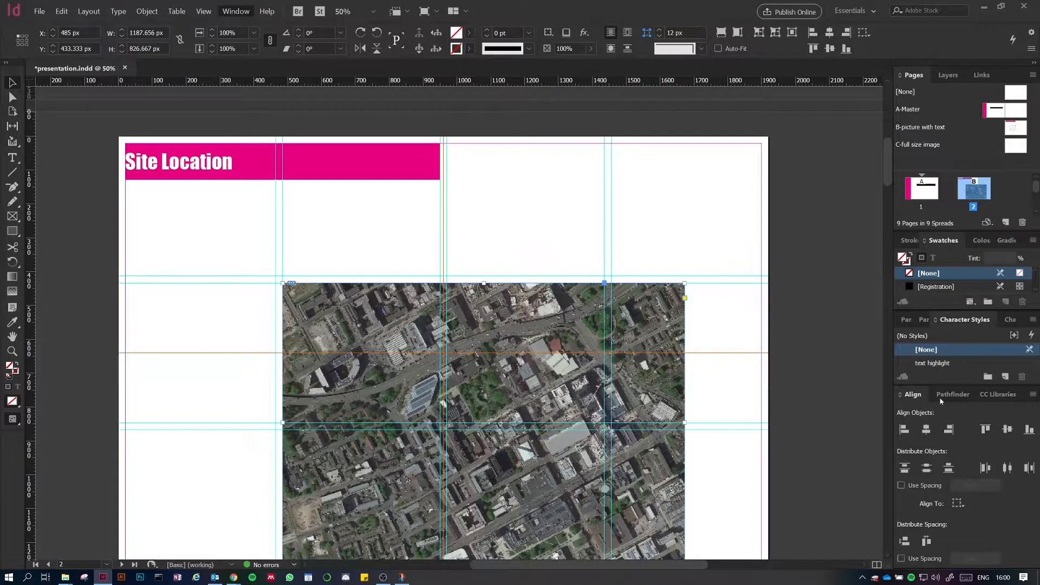
{"action": "scroll", "coordinate": [796, 379], "scroll_direction": "down", "scroll_amount": 2}
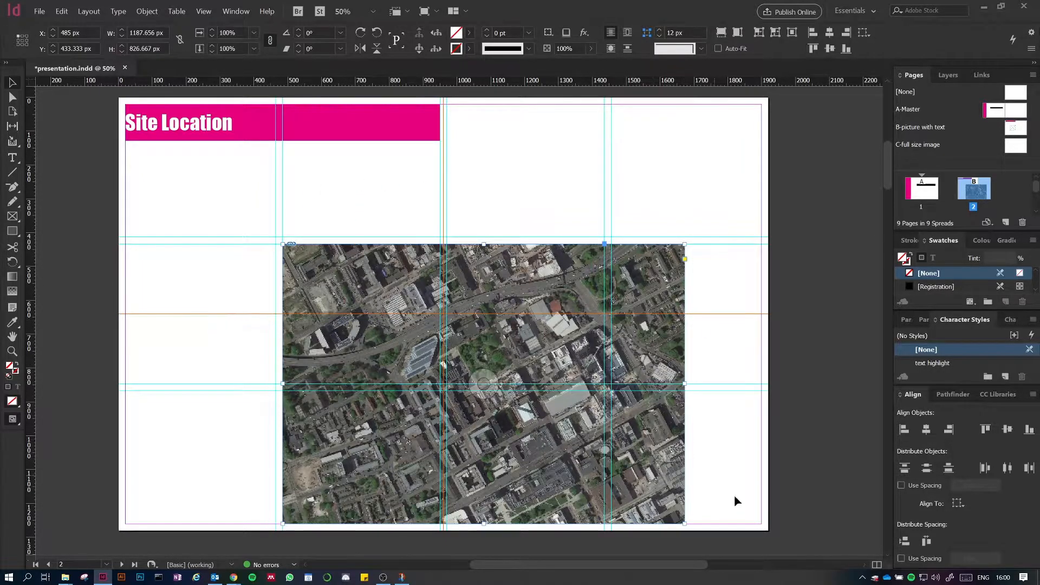
{"action": "left_click_drag", "start_coordinate": [640, 455], "coordinate": [709, 433]}
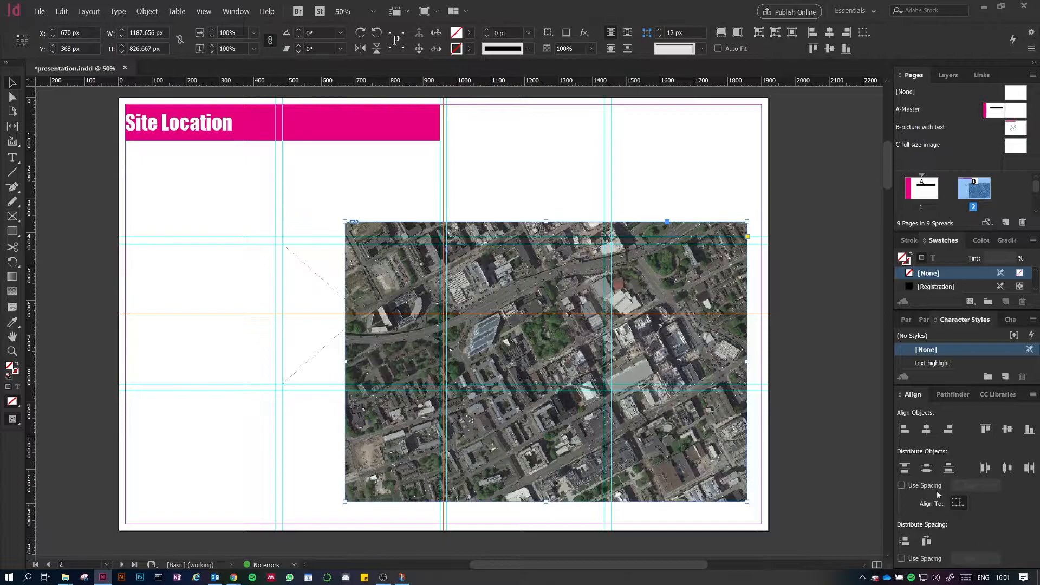
Step: Set alignment relative to the page and try aligning the aerial image to its left, top and bottom edges
{"action": "left_click", "coordinate": [993, 532]}
{"action": "left_click", "coordinate": [904, 430]}
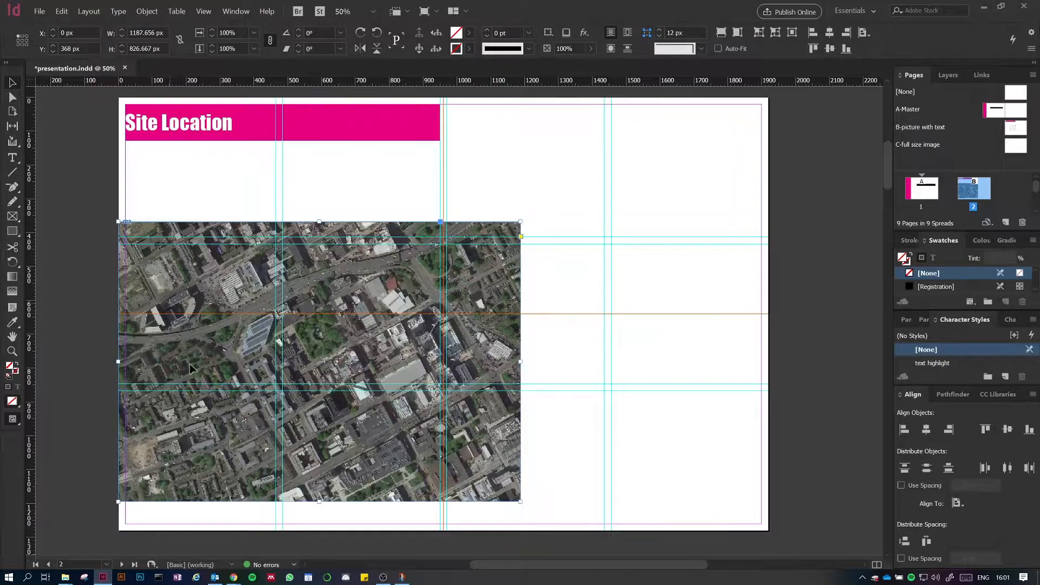
{"action": "left_click", "coordinate": [985, 429]}
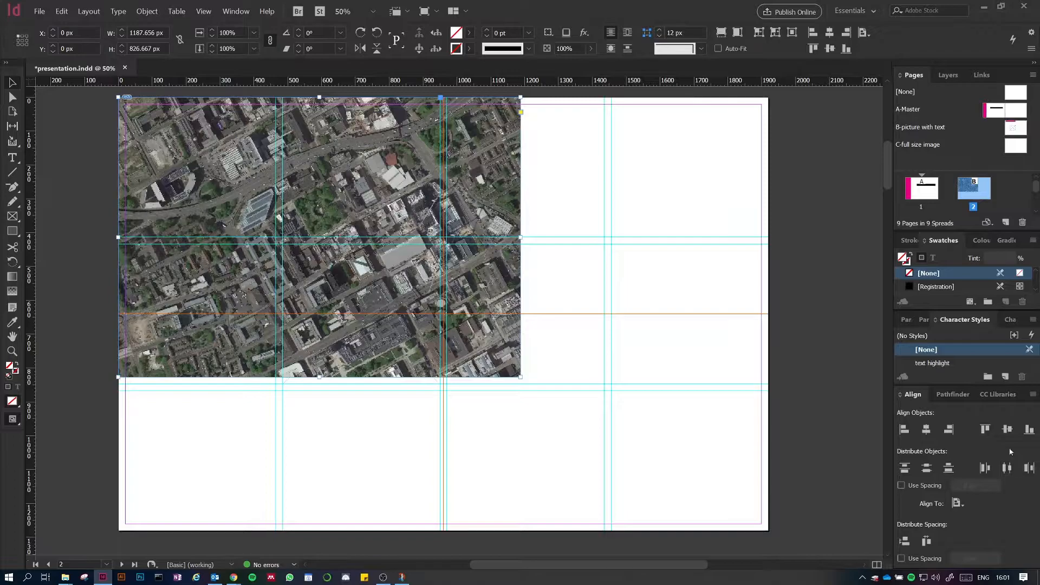
{"action": "left_click", "coordinate": [1028, 430]}
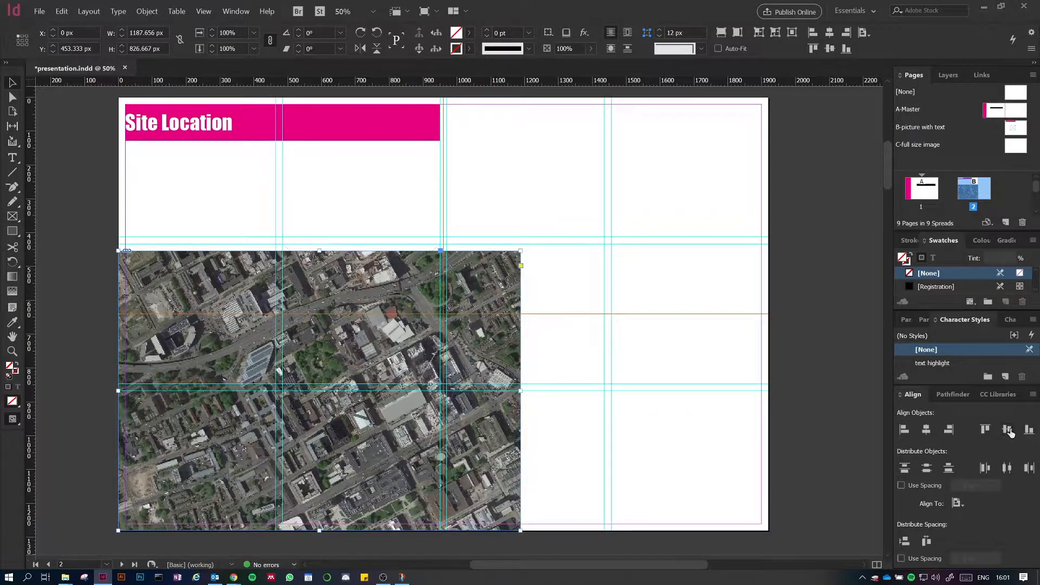
Step: Centre the aerial image vertically and horizontally on the page, then deselect it
{"action": "left_click", "coordinate": [1008, 430]}
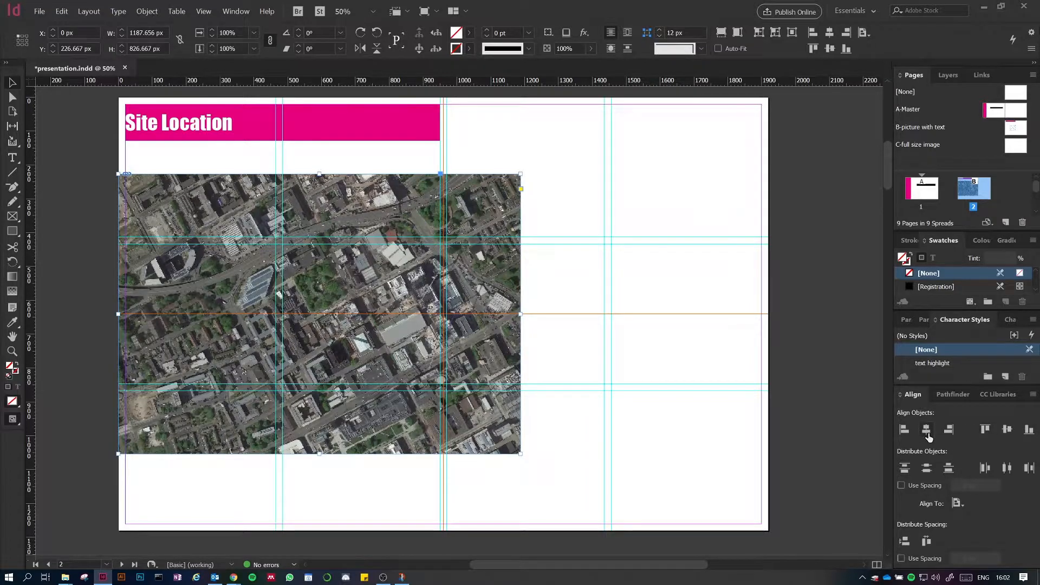
{"action": "left_click", "coordinate": [927, 430]}
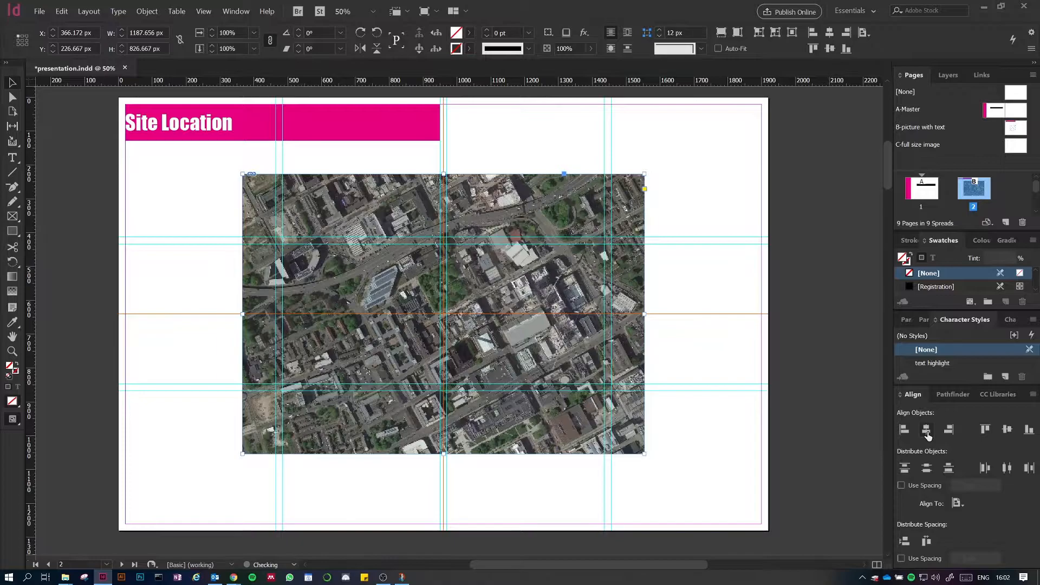
{"action": "left_click", "coordinate": [698, 382]}
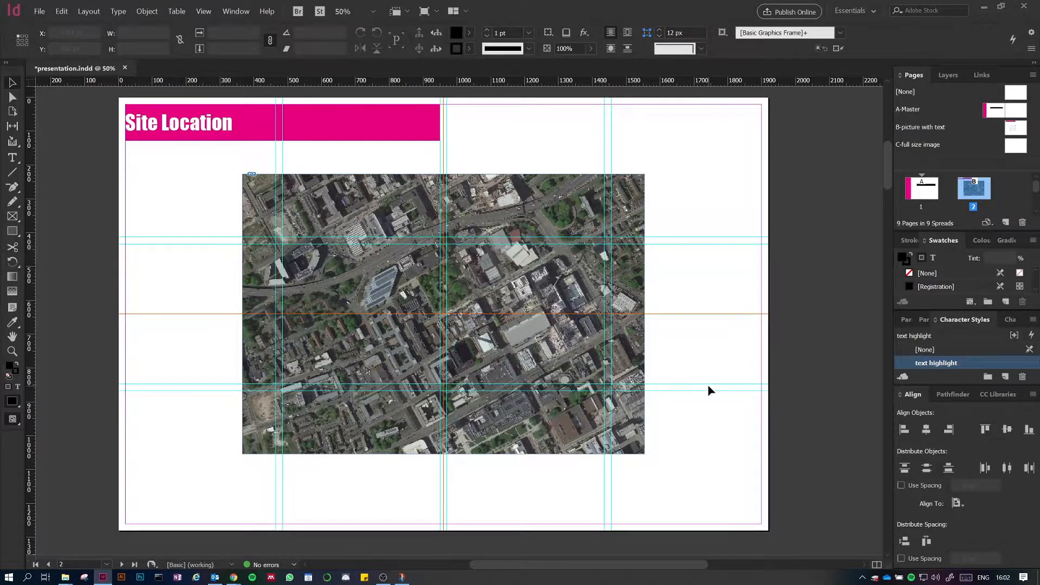
Step: Examine the aerial image up close and compare display quality settings, ending on typical display
{"action": "key", "text": "ctrl+equal"}
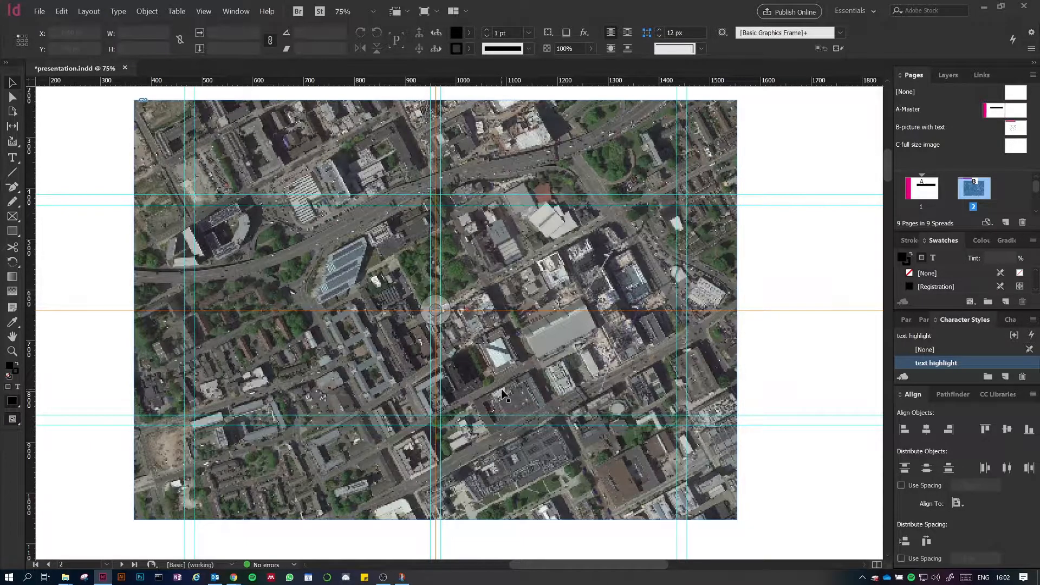
{"action": "scroll", "coordinate": [499, 394], "scroll_direction": "up", "scroll_amount": 2}
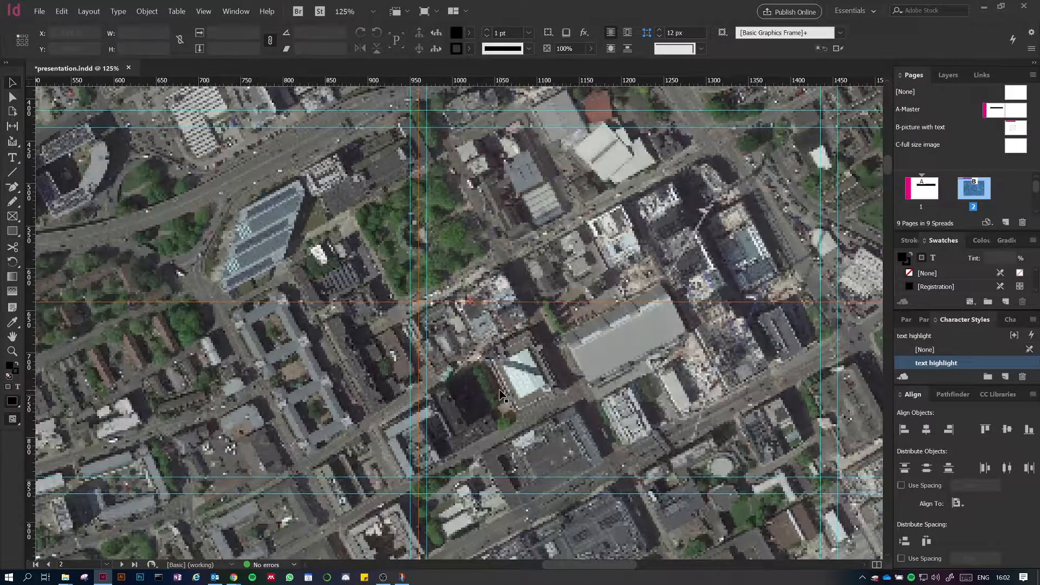
{"action": "scroll", "coordinate": [499, 390], "scroll_direction": "down", "scroll_amount": 2}
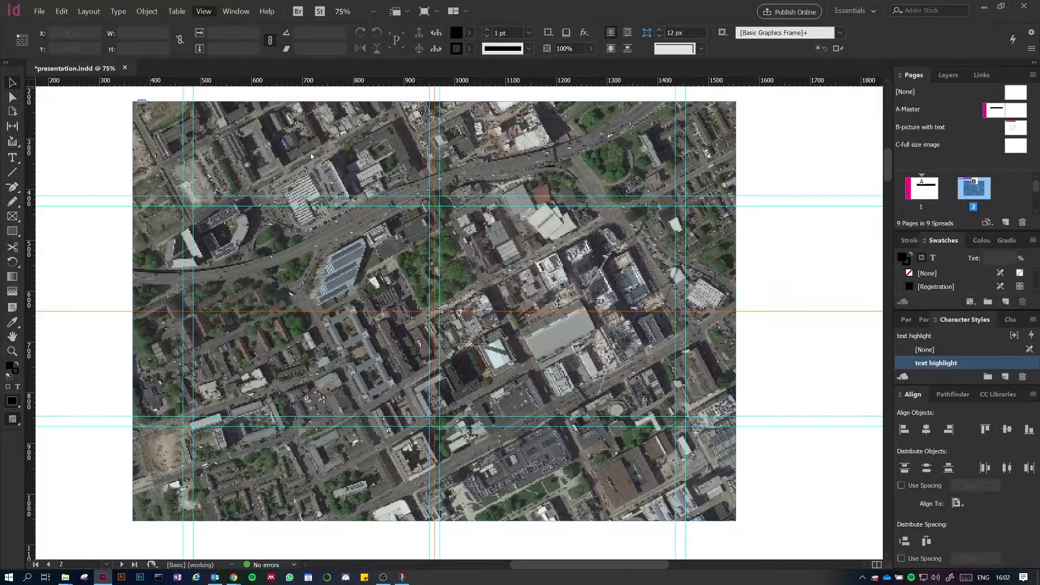
{"action": "left_click", "coordinate": [416, 172]}
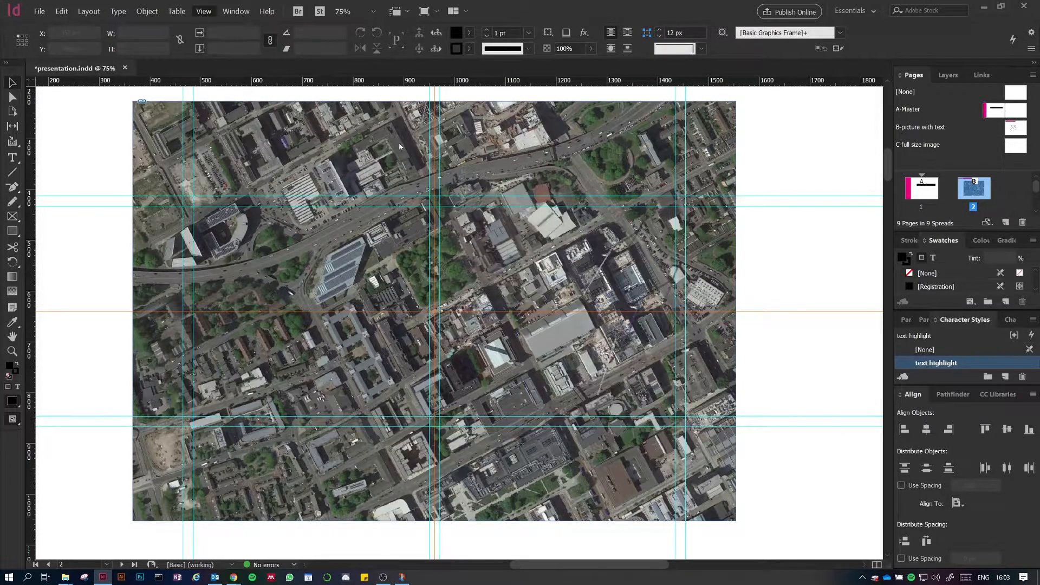
{"action": "key", "text": "ctrl+alt+z"}
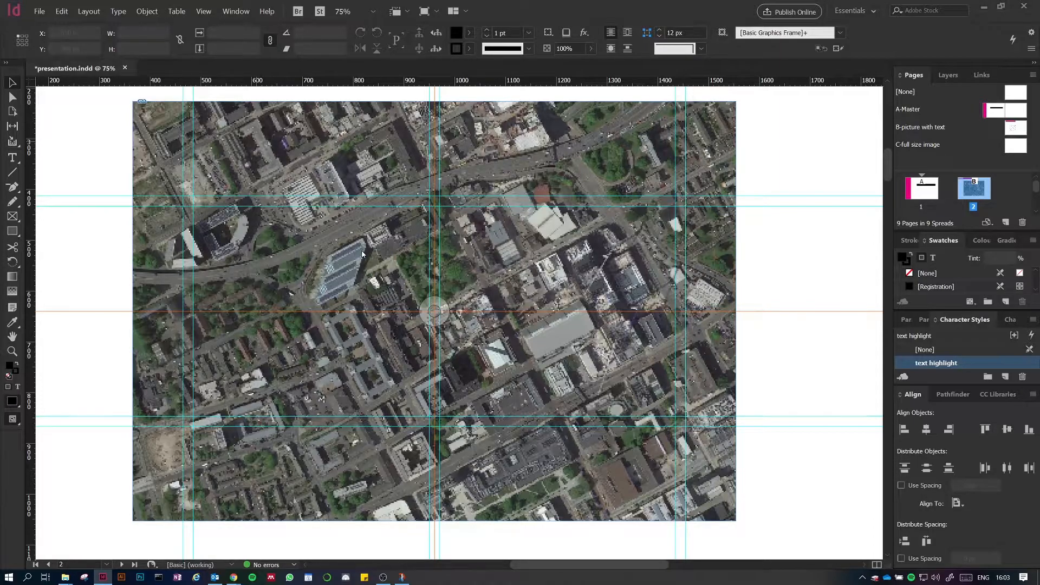
Step: Lock the aerial image in place on the page
{"action": "left_click", "coordinate": [210, 258]}
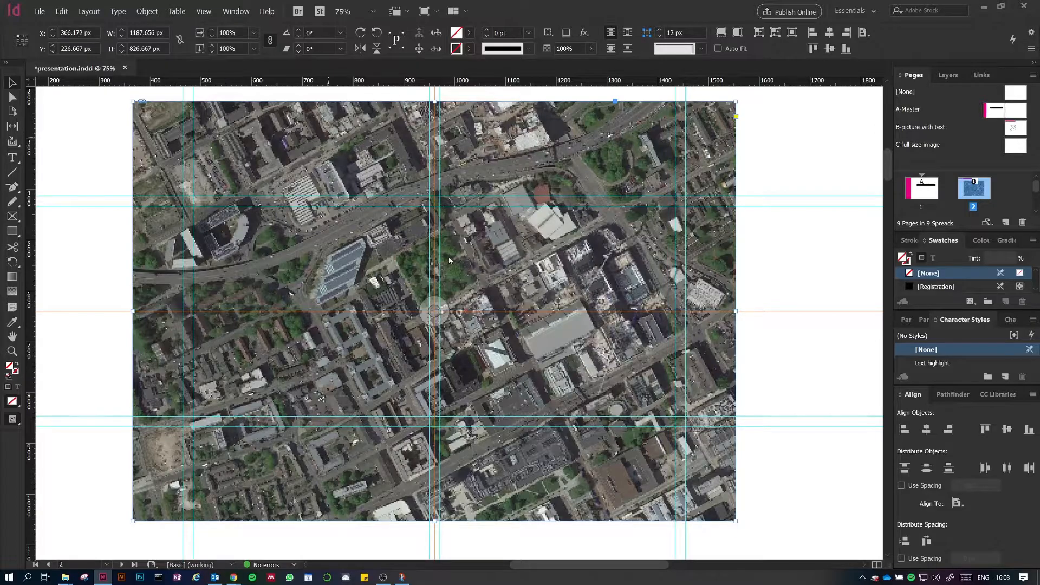
{"action": "key", "text": "ctrl+shift+a"}
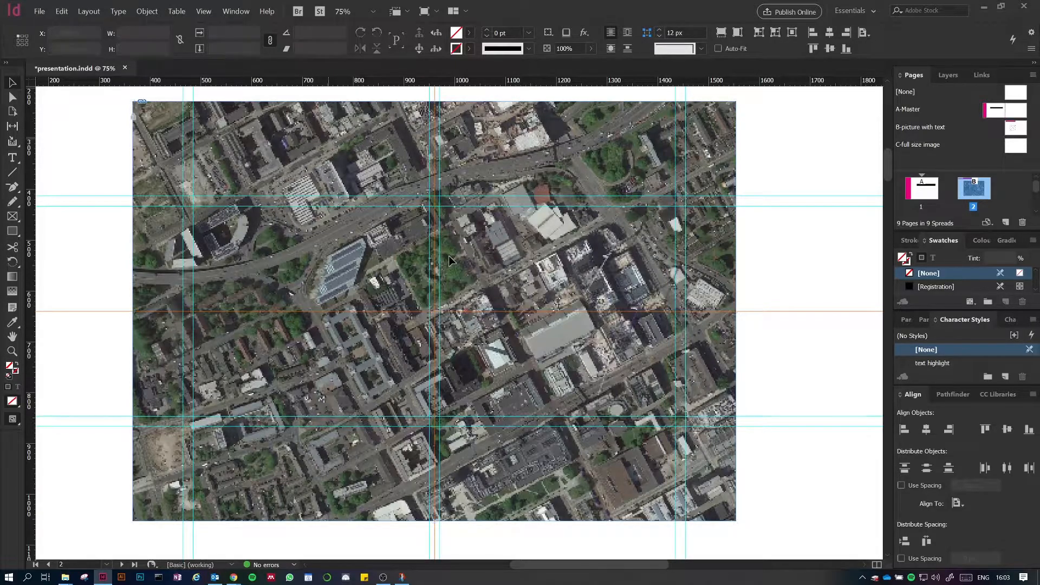
Step: Draw a magenta rectangle about 254 by 286 px over the left half of the aerial image
{"action": "scroll", "coordinate": [271, 343], "scroll_direction": "up", "scroll_amount": 2}
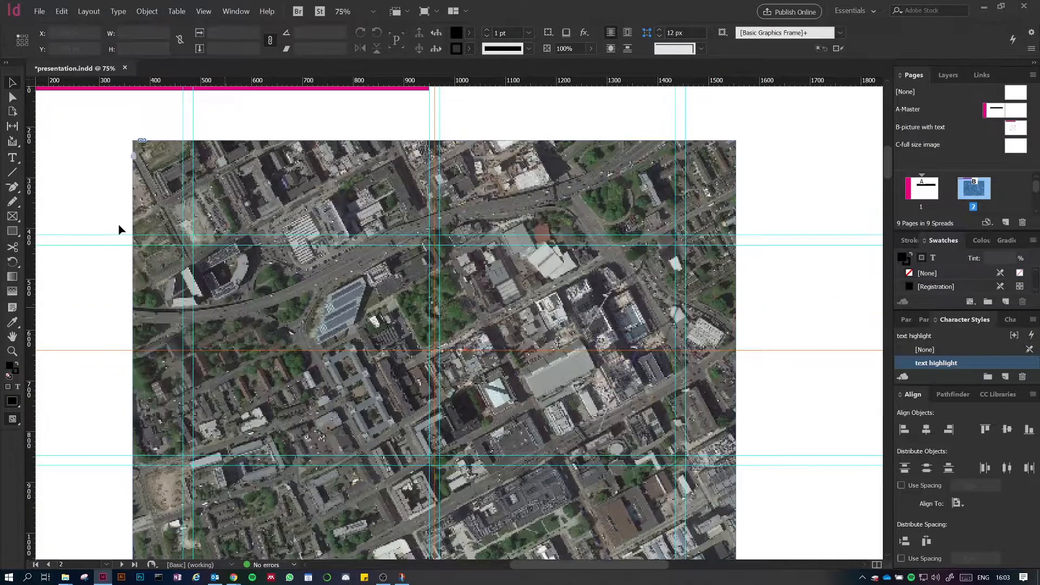
{"action": "left_click", "coordinate": [12, 231]}
{"action": "left_click_drag", "start_coordinate": [279, 225], "coordinate": [408, 370]}
{"action": "key", "text": "v"}
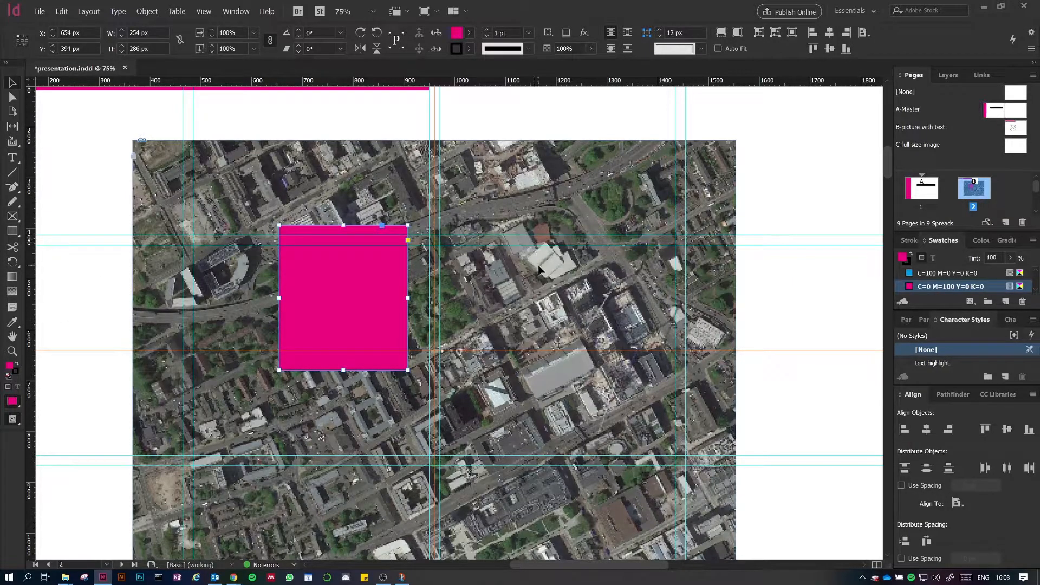
Step: Draw two more rectangles, about 366 by 248 px over the image's left edge and 170 by 259 px over its top edge
{"action": "key", "text": "ctrl+minus"}
{"action": "left_click", "coordinate": [13, 232]}
{"action": "left_click_drag", "start_coordinate": [267, 320], "coordinate": [391, 404]}
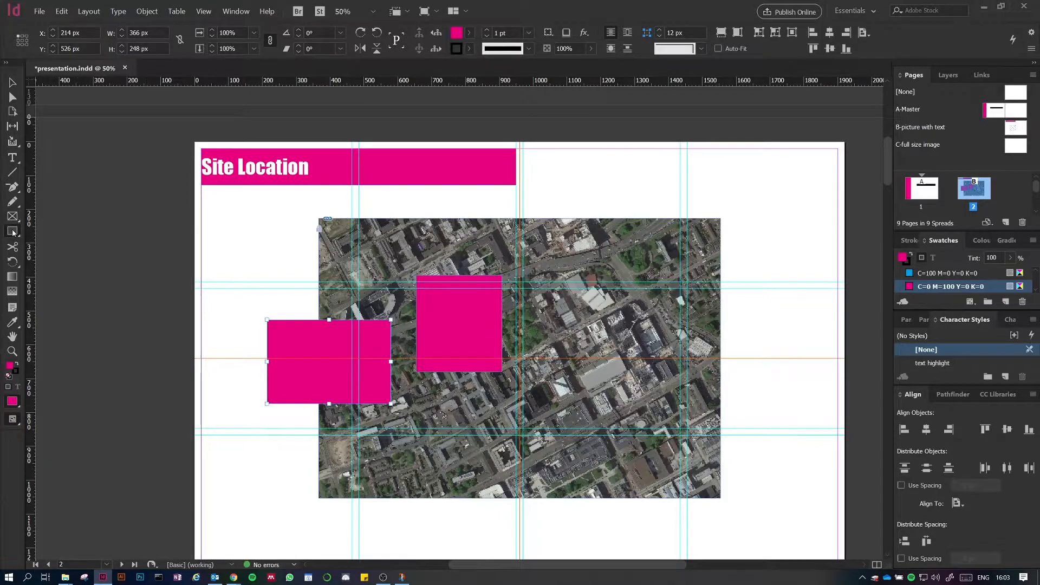
{"action": "left_click_drag", "start_coordinate": [551, 194], "coordinate": [609, 282]}
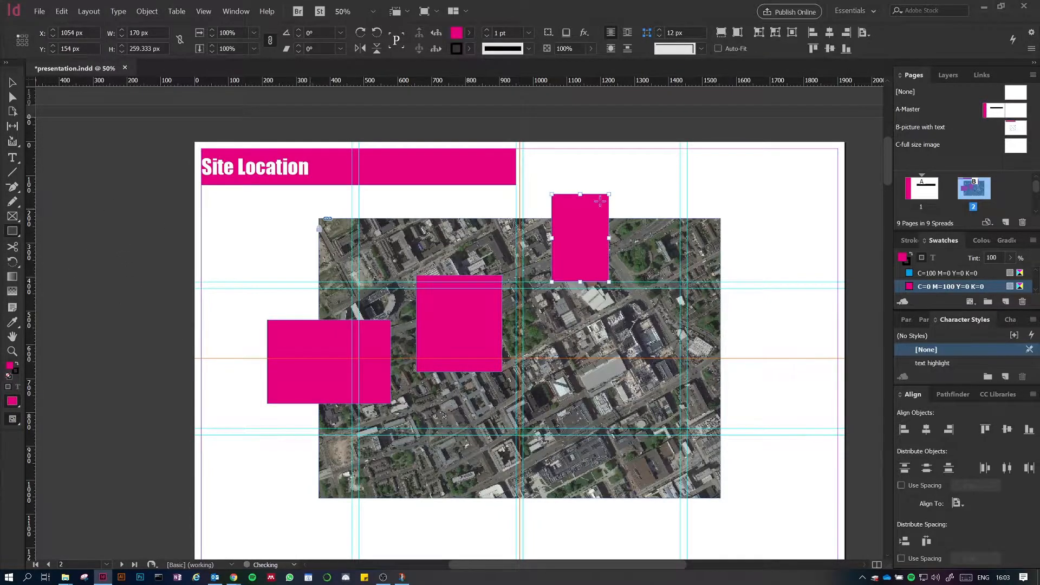
{"action": "left_click", "coordinate": [8, 84]}
{"action": "left_click", "coordinate": [768, 410]}
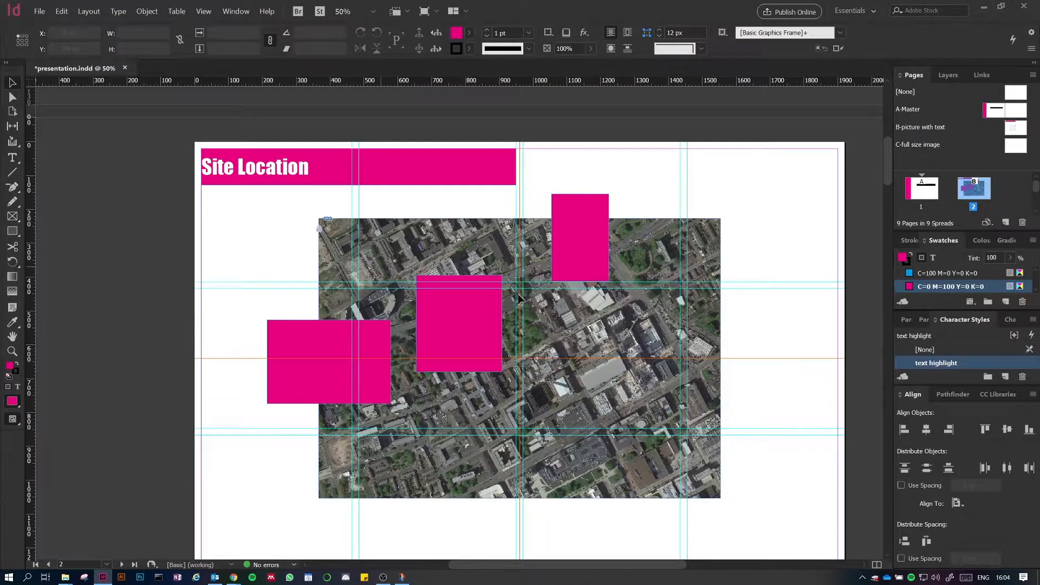
Step: Lock the "Site Location" heading frame in place on the page
{"action": "left_click_drag", "start_coordinate": [781, 488], "coordinate": [204, 188]}
{"action": "left_click", "coordinate": [308, 198]}
{"action": "left_click", "coordinate": [279, 167]}
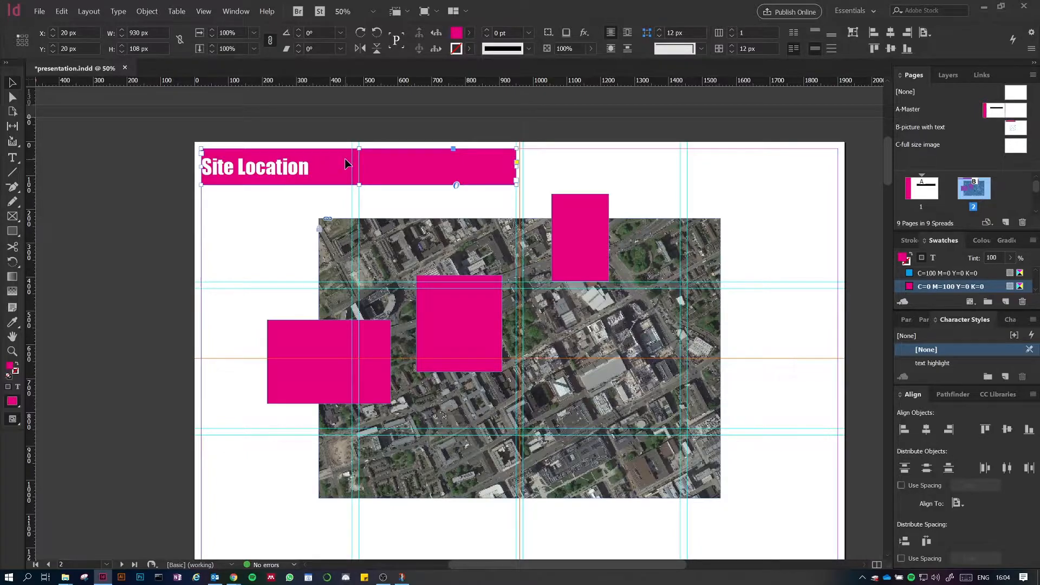
{"action": "left_click", "coordinate": [277, 233]}
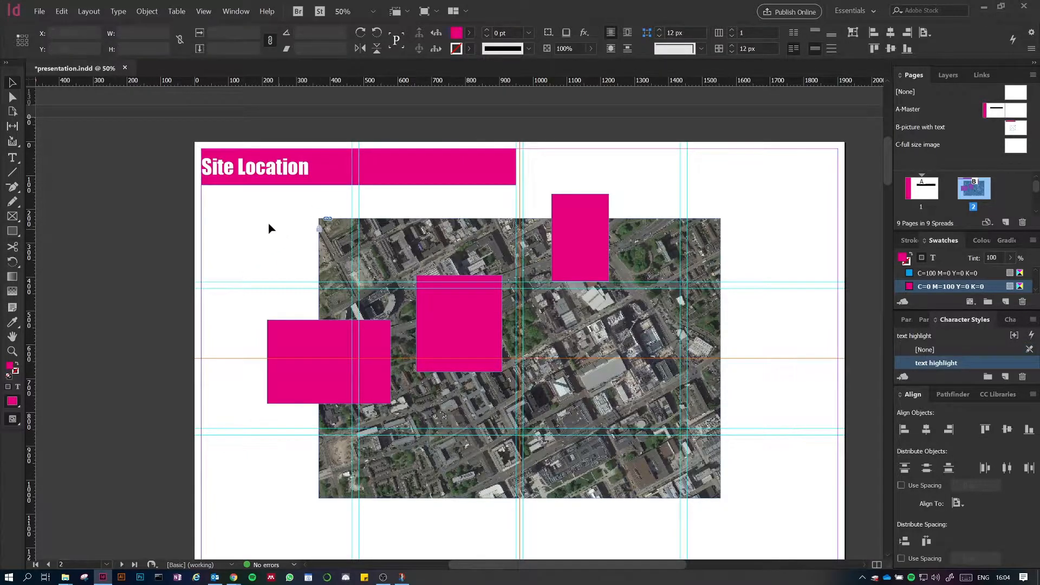
{"action": "left_click", "coordinate": [260, 169]}
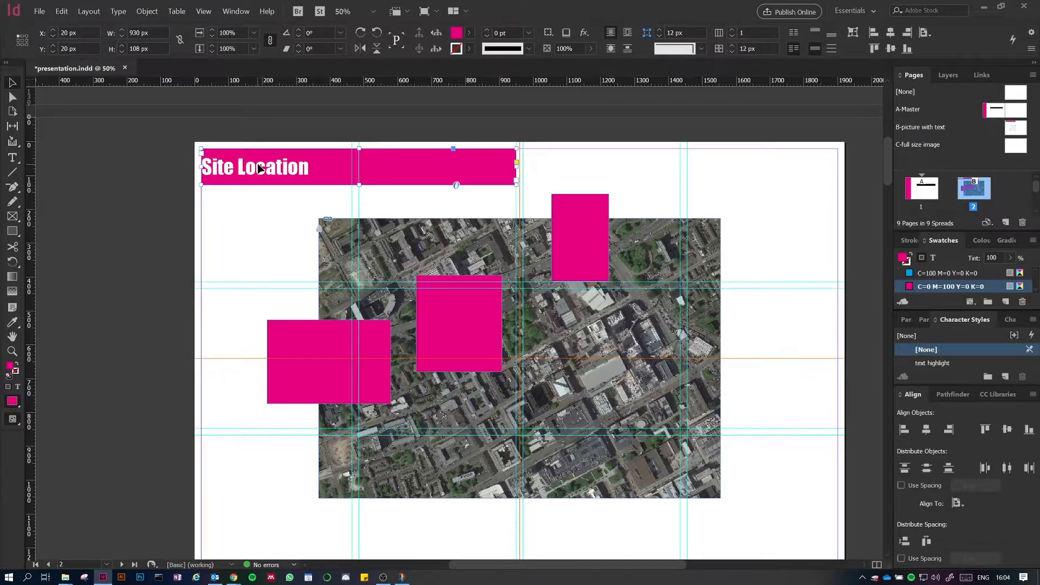
{"action": "key", "text": "ctrl+l"}
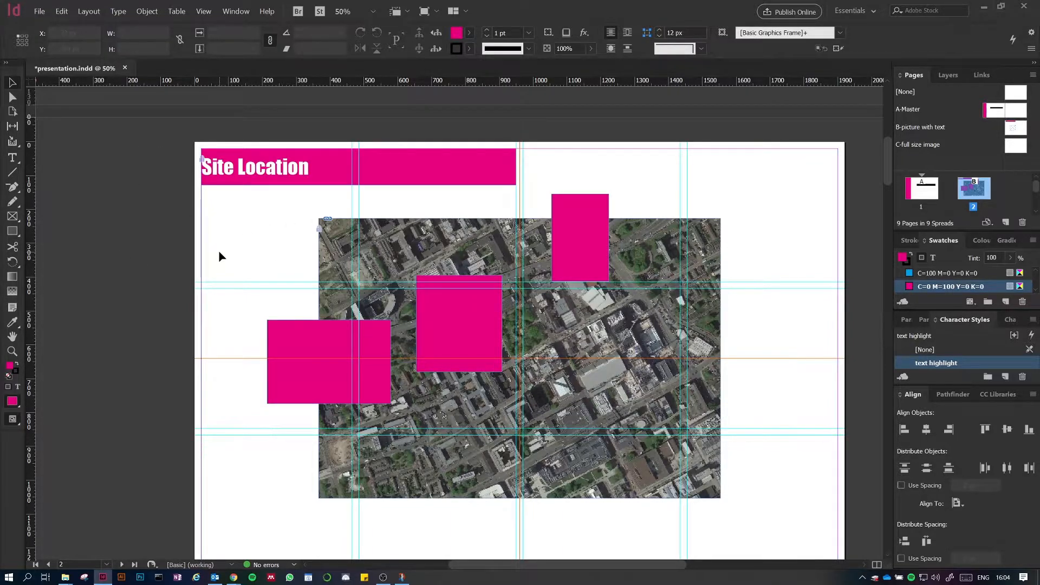
Step: Delete the three magenta rectangles placed over the aerial image
{"action": "key", "text": "ctrl+equal"}
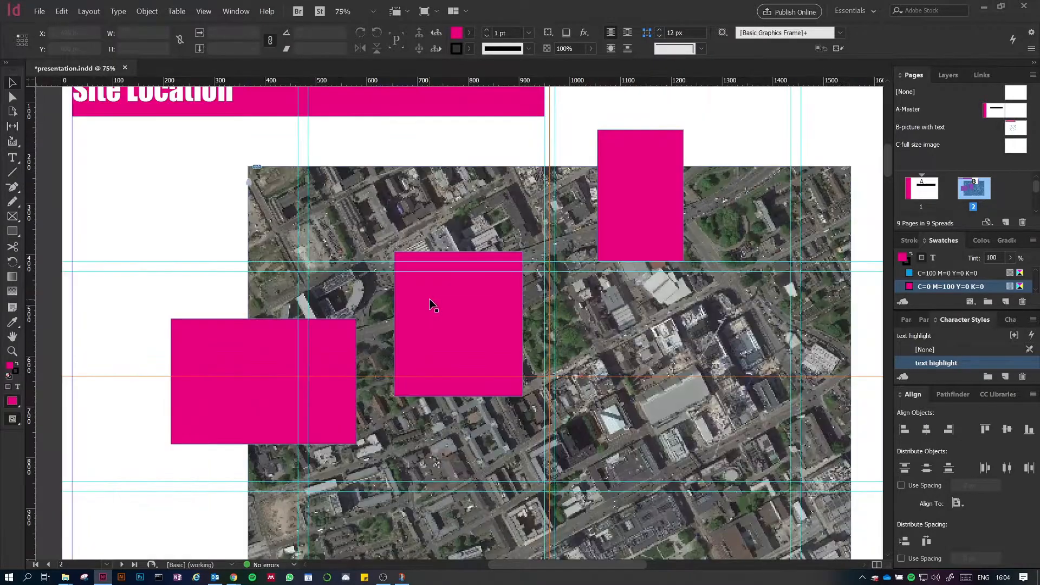
{"action": "left_click", "coordinate": [417, 350]}
{"action": "left_click", "coordinate": [317, 363]}
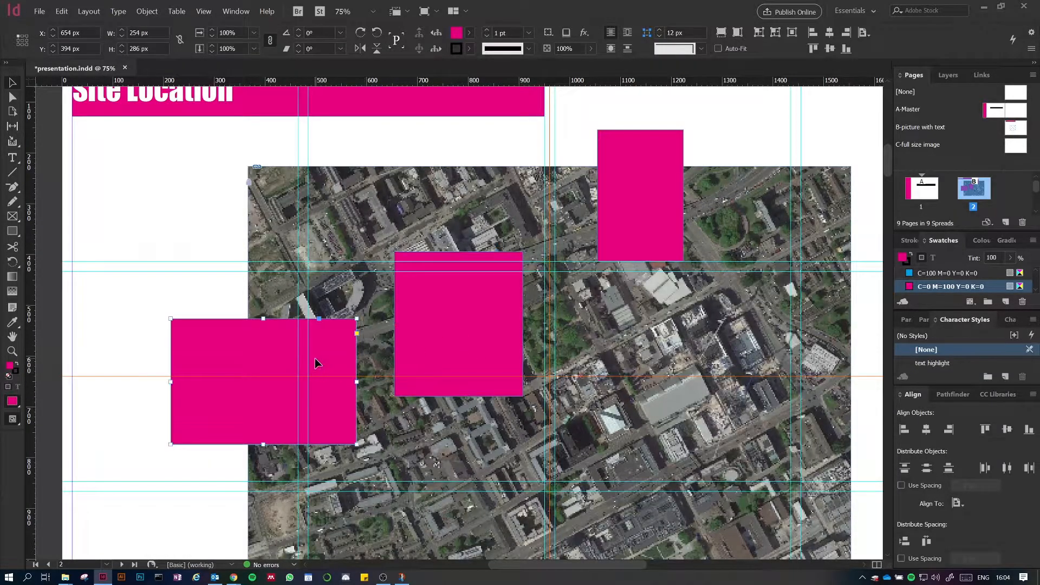
{"action": "left_click_drag", "start_coordinate": [706, 416], "coordinate": [106, 79]}
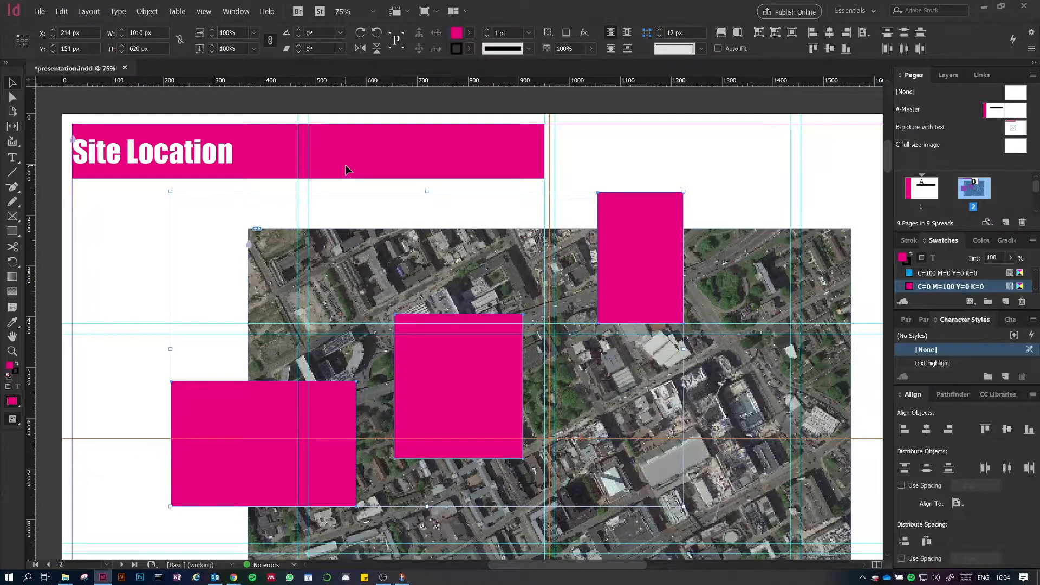
{"action": "key", "text": "Delete"}
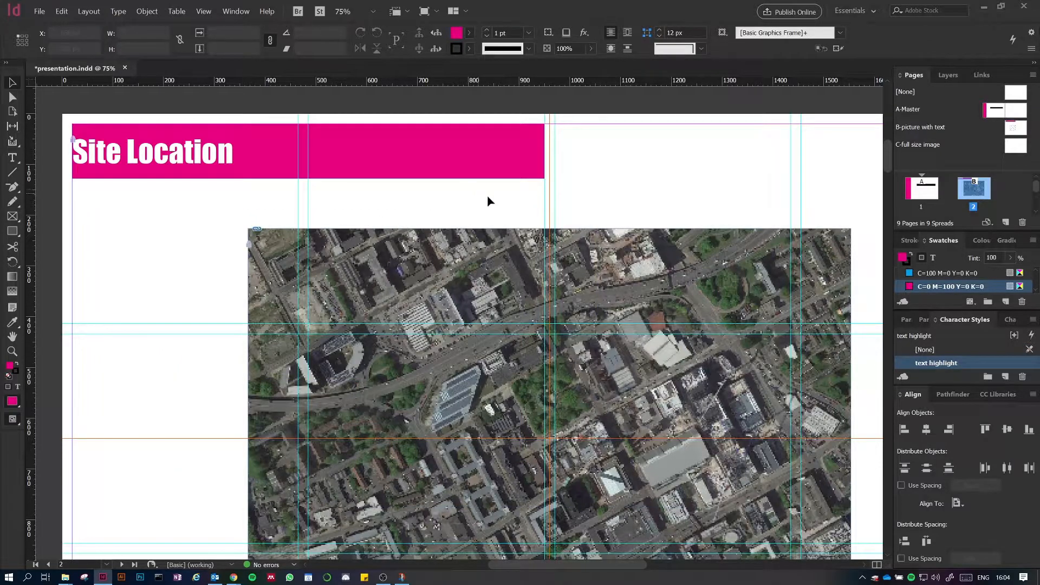
Step: Add a new layer above Layer 1
{"action": "left_click_drag", "start_coordinate": [505, 224], "coordinate": [428, 143]}
{"action": "left_click_drag", "start_coordinate": [425, 381], "coordinate": [392, 343]}
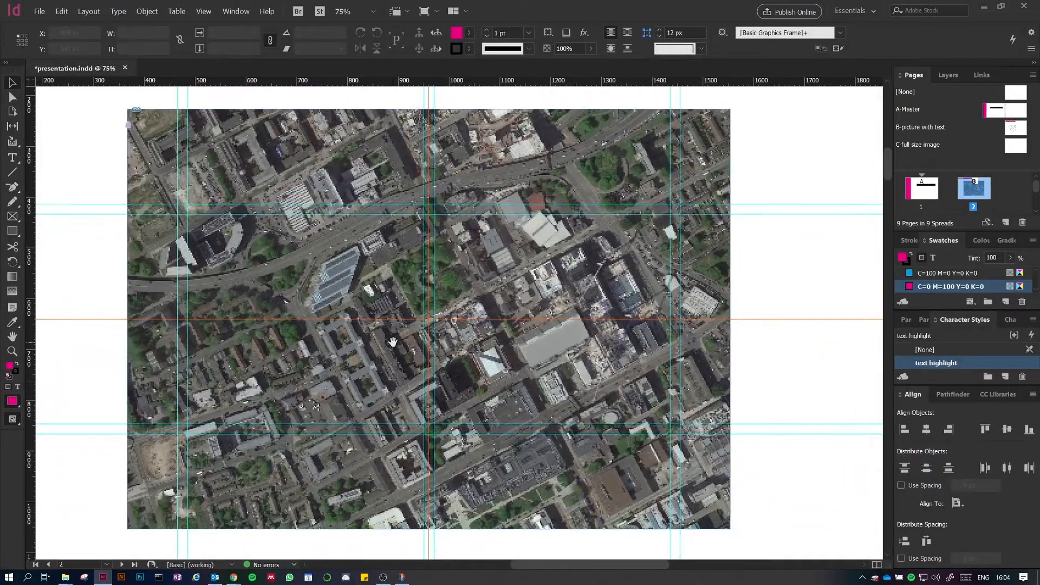
{"action": "left_click", "coordinate": [946, 76]}
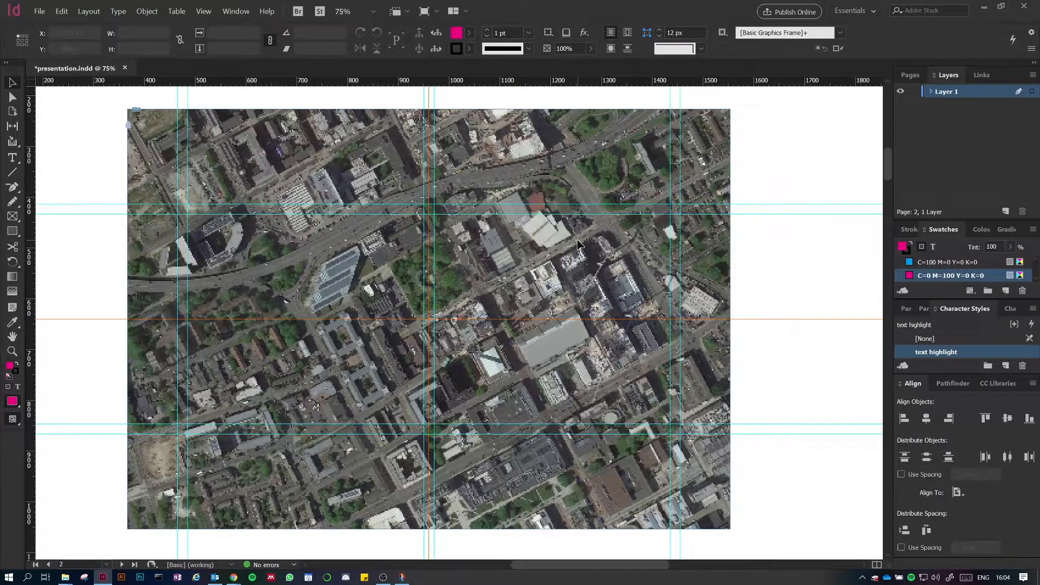
{"action": "left_click", "coordinate": [1005, 211]}
Step: Draw four magenta rectangles across the aerial image on Layer 2, the last one about 434 by 156 px over the image's lower-right edge
{"action": "left_click", "coordinate": [12, 231]}
{"action": "left_click_drag", "start_coordinate": [575, 258], "coordinate": [644, 304]}
{"action": "left_click_drag", "start_coordinate": [121, 243], "coordinate": [317, 328]}
{"action": "left_click_drag", "start_coordinate": [316, 380], "coordinate": [458, 453]}
{"action": "left_click_drag", "start_coordinate": [536, 393], "coordinate": [756, 472]}
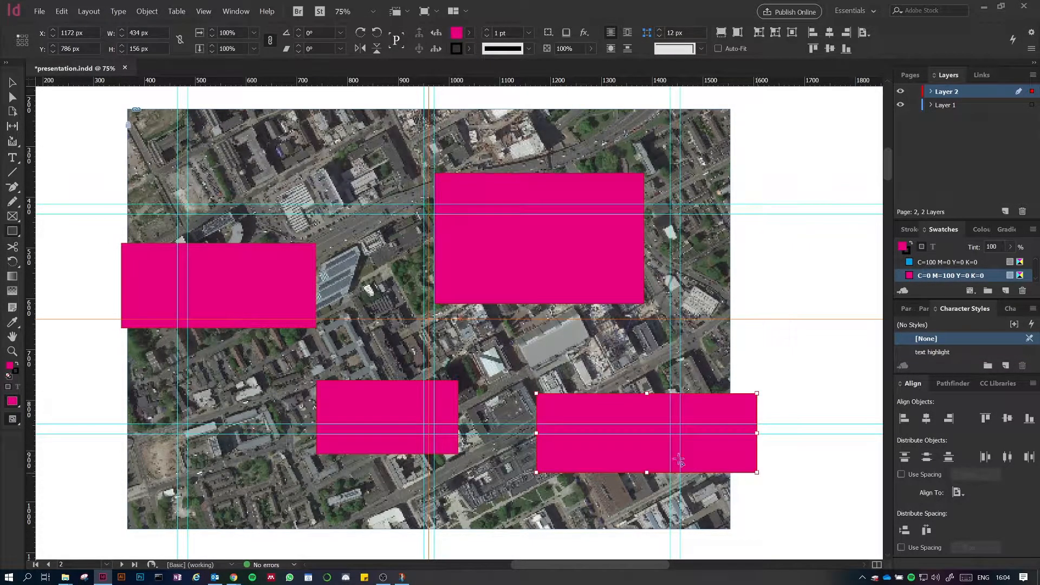
Step: Hide Layer 2, show it again and make it the active layer
{"action": "left_click", "coordinate": [900, 91]}
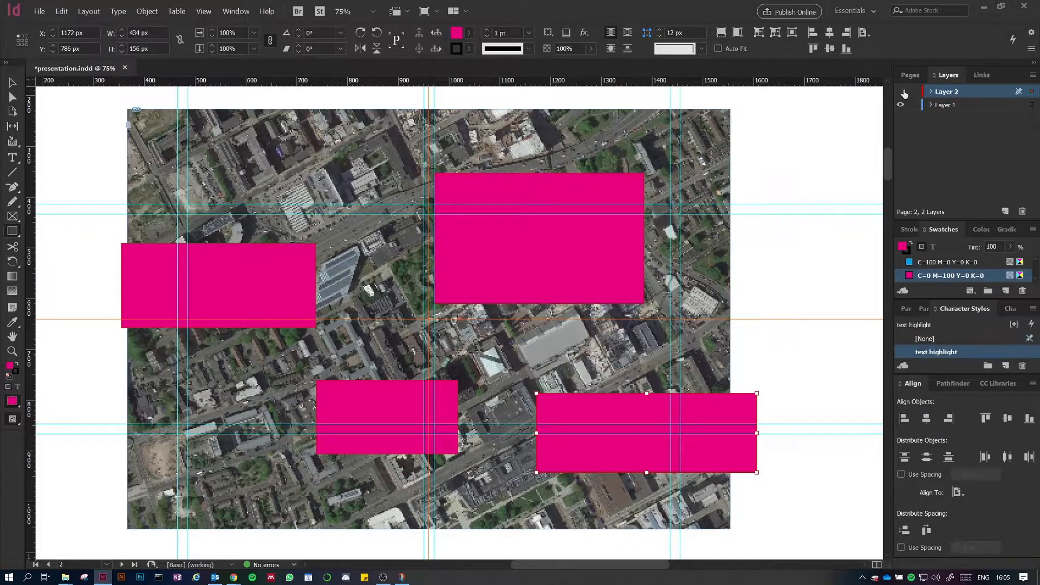
{"action": "left_click", "coordinate": [977, 108]}
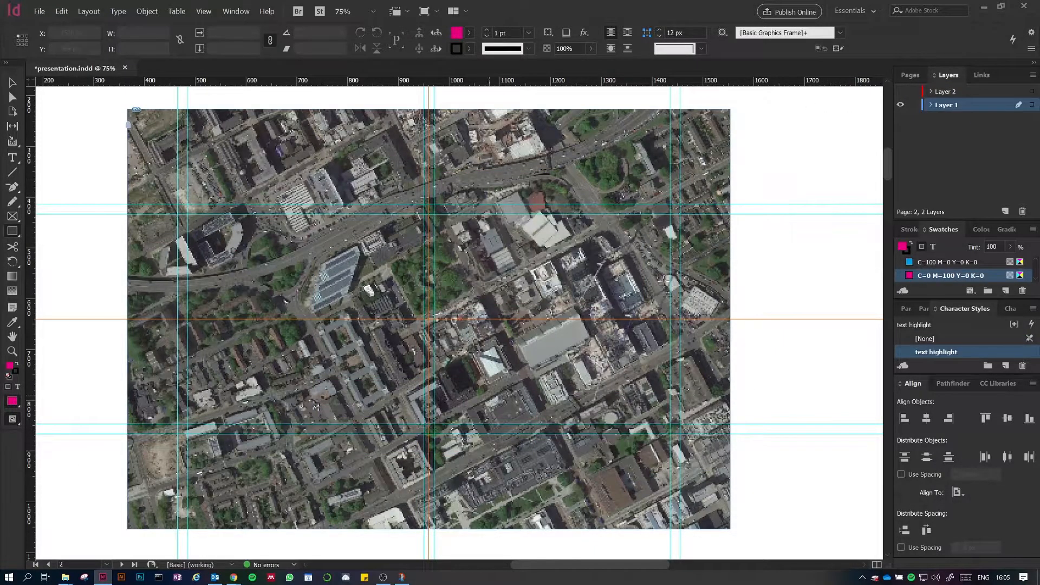
{"action": "left_click", "coordinate": [900, 91]}
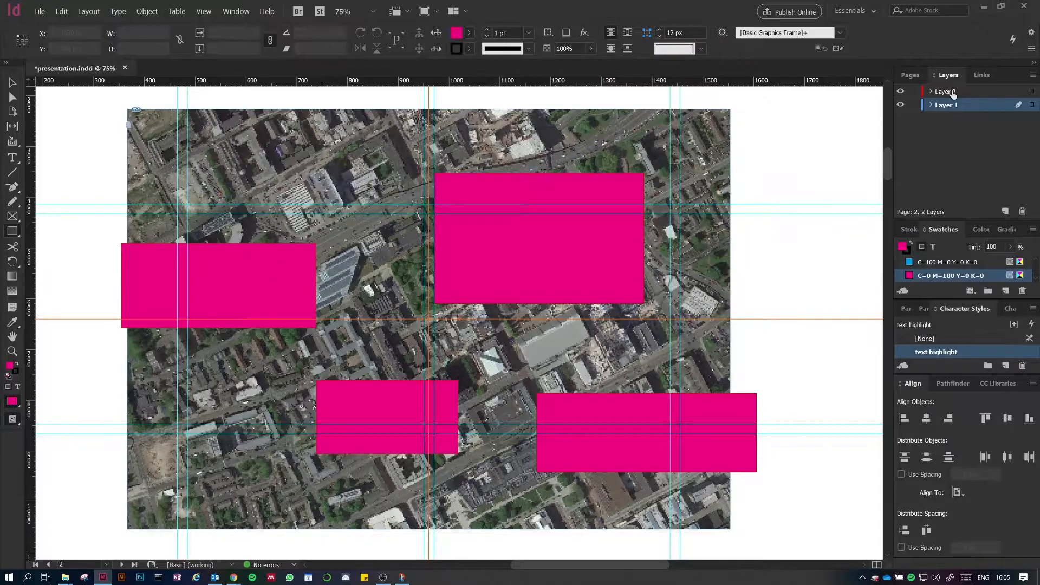
{"action": "left_click", "coordinate": [953, 93]}
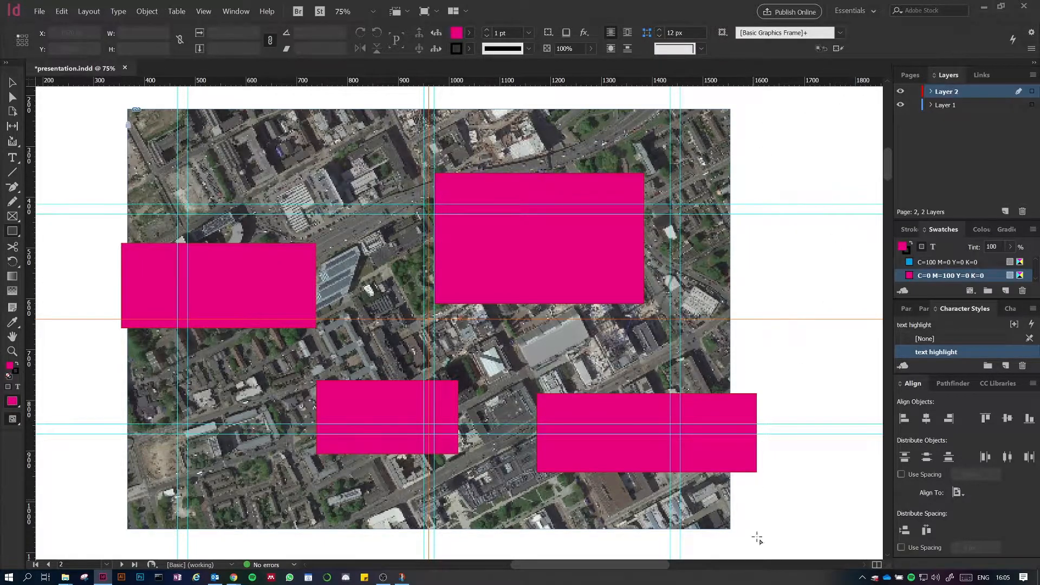
Step: Delete all four rectangles from the page and remove Layer 2
{"action": "key", "text": "v"}
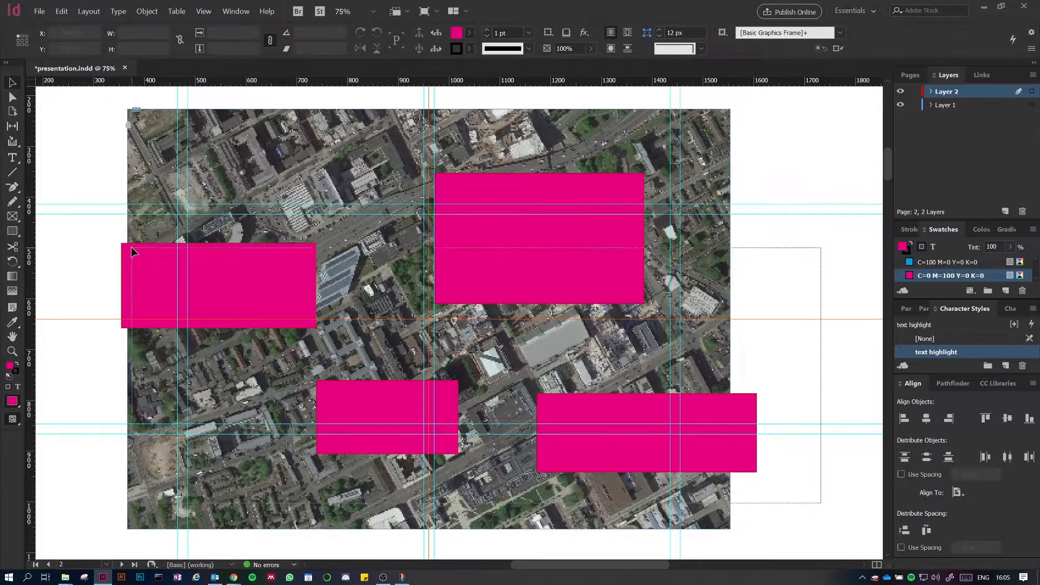
{"action": "key", "text": "ctrl+a"}
{"action": "key", "text": "Delete"}
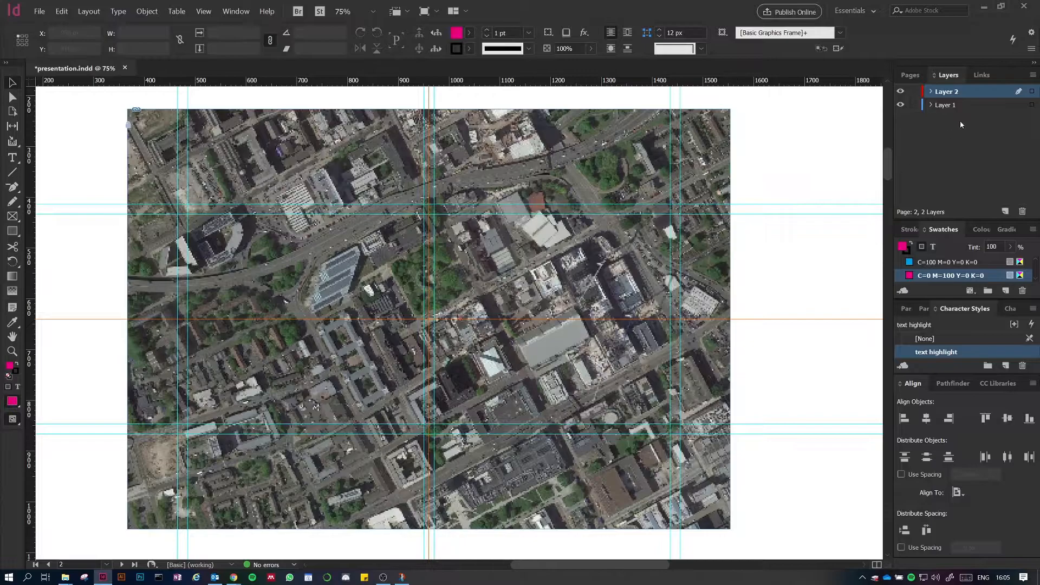
{"action": "left_click", "coordinate": [1022, 211]}
{"action": "left_click", "coordinate": [910, 76]}
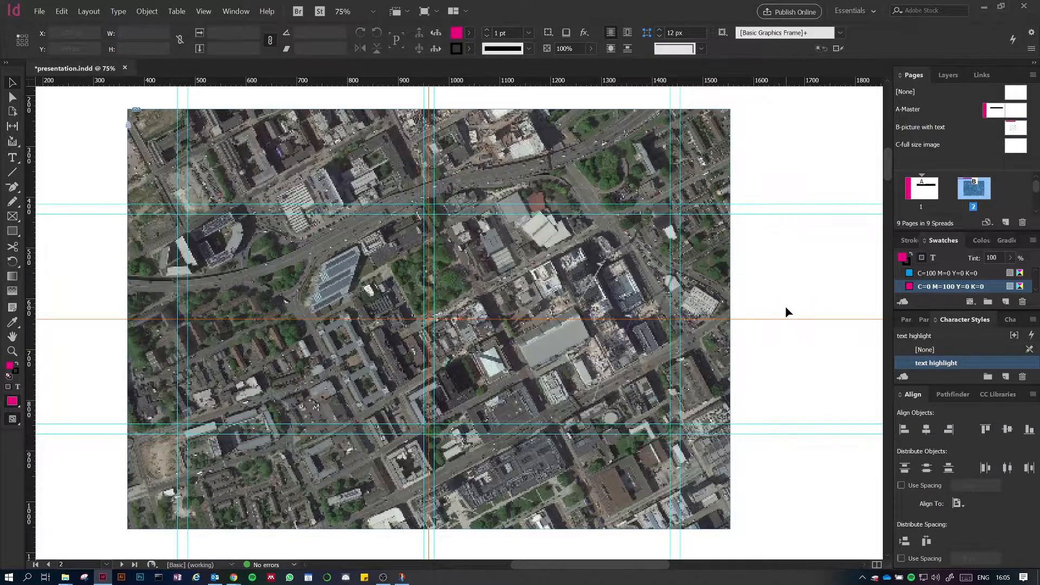
Step: Set the drawing defaults to a magenta C=0 M=100 Y=0 K=0 stroke and no fill
{"action": "scroll", "coordinate": [529, 352], "scroll_direction": "down", "scroll_amount": 1}
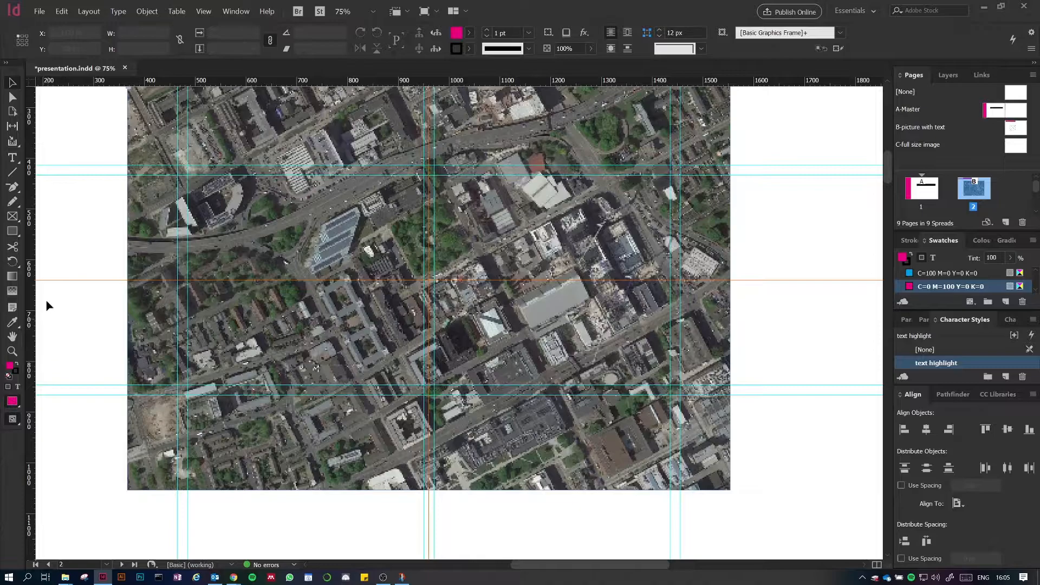
{"action": "left_click", "coordinate": [9, 235]}
{"action": "key", "text": "l"}
{"action": "left_click", "coordinate": [472, 49]}
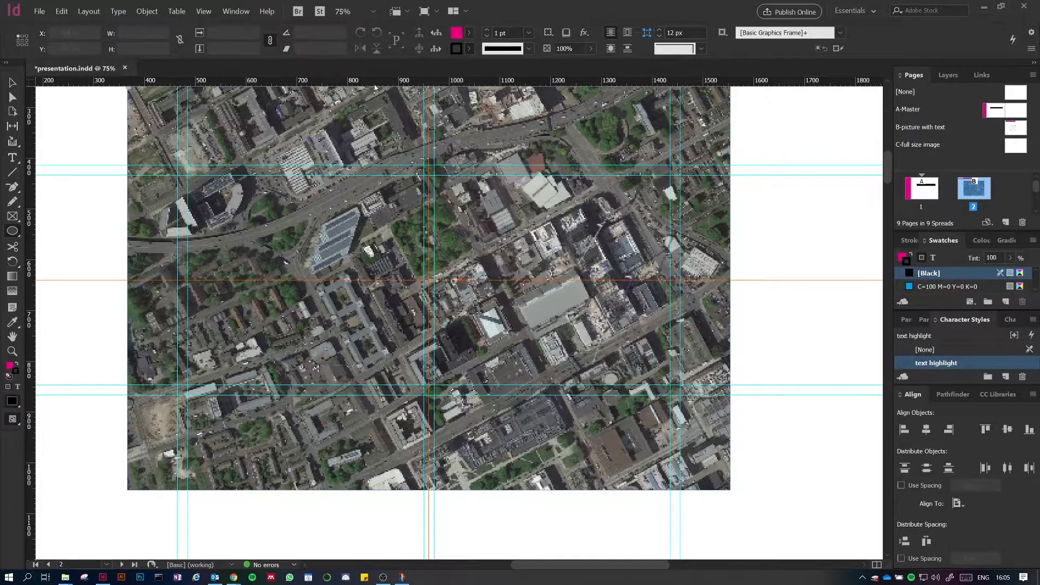
{"action": "left_click", "coordinate": [364, 82]}
{"action": "left_click", "coordinate": [457, 49]}
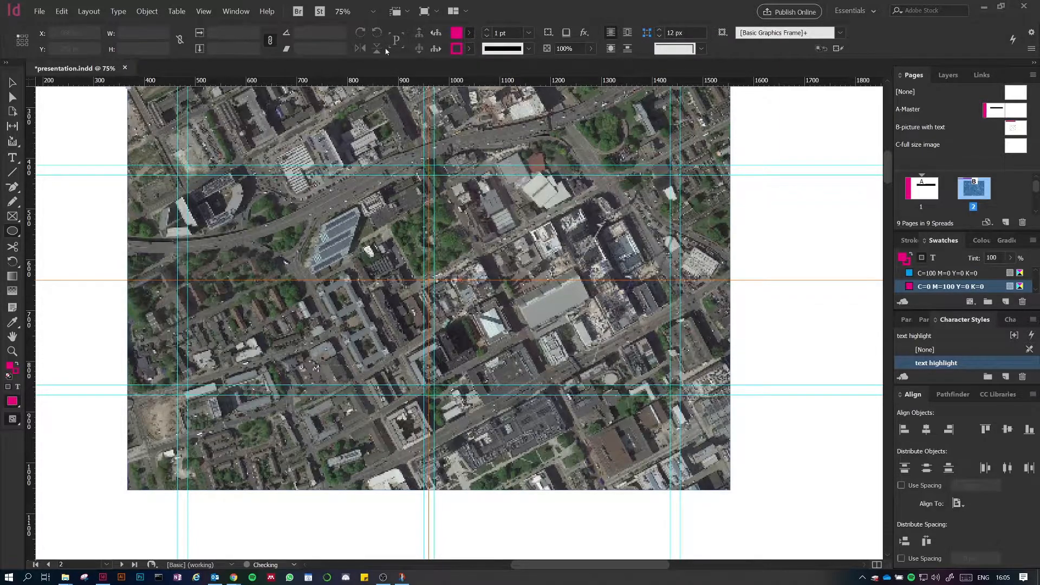
{"action": "key", "text": "slash"}
{"action": "key", "text": "v"}
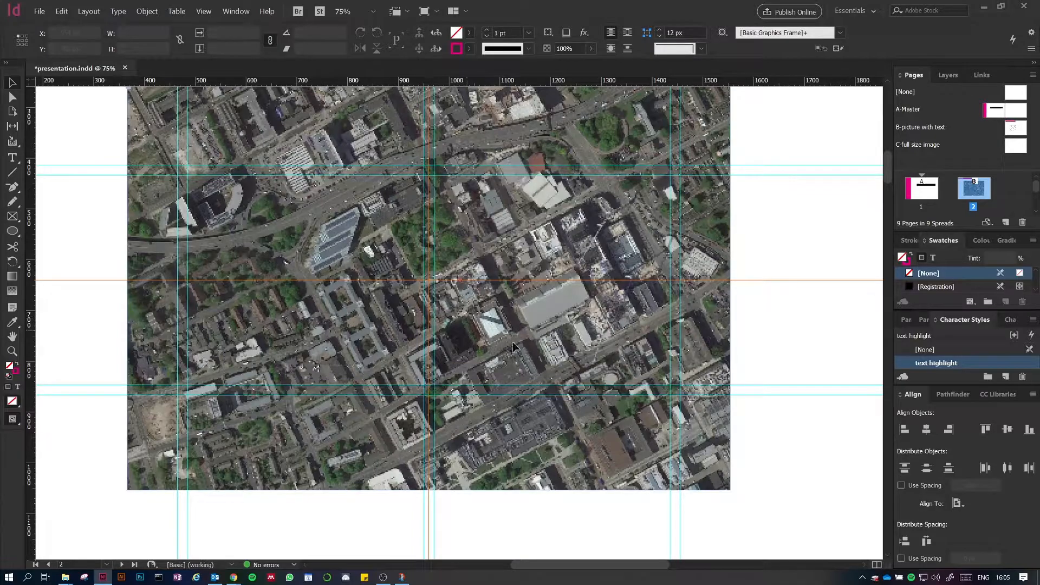
Step: Draw a circle about 106 px in diameter over the dark building just below the aerial image's centre and fit its position around that building
{"action": "left_click", "coordinate": [14, 234]}
{"action": "left_click_drag", "start_coordinate": [434, 324], "coordinate": [488, 376]}
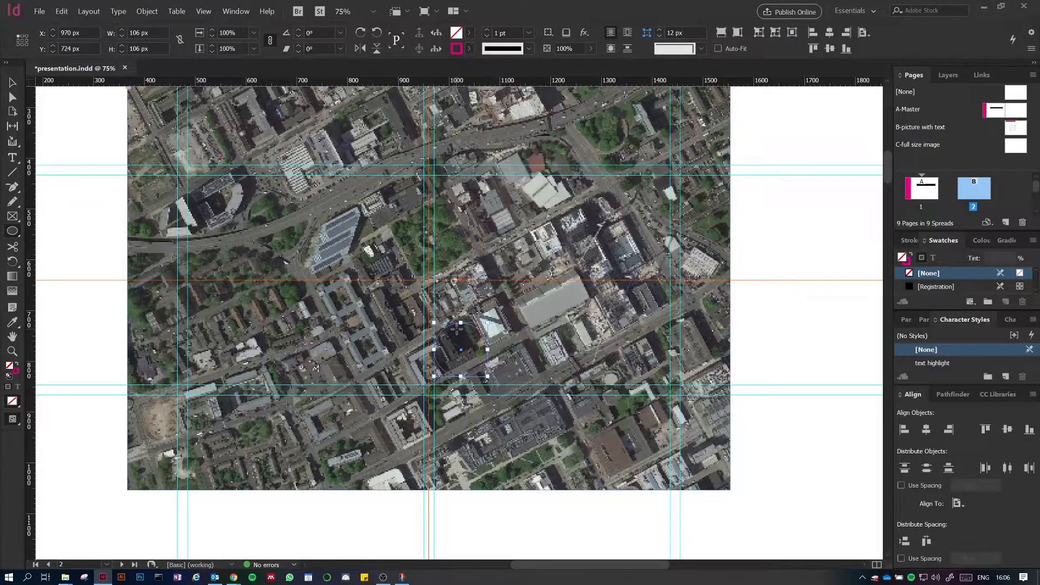
{"action": "key", "text": "ctrl+="}
{"action": "key", "text": "ctrl+="}
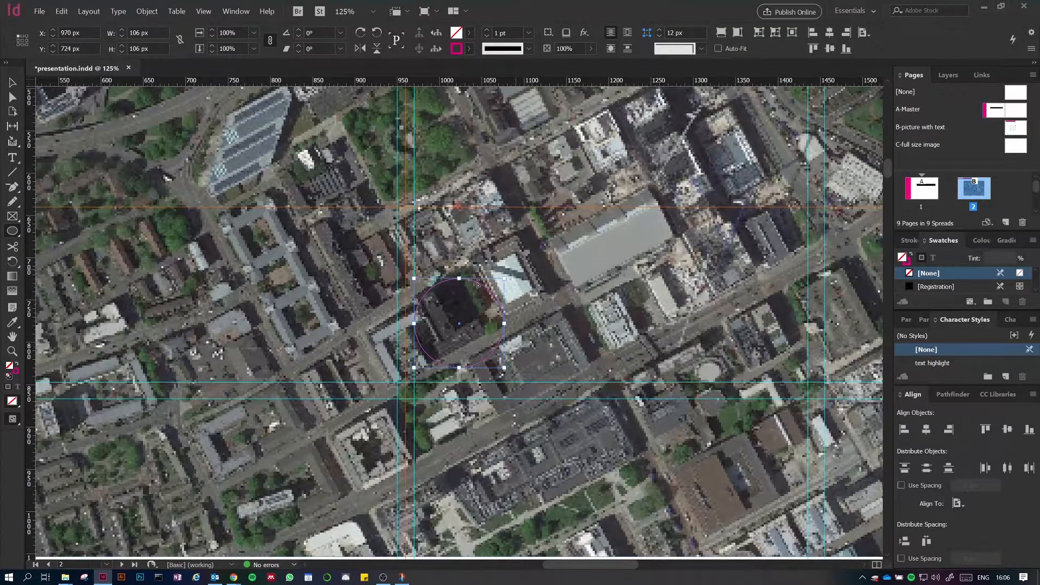
{"action": "key", "text": "v"}
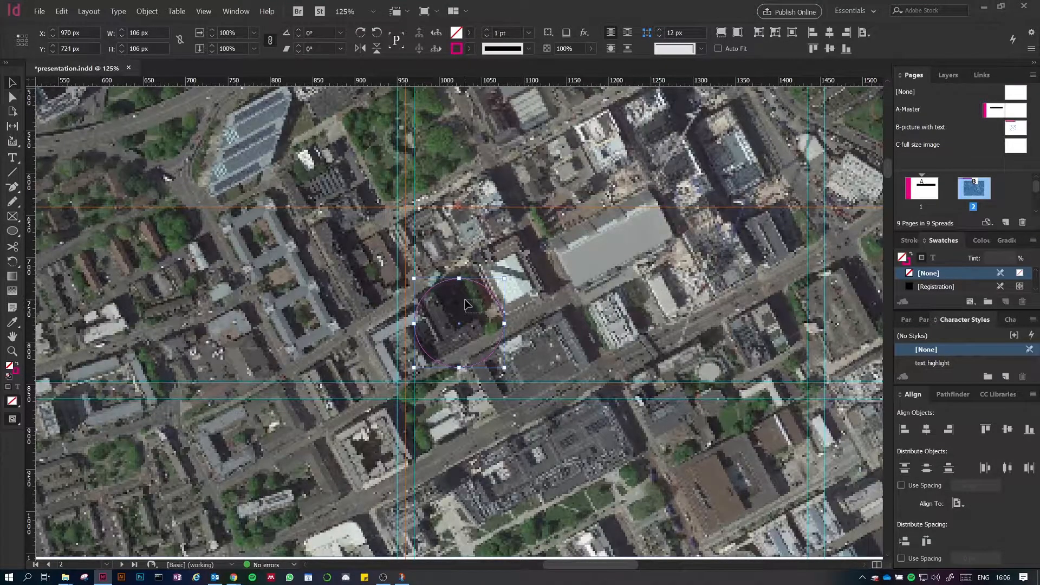
{"action": "left_click", "coordinate": [469, 303]}
{"action": "left_click_drag", "start_coordinate": [482, 284], "coordinate": [470, 278]}
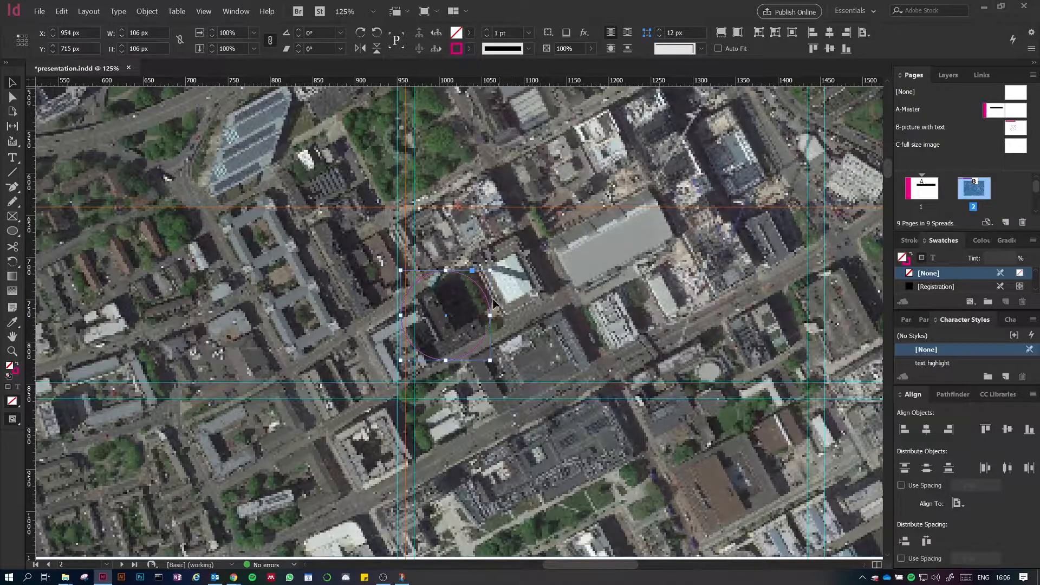
Step: Thicken the magenta outline of the circle marking the site and deselect it
{"action": "left_click", "coordinate": [488, 31]}
{"action": "left_click", "coordinate": [489, 31]}
{"action": "left_click", "coordinate": [488, 31]}
{"action": "left_click", "coordinate": [489, 31]}
{"action": "left_click", "coordinate": [487, 36]}
{"action": "left_click", "coordinate": [487, 36]}
{"action": "left_click", "coordinate": [488, 36]}
{"action": "left_click", "coordinate": [487, 31]}
{"action": "left_click", "coordinate": [486, 30]}
{"action": "left_click", "coordinate": [486, 31]}
{"action": "left_click", "coordinate": [487, 30]}
{"action": "left_click", "coordinate": [547, 219]}
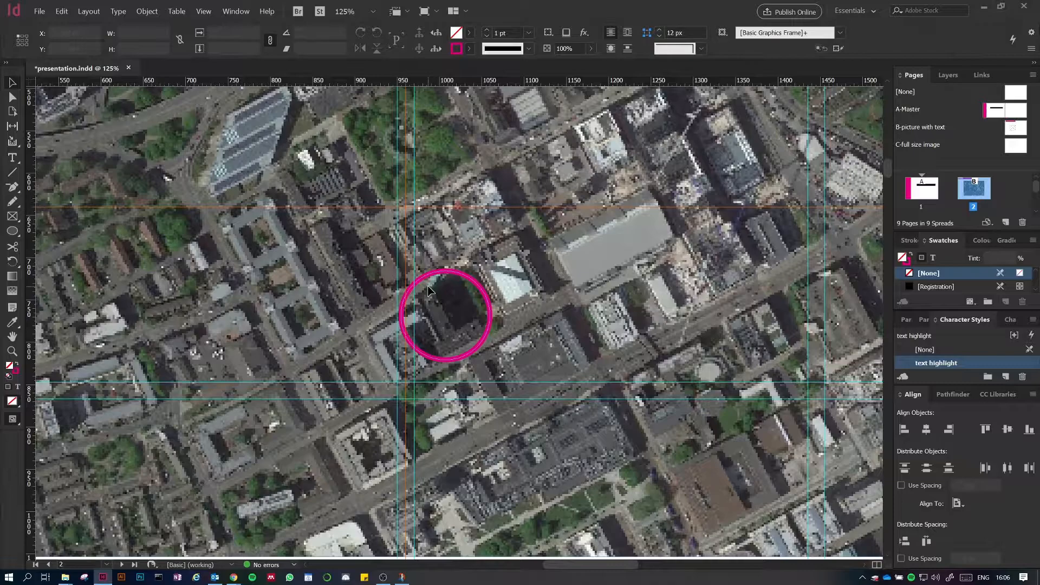
Step: Start a Pen path with a 4 pt magenta stroke at the right edge of the circle
{"action": "key", "text": "ctrl+0"}
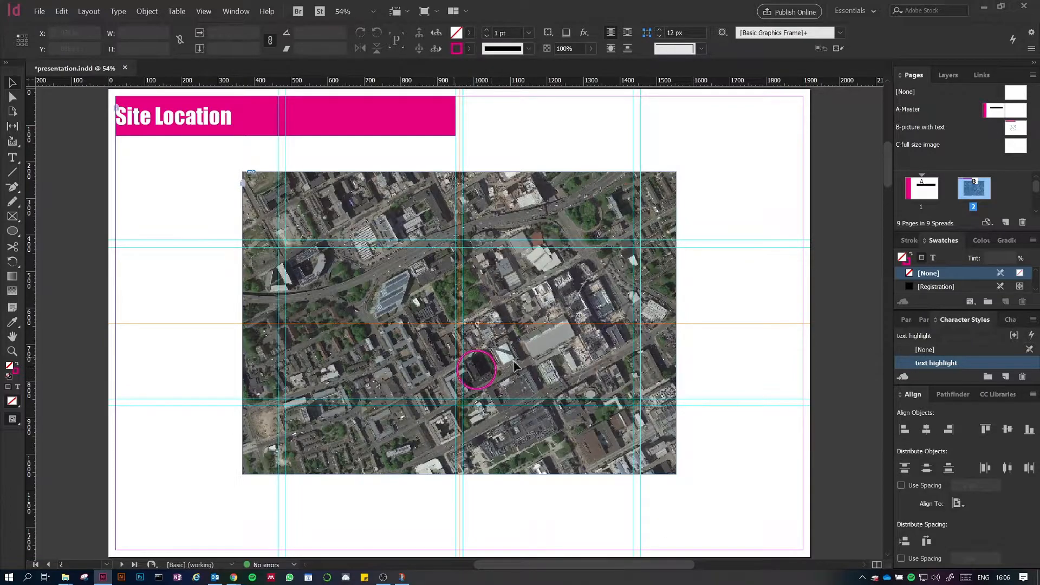
{"action": "key", "text": "ctrl+1"}
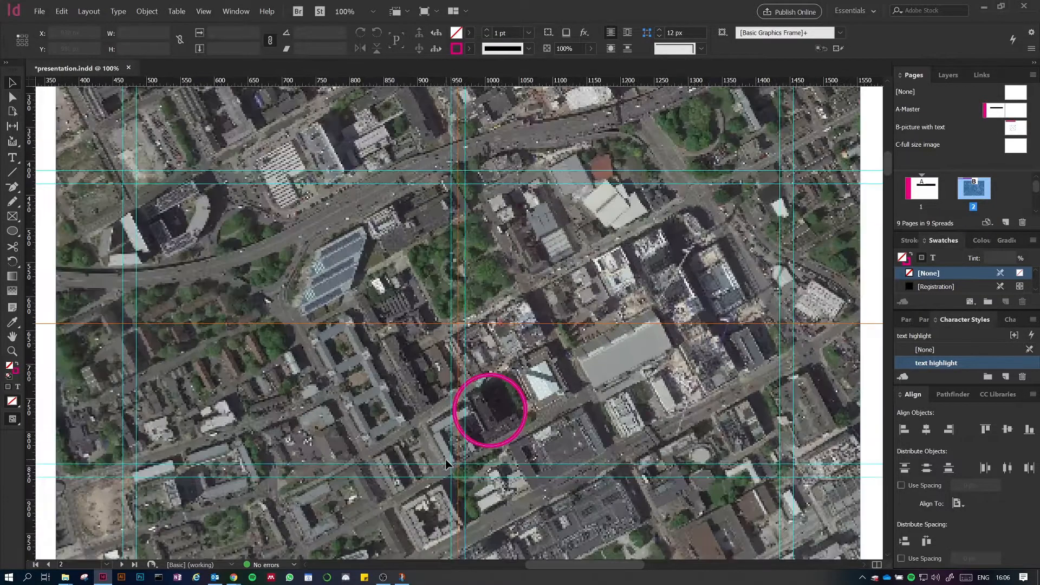
{"action": "left_click_drag", "start_coordinate": [596, 440], "coordinate": [446, 354]}
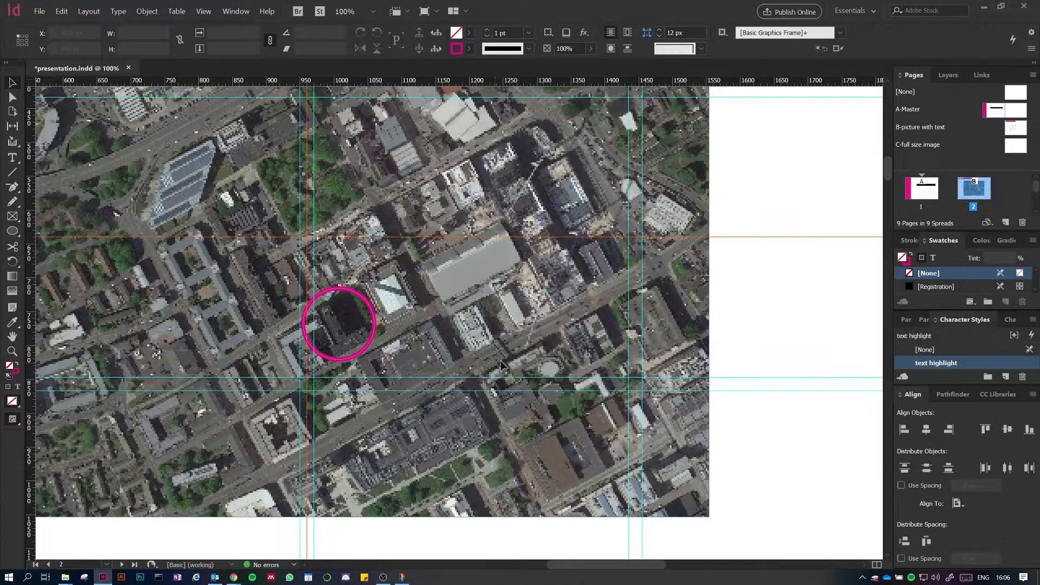
{"action": "left_click", "coordinate": [12, 191]}
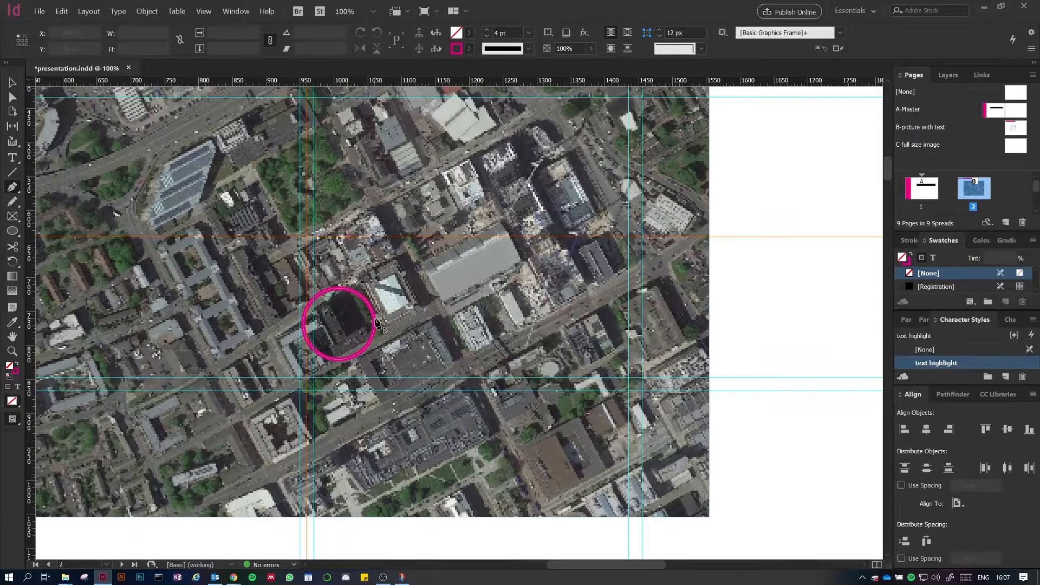
{"action": "left_click", "coordinate": [377, 324]}
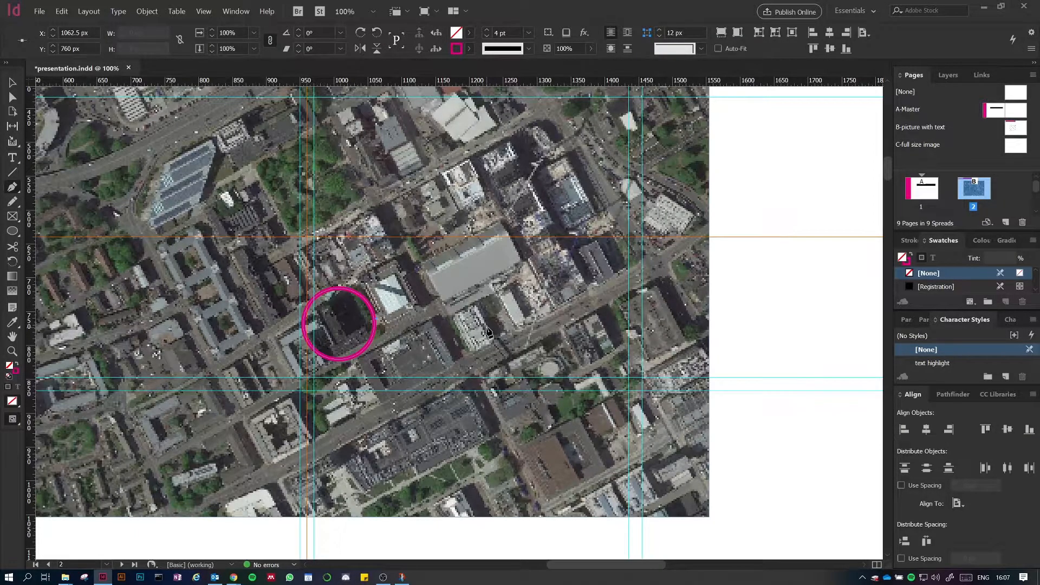
{"action": "left_click", "coordinate": [528, 352], "text": "shift"}
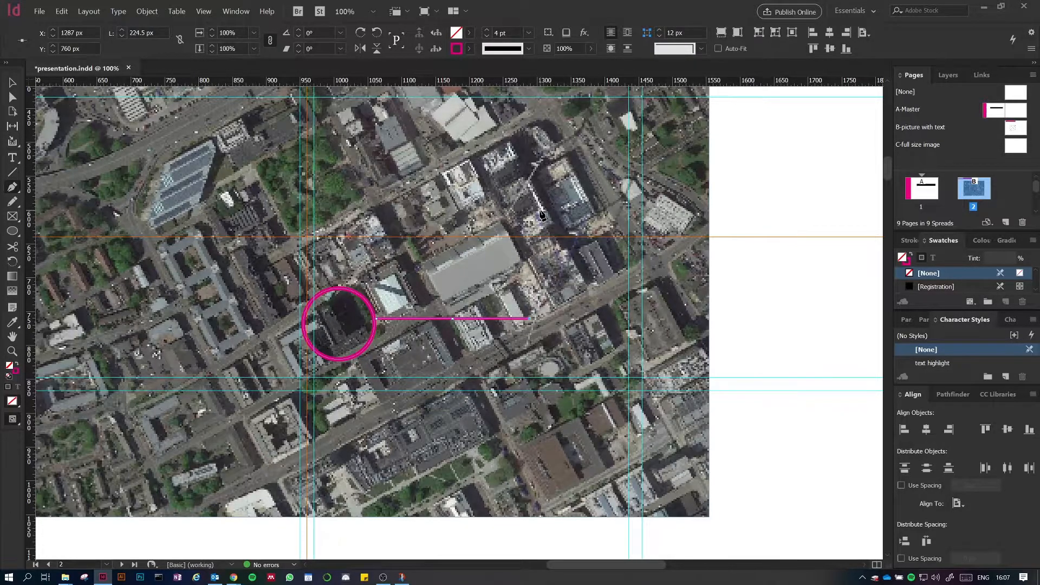
{"action": "key", "text": "ctrl+z"}
{"action": "left_click", "coordinate": [454, 360]}
{"action": "left_click", "coordinate": [511, 301]}
{"action": "left_click", "coordinate": [602, 361]}
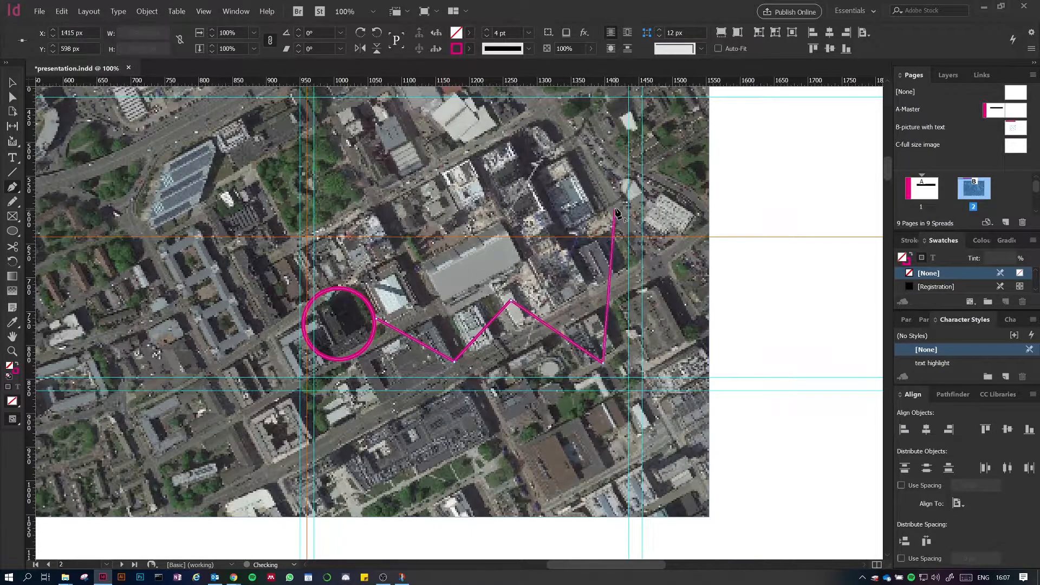
{"action": "key", "text": "ctrl+z"}
{"action": "key", "text": "ctrl+z"}
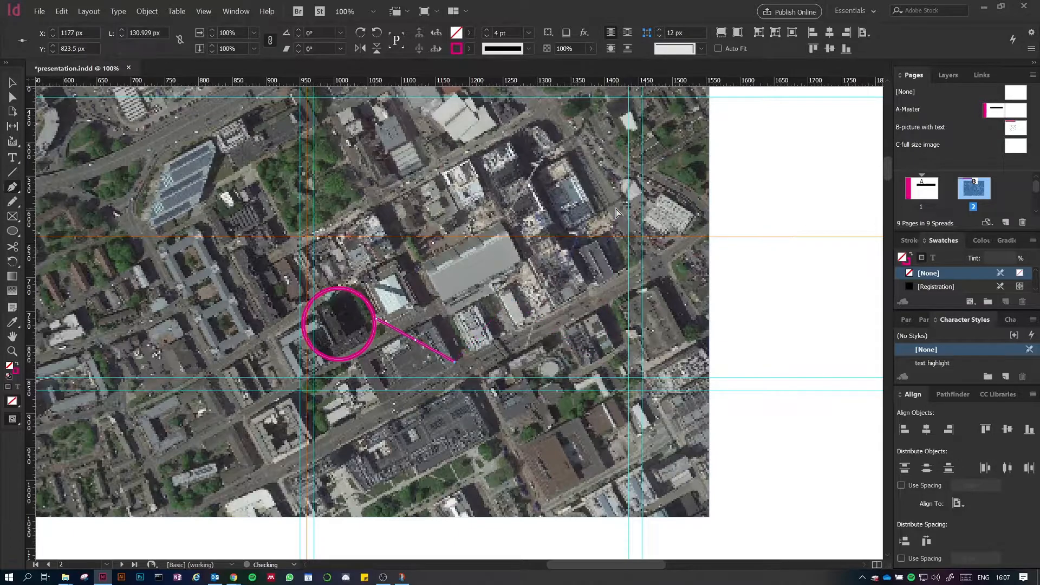
{"action": "key", "text": "ctrl+z"}
Step: Continue the path from the circle with straight segments going right, up and right again, spanning about 346 by 192 px overall
{"action": "left_click", "coordinate": [533, 319], "text": "shift"}
{"action": "left_click", "coordinate": [531, 191], "text": "shift"}
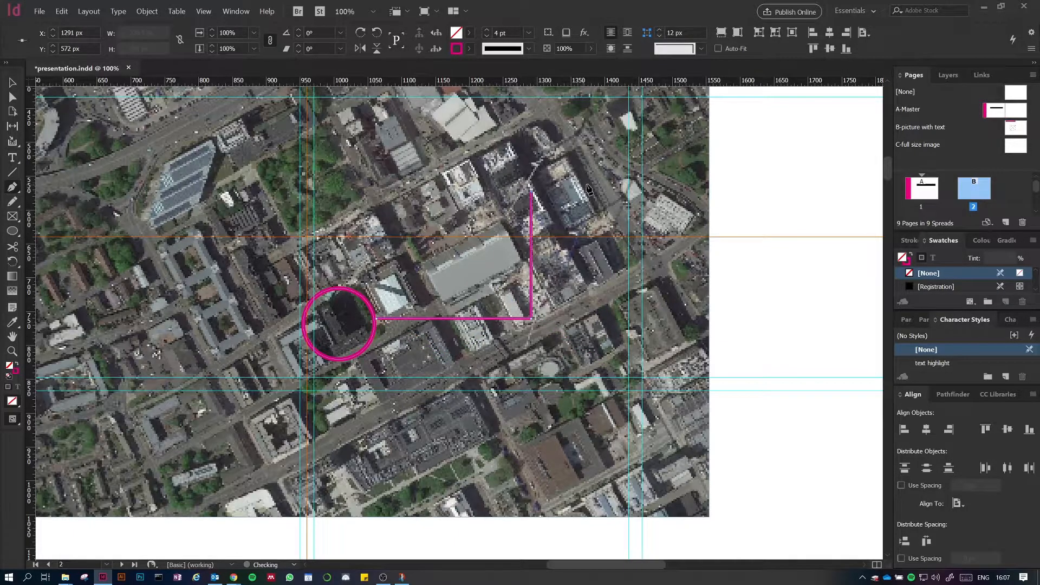
{"action": "left_click", "coordinate": [611, 191], "text": "shift"}
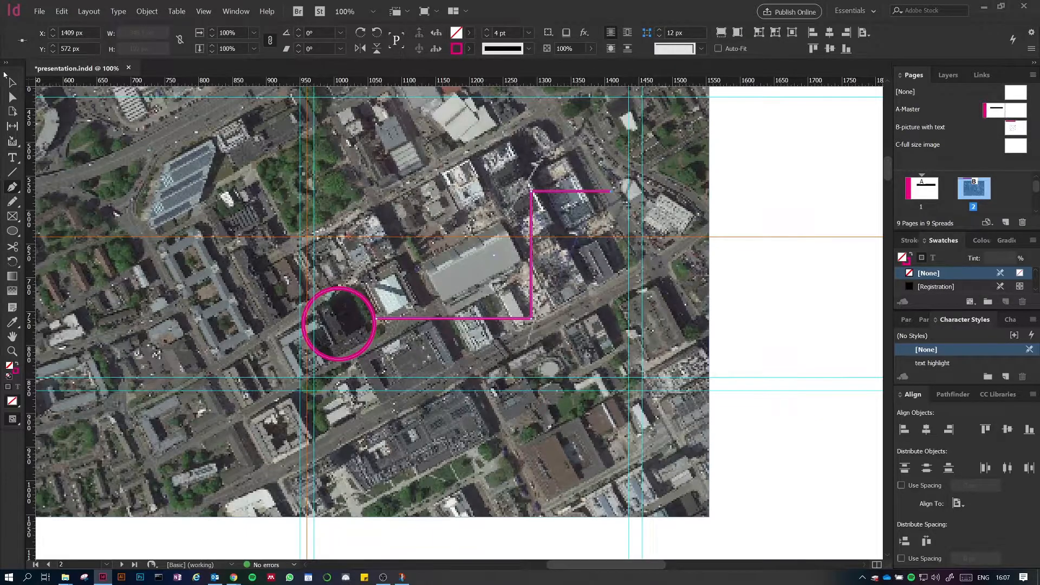
{"action": "left_click", "coordinate": [13, 83]}
Step: Add a solid circle marker to the leader line's end farthest from the site circle and deselect the line
{"action": "left_click_drag", "start_coordinate": [443, 145], "coordinate": [493, 223]}
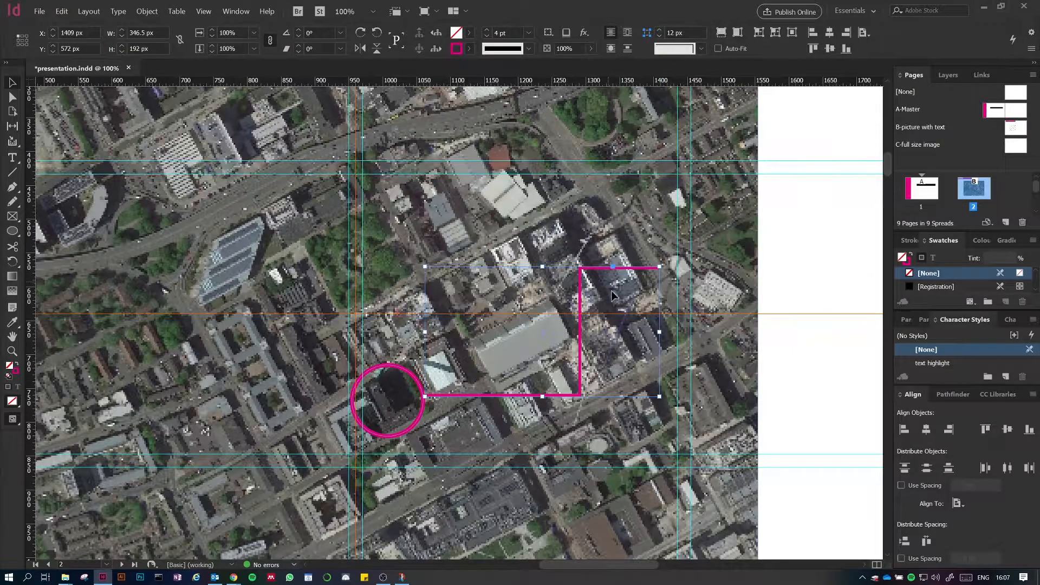
{"action": "left_click", "coordinate": [907, 241]}
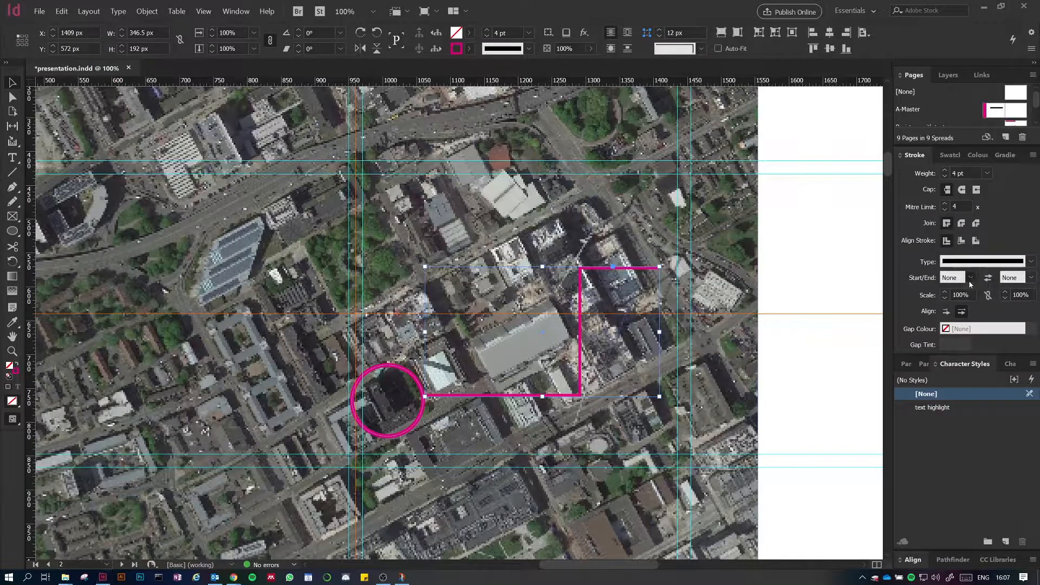
{"action": "left_click", "coordinate": [928, 343]}
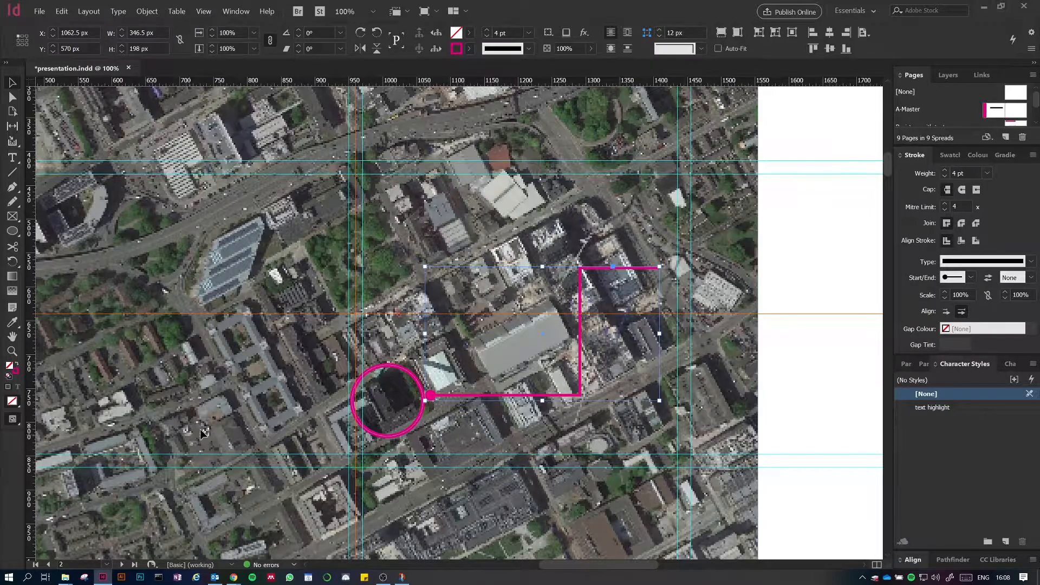
{"action": "key", "text": "ctrl+z"}
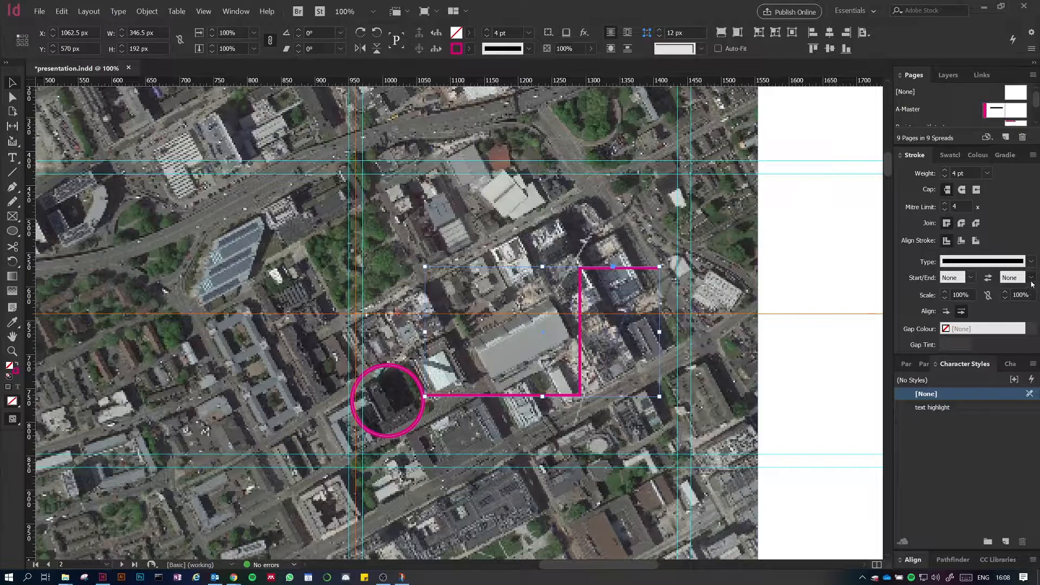
{"action": "key", "text": "ctrl+shift+z"}
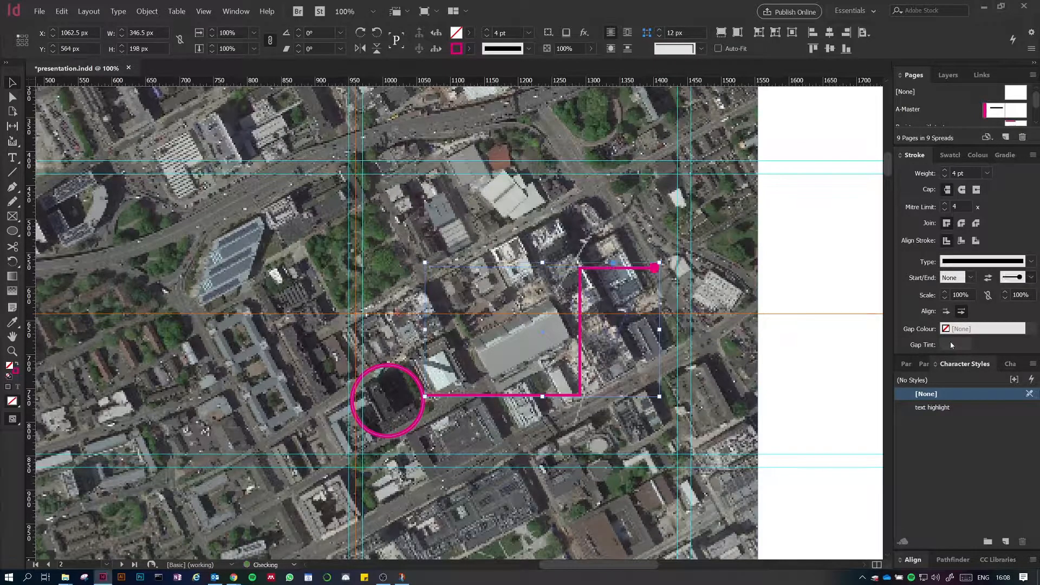
{"action": "left_click", "coordinate": [242, 214]}
Step: Draw a text frame about 118 by 23 px just above the leader line's upper segment and enter "site location"
{"action": "left_click_drag", "start_coordinate": [671, 364], "coordinate": [615, 402]}
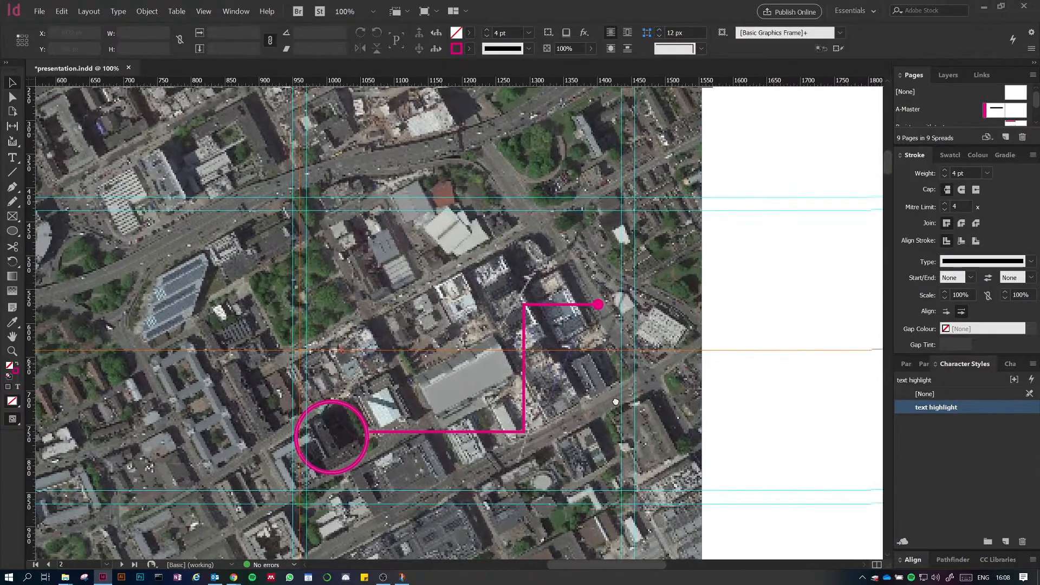
{"action": "left_click", "coordinate": [12, 157]}
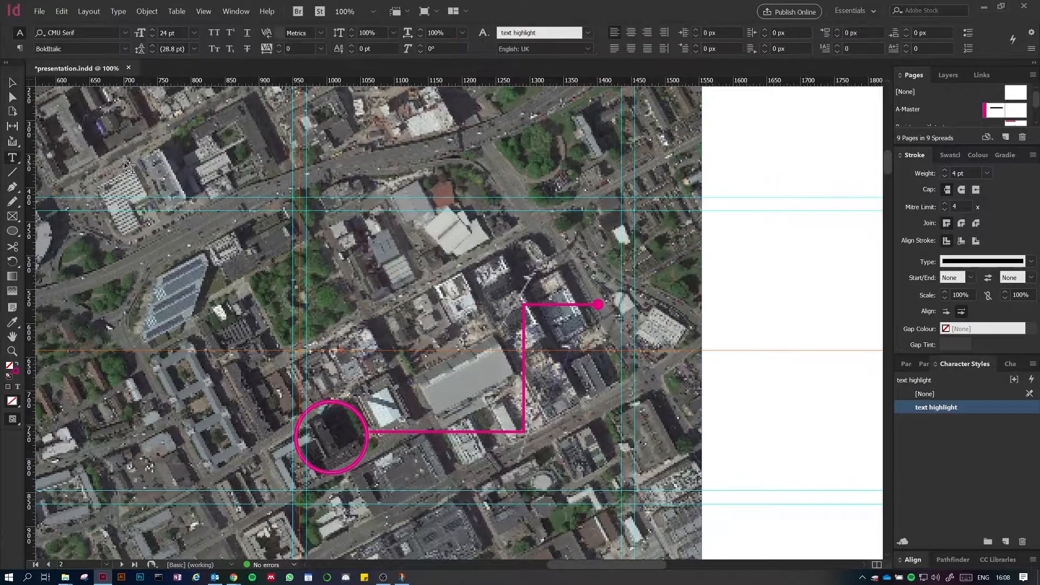
{"action": "left_click_drag", "start_coordinate": [534, 289], "coordinate": [604, 305]}
{"action": "type", "text": "site loca"}
{"action": "key", "text": "BackSpace"}
{"action": "type", "text": "ation"}
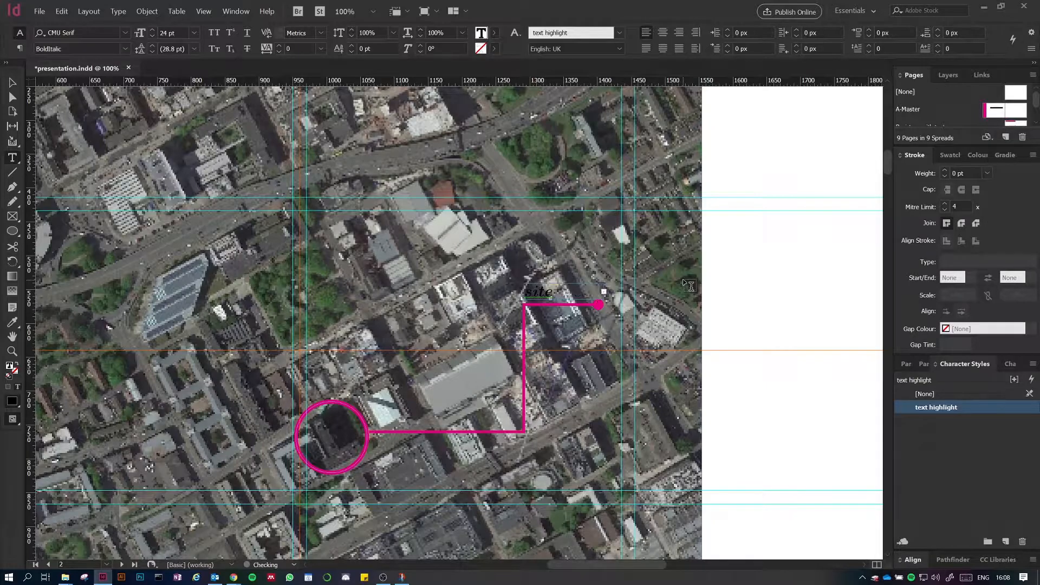
Step: Enlarge the label's frame to about 215 by 29 px and move it onto the blank page area beside the aerial image
{"action": "key", "text": "Escape"}
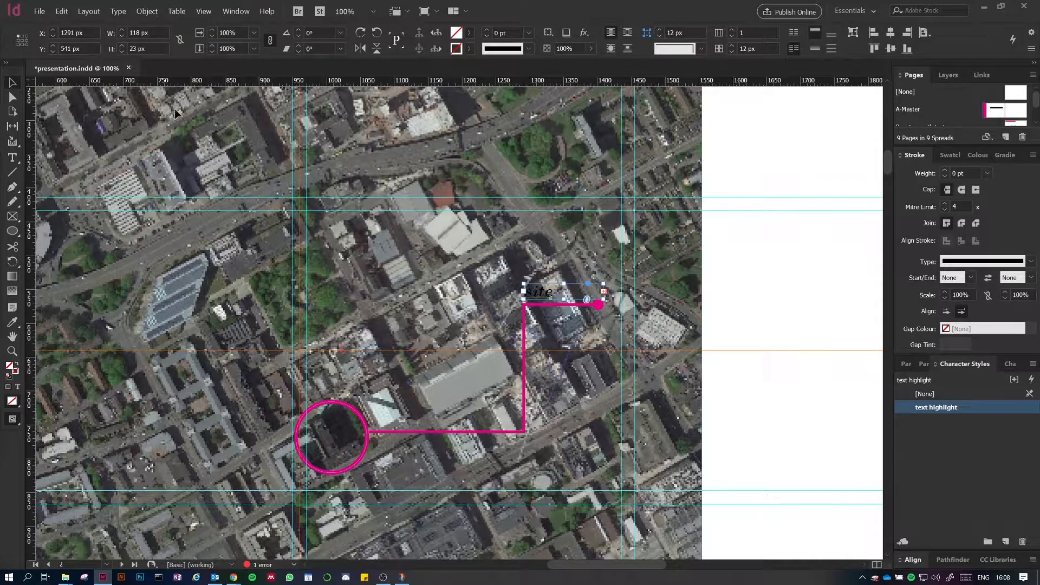
{"action": "left_click_drag", "start_coordinate": [605, 300], "coordinate": [670, 304]}
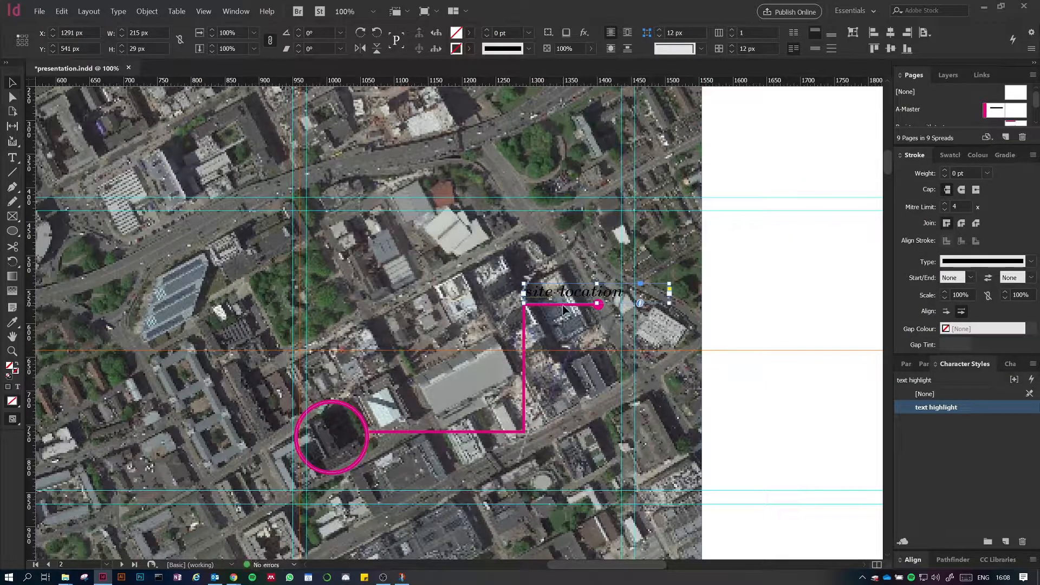
{"action": "left_click_drag", "start_coordinate": [583, 361], "coordinate": [444, 408]}
{"action": "left_click_drag", "start_coordinate": [401, 339], "coordinate": [594, 323]}
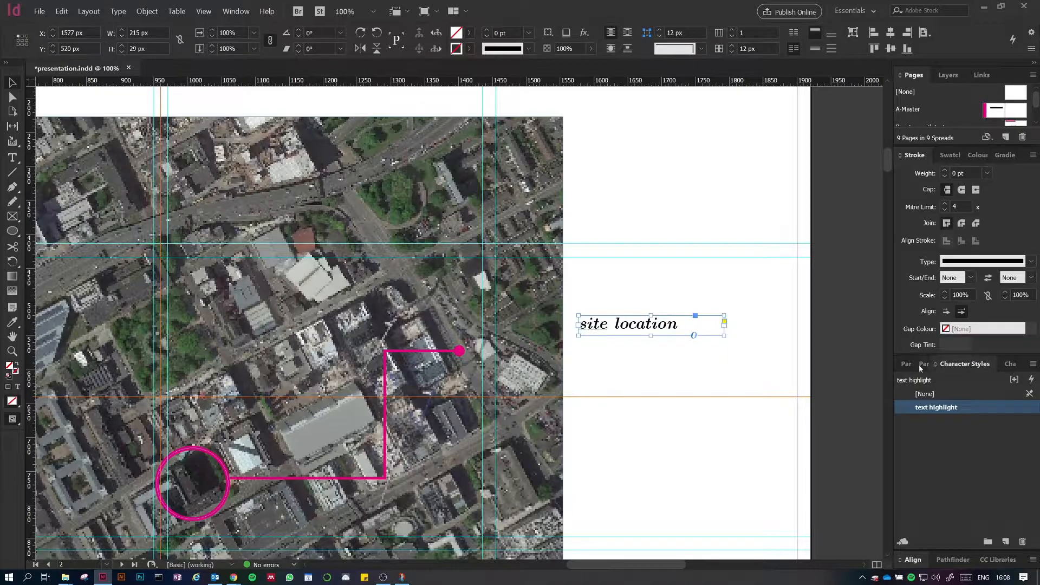
Step: Set the font of the "site location" label to Norwester
{"action": "left_click", "coordinate": [1002, 543]}
{"action": "key", "text": "ctrl+z"}
{"action": "double_click", "coordinate": [576, 324]}
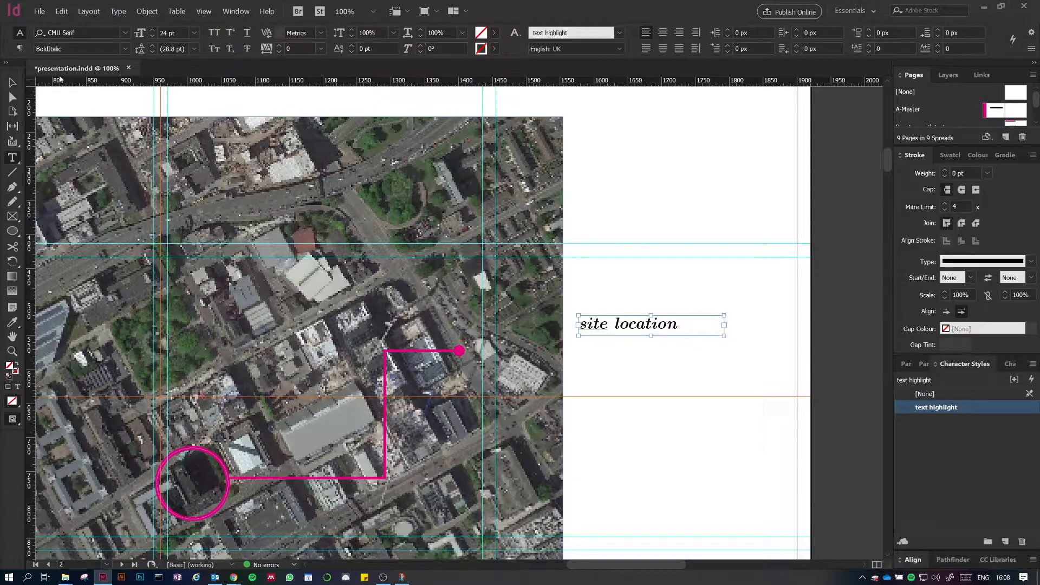
{"action": "left_click", "coordinate": [97, 31]}
{"action": "type", "text": "m"}
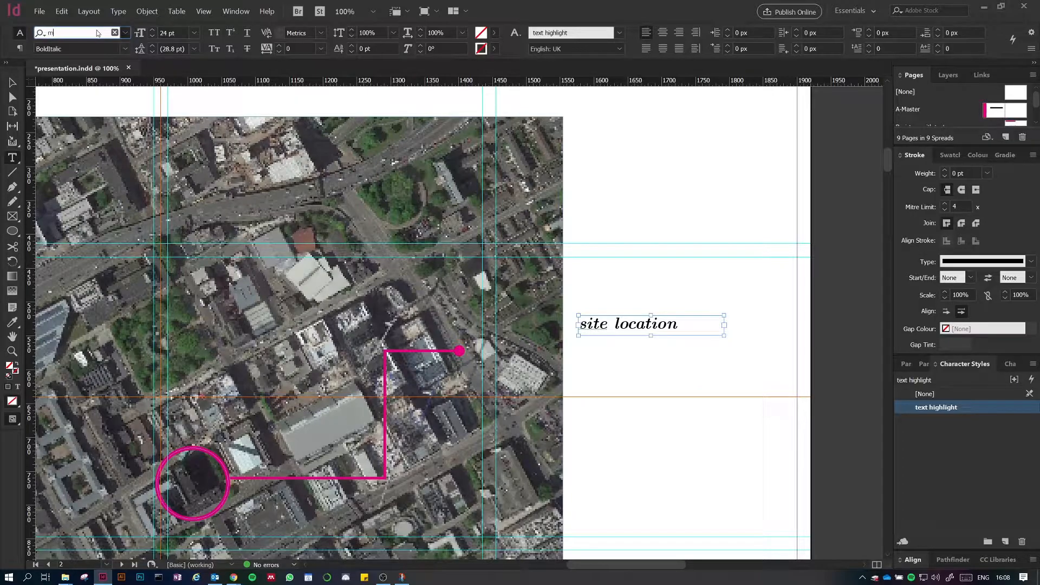
{"action": "type", "text": "nor"}
{"action": "key", "text": "Return"}
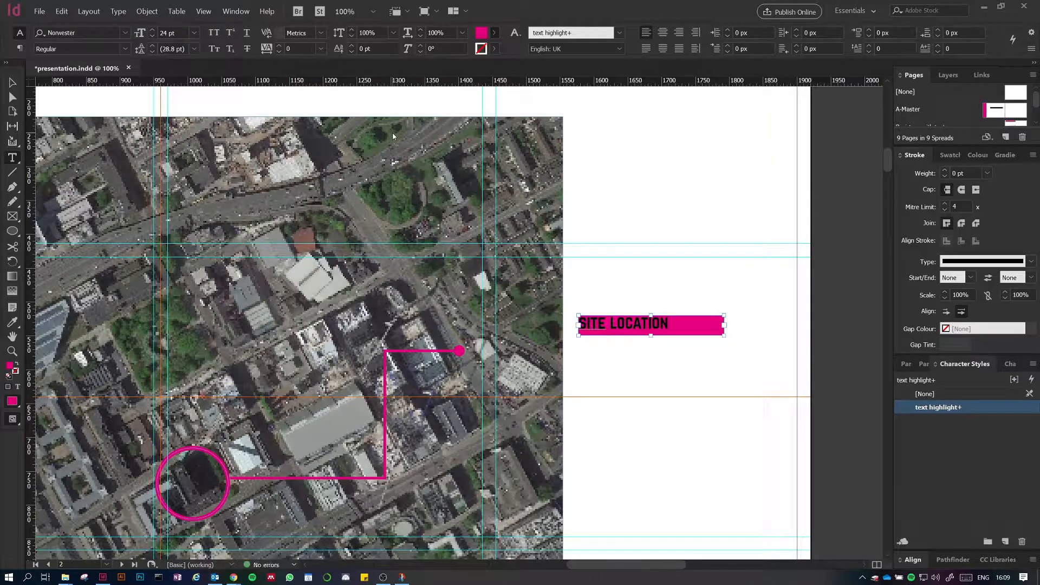
Step: Undo the magenta fill on the label's frame and colour its text magenta instead
{"action": "key", "text": "ctrl+z"}
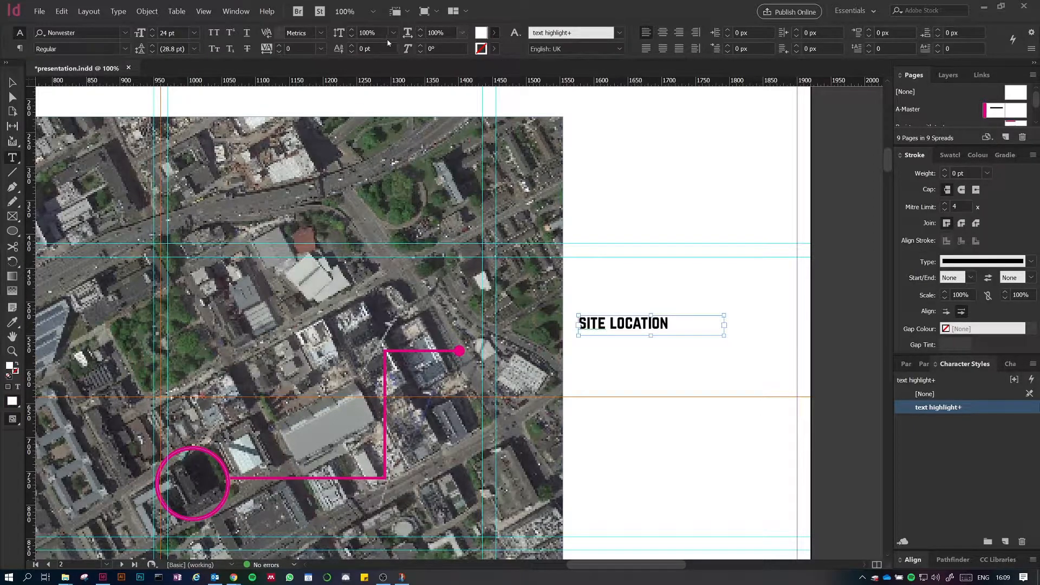
{"action": "key", "text": "ctrl+z"}
{"action": "key", "text": "ctrl+shift+z"}
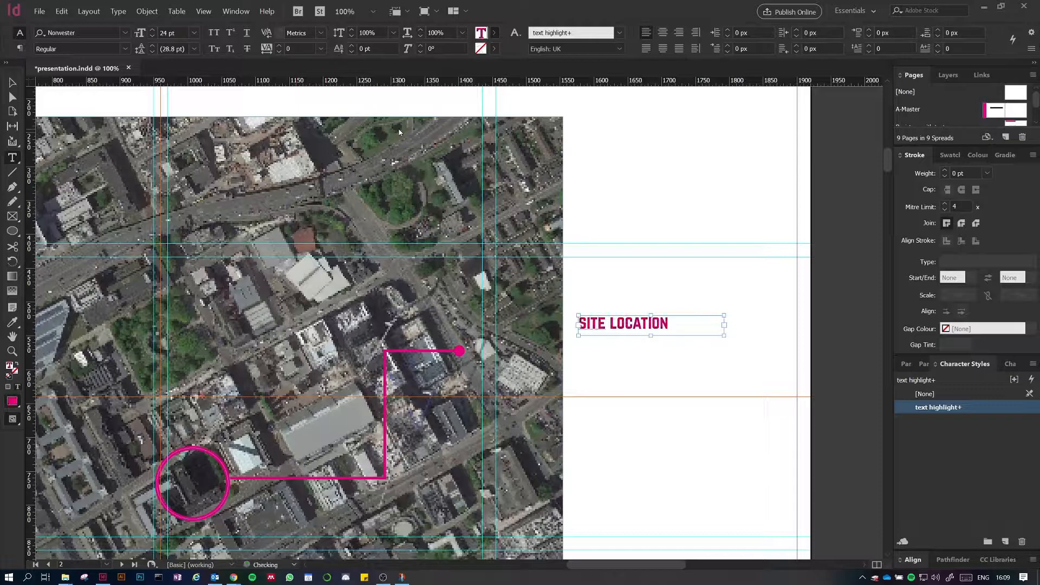
Step: Centre the label text horizontally and vertically in its frame and resize the frame to about 173 by 44 px
{"action": "left_click", "coordinate": [662, 33]}
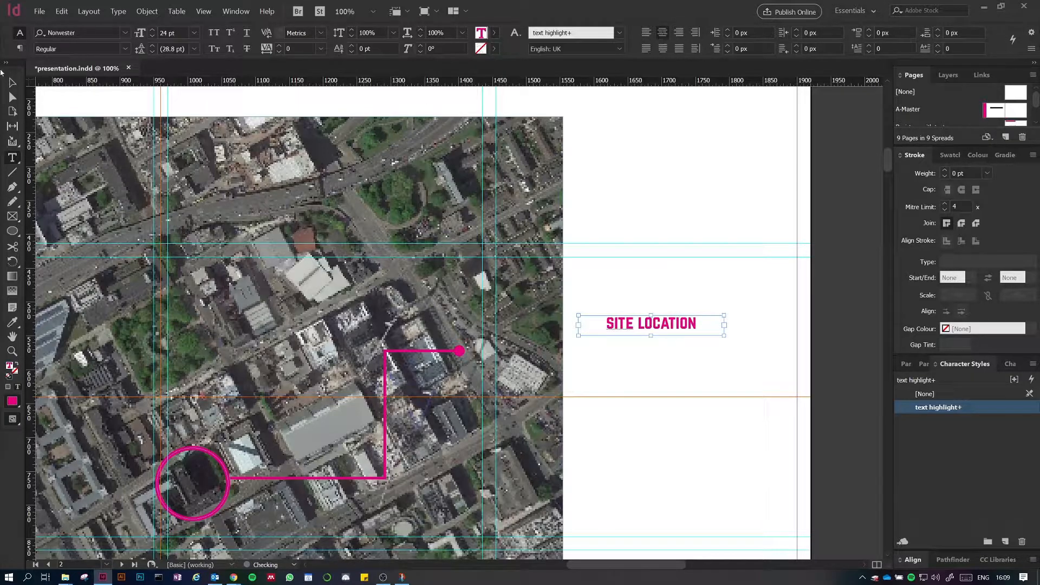
{"action": "left_click", "coordinate": [9, 83]}
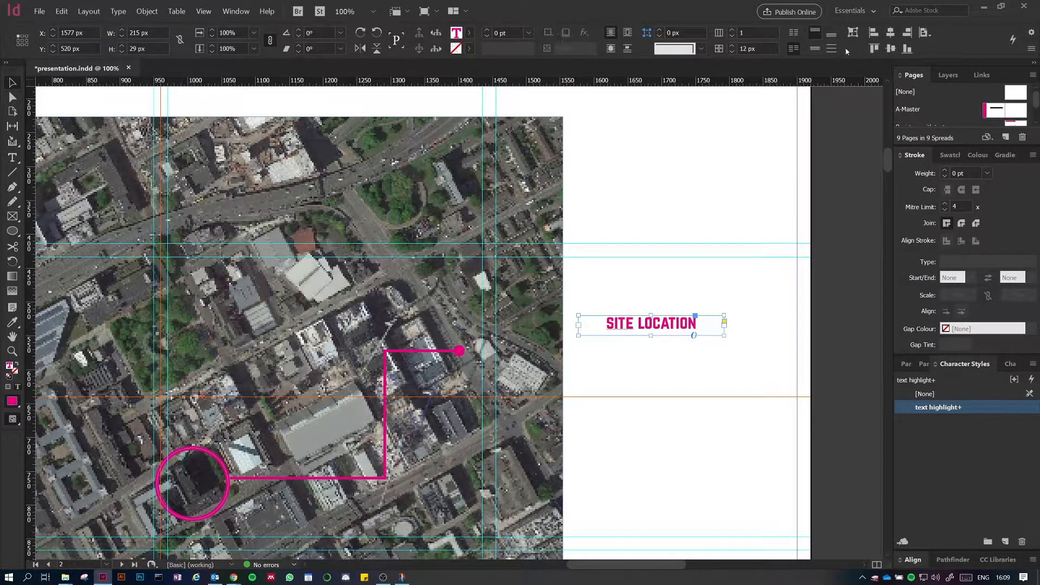
{"action": "left_click", "coordinate": [814, 49]}
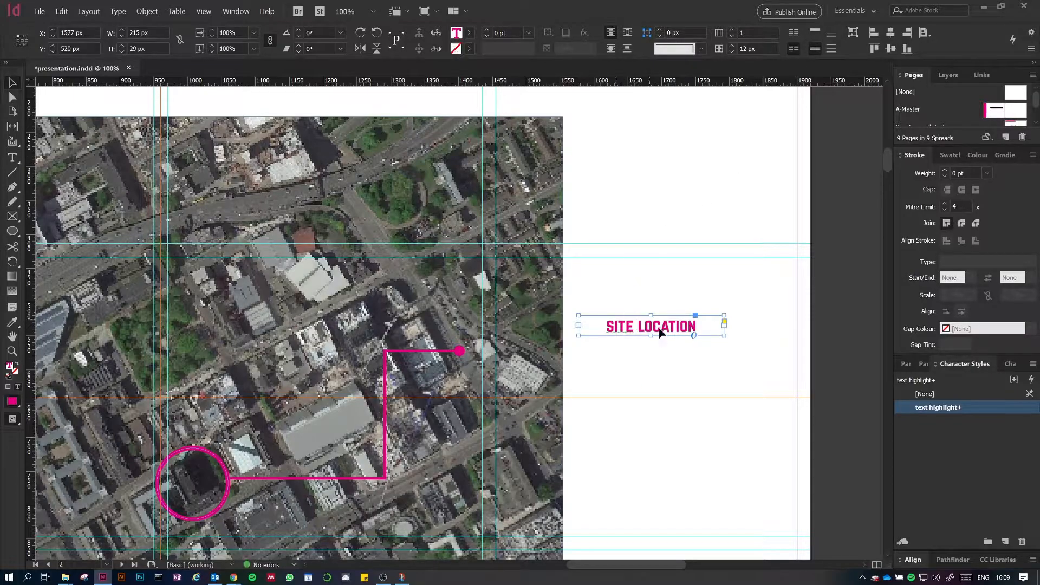
{"action": "left_click_drag", "start_coordinate": [724, 336], "coordinate": [695, 344]}
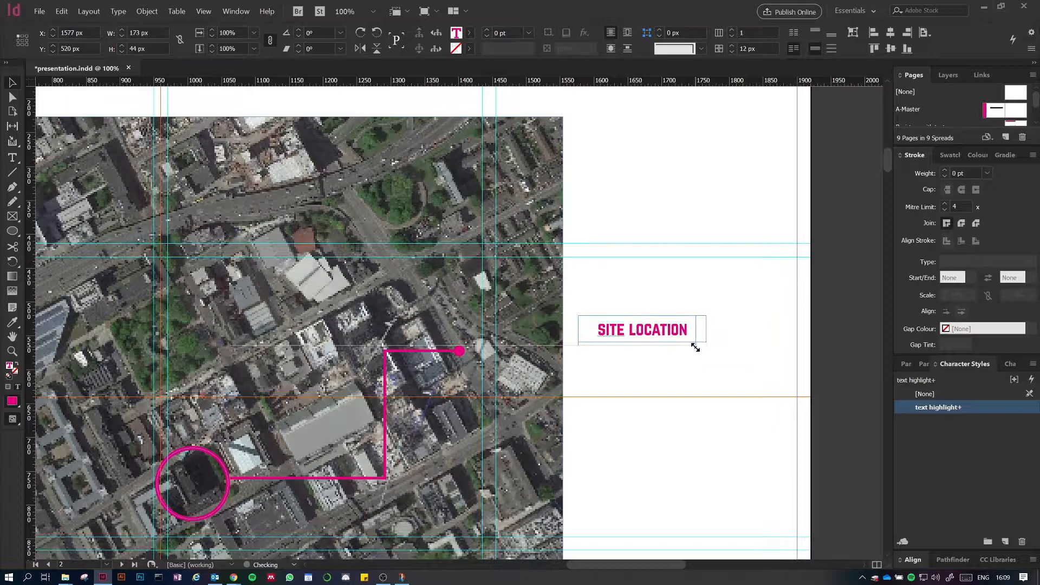
Step: Save the label's formatting as a character style named "diagram text" and place the label directly above the leader line's upper segment
{"action": "left_click", "coordinate": [1005, 541]}
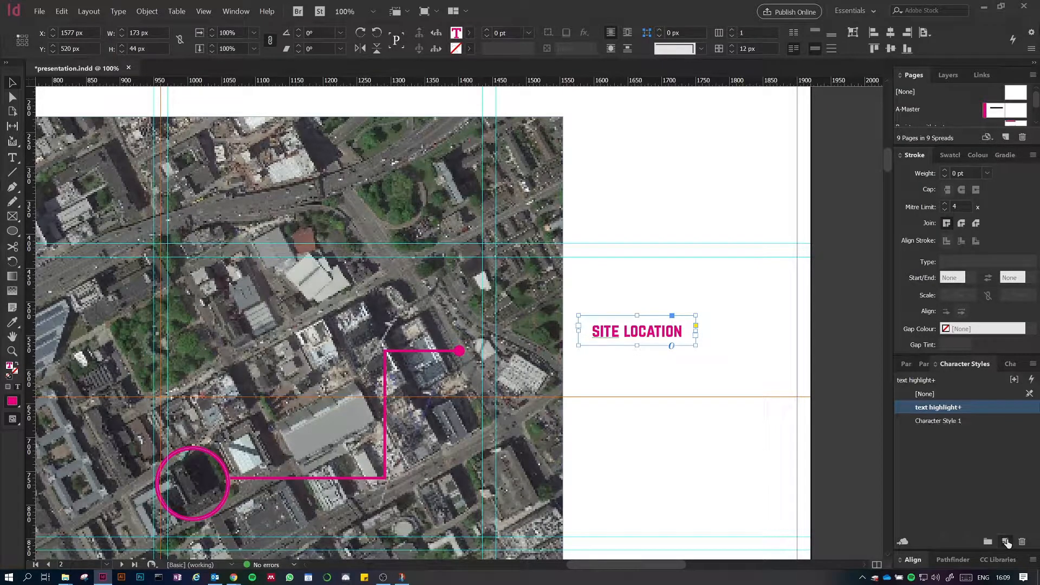
{"action": "left_click", "coordinate": [939, 423]}
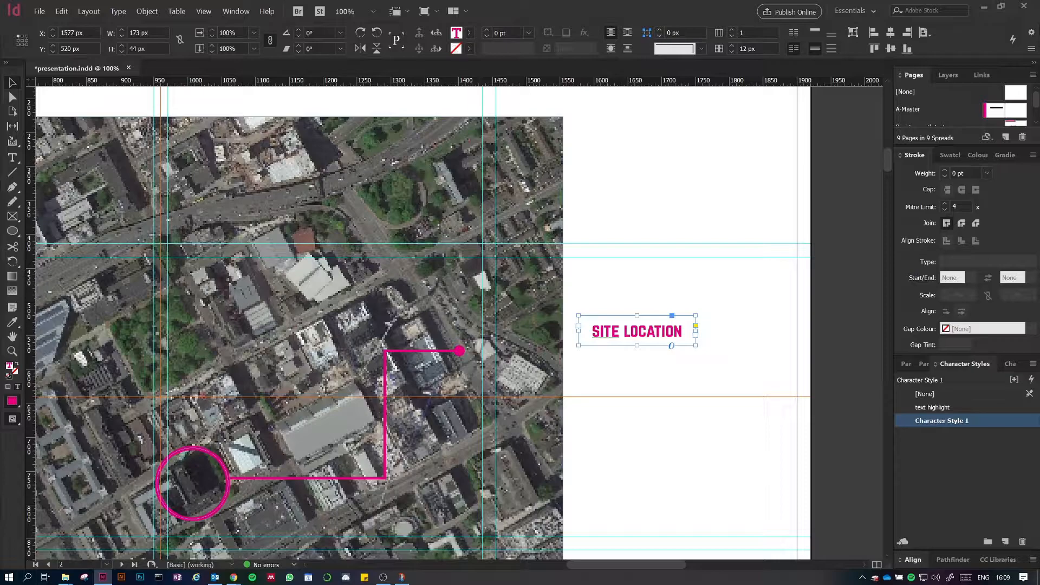
{"action": "left_click_drag", "start_coordinate": [628, 335], "coordinate": [458, 338]}
Step: Try stretching the whole leader line to about 403.5 px wide to match the label's far edge, and undo the stretch
{"action": "left_click", "coordinate": [461, 352]}
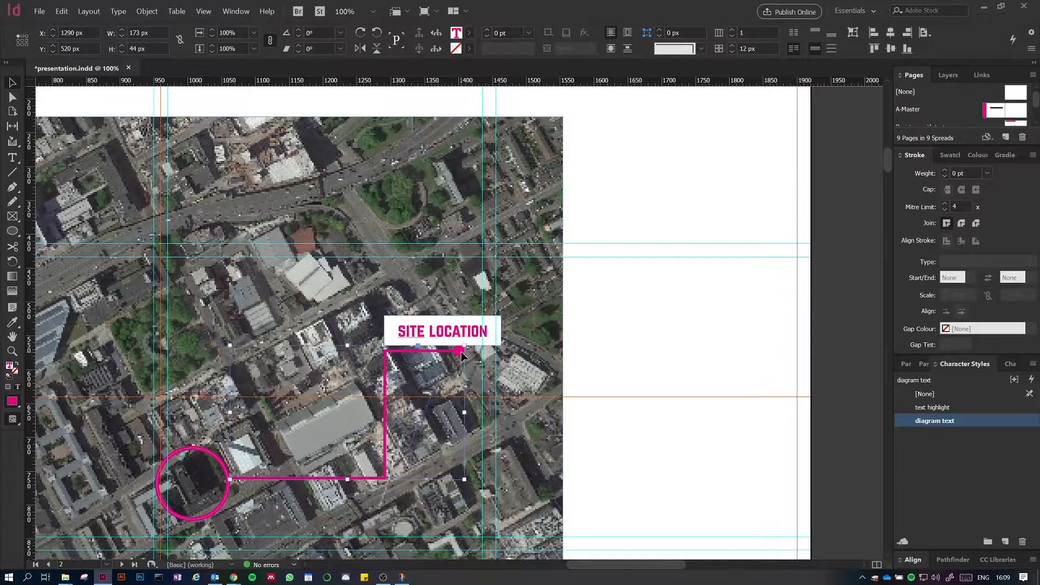
{"action": "key", "text": "ctrl+equal"}
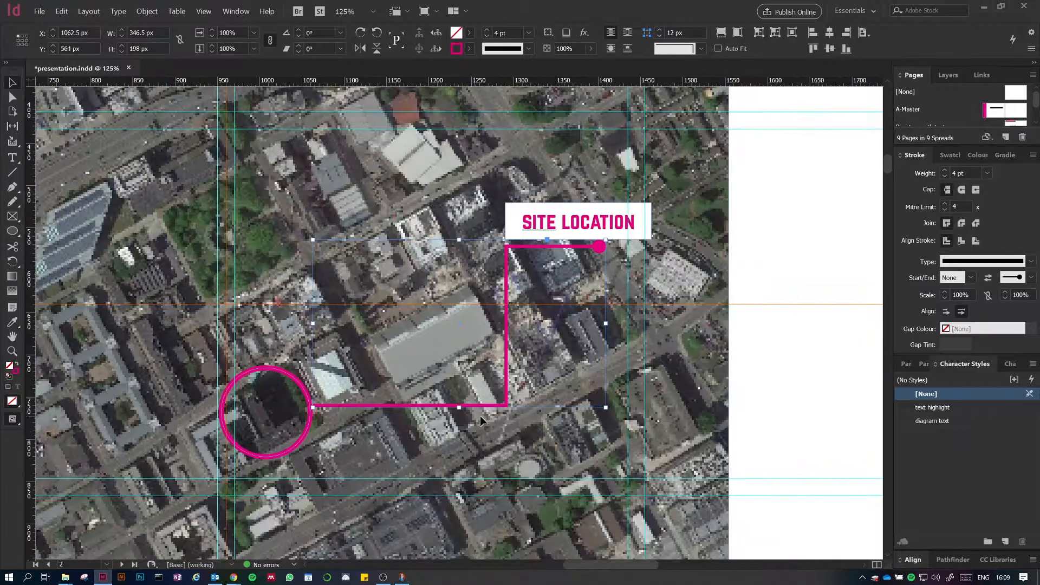
{"action": "key", "text": "ctrl+equal"}
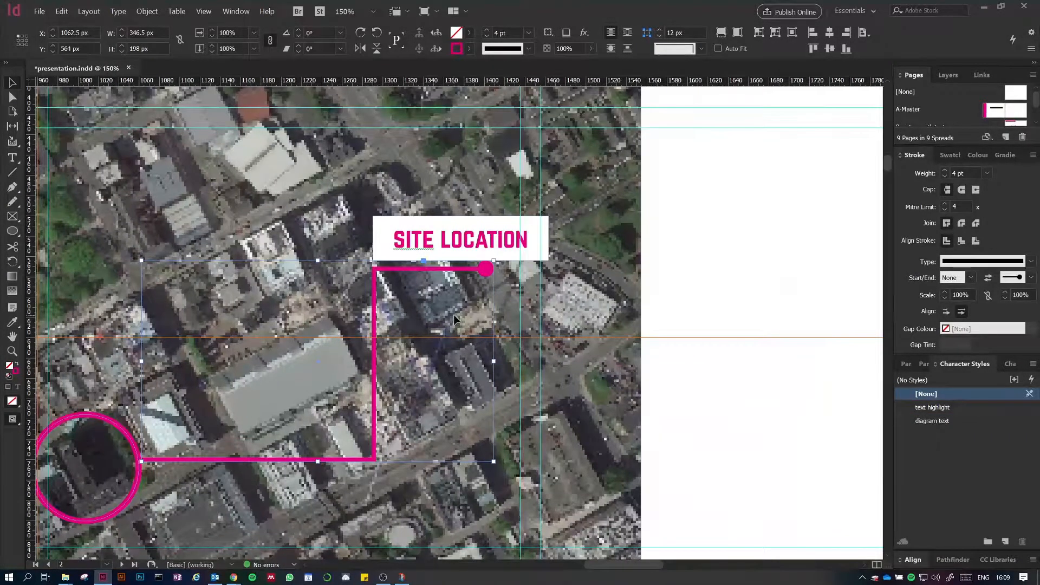
{"action": "left_click_drag", "start_coordinate": [492, 361], "coordinate": [550, 359]}
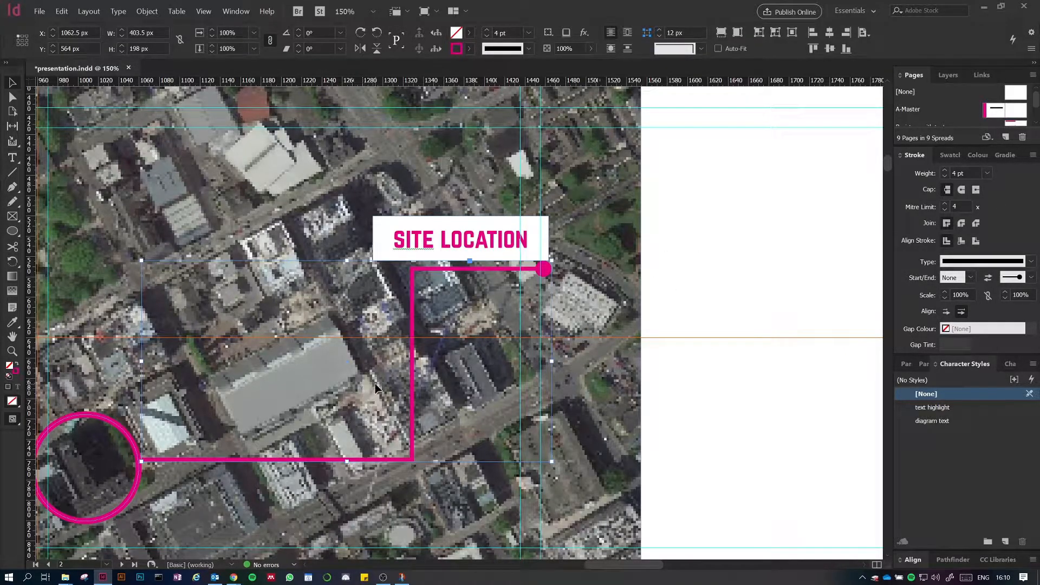
{"action": "key", "text": "ctrl+z"}
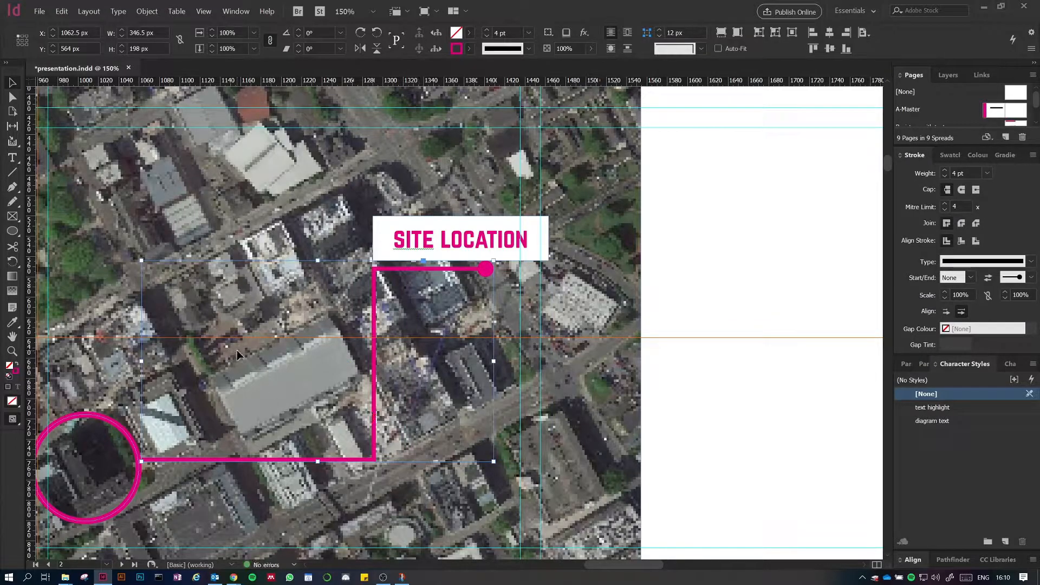
Step: Try to reposition the leader line's end point with the Direct Selection tool, and undo the shift of the whole line
{"action": "left_click", "coordinate": [14, 99]}
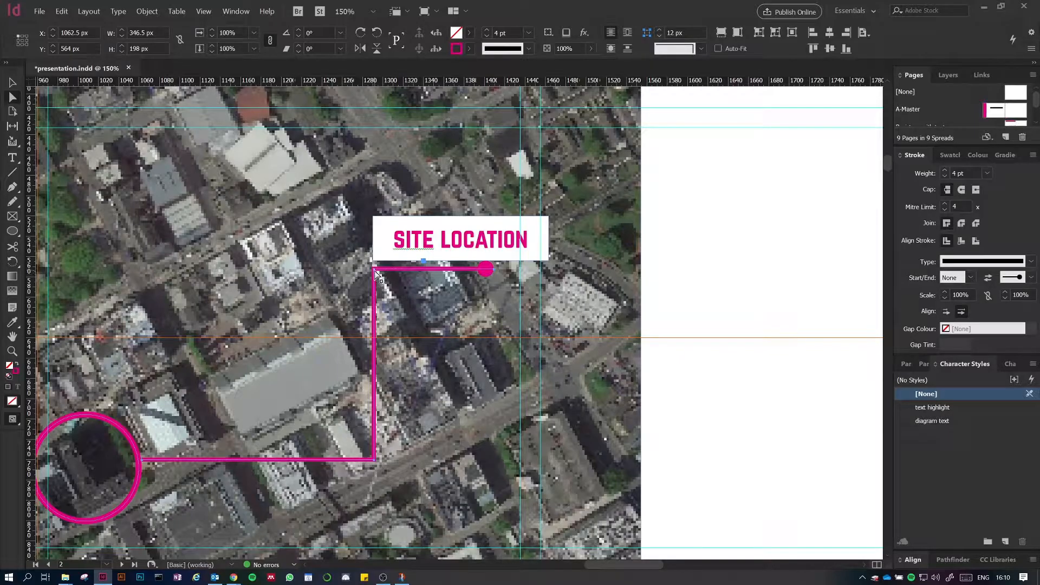
{"action": "left_click", "coordinate": [12, 82]}
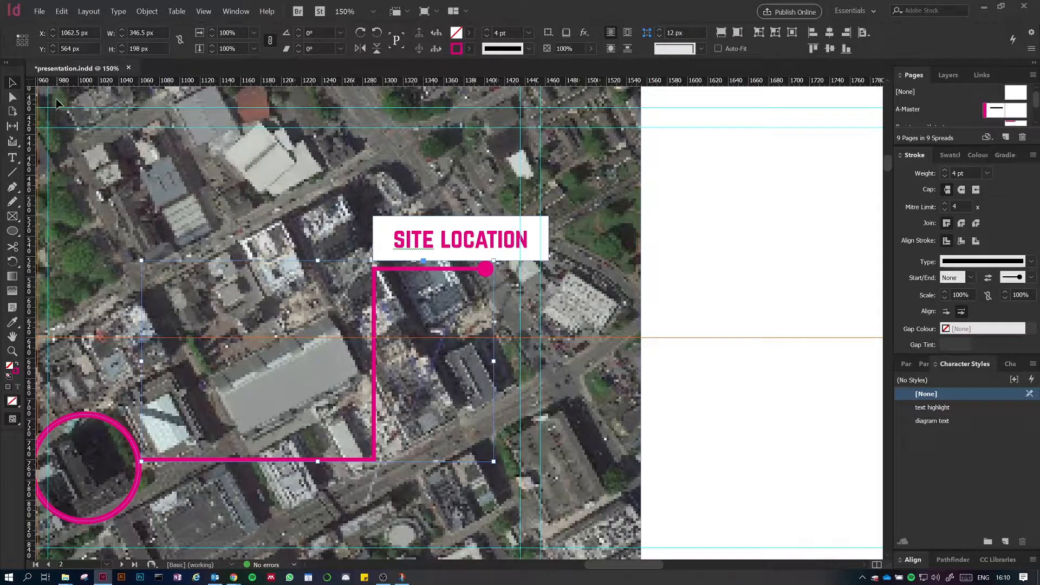
{"action": "left_click", "coordinate": [13, 98]}
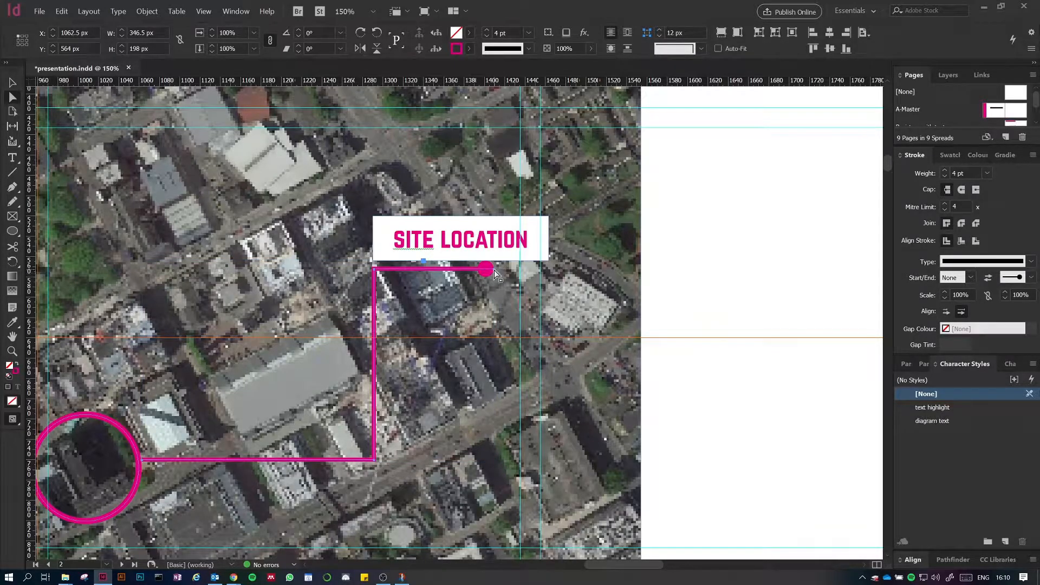
{"action": "left_click", "coordinate": [464, 315]}
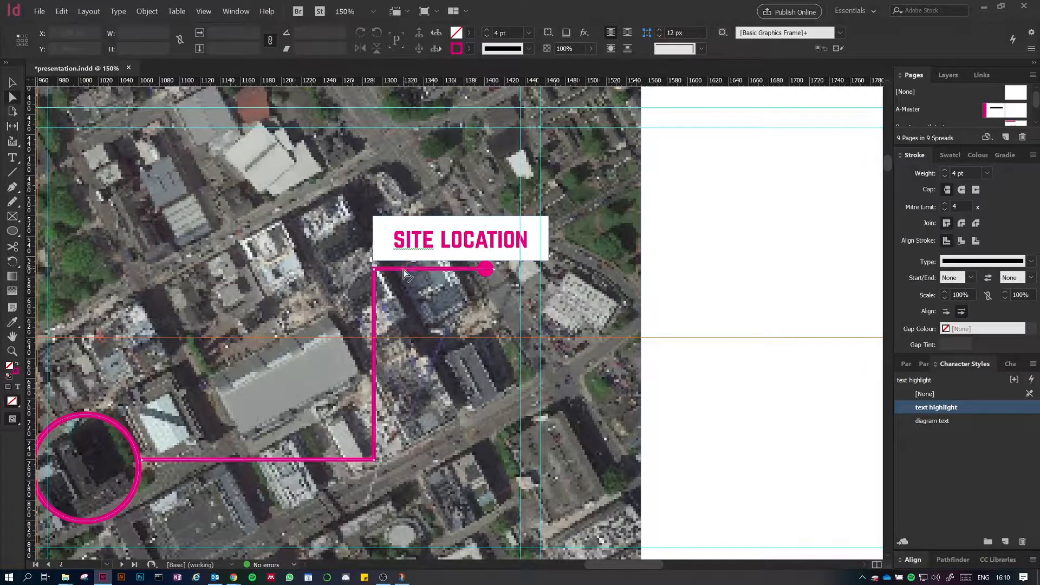
{"action": "left_click", "coordinate": [493, 272]}
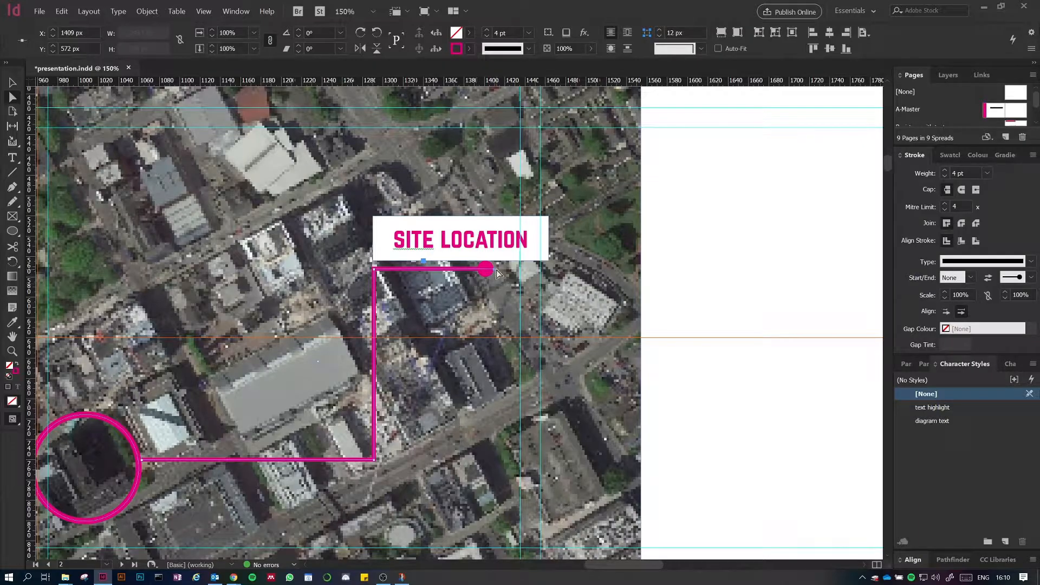
{"action": "left_click_drag", "start_coordinate": [495, 269], "coordinate": [505, 282]}
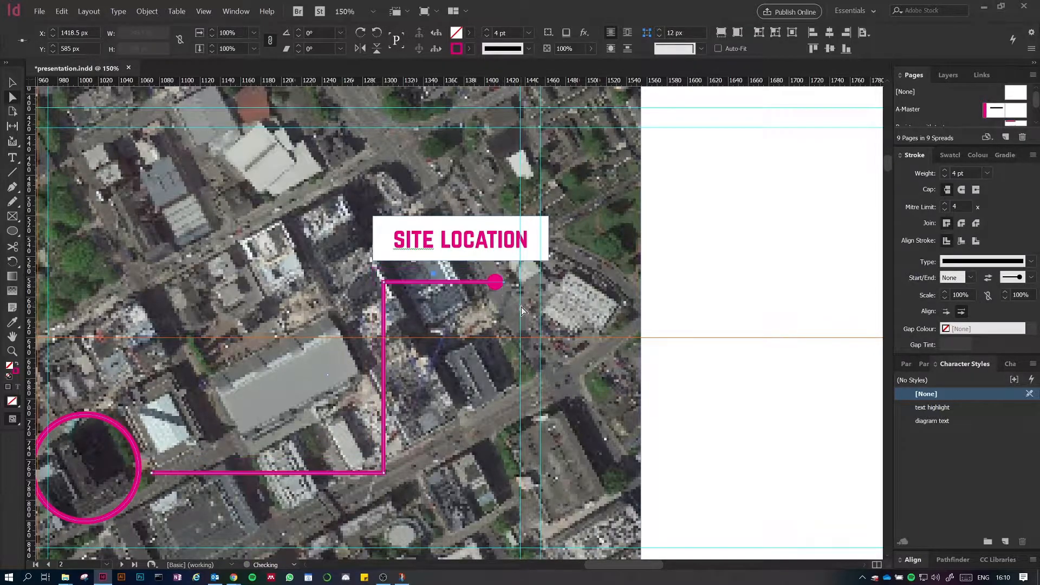
{"action": "key", "text": "ctrl+z"}
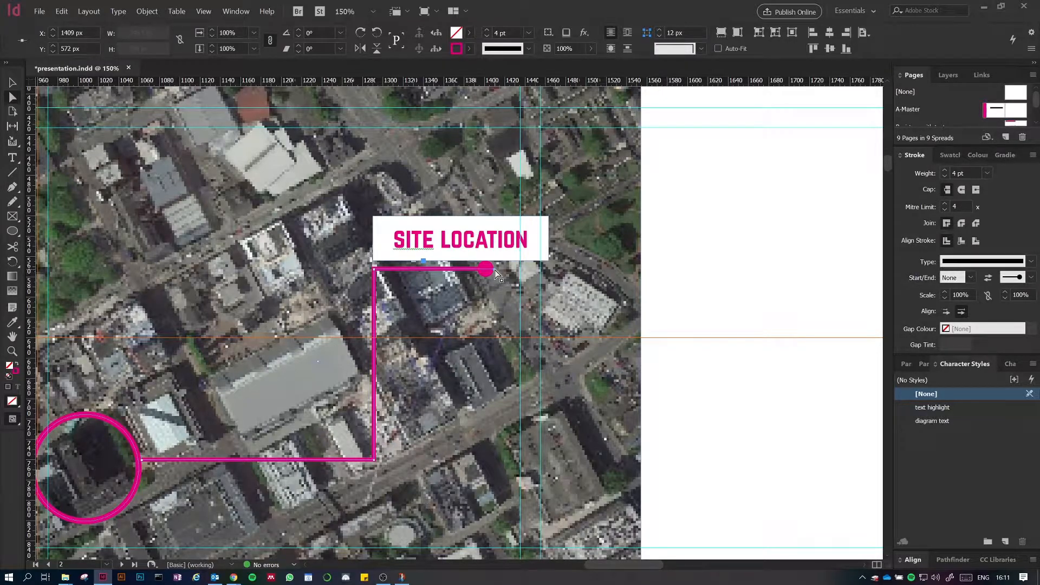
Step: Try moving the leader line's end point diagonally down to about X 1519 px, Y 660 px, and undo the move
{"action": "left_click_drag", "start_coordinate": [494, 269], "coordinate": [505, 310]}
{"action": "key", "text": "ctrl+z"}
{"action": "key", "text": "ctrl+z"}
{"action": "key", "text": "ctrl+z"}
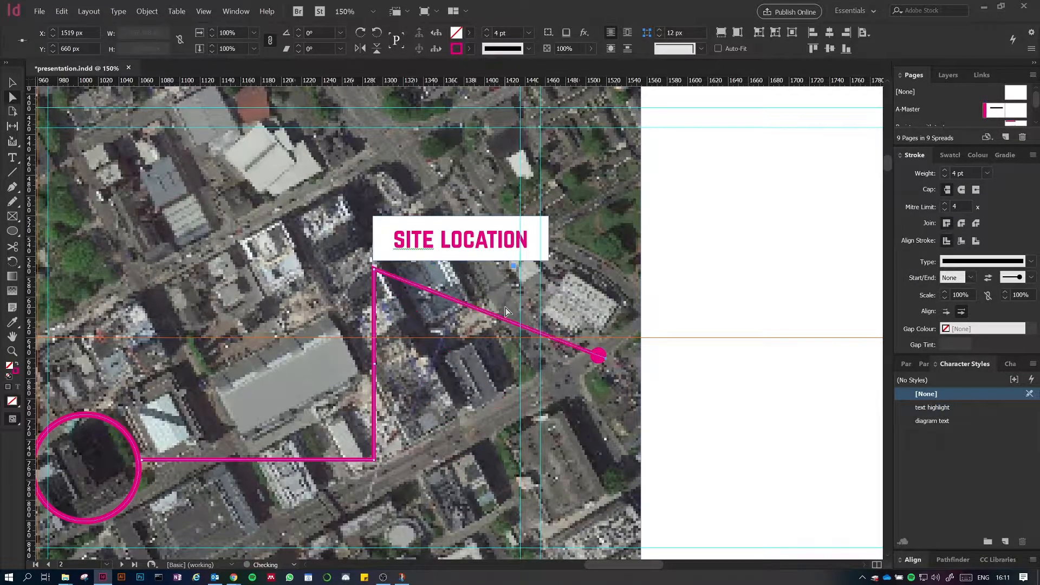
{"action": "key", "text": "ctrl+z"}
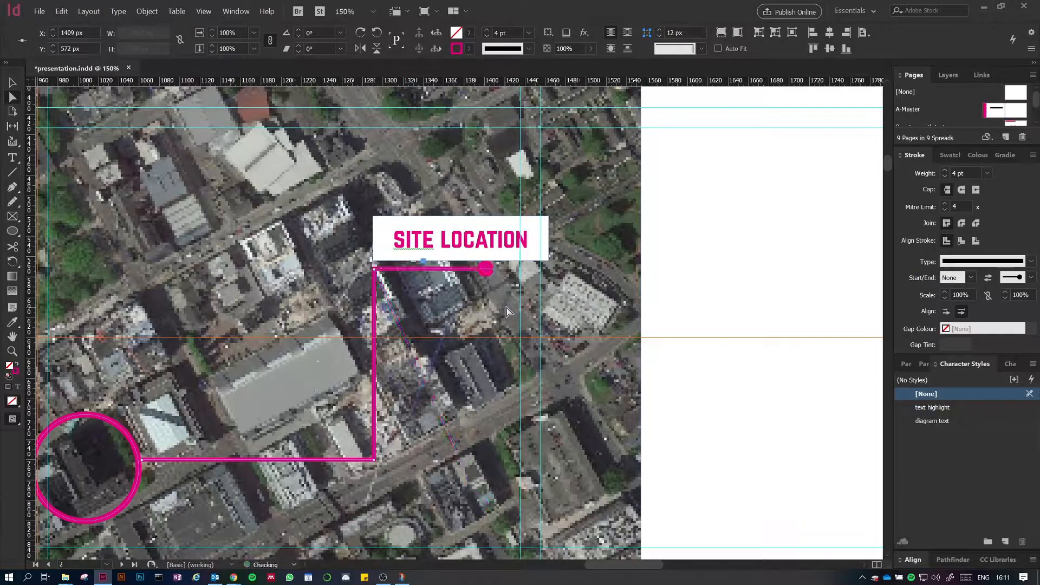
Step: Extend the leader line's upper segment horizontally by moving its end point to about X 1490 px
{"action": "left_click_drag", "start_coordinate": [495, 270], "coordinate": [576, 273]}
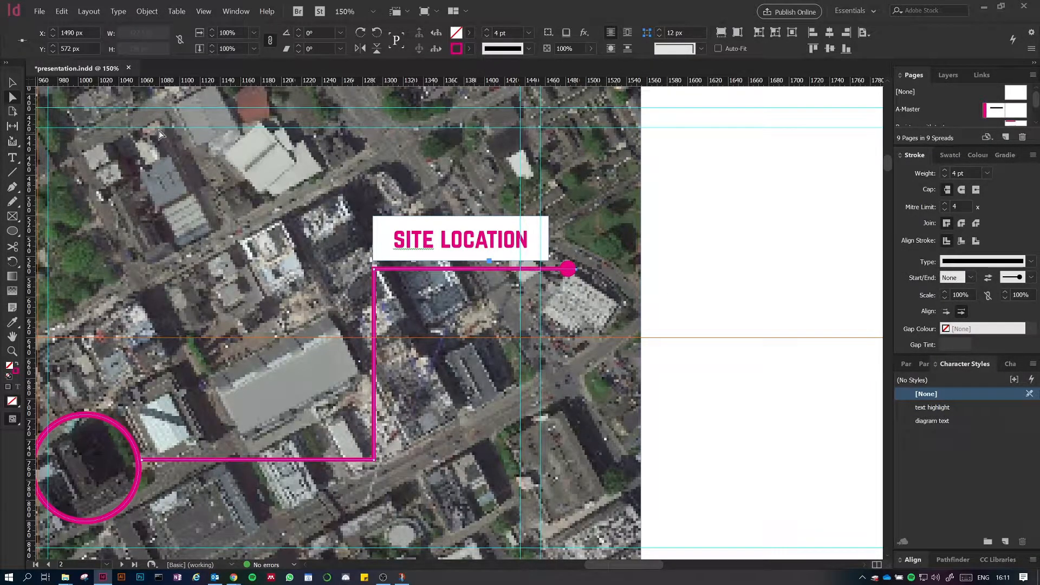
Step: Reshape the label frame with the Direct Selection tool by moving its upper-right corner to about X 1428 px, Y 489 px
{"action": "left_click", "coordinate": [438, 230]}
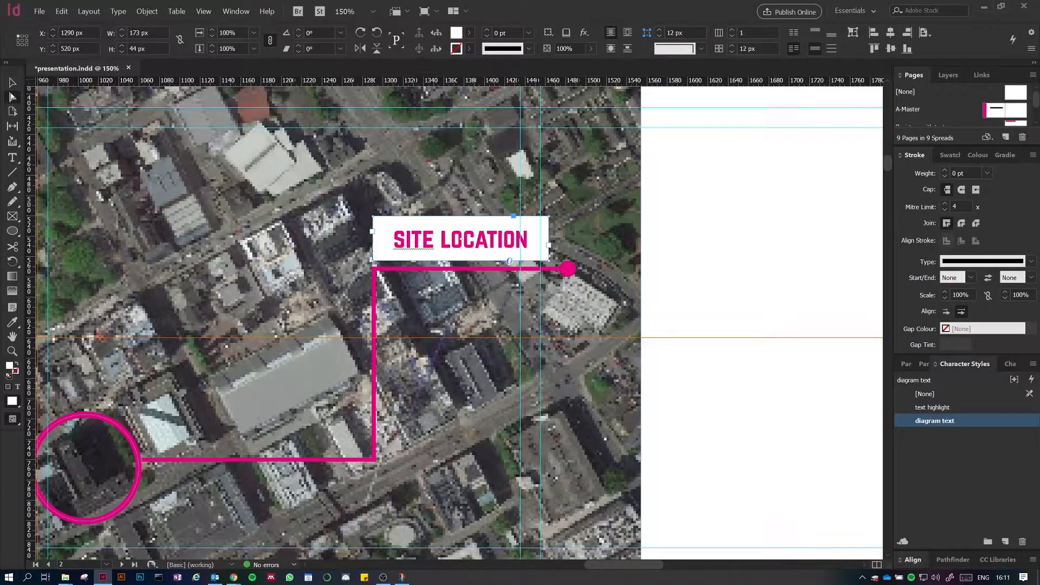
{"action": "left_click", "coordinate": [12, 98]}
{"action": "left_click", "coordinate": [550, 216]}
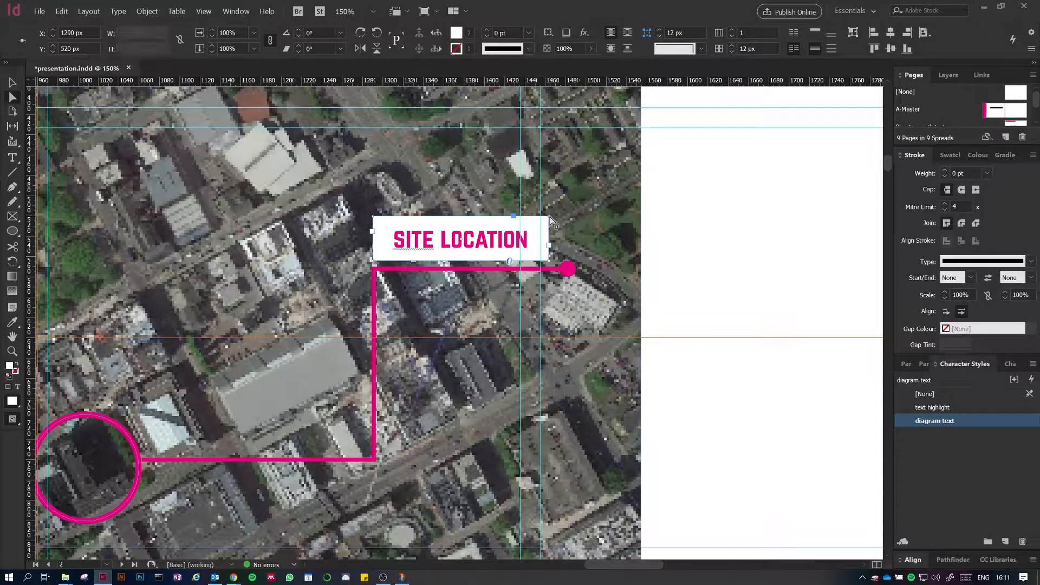
{"action": "left_click_drag", "start_coordinate": [550, 216], "coordinate": [513, 185]}
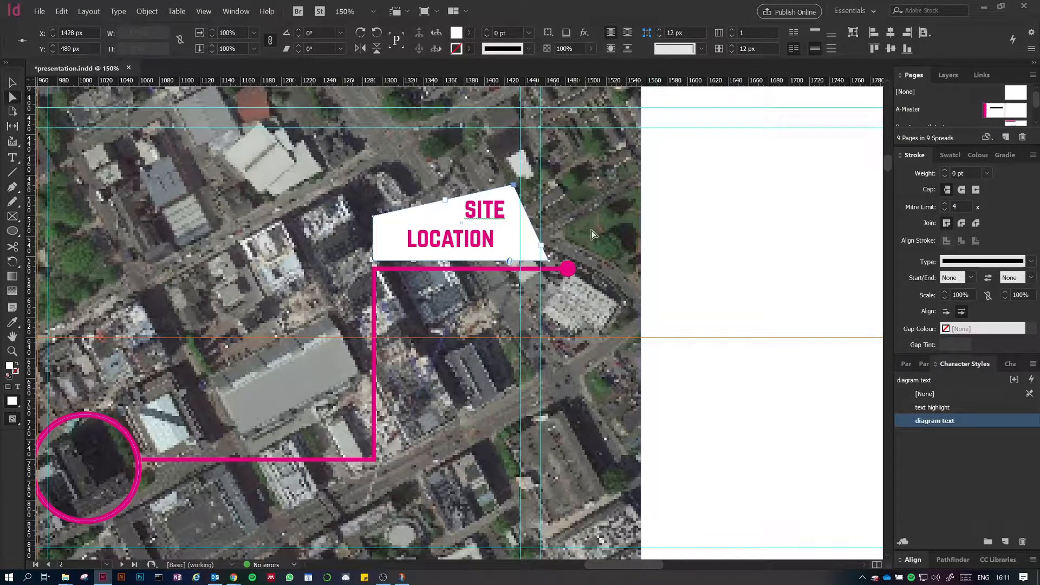
{"action": "left_click", "coordinate": [12, 82]}
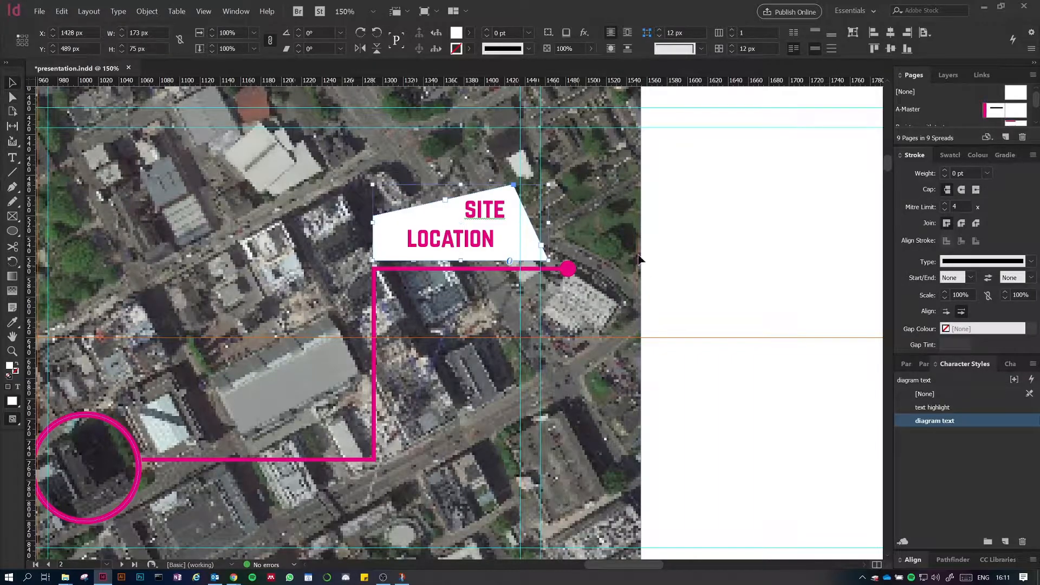
{"action": "left_click", "coordinate": [771, 228]}
Step: Fit the whole page in view and preview it without guides and frame edges, and return to the normal view
{"action": "key", "text": "ctrl+0"}
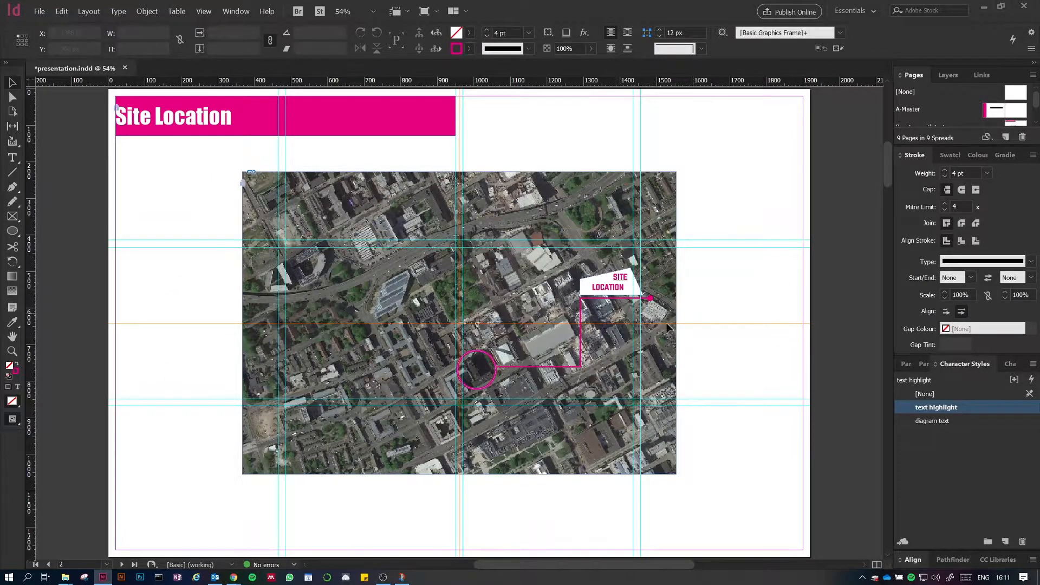
{"action": "key", "text": "w"}
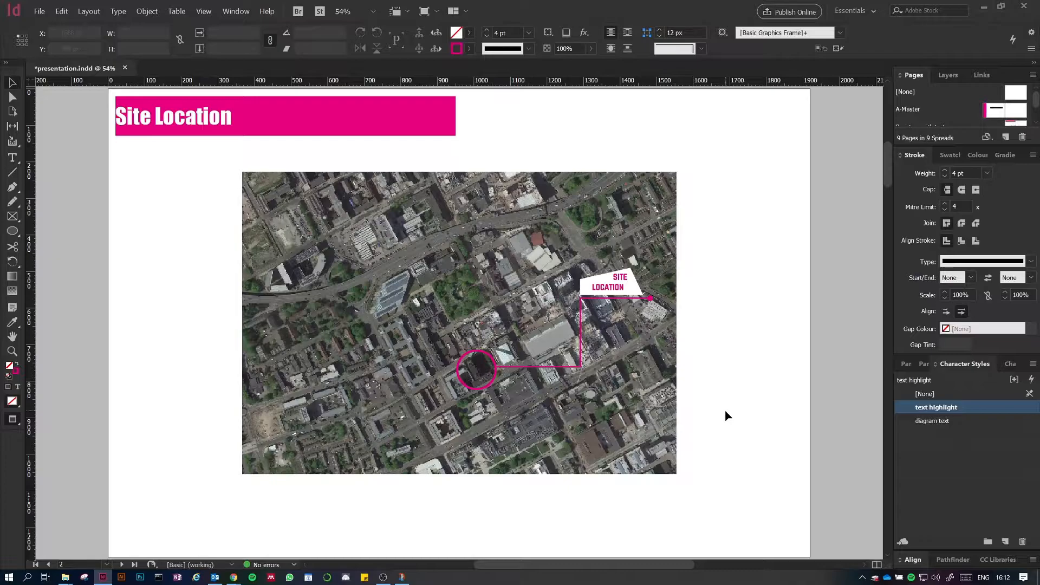
{"action": "key", "text": "w"}
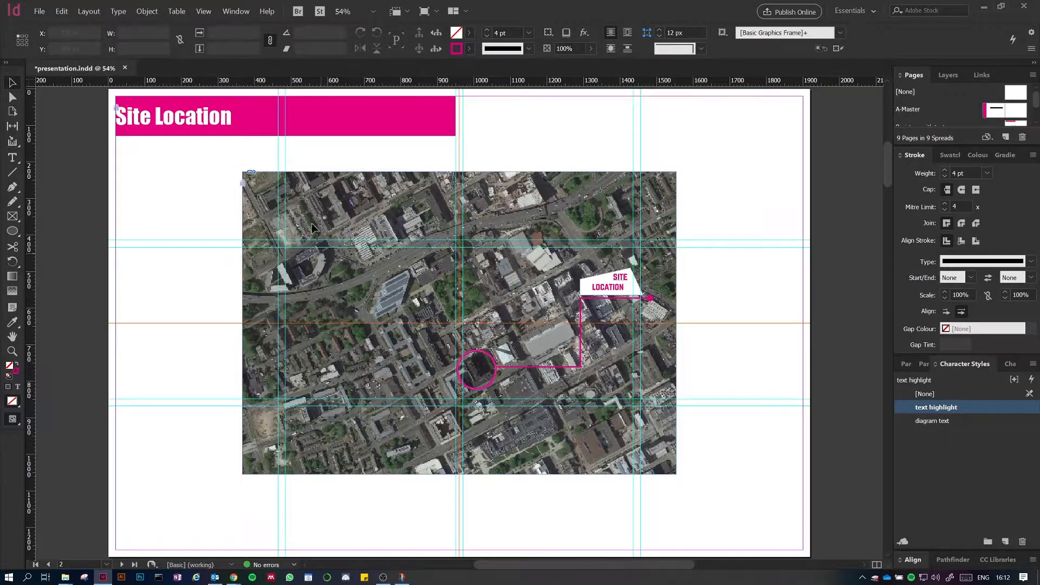
Step: Place the file north point.ai from File Explorer onto the aerial map near its lower-right corner
{"action": "key", "text": "alt+Tab"}
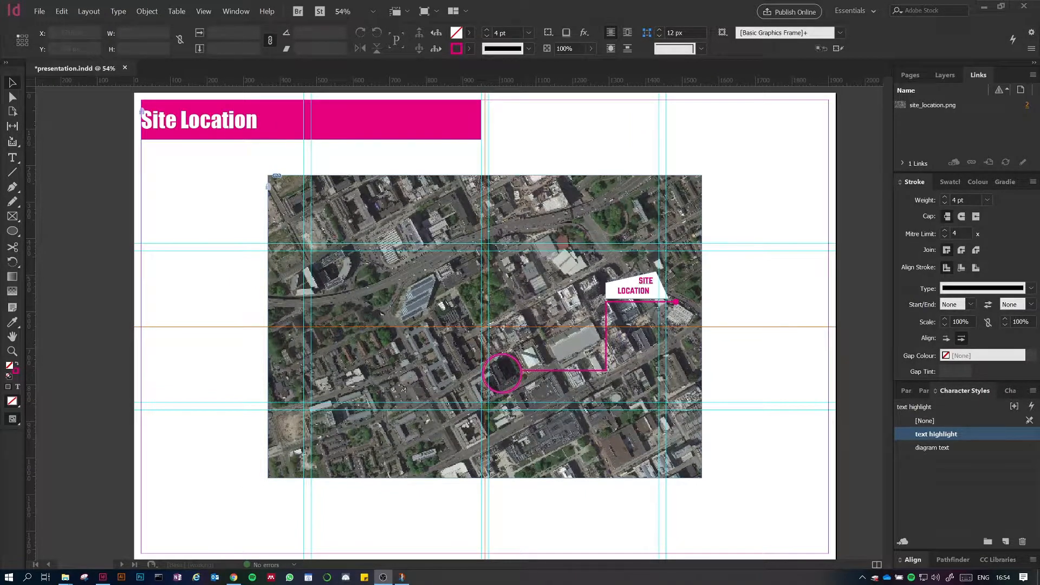
{"action": "left_click", "coordinate": [748, 353]}
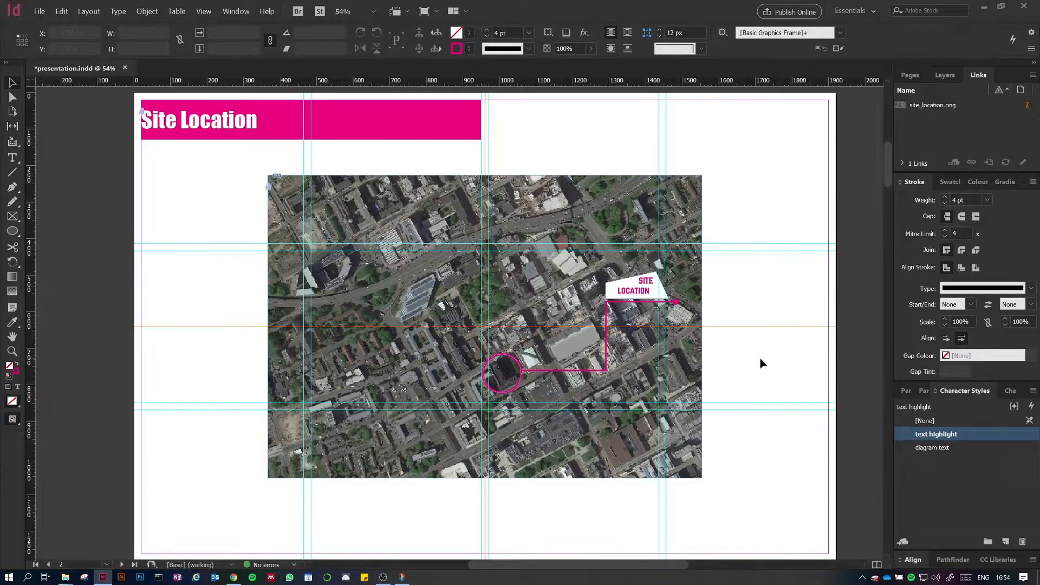
{"action": "left_click", "coordinate": [67, 580]}
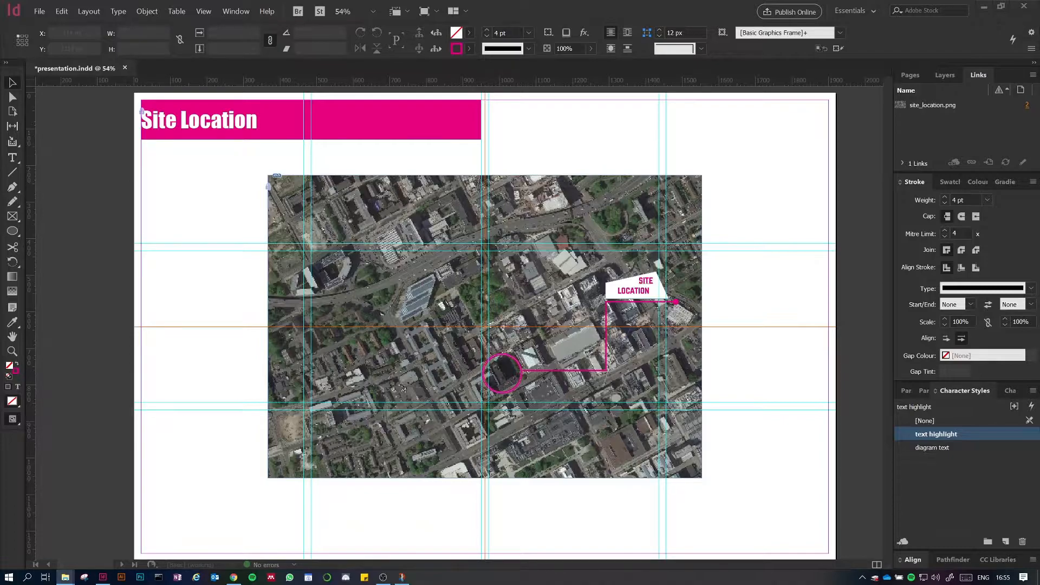
{"action": "scroll", "coordinate": [458, 318], "scroll_direction": "right", "scroll_amount": 3}
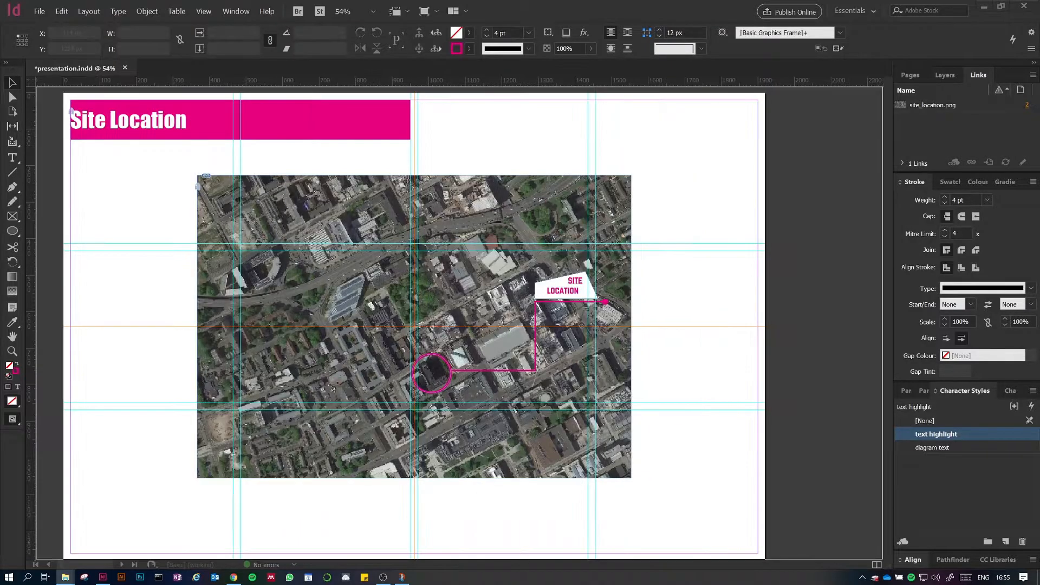
{"action": "left_click_drag", "start_coordinate": [676, 401], "coordinate": [567, 417]}
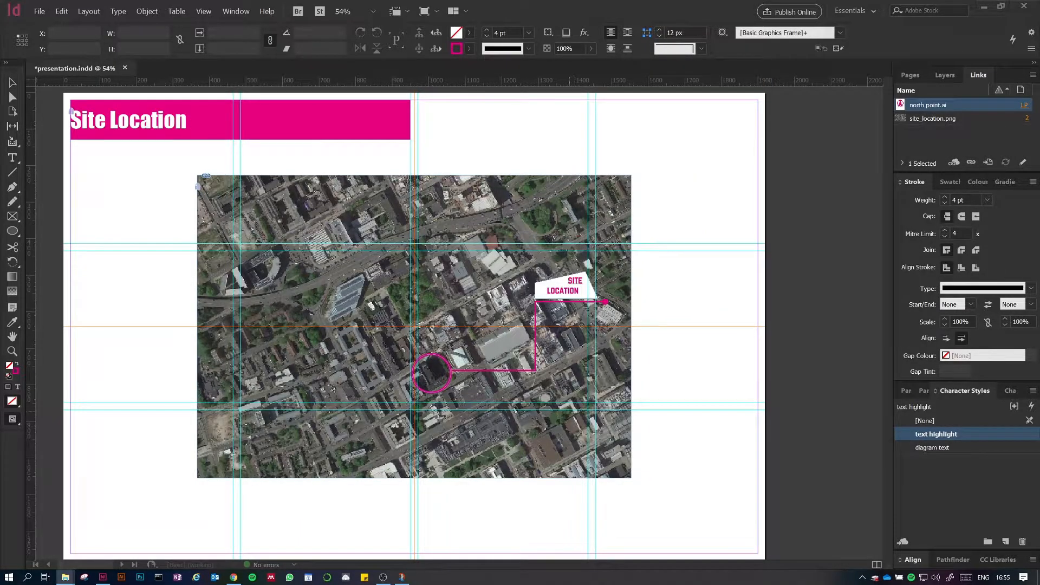
{"action": "left_click", "coordinate": [574, 415]}
{"action": "mouse_move", "coordinate": [592, 446]}
{"action": "left_mouse_down"}
{"action": "mouse_move", "coordinate": [604, 442]}
{"action": "mouse_move", "coordinate": [601, 432]}
{"action": "mouse_move", "coordinate": [602, 449]}
{"action": "left_mouse_up"}
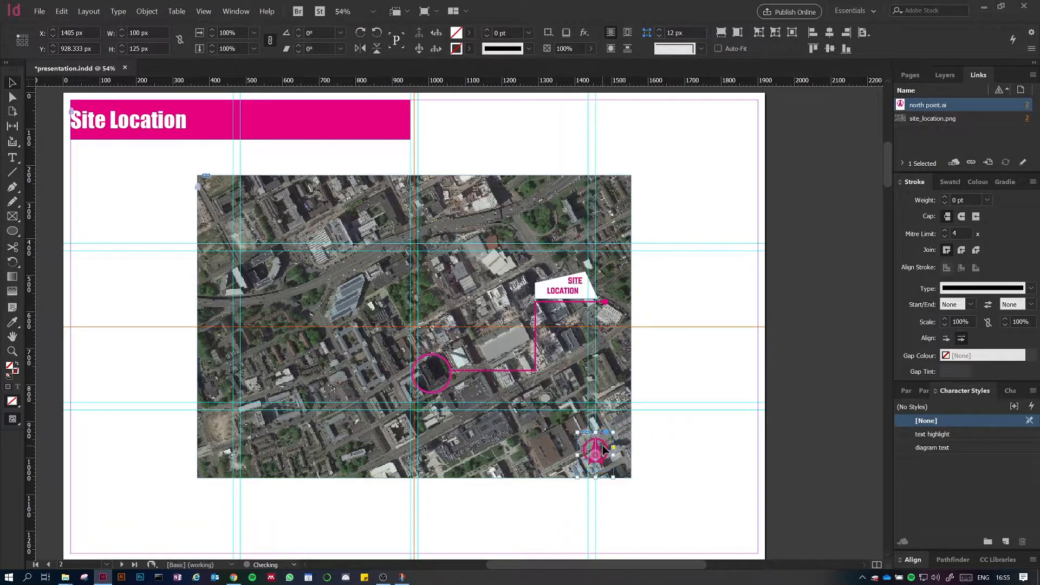
Step: Give the north point graphic's frame a white fill
{"action": "key", "text": "ctrl+equal"}
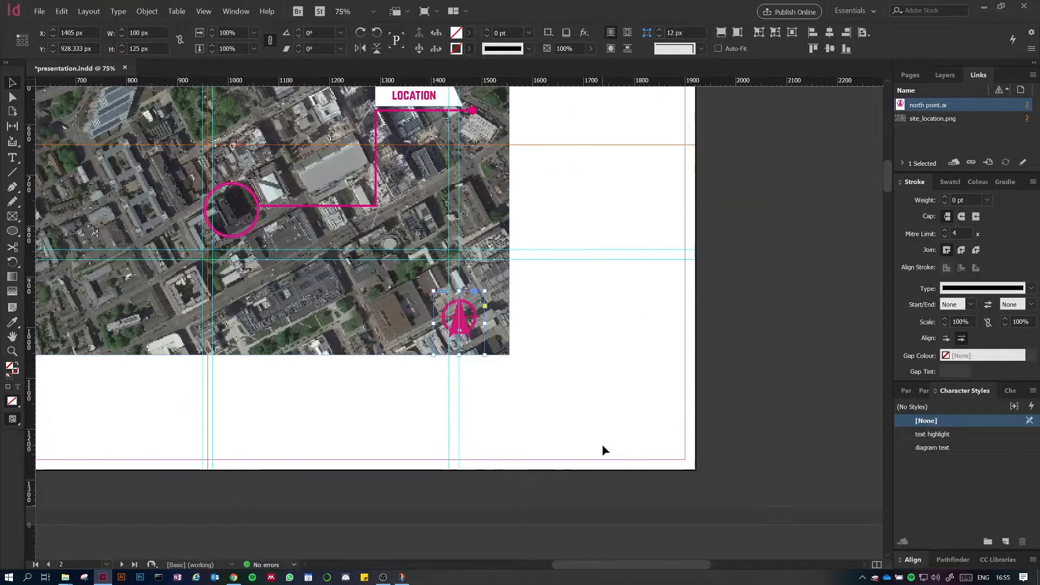
{"action": "key", "text": "ctrl+equal"}
{"action": "key", "text": "ctrl+equal"}
{"action": "key", "text": "ctrl+equal"}
{"action": "key", "text": "ctrl+equal"}
{"action": "left_click_drag", "start_coordinate": [601, 361], "coordinate": [704, 388]}
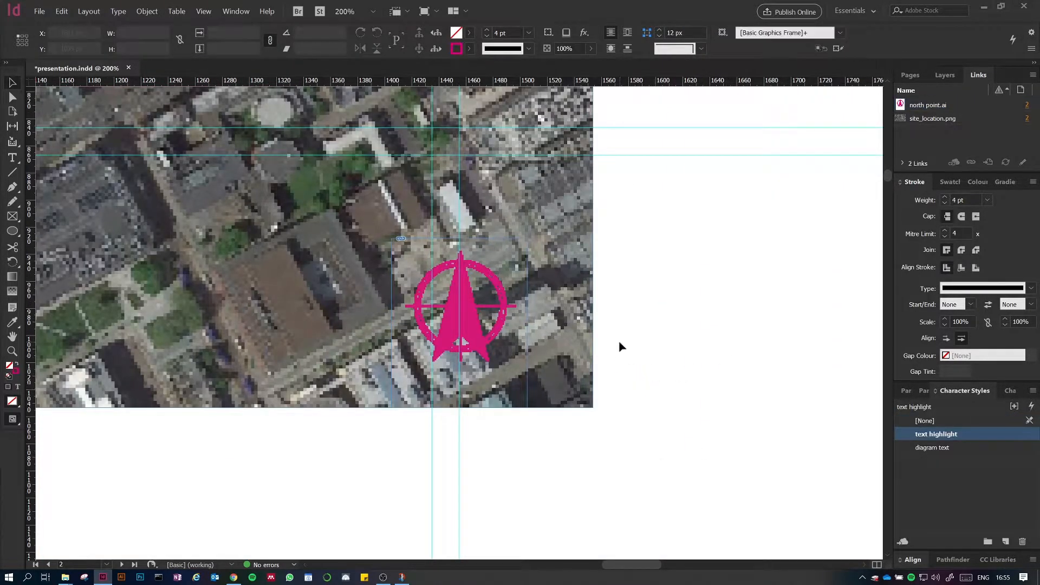
{"action": "left_click", "coordinate": [449, 330]}
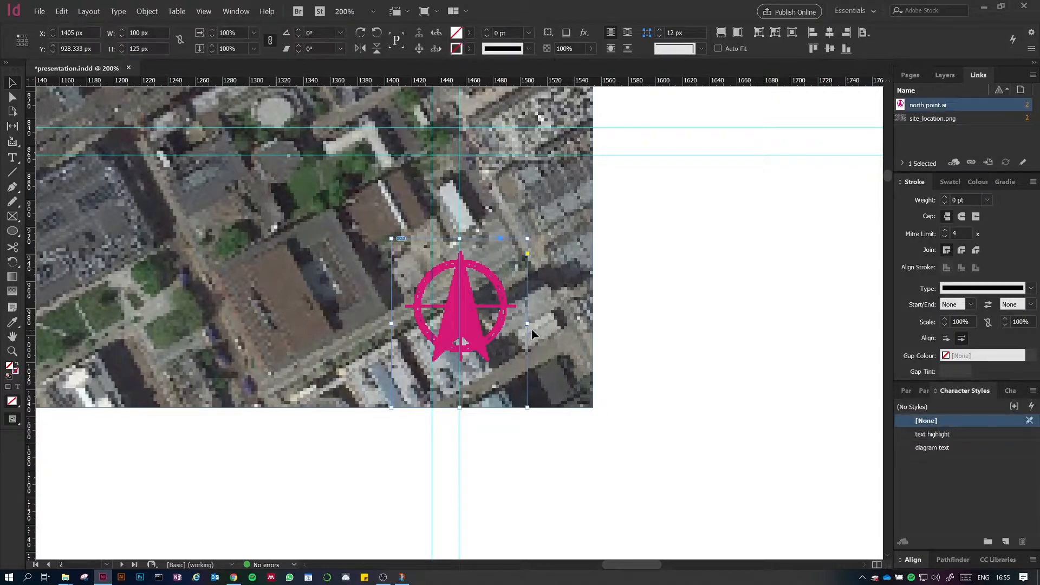
{"action": "left_click_drag", "start_coordinate": [575, 377], "coordinate": [702, 410]}
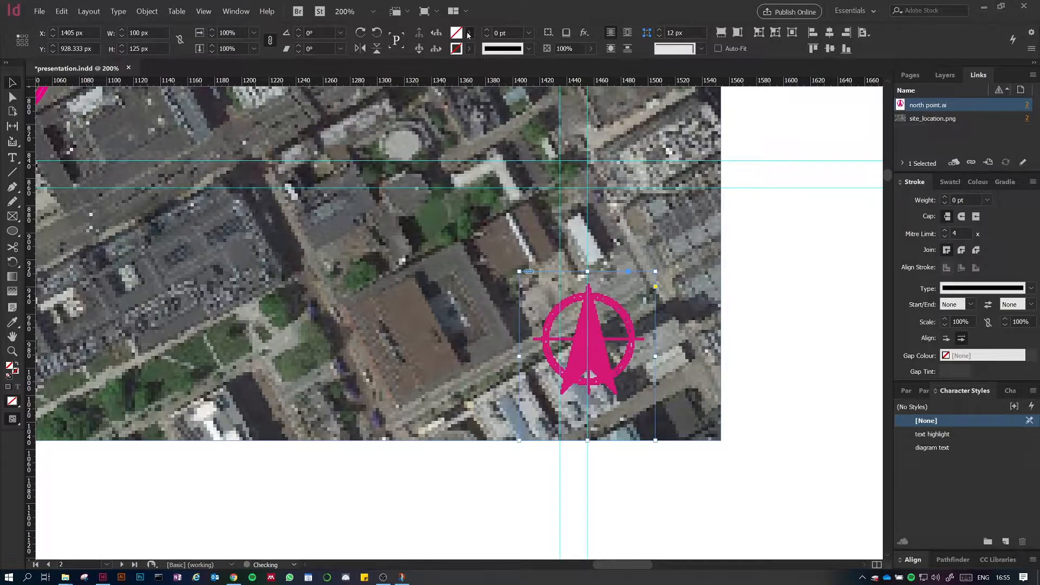
{"action": "left_click", "coordinate": [769, 318]}
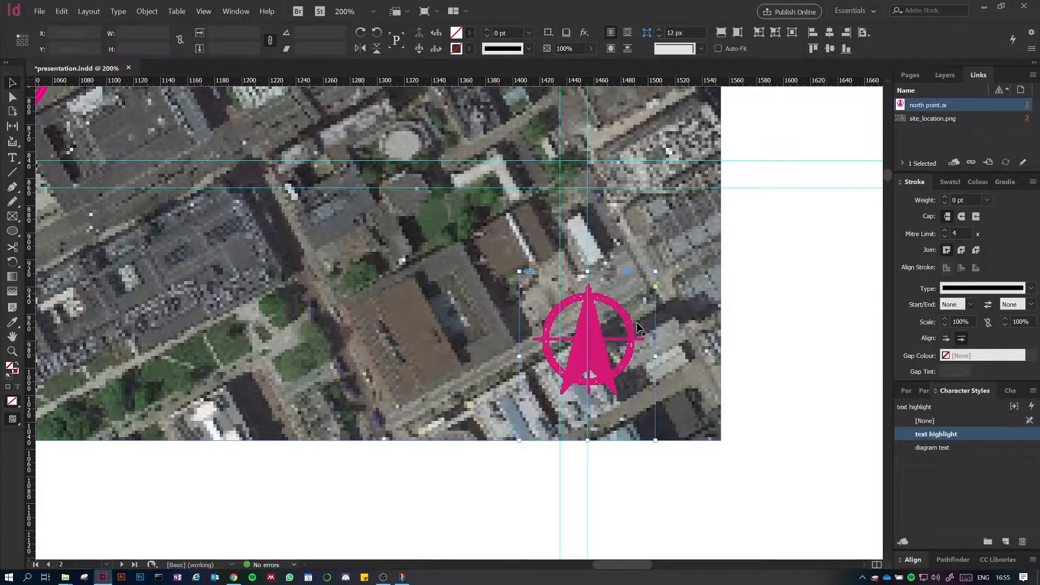
{"action": "left_click", "coordinate": [584, 356]}
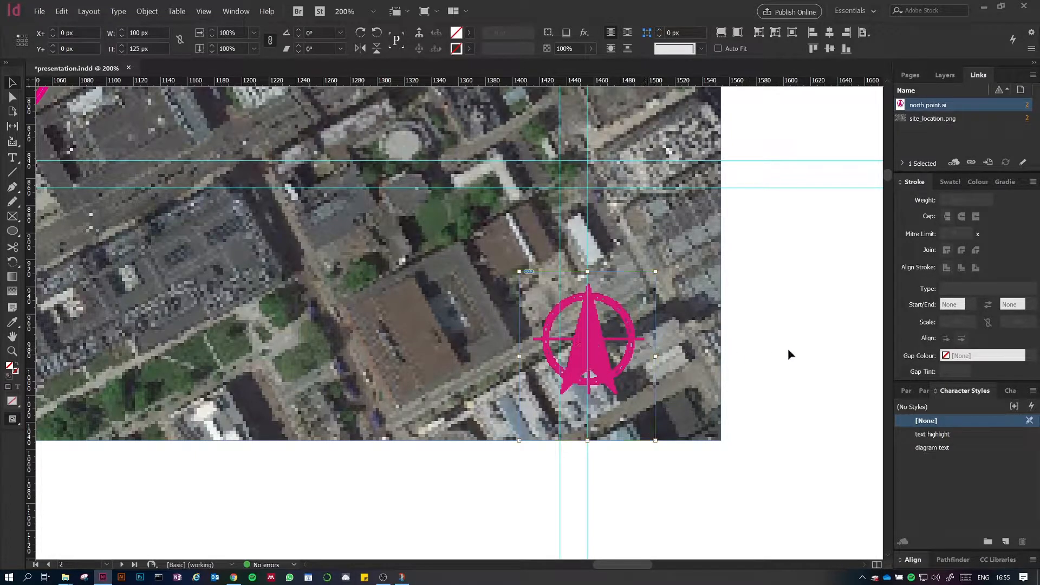
{"action": "left_click", "coordinate": [636, 284]}
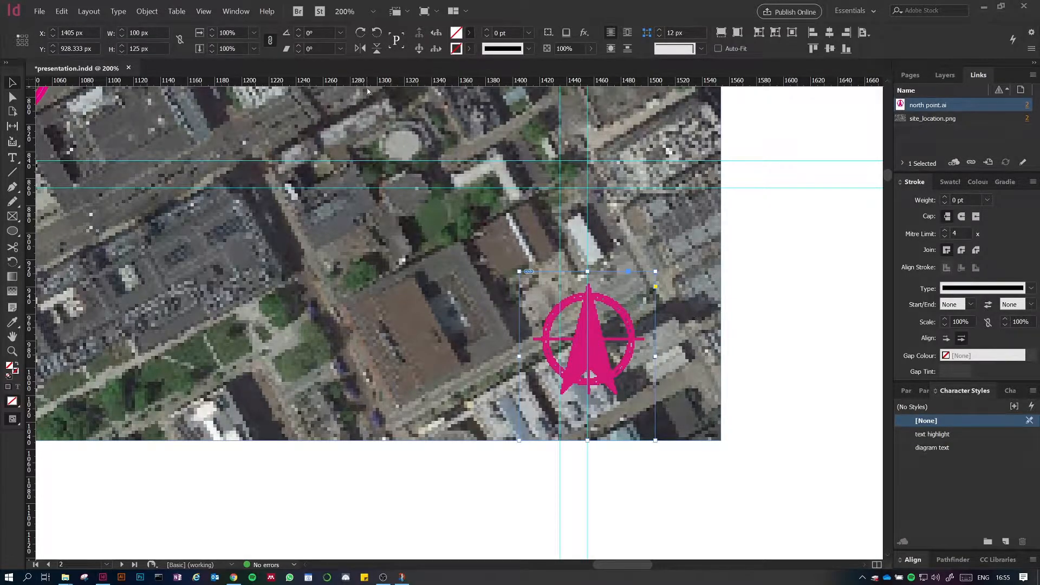
{"action": "key", "text": "ctrl+z"}
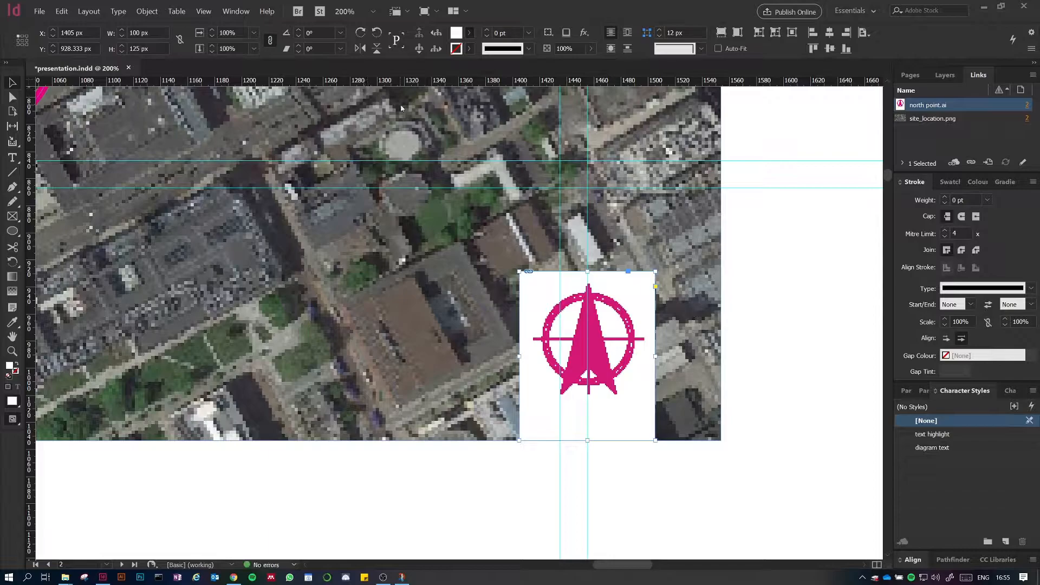
Step: Crop the white frame on all sides so that it fits closely around the north point artwork
{"action": "left_click", "coordinate": [516, 483]}
{"action": "left_click", "coordinate": [625, 353]}
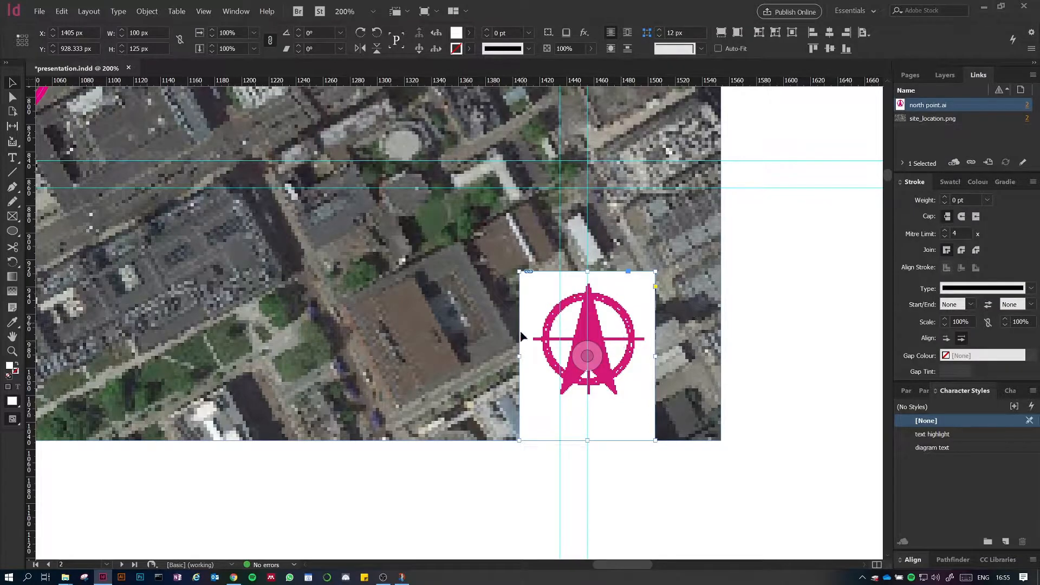
{"action": "left_click_drag", "start_coordinate": [587, 440], "coordinate": [574, 410]}
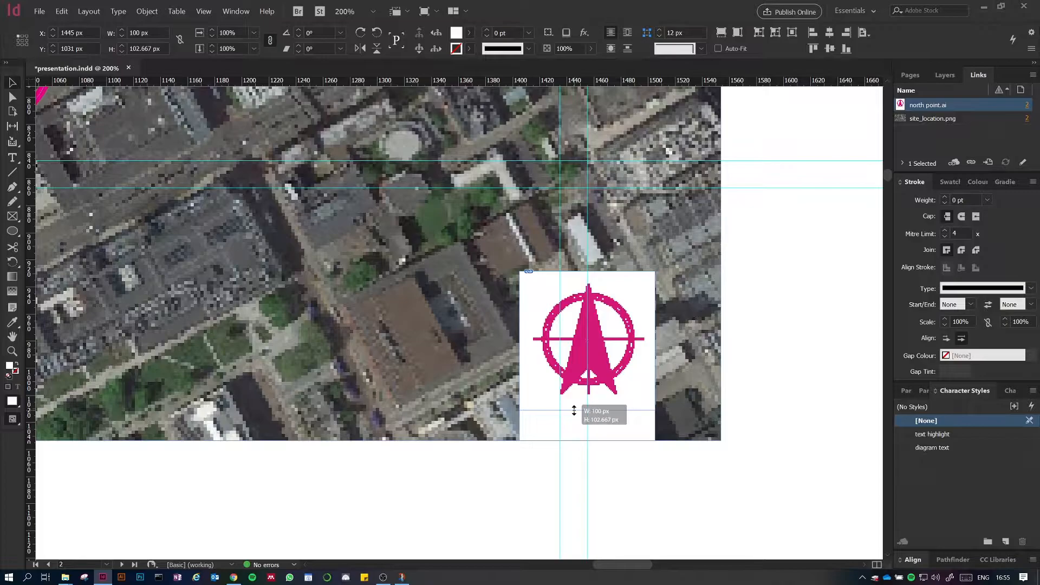
{"action": "left_click_drag", "start_coordinate": [587, 272], "coordinate": [588, 276]}
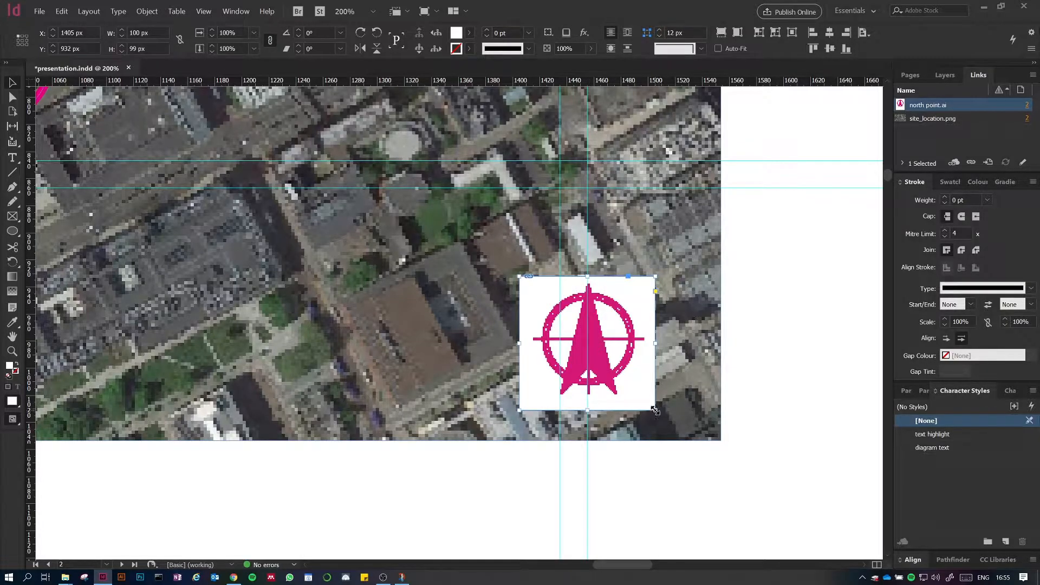
{"action": "left_click_drag", "start_coordinate": [655, 409], "coordinate": [648, 401]}
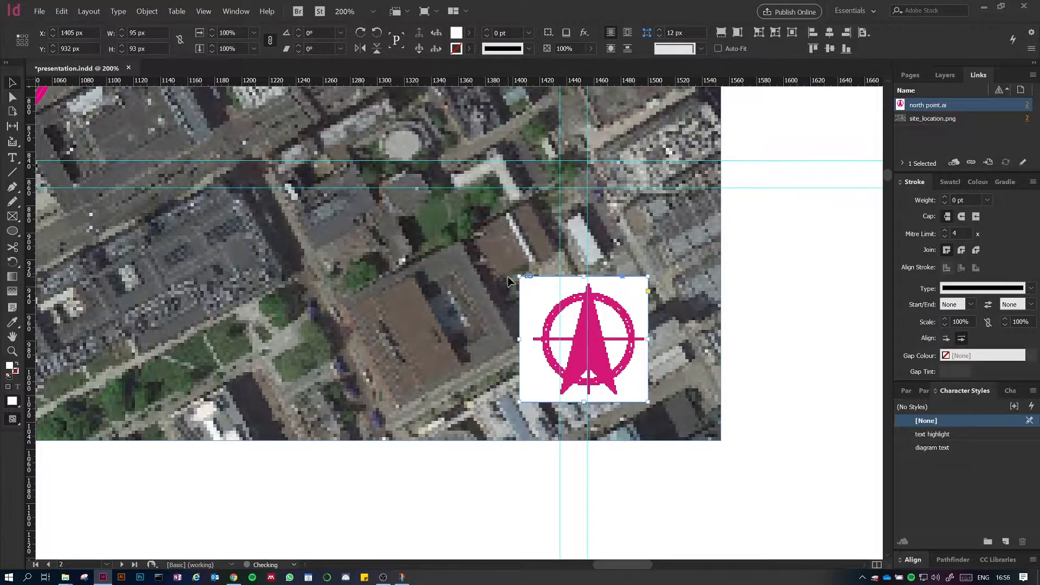
{"action": "left_click_drag", "start_coordinate": [518, 277], "coordinate": [527, 281]}
{"action": "left_click", "coordinate": [447, 521]}
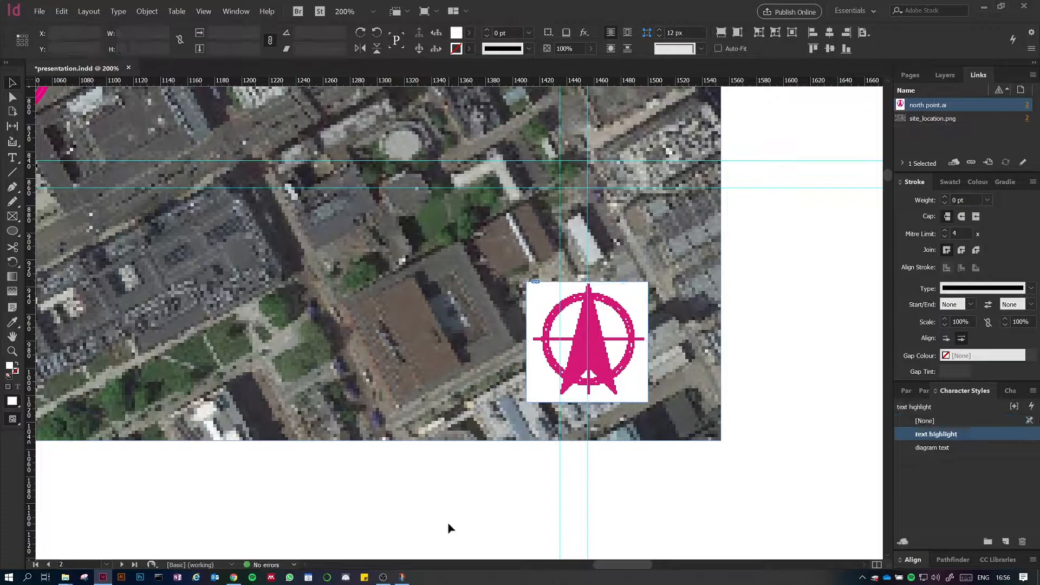
Step: Draw a circular ellipse frame about 101 by 101 px on the map beside the north point
{"action": "left_click", "coordinate": [12, 220]}
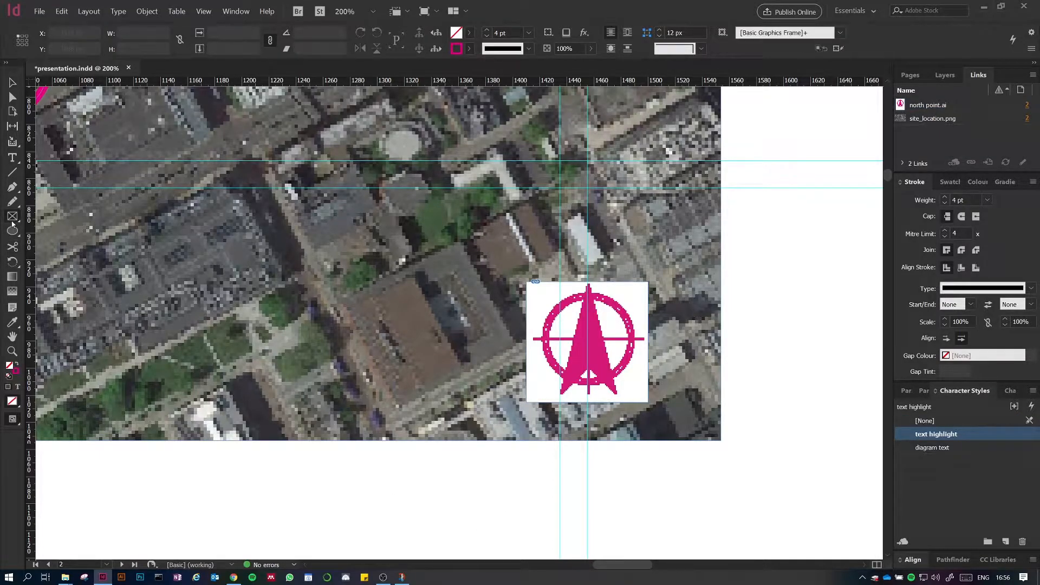
{"action": "left_click", "coordinate": [39, 236]}
{"action": "left_click_drag", "start_coordinate": [336, 275], "coordinate": [470, 421]}
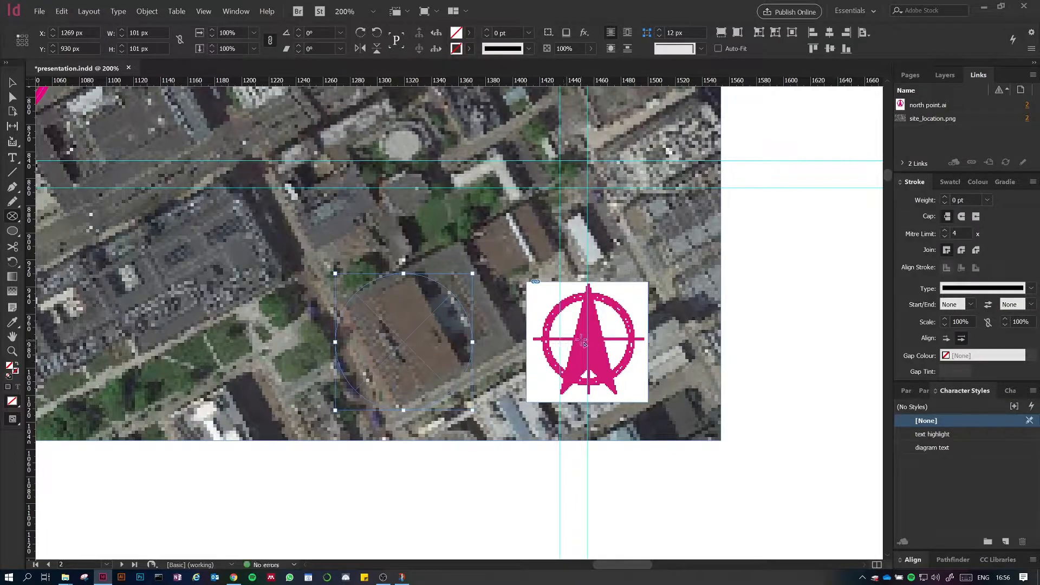
Step: Transfer the north point artwork from the square frame into the circular frame and shift it down to a vertical offset of about -4 px
{"action": "left_click", "coordinate": [13, 83]}
{"action": "left_click", "coordinate": [587, 340]}
{"action": "left_click", "coordinate": [587, 336]}
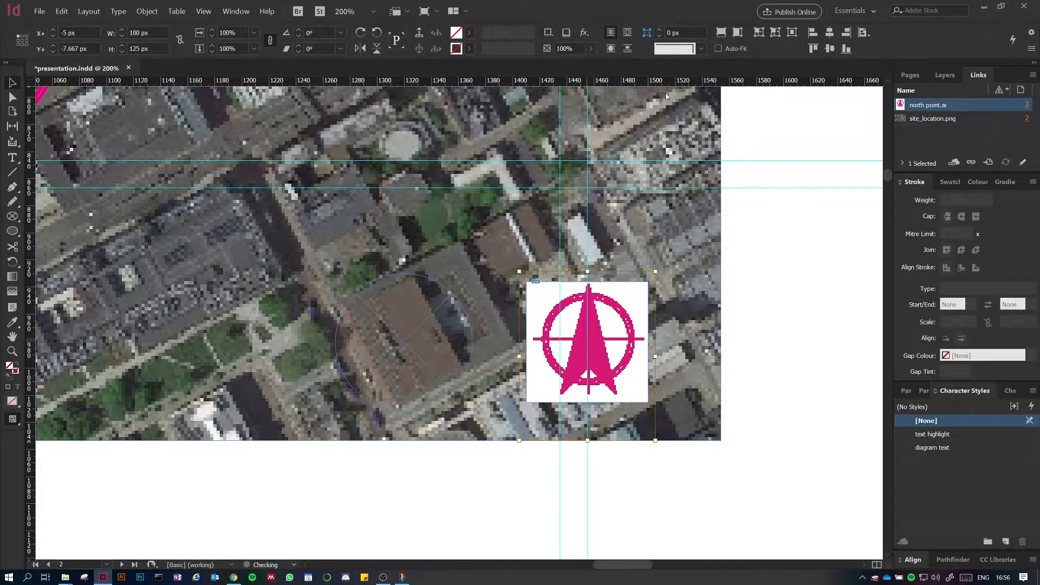
{"action": "key", "text": "Delete"}
{"action": "left_click", "coordinate": [402, 307]}
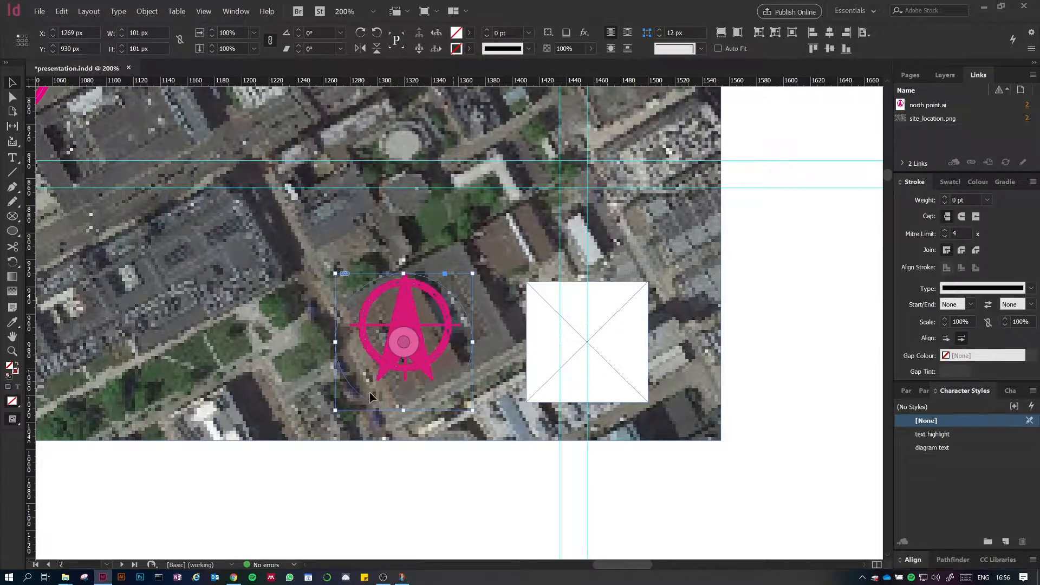
{"action": "left_click", "coordinate": [408, 343]}
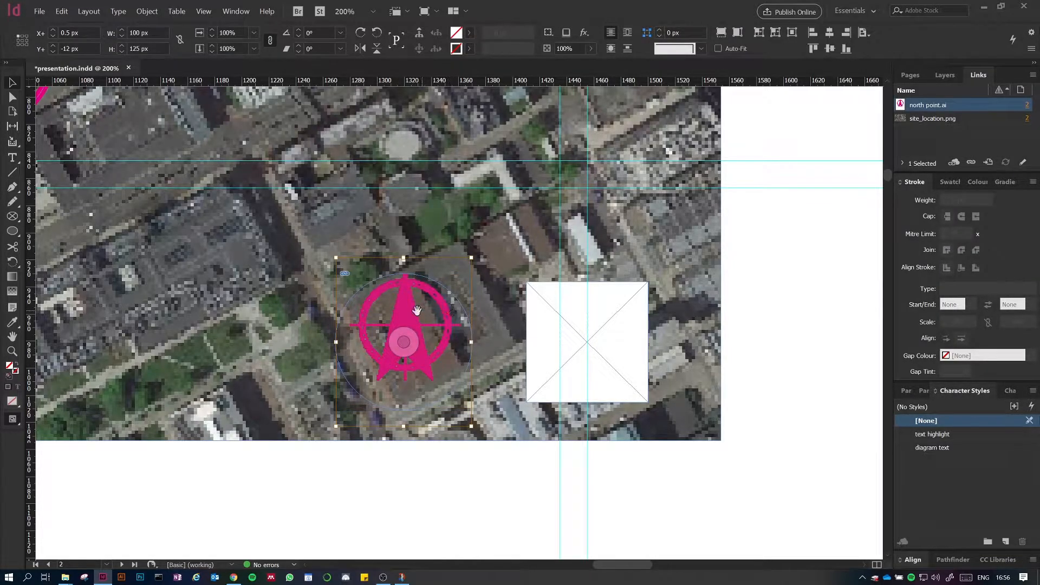
{"action": "left_click_drag", "start_coordinate": [397, 310], "coordinate": [398, 320]}
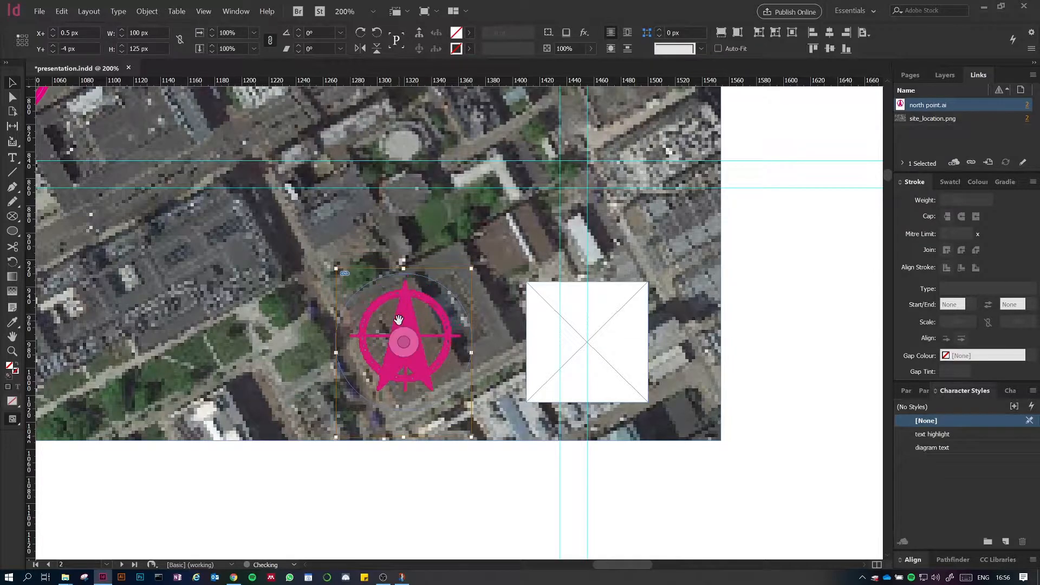
Step: Nudge the north point artwork down and sideways inside the circular frame until it sits centred in the circle
{"action": "key", "text": "Down"}
{"action": "key", "text": "Down"}
{"action": "key", "text": "Down"}
{"action": "key", "text": "Down"}
{"action": "key", "text": "Down"}
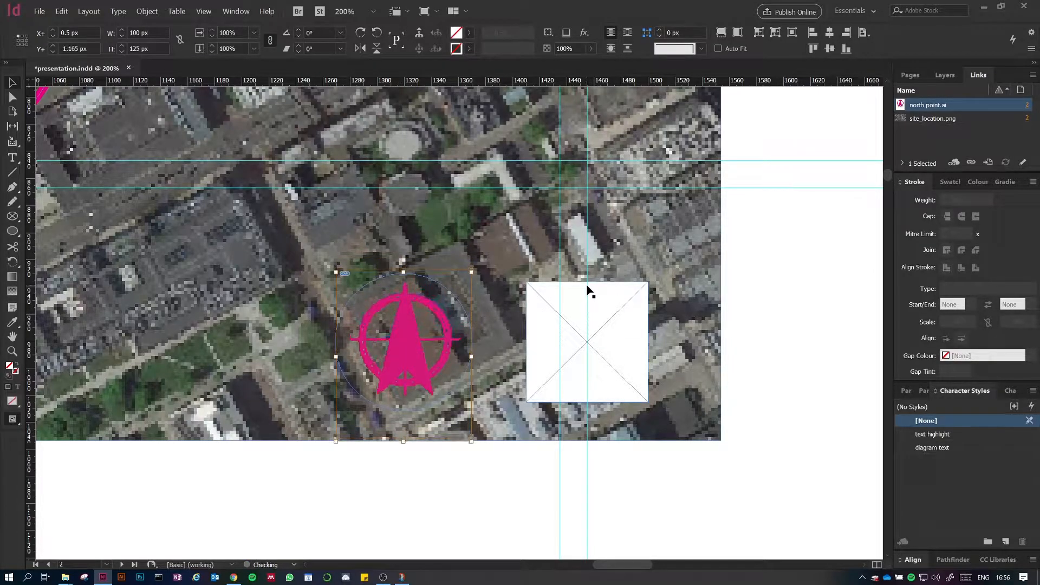
{"action": "key", "text": "Left"}
{"action": "key", "text": "Down"}
{"action": "key", "text": "Right"}
{"action": "key", "text": "Left"}
Step: Delete the leftover white square frame and give the north point's circular frame a white fill
{"action": "left_click", "coordinate": [589, 293]}
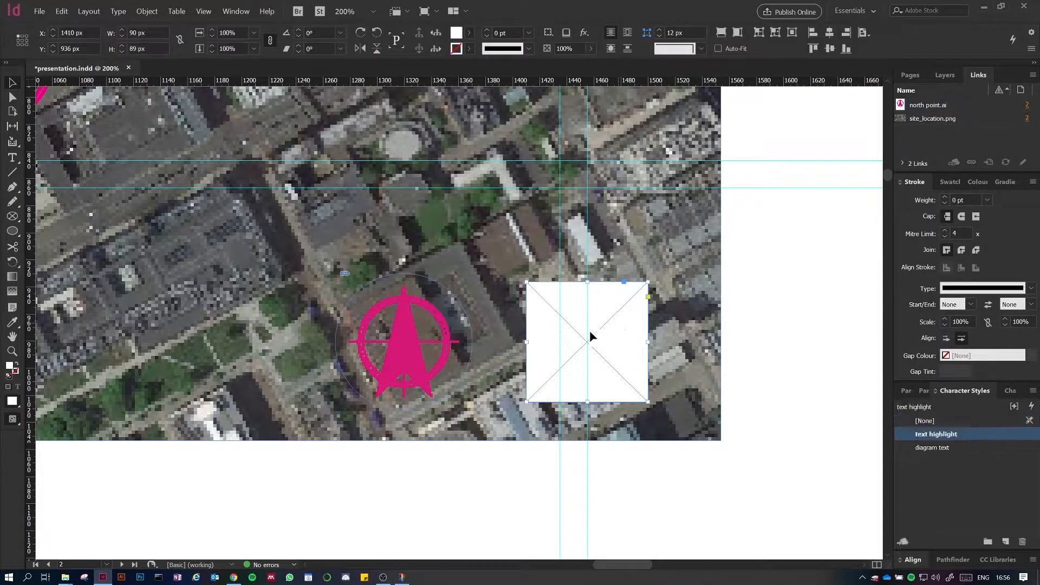
{"action": "key", "text": "Delete"}
{"action": "left_click", "coordinate": [434, 297]}
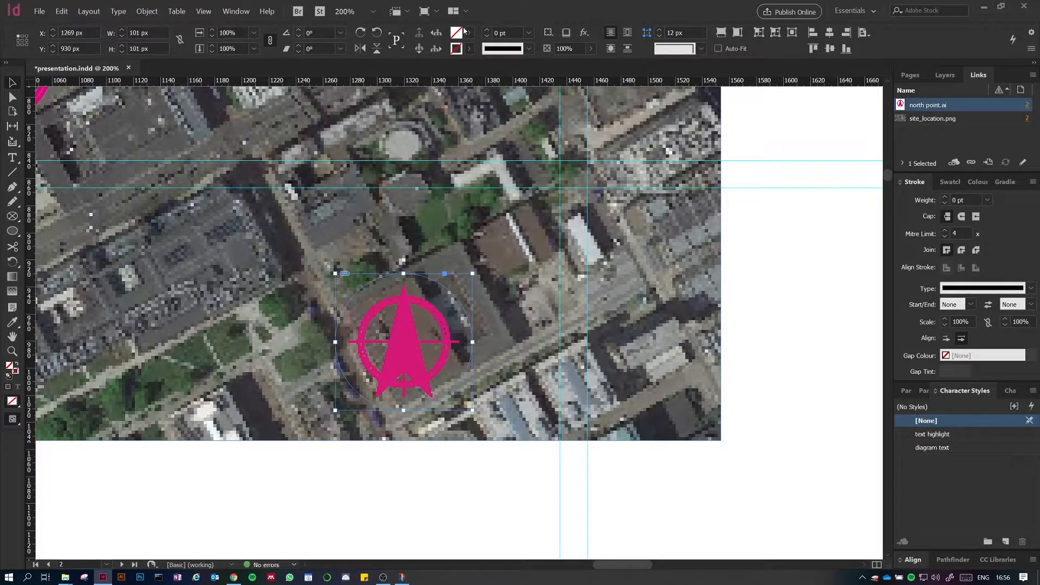
{"action": "key", "text": "comma"}
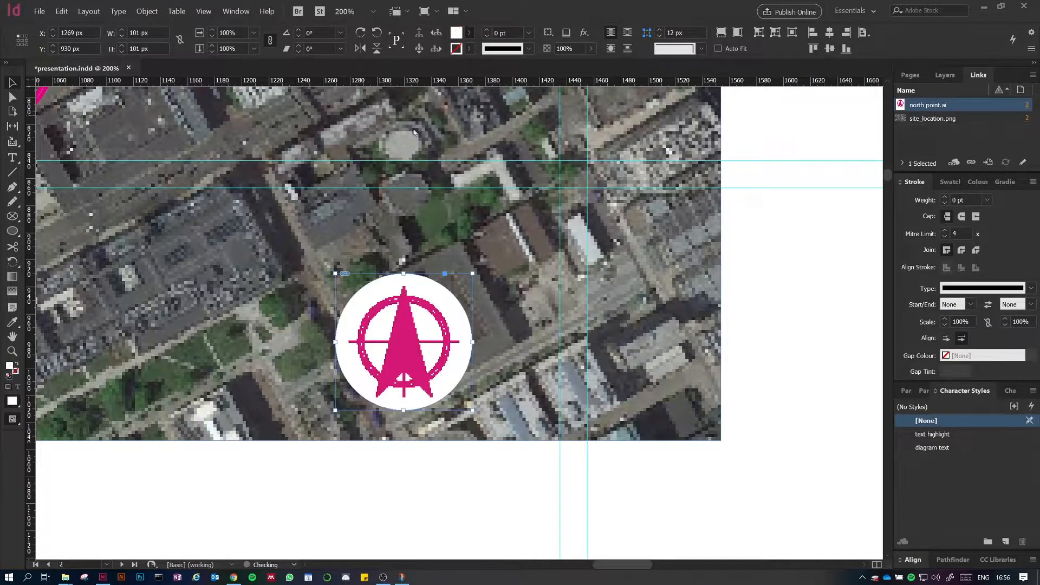
Step: Move the circular north point into the lower-right corner of the site map and check the whole page
{"action": "left_click", "coordinate": [417, 534]}
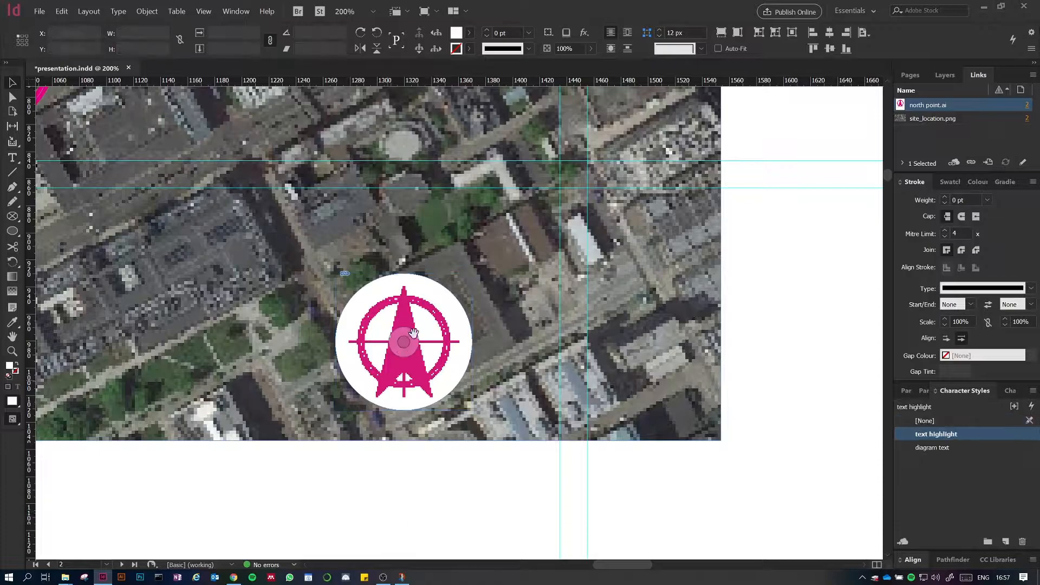
{"action": "left_click", "coordinate": [409, 340]}
{"action": "left_click_drag", "start_coordinate": [408, 339], "coordinate": [634, 349]}
{"action": "left_click", "coordinate": [790, 330]}
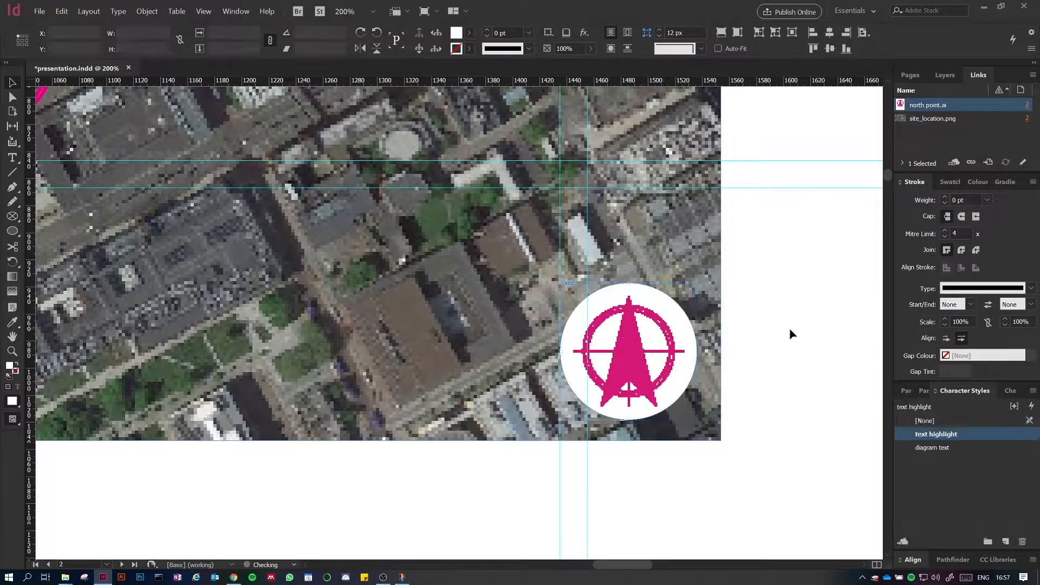
{"action": "key", "text": "ctrl+0"}
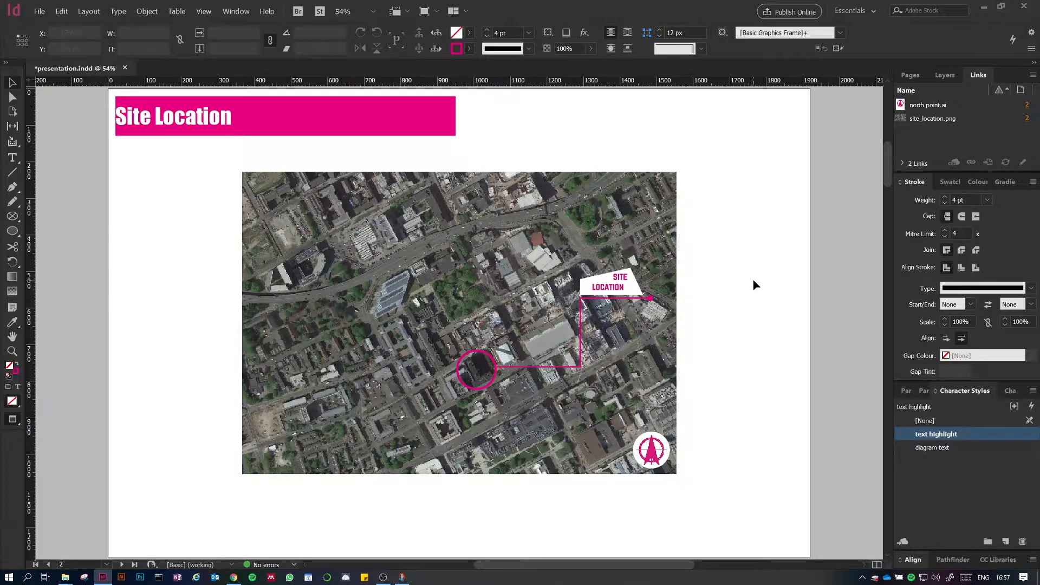
{"action": "key", "text": "w"}
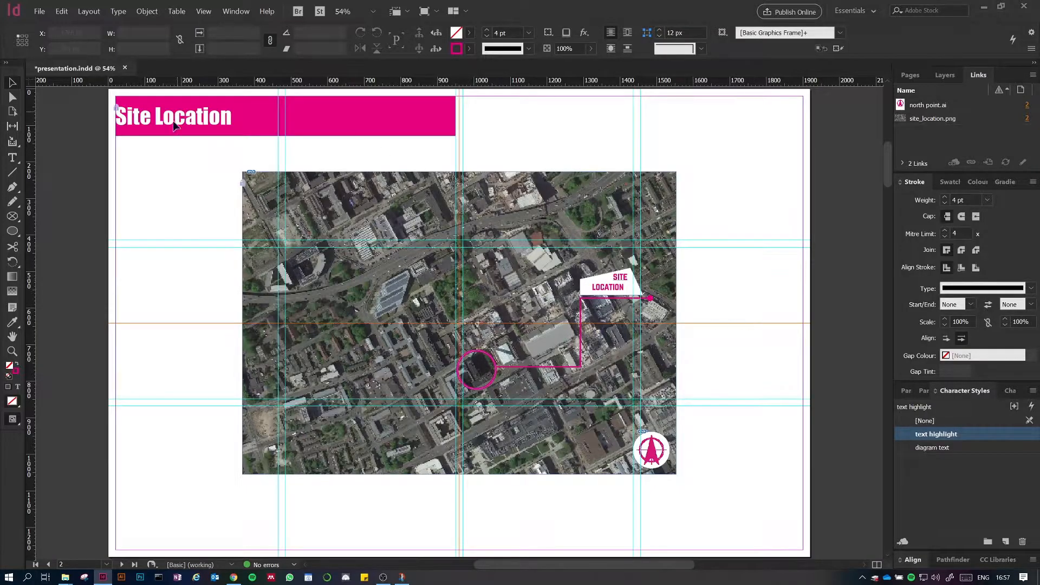
Step: Replace the text of the site label on the map with CHATHAM TOWER
{"action": "left_click", "coordinate": [625, 277]}
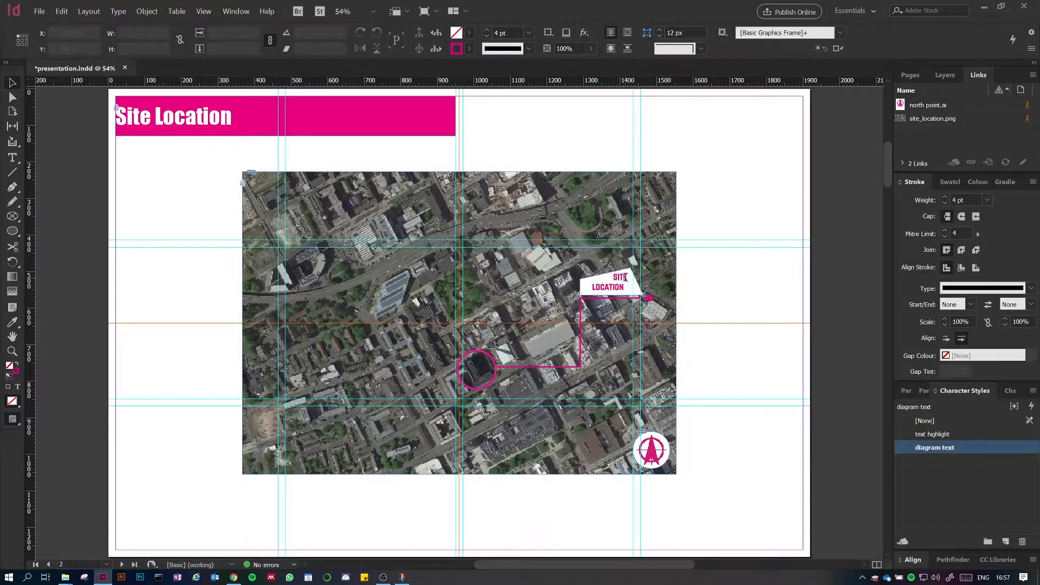
{"action": "double_click", "coordinate": [625, 277]}
{"action": "left_click_drag", "start_coordinate": [623, 290], "coordinate": [613, 275]}
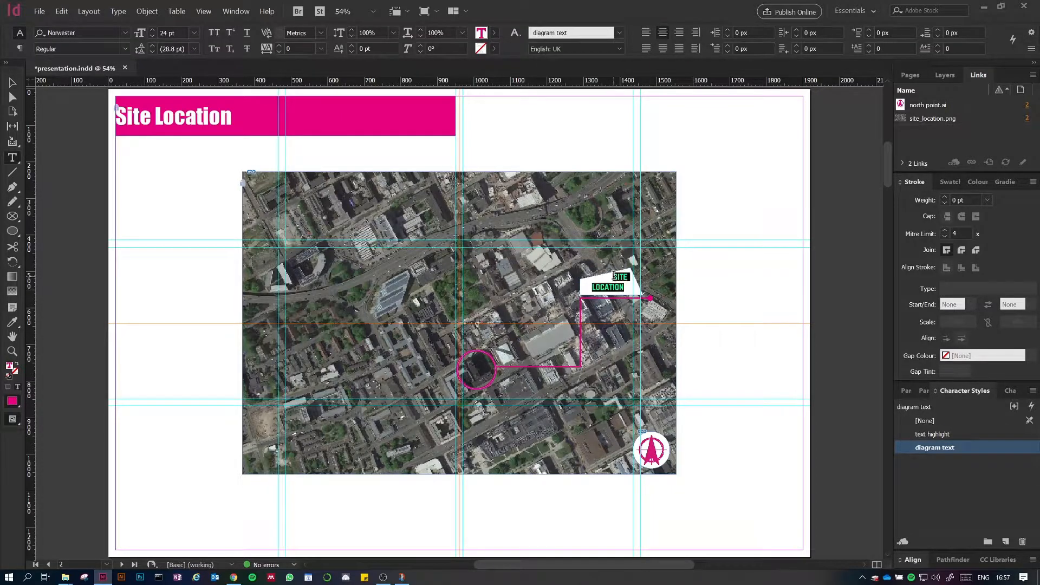
{"action": "type", "text": "CHATHAM TOWER"}
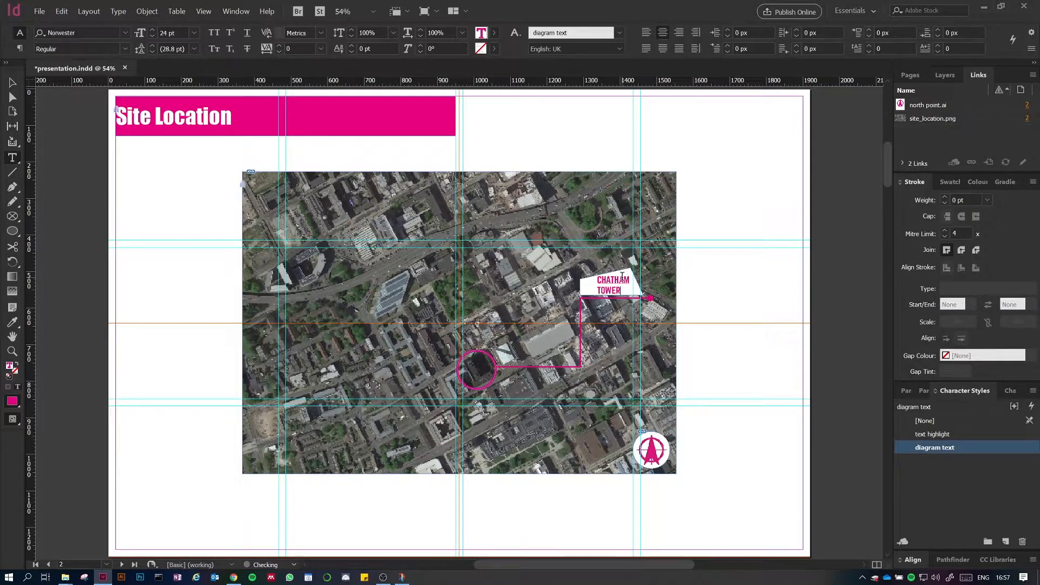
{"action": "key", "text": "Escape"}
{"action": "left_click", "coordinate": [715, 300]}
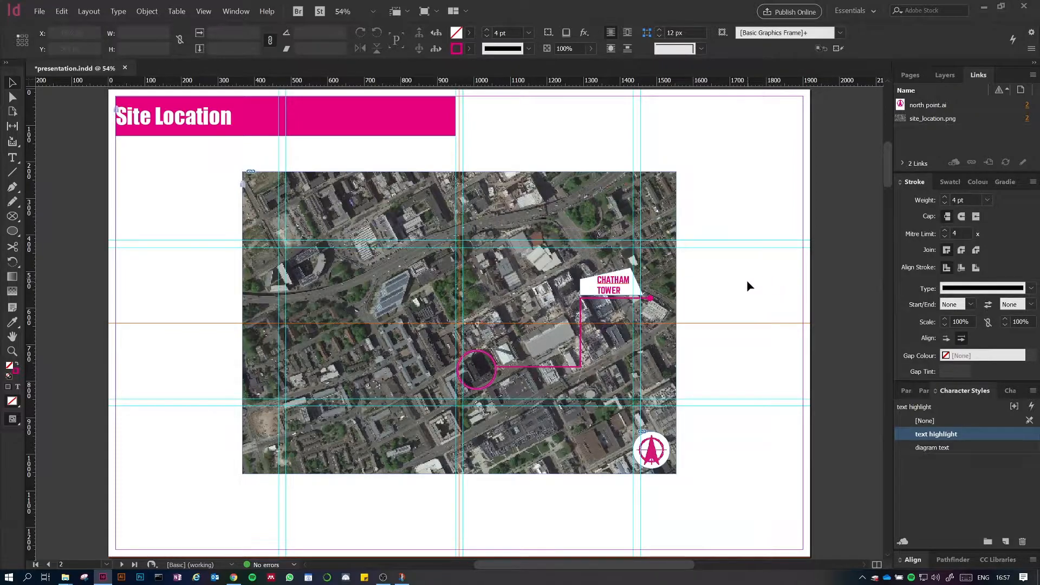
Step: Draw a square graphic frame about 413 by 413 px on page 3, starting at the left margin between the two middle horizontal guides
{"action": "left_click", "coordinate": [910, 75]}
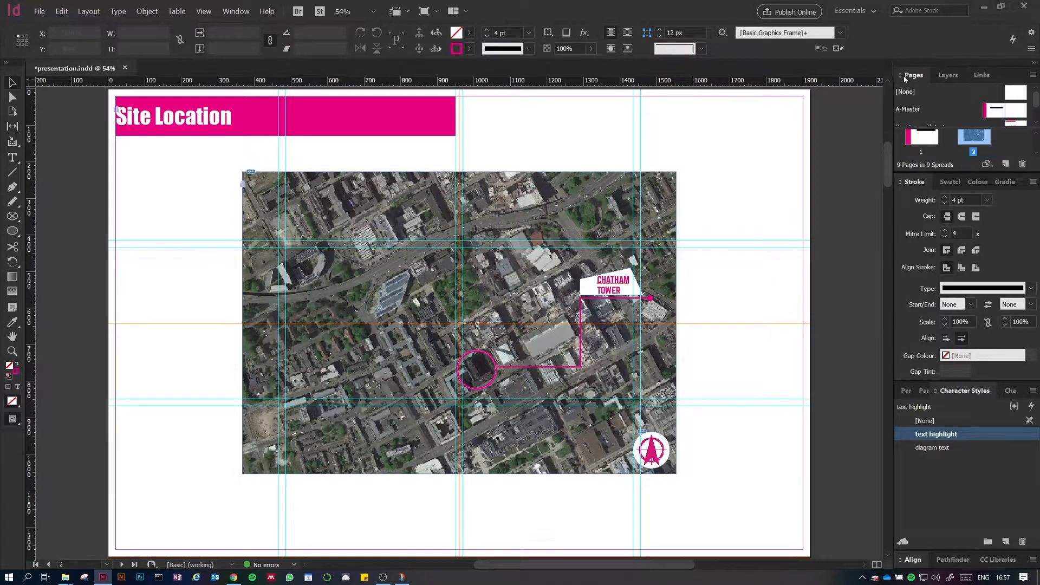
{"action": "left_click_drag", "start_coordinate": [960, 174], "coordinate": [961, 267]}
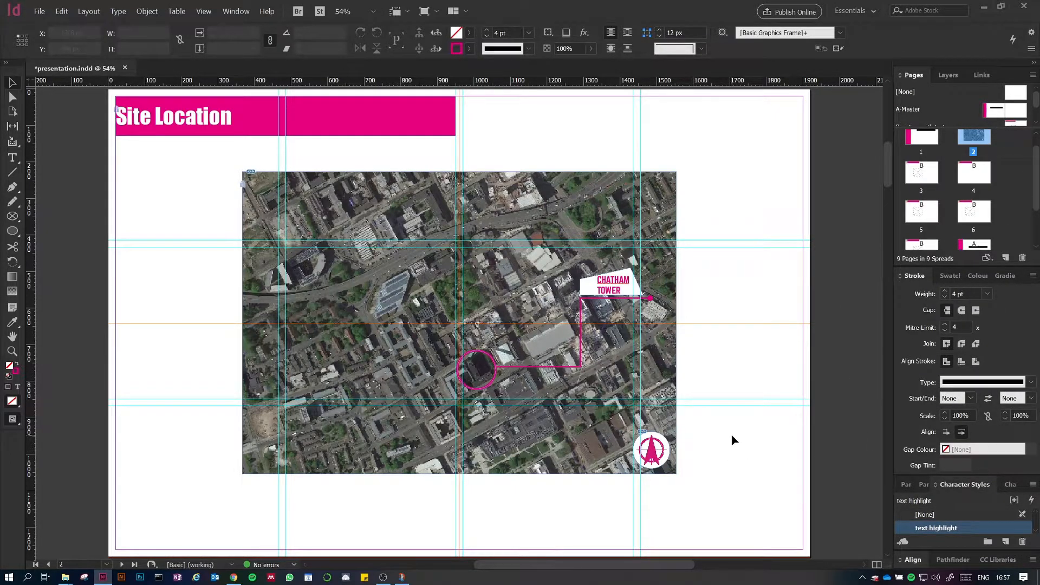
{"action": "scroll", "coordinate": [731, 436], "scroll_direction": "down", "scroll_amount": 7}
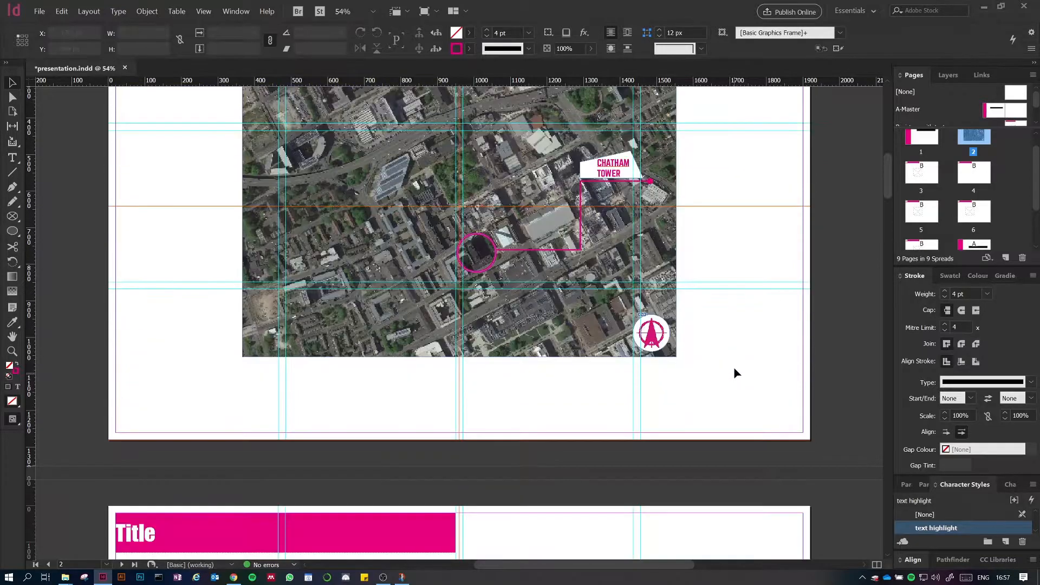
{"action": "scroll", "coordinate": [733, 365], "scroll_direction": "down", "scroll_amount": 3}
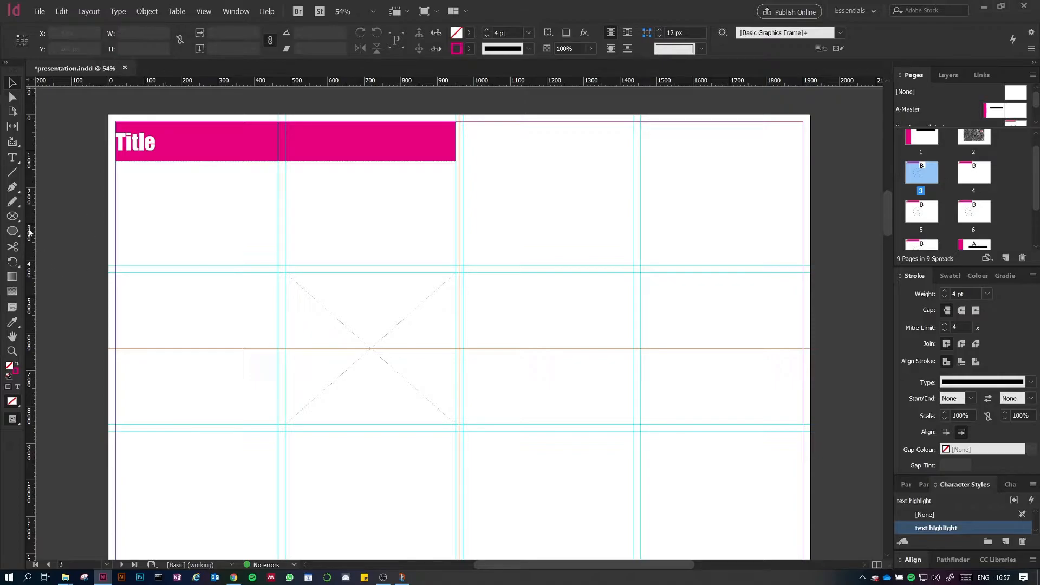
{"action": "left_click", "coordinate": [13, 216]}
{"action": "left_click_drag", "start_coordinate": [117, 273], "coordinate": [269, 426]}
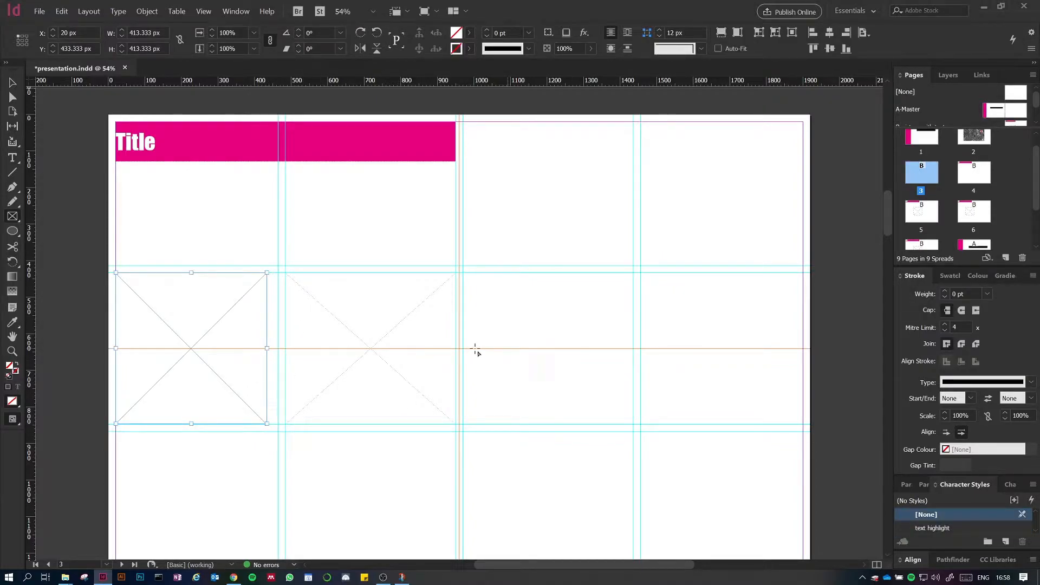
Step: Duplicate the square frame three times across page 3 to make a row of four frames
{"action": "key", "text": "v"}
{"action": "left_click_drag", "start_coordinate": [189, 324], "coordinate": [337, 322]}
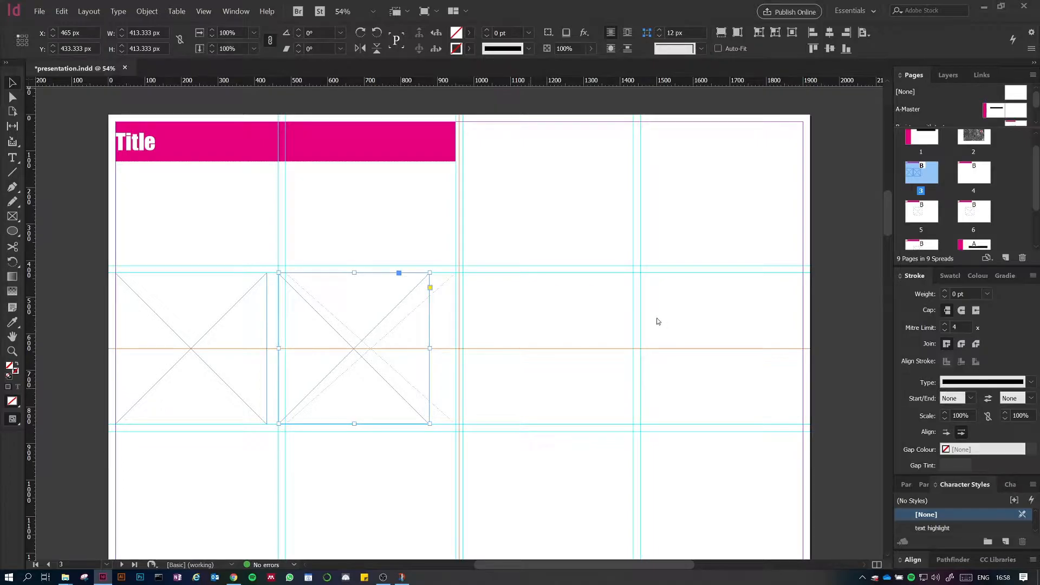
{"action": "left_click_drag", "start_coordinate": [321, 328], "coordinate": [668, 332]}
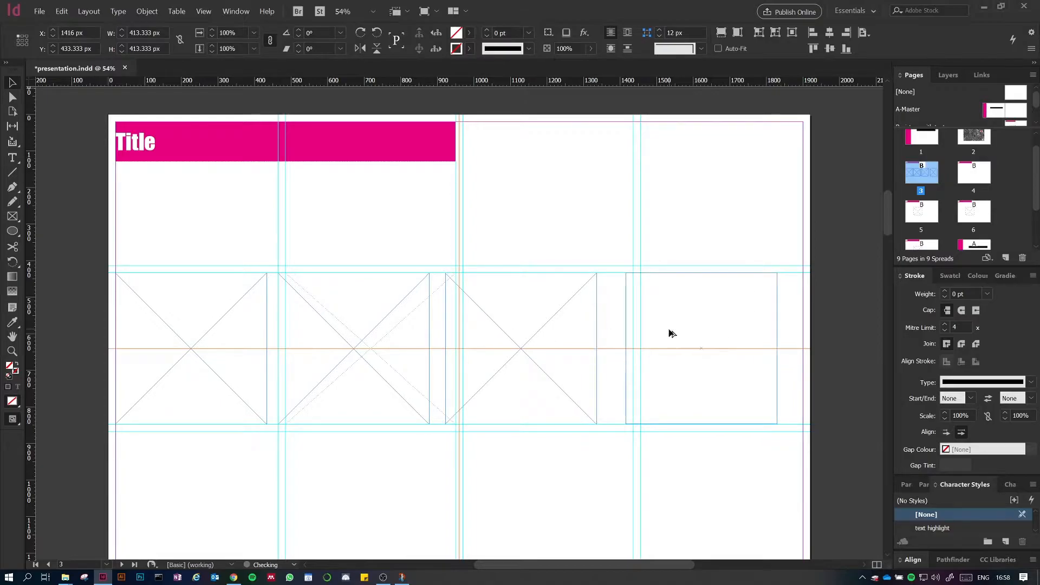
{"action": "left_click", "coordinate": [530, 476]}
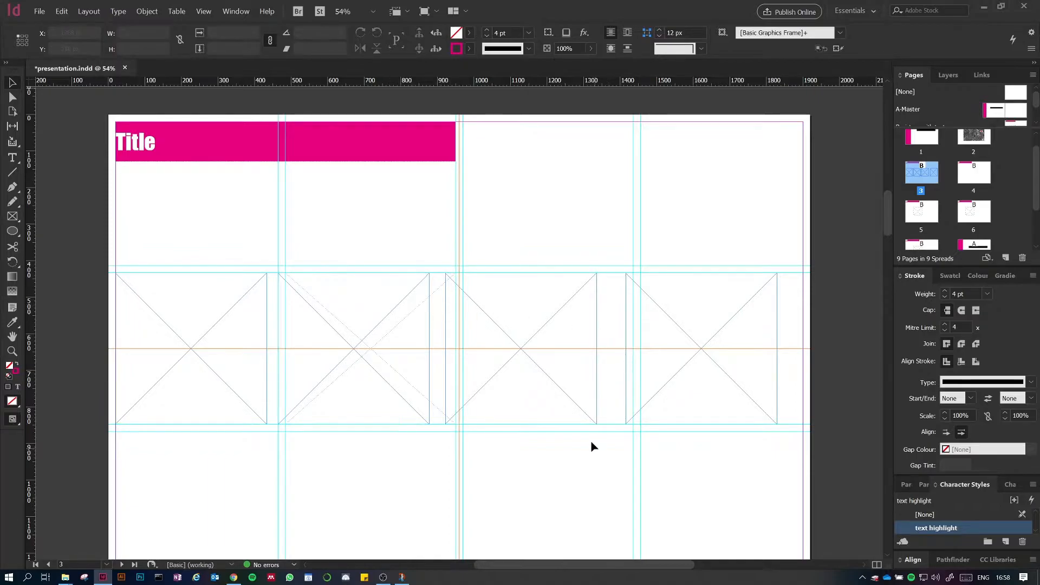
Step: Shift the second, third and fourth frames to uneven heights, the third lower and the other two higher
{"action": "left_click_drag", "start_coordinate": [680, 480], "coordinate": [690, 364]}
{"action": "left_click_drag", "start_coordinate": [675, 325], "coordinate": [691, 286]}
{"action": "left_click_drag", "start_coordinate": [557, 302], "coordinate": [554, 344]}
{"action": "left_click_drag", "start_coordinate": [374, 350], "coordinate": [355, 296]}
Step: Align the four frames by their vertical centres and distribute the horizontal space between them evenly across the margins
{"action": "mouse_move", "coordinate": [836, 527]}
{"action": "left_mouse_down"}
{"action": "mouse_move", "coordinate": [148, 316]}
{"action": "mouse_move", "coordinate": [78, 209]}
{"action": "left_mouse_up"}
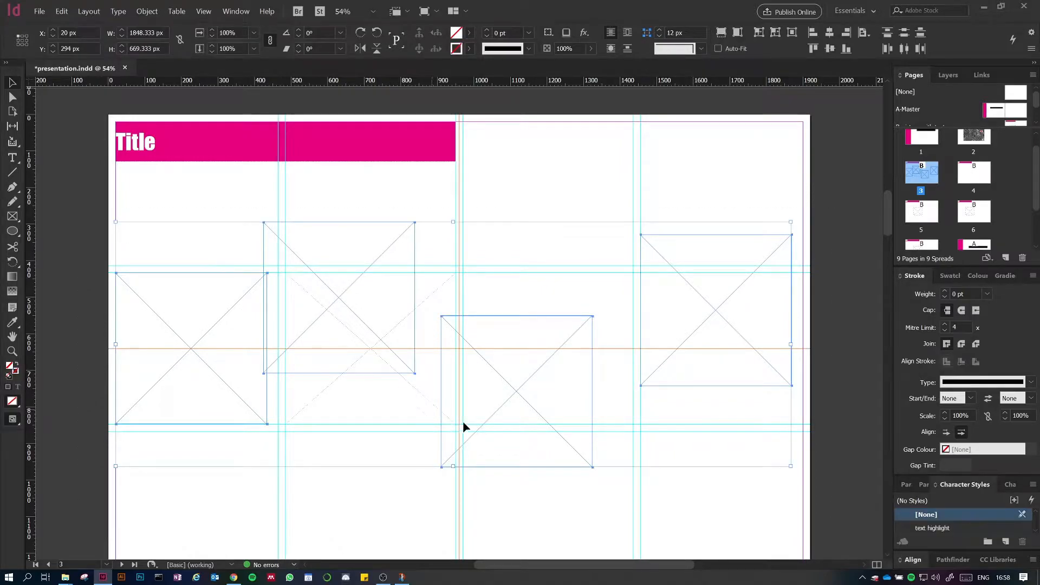
{"action": "left_click", "coordinate": [910, 559]}
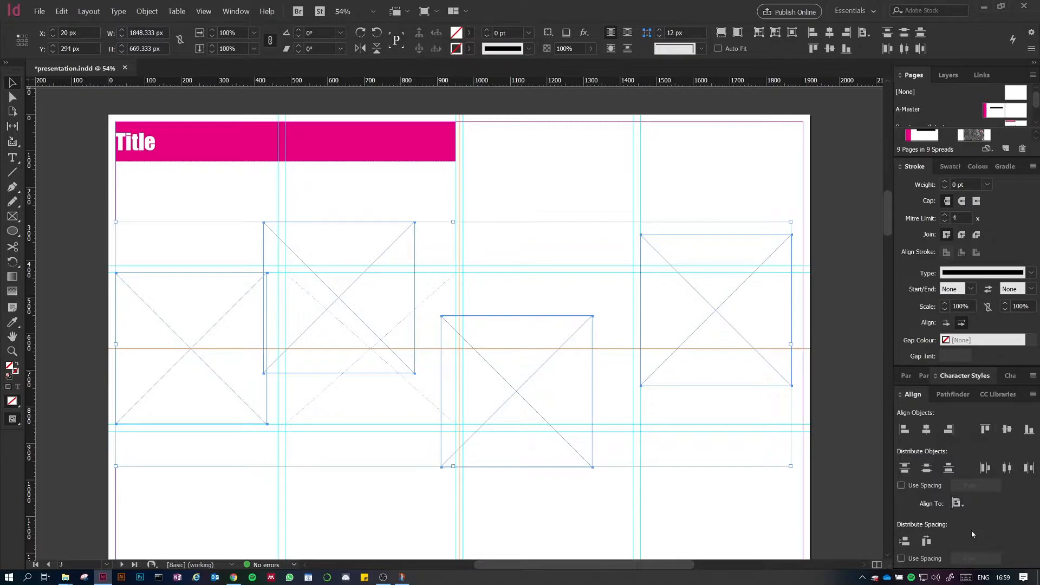
{"action": "left_click", "coordinate": [1005, 433]}
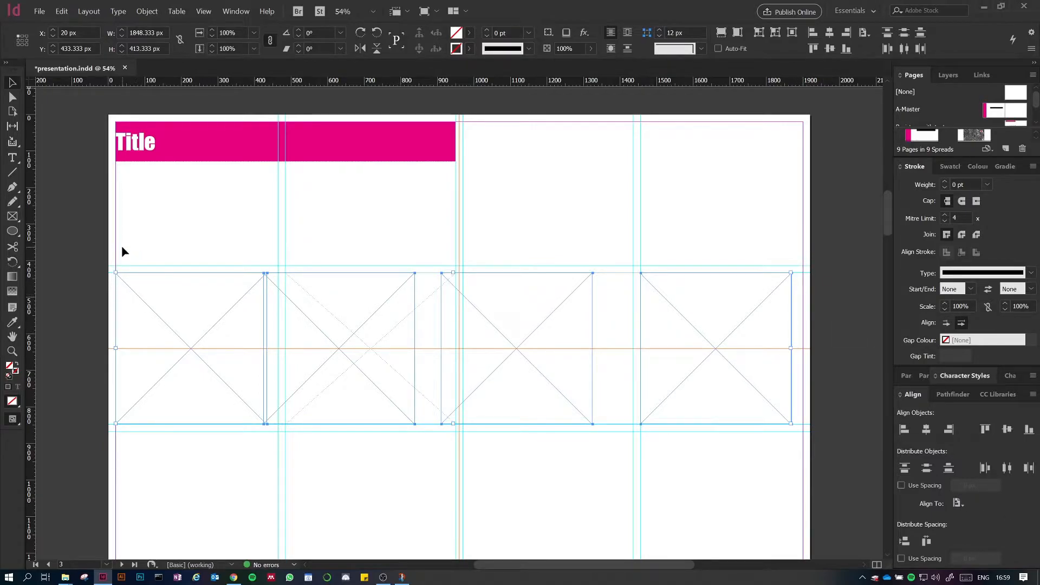
{"action": "left_click", "coordinate": [926, 541]}
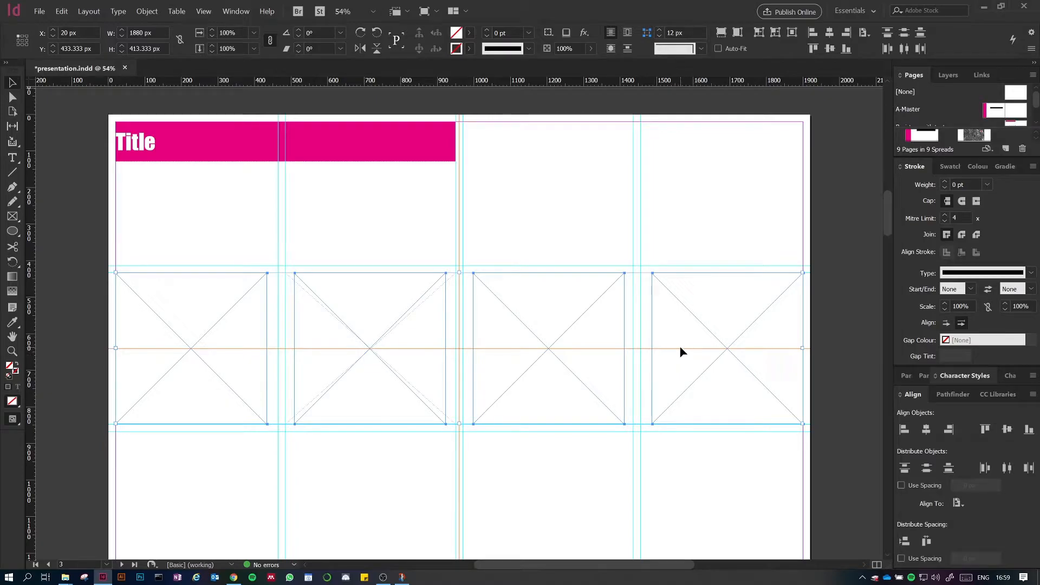
Step: Enable a fixed spacing of 20 px for distributing the space between objects
{"action": "left_click", "coordinate": [901, 558]}
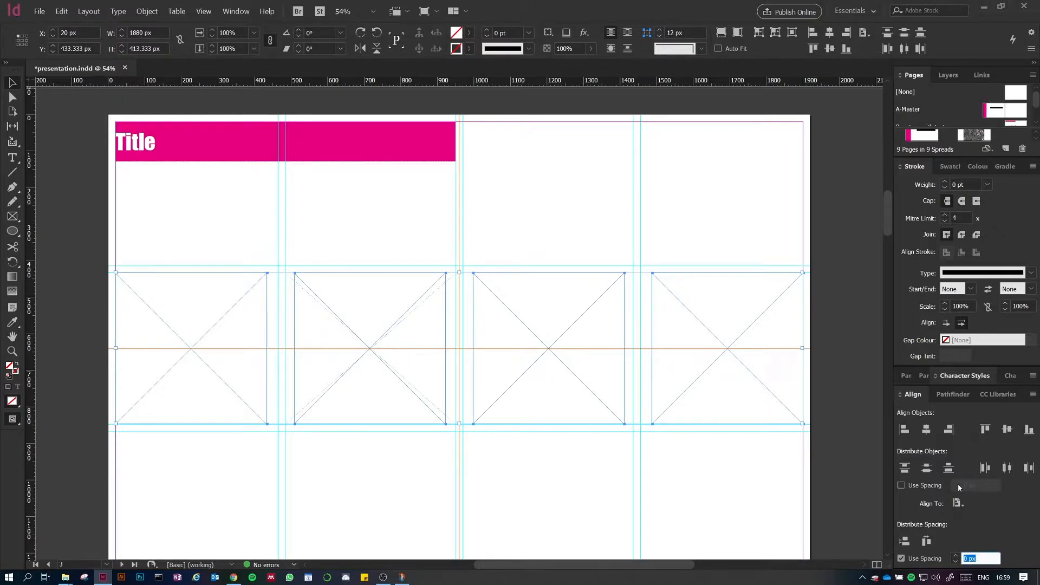
{"action": "type", "text": "20PX"}
{"action": "key", "text": "Return"}
Step: Try distributing the four frames horizontally with the fixed 20 px spacing
{"action": "left_click", "coordinate": [926, 541]}
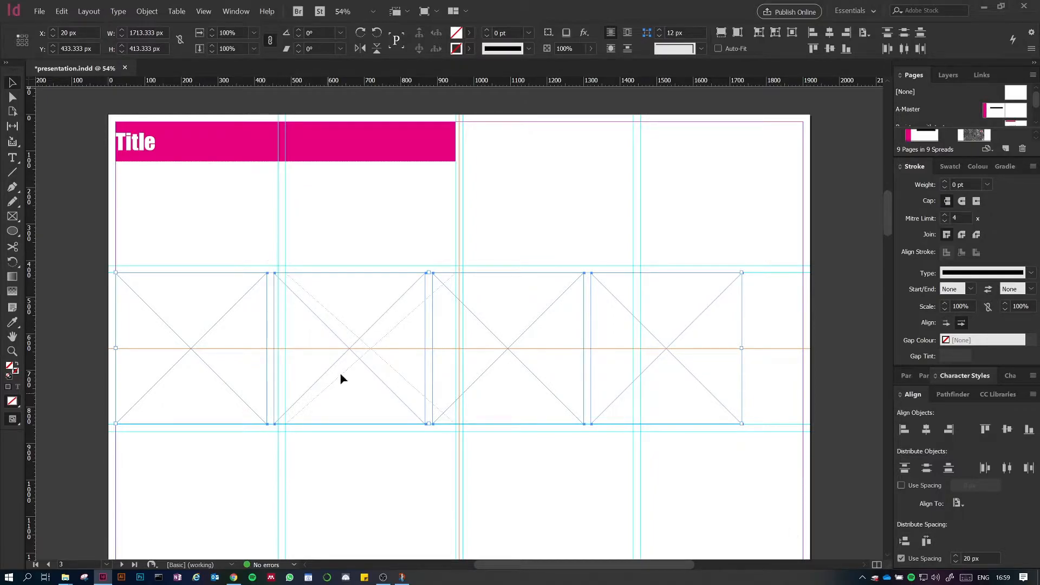
{"action": "key", "text": "ctrl+z"}
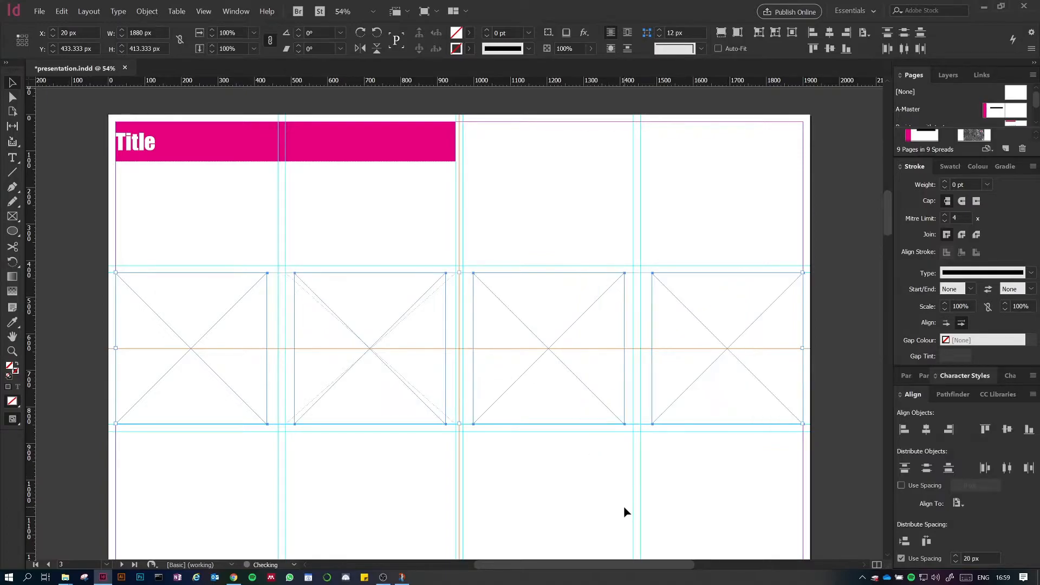
{"action": "left_click", "coordinate": [541, 530]}
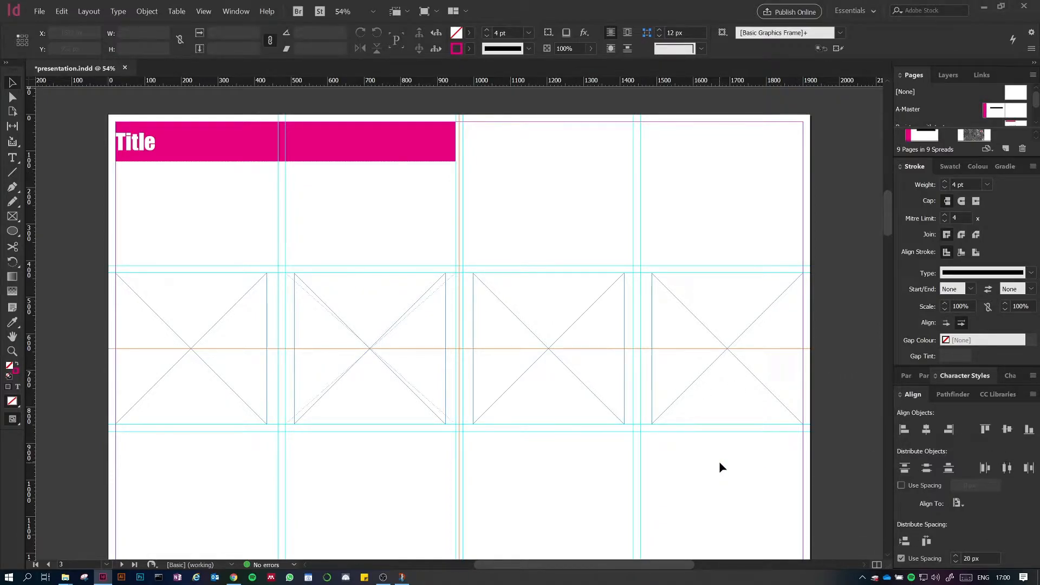
Step: Shrink and multiply the row of frames into a four-by-four grid of squares about 171 px wide, starting at the left margin
{"action": "left_click_drag", "start_coordinate": [724, 461], "coordinate": [197, 329]}
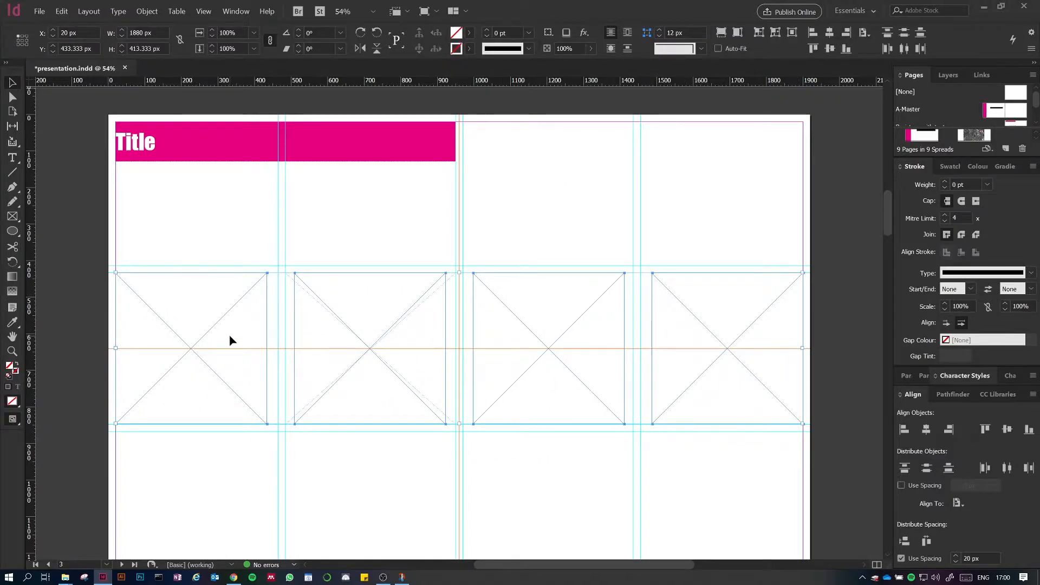
{"action": "left_click_drag", "start_coordinate": [806, 426], "coordinate": [358, 453]}
{"action": "left_click", "coordinate": [423, 452]}
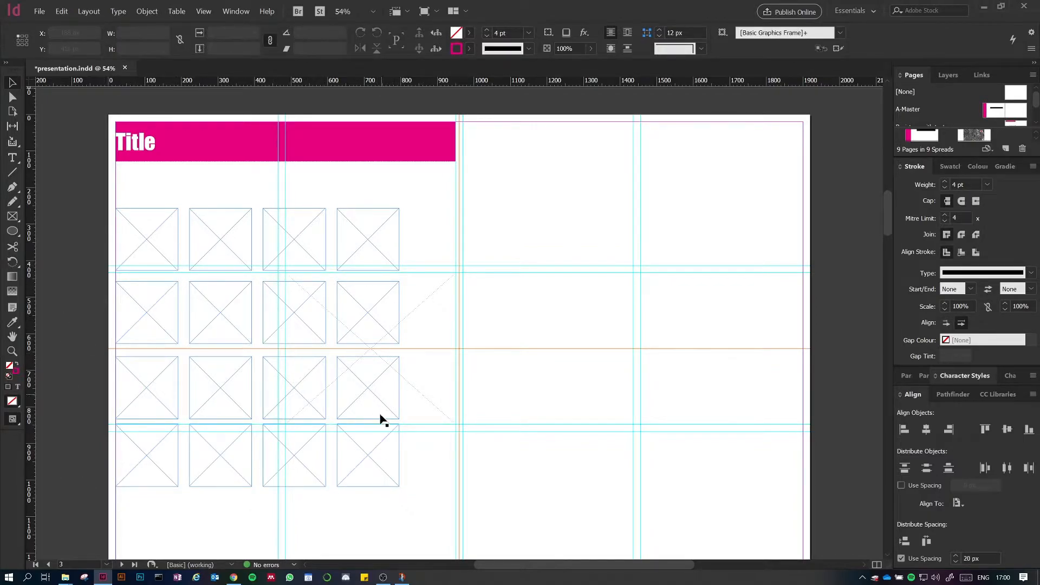
Step: Distribute the four frames of the grid's rightmost column vertically with 20 px spacing, relative to the selection
{"action": "left_click_drag", "start_coordinate": [440, 505], "coordinate": [350, 244]}
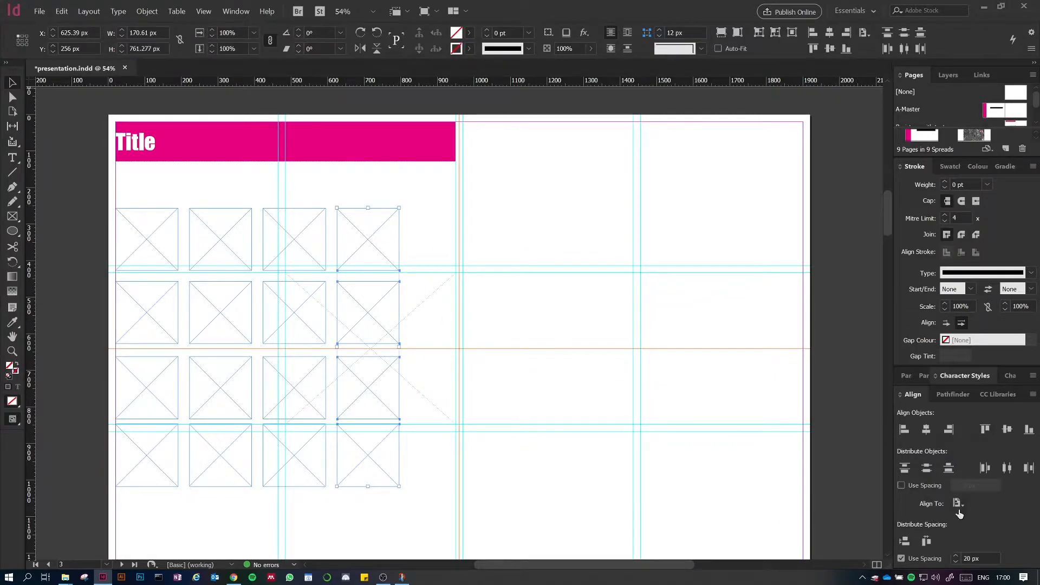
{"action": "left_click", "coordinate": [999, 501]}
{"action": "left_click", "coordinate": [906, 540]}
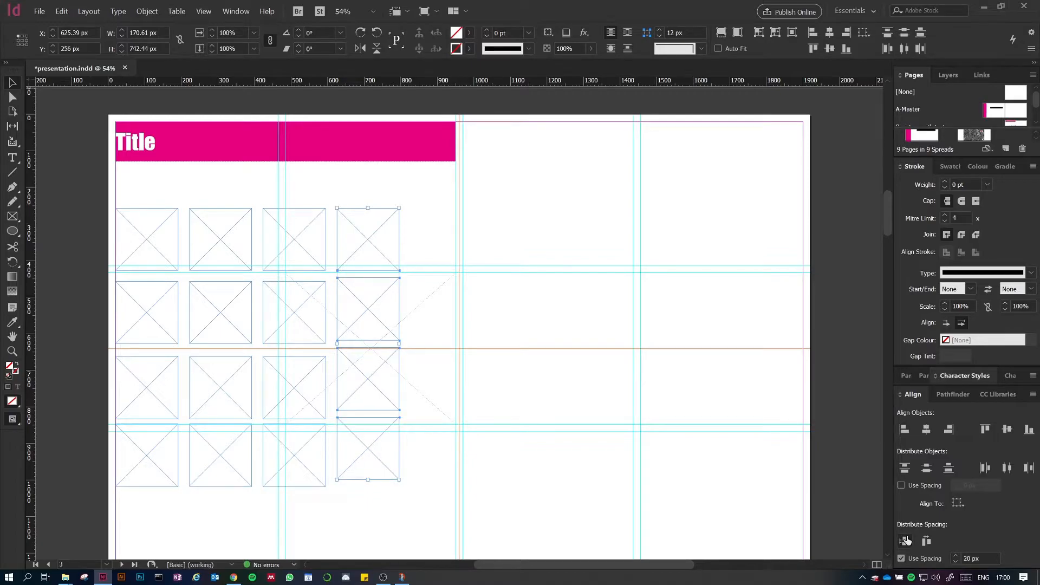
{"action": "left_click", "coordinate": [455, 487]}
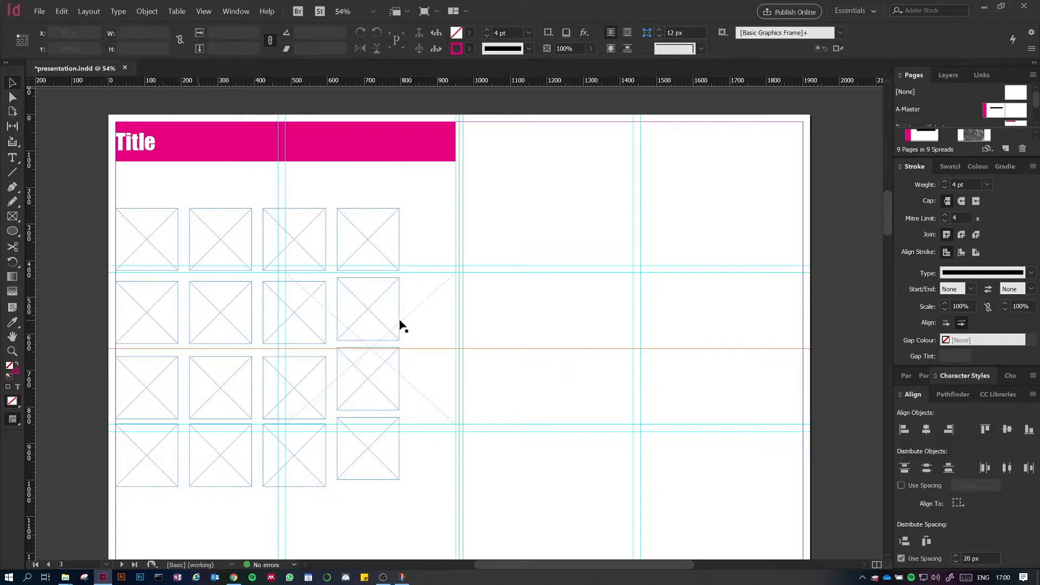
Step: Align the frames of the second, third and fourth grid rows on their vertical centres, using each row's rightmost frame as key object
{"action": "left_click_drag", "start_coordinate": [444, 326], "coordinate": [114, 299]}
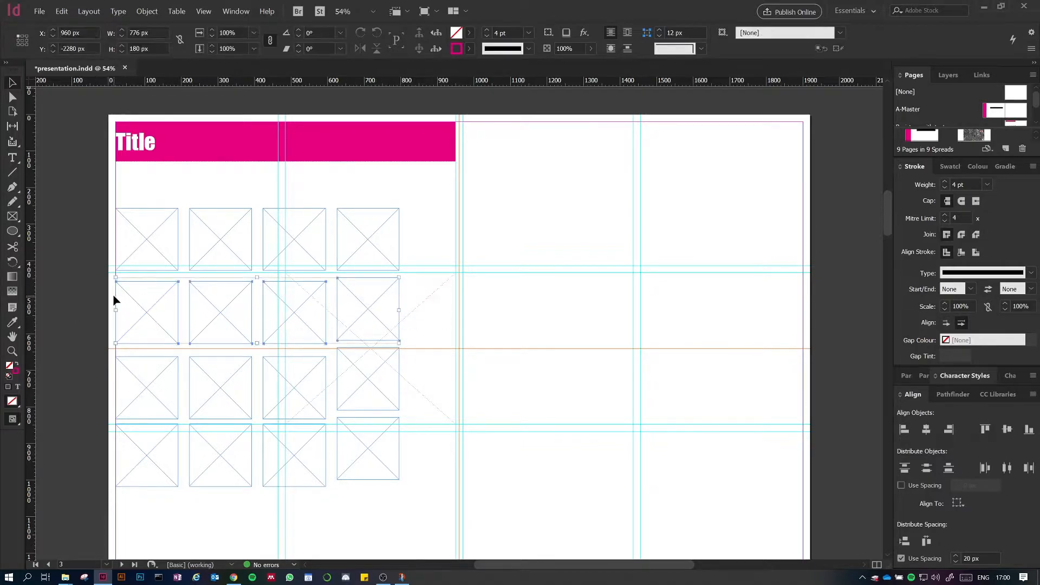
{"action": "left_click", "coordinate": [361, 301]}
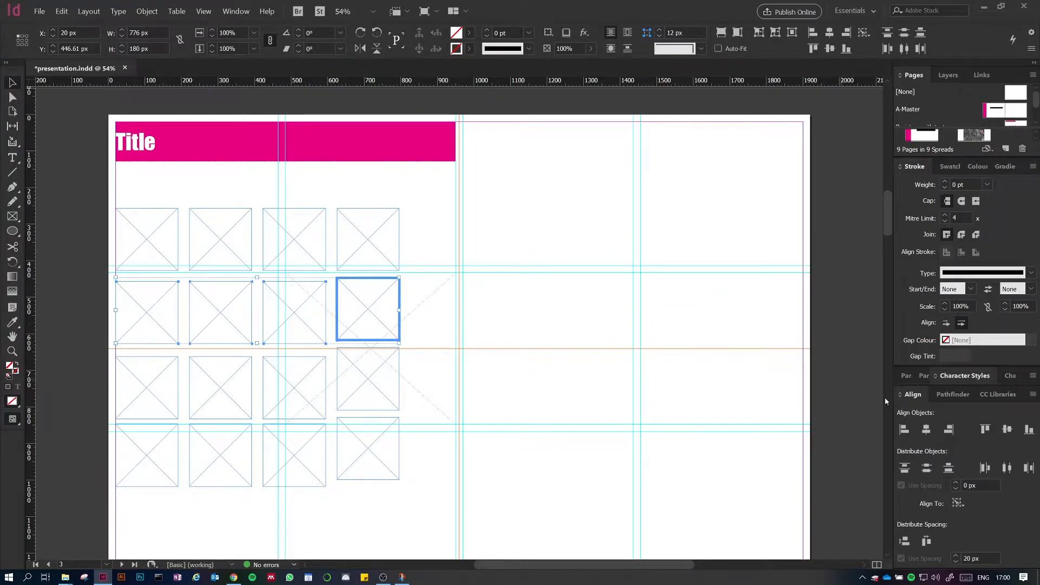
{"action": "left_click", "coordinate": [1007, 429]}
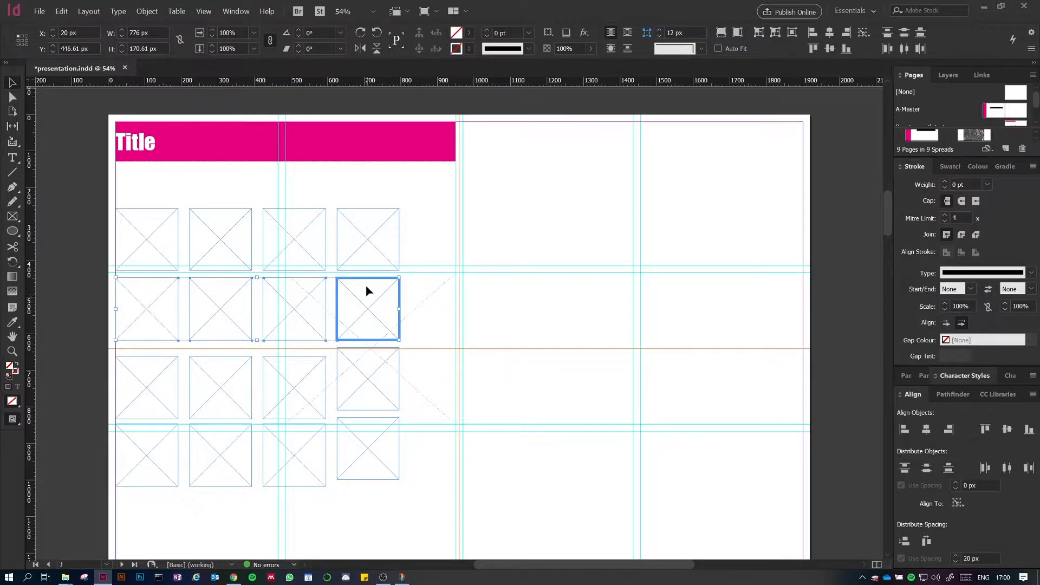
{"action": "left_click", "coordinate": [448, 398]}
{"action": "left_click_drag", "start_coordinate": [442, 393], "coordinate": [93, 353]}
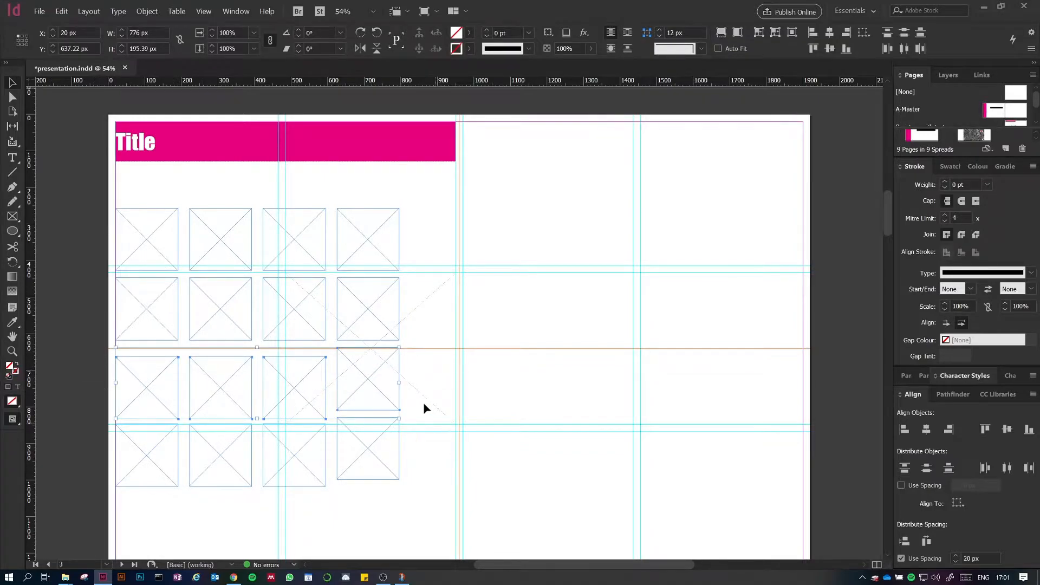
{"action": "left_click", "coordinate": [362, 366]}
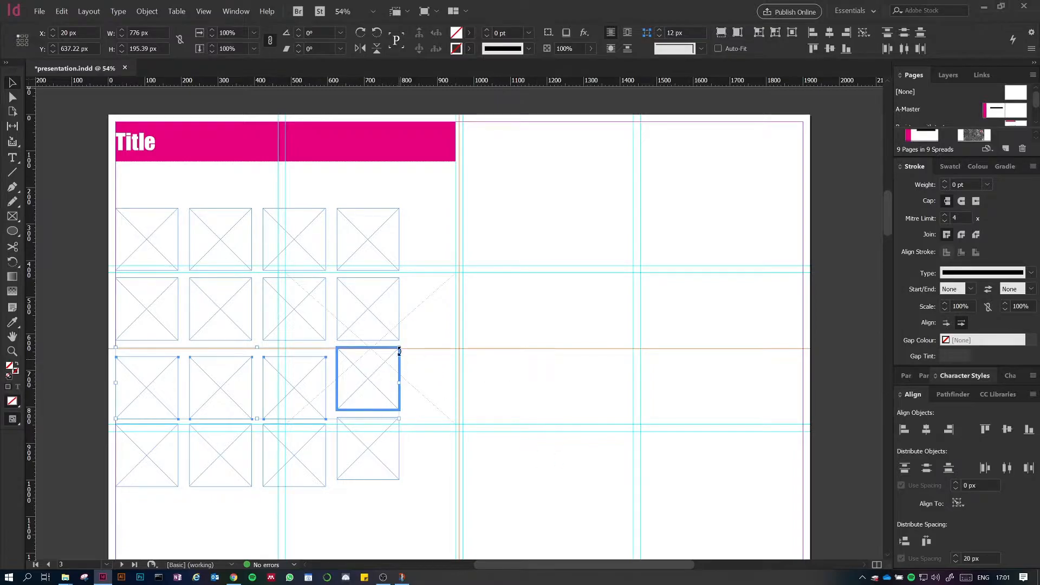
{"action": "left_click", "coordinate": [1005, 433]}
{"action": "left_click_drag", "start_coordinate": [482, 518], "coordinate": [227, 468]}
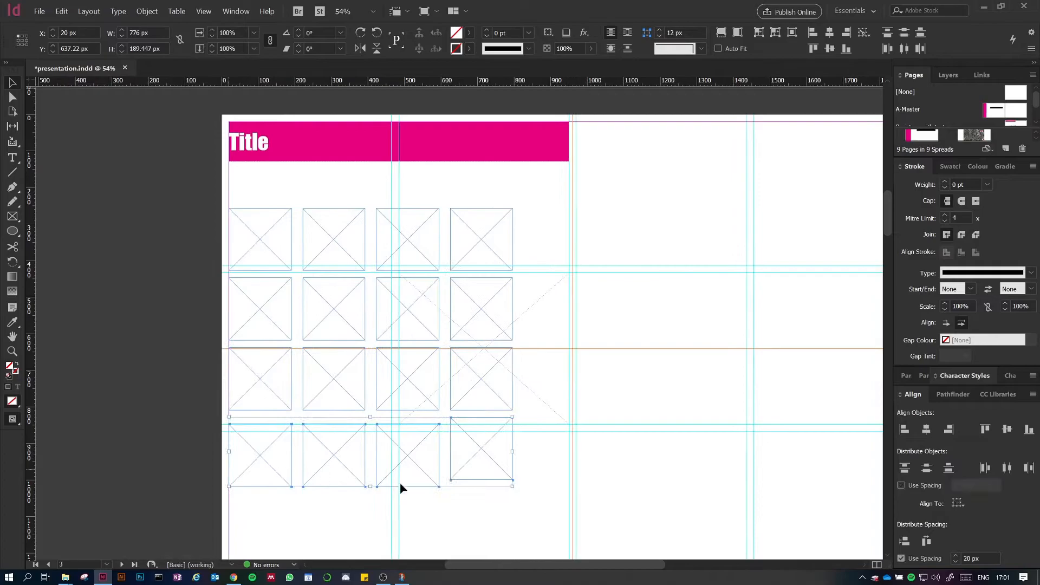
{"action": "left_click", "coordinate": [474, 438]}
{"action": "left_click", "coordinate": [1006, 432]}
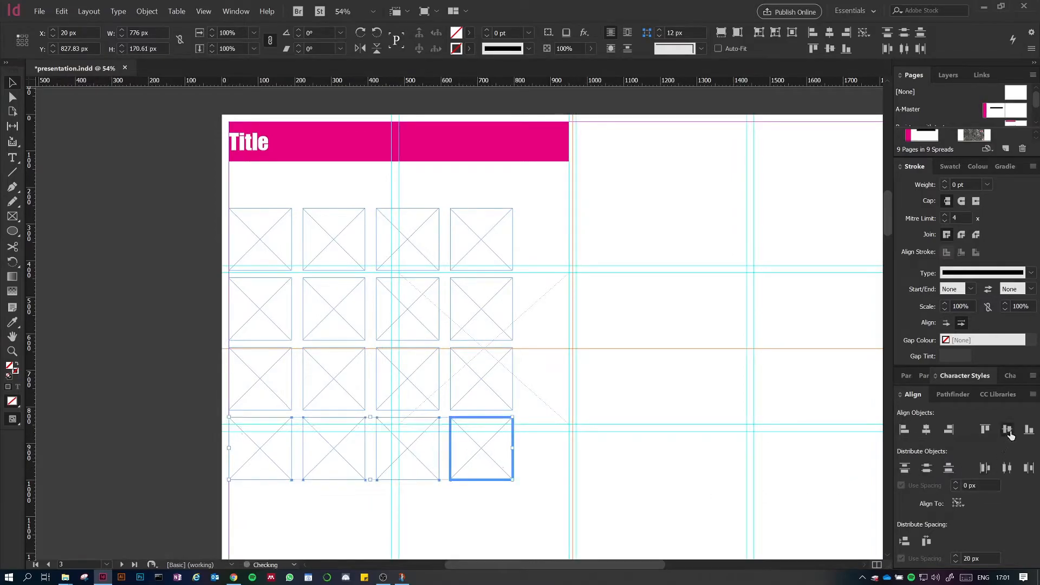
{"action": "left_click", "coordinate": [596, 407]}
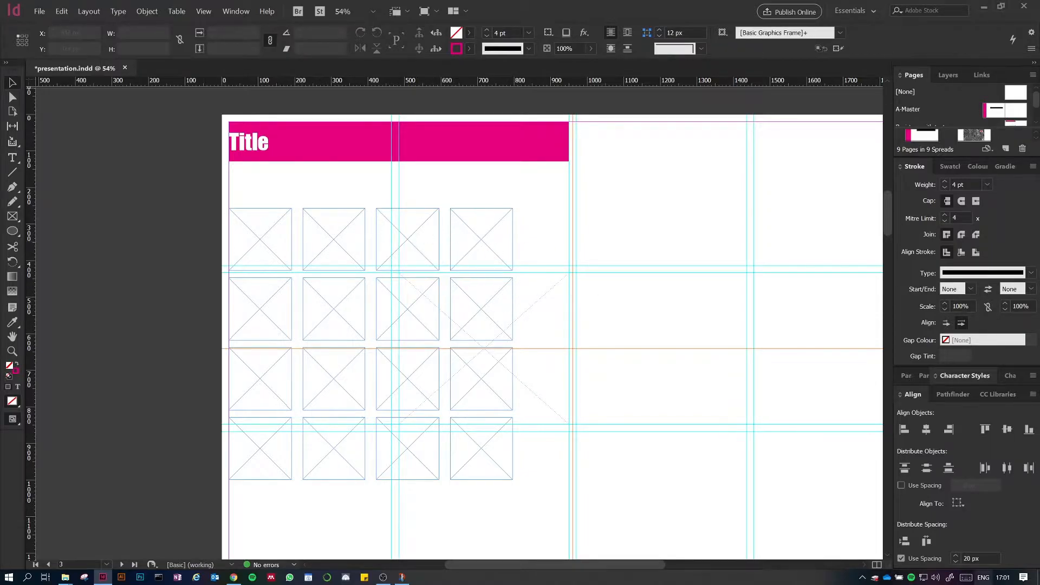
Step: Delete the three lower rows of frames, keeping only the top row of four
{"action": "left_click_drag", "start_coordinate": [615, 490], "coordinate": [474, 443]}
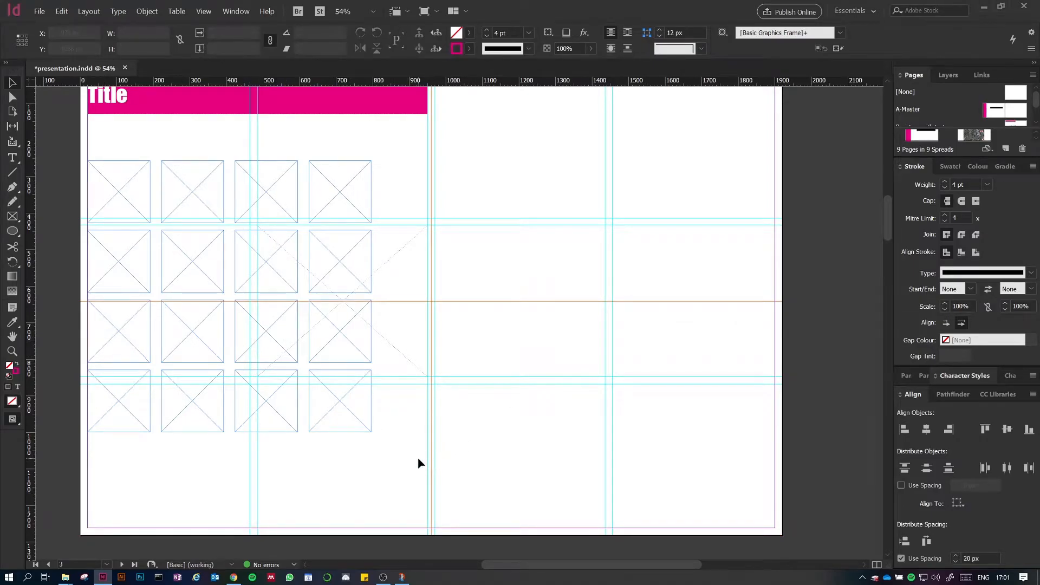
{"action": "left_click_drag", "start_coordinate": [421, 461], "coordinate": [93, 247]}
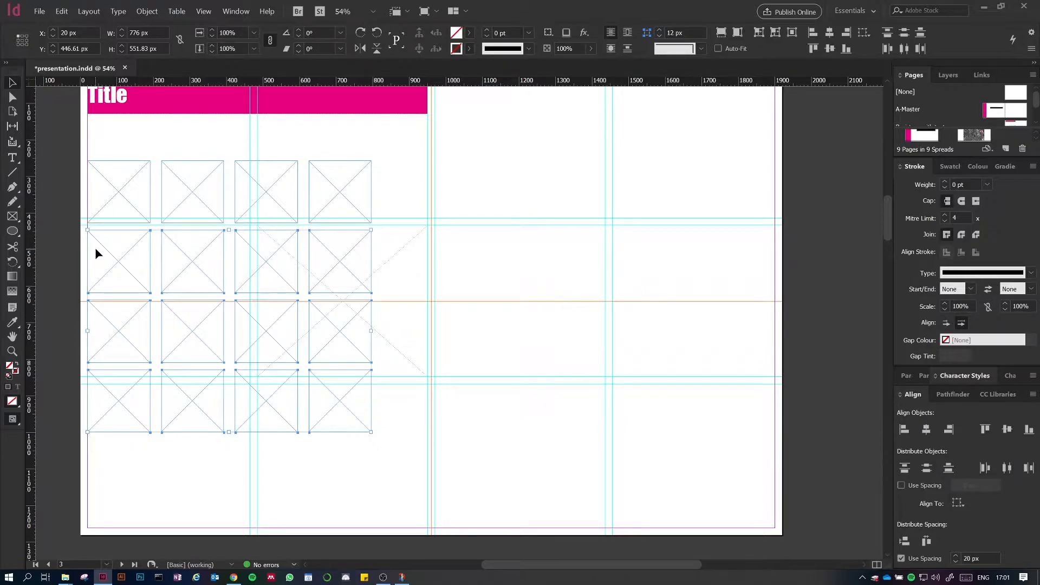
{"action": "left_click", "coordinate": [112, 241]}
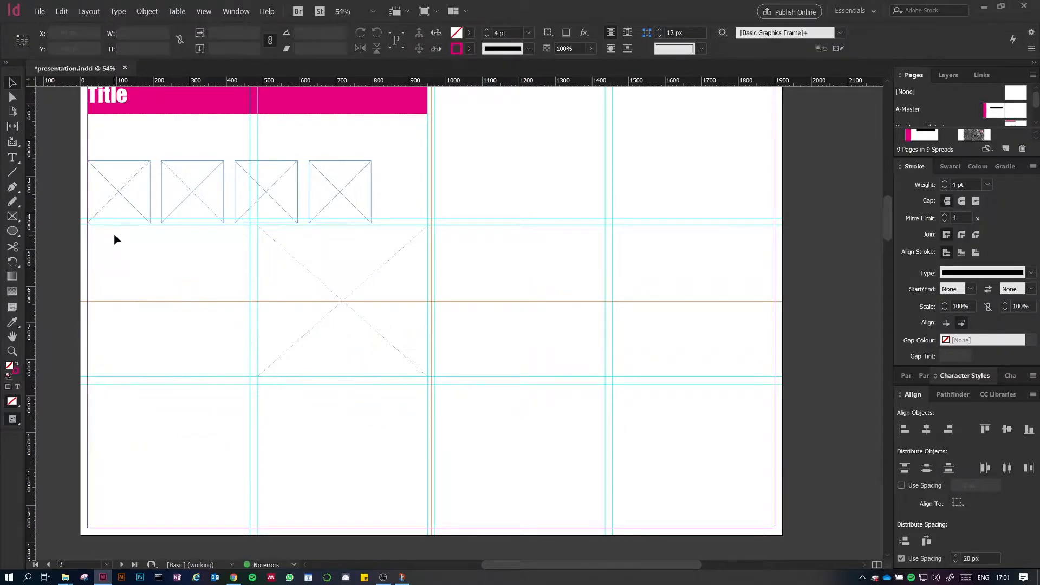
Step: Move the row of four frames down to Y 433.333 px and enlarge it proportionally to 1880 px wide by 413.333 px high, between the side margins
{"action": "left_click_drag", "start_coordinate": [353, 252], "coordinate": [116, 236]}
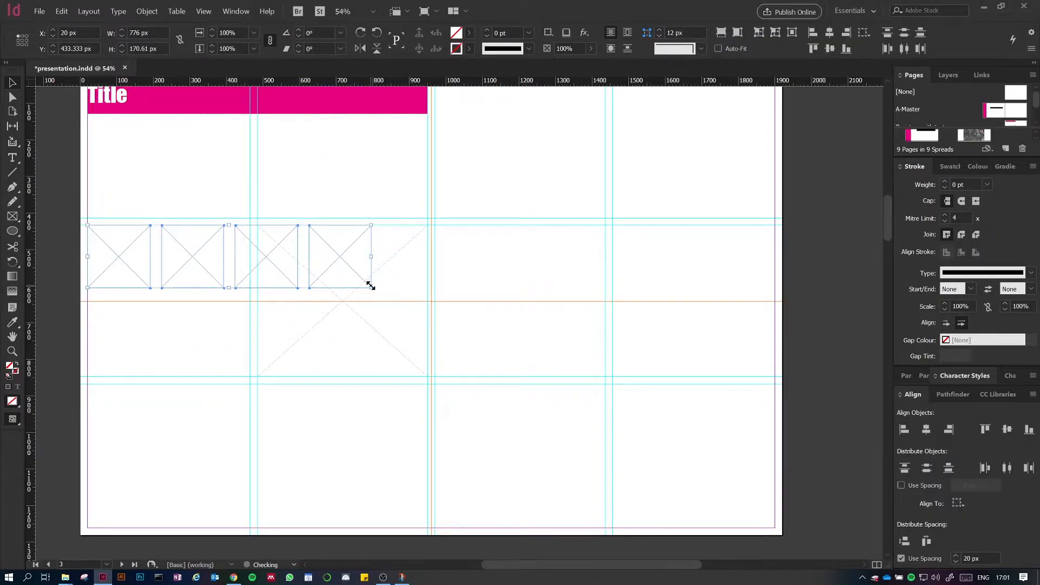
{"action": "left_click_drag", "start_coordinate": [372, 289], "coordinate": [527, 379]}
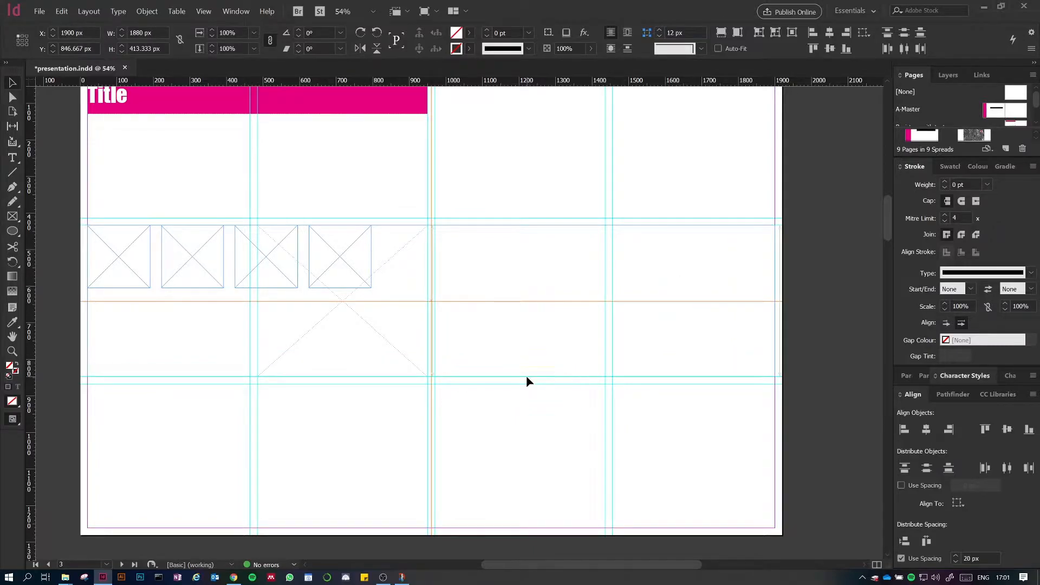
{"action": "left_click", "coordinate": [642, 466]}
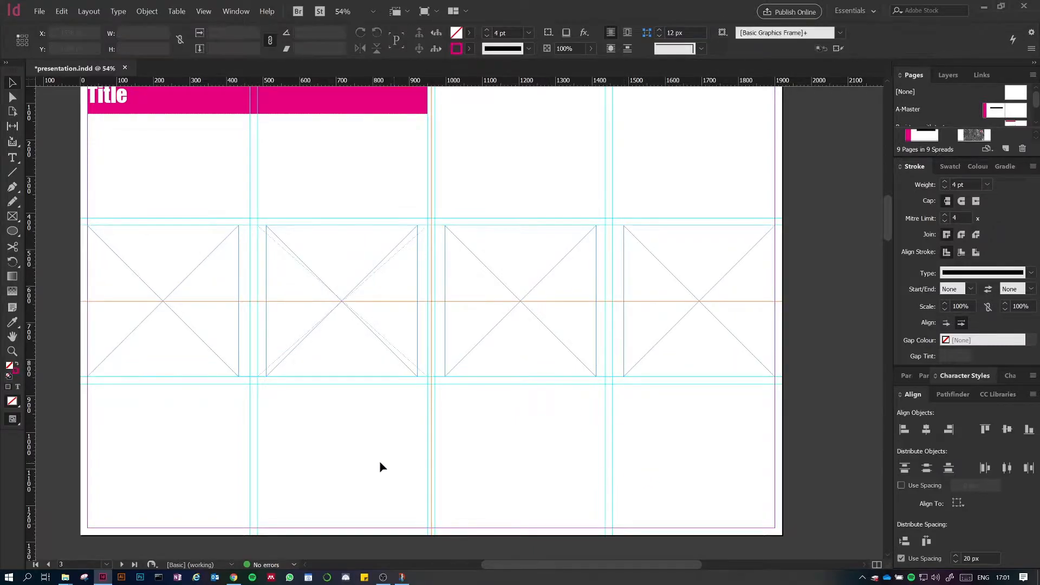
Step: Place four building photos from the file explorer into the four frames, one in each
{"action": "left_click", "coordinate": [65, 577]}
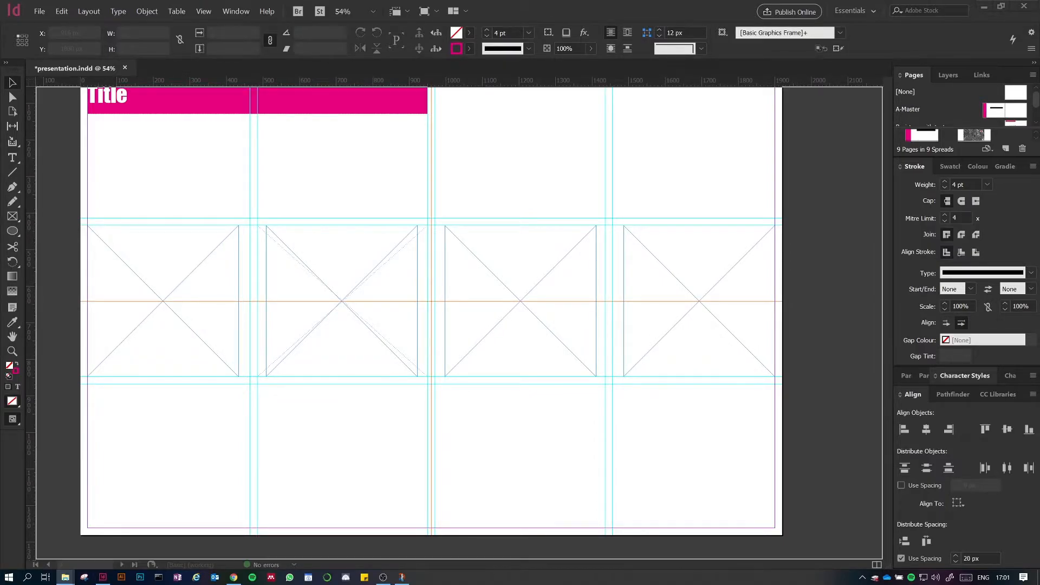
{"action": "left_click_drag", "start_coordinate": [163, 287], "coordinate": [154, 278]}
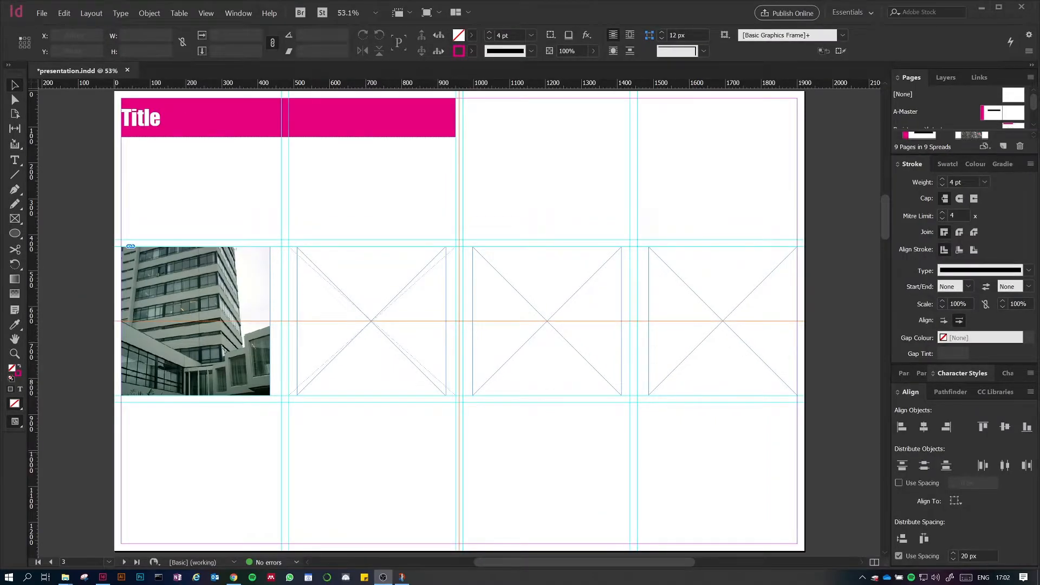
{"action": "left_click", "coordinate": [65, 581]}
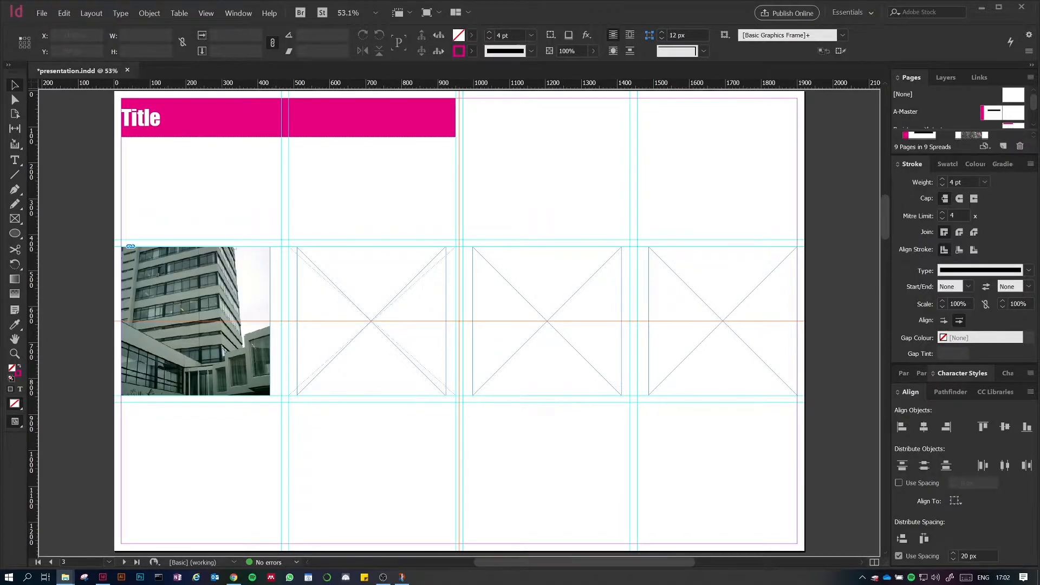
{"action": "left_click_drag", "start_coordinate": [352, 339], "coordinate": [370, 327]}
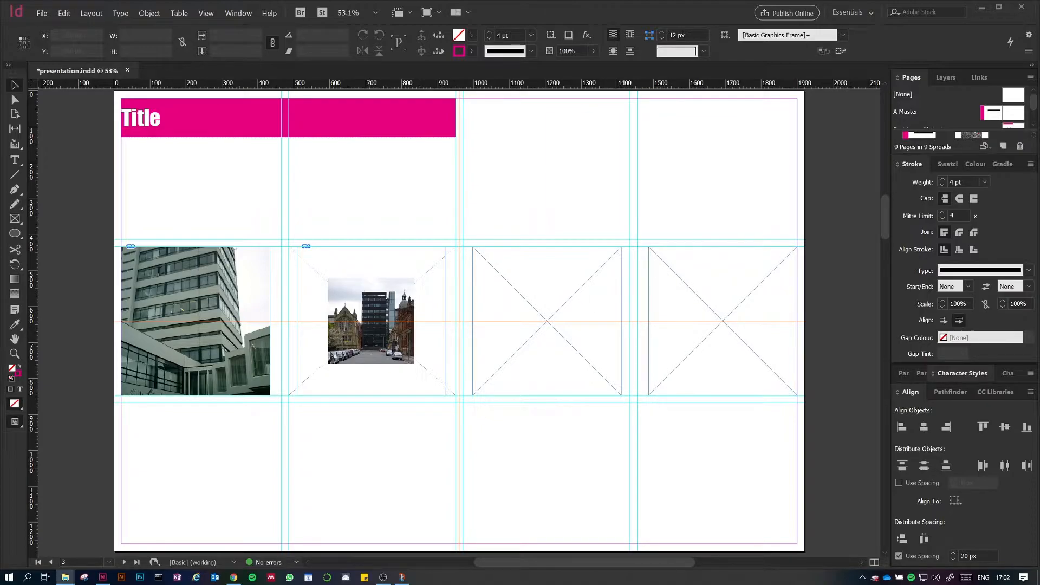
{"action": "left_click", "coordinate": [546, 321]}
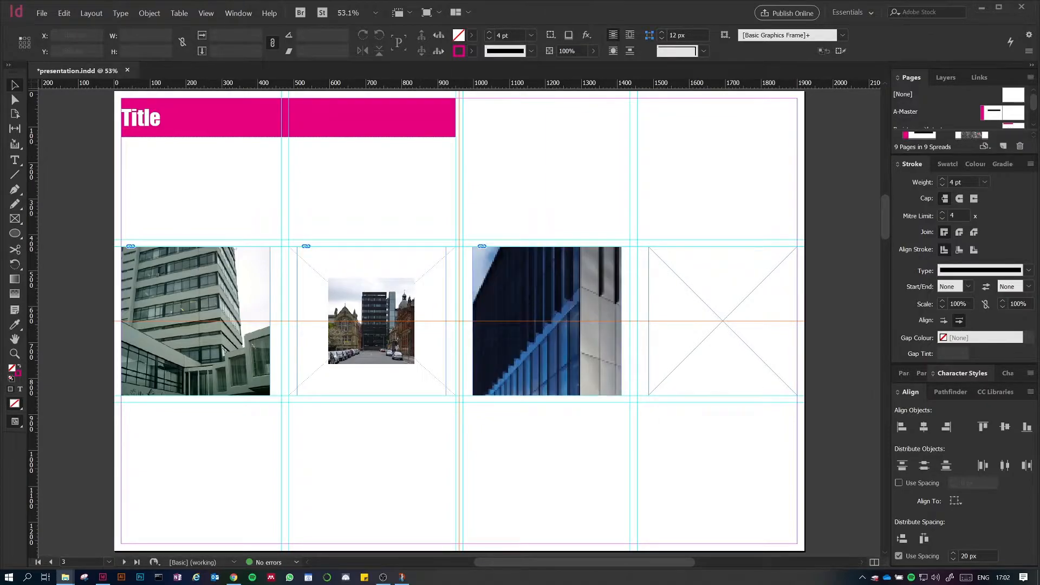
{"action": "left_click", "coordinate": [716, 311]}
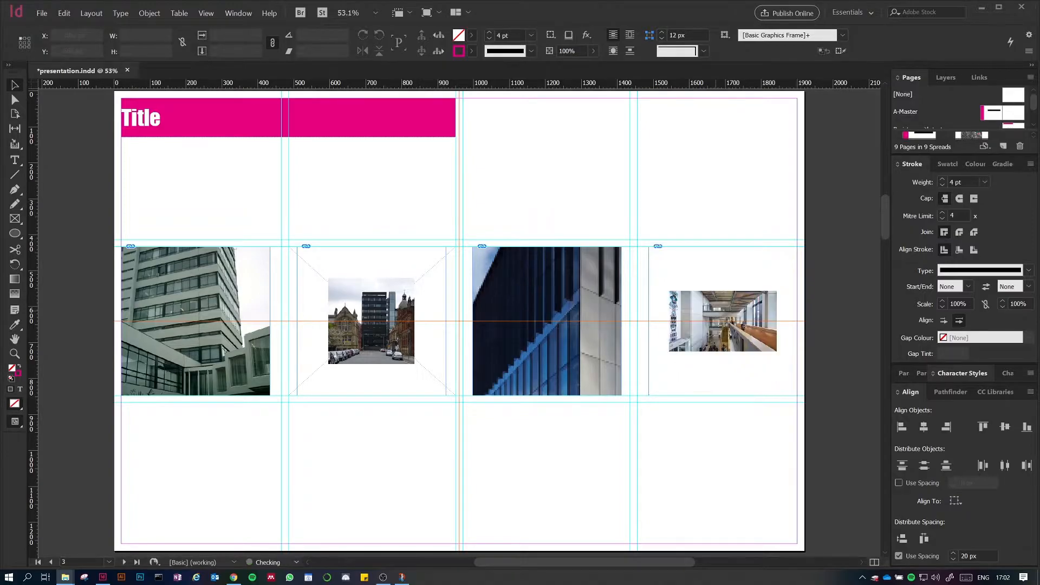
Step: Enlarge the photos inside the fourth and second frames to fill them, making the fourth about 740 px wide by 413 px high
{"action": "left_click", "coordinate": [723, 321]}
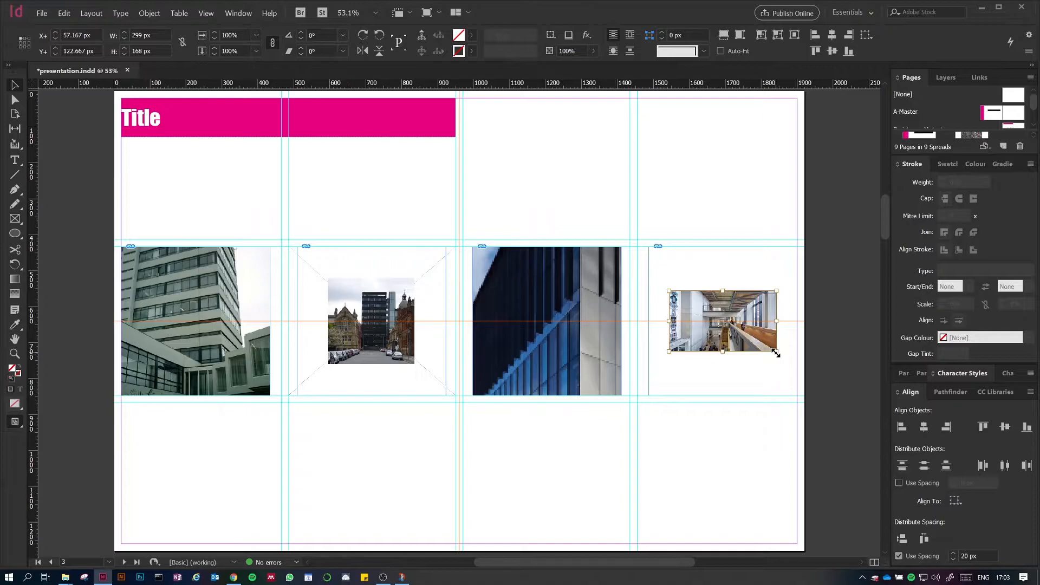
{"action": "left_click_drag", "start_coordinate": [775, 353], "coordinate": [820, 399]}
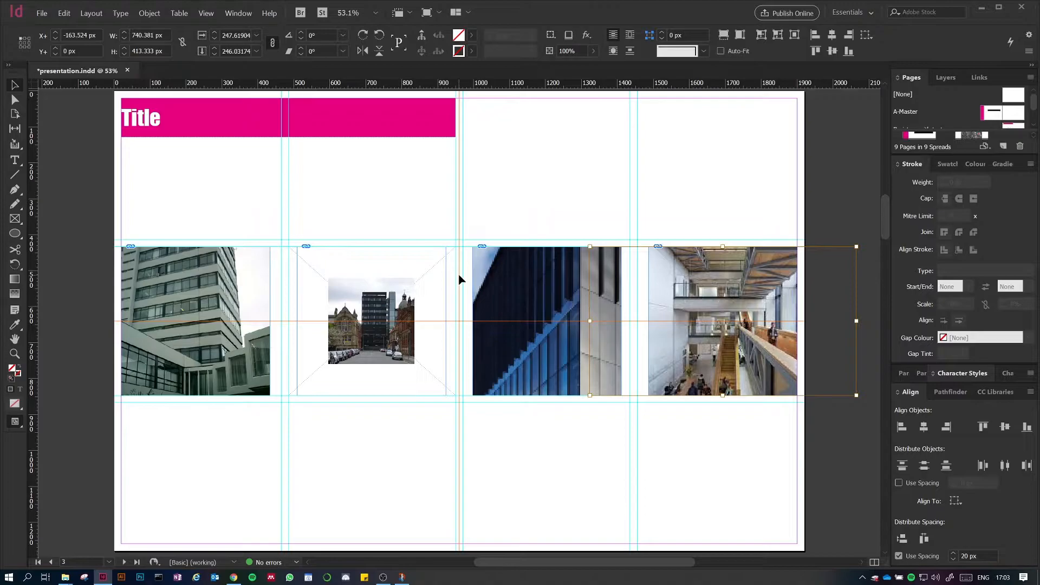
{"action": "left_click", "coordinate": [385, 292]}
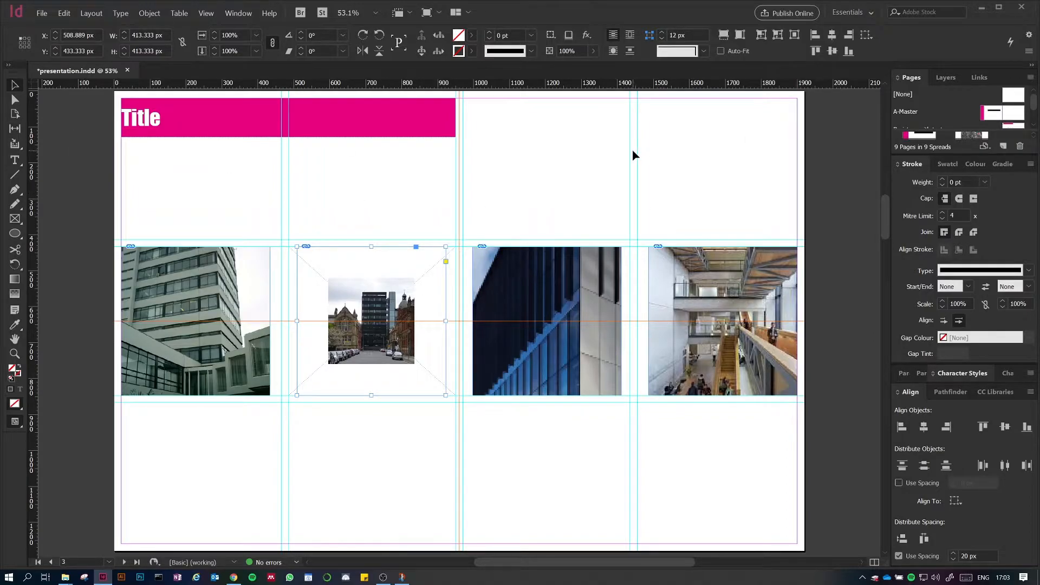
{"action": "left_click", "coordinate": [366, 322]}
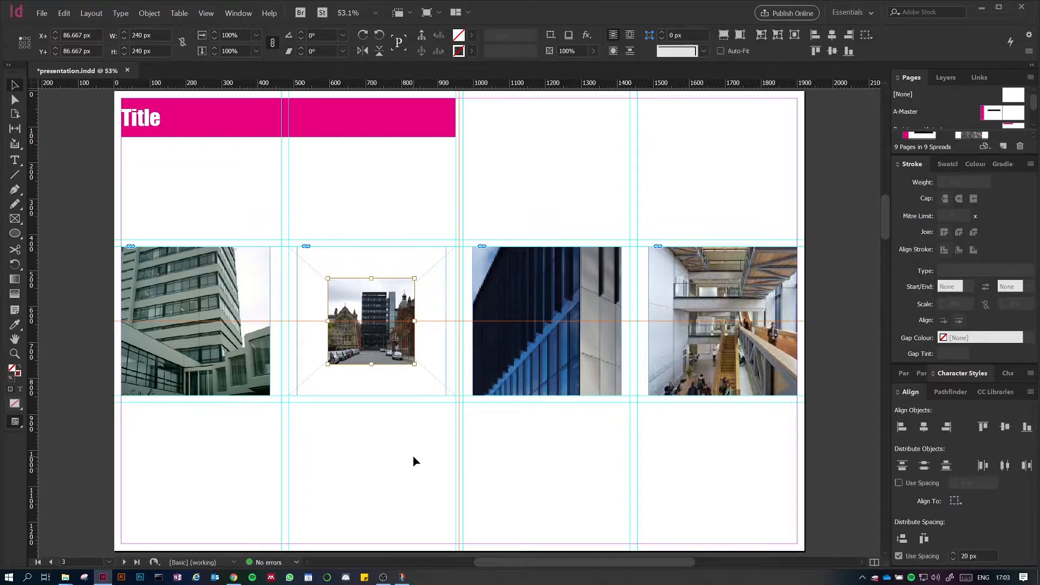
{"action": "left_click_drag", "start_coordinate": [414, 364], "coordinate": [455, 405]}
Step: Scale the photo inside the third frame down to 36%, about 432 px square, around its centre
{"action": "left_click", "coordinate": [546, 321]}
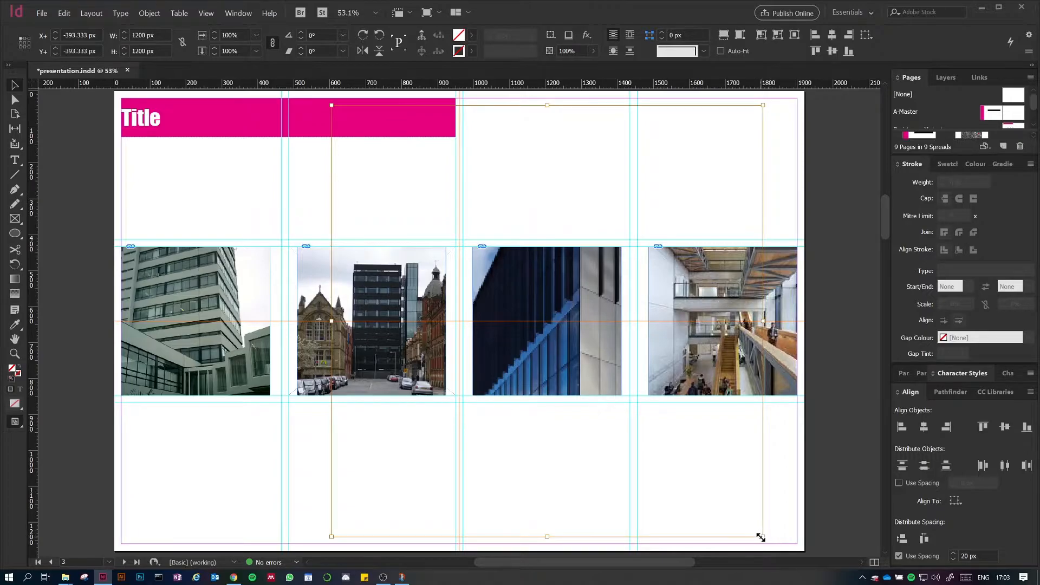
{"action": "left_click_drag", "start_coordinate": [760, 534], "coordinate": [596, 399]}
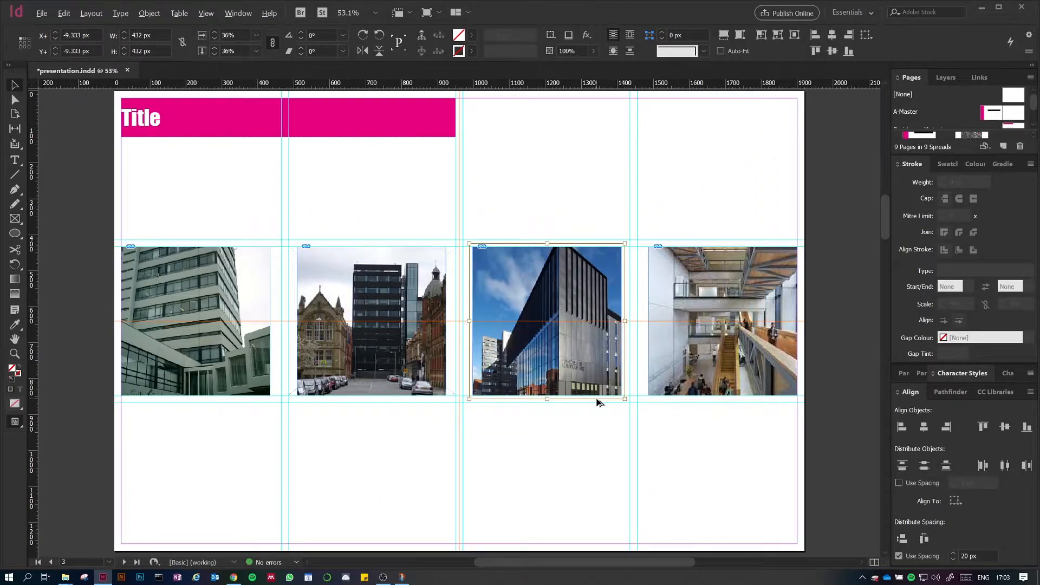
{"action": "left_click", "coordinate": [587, 417]}
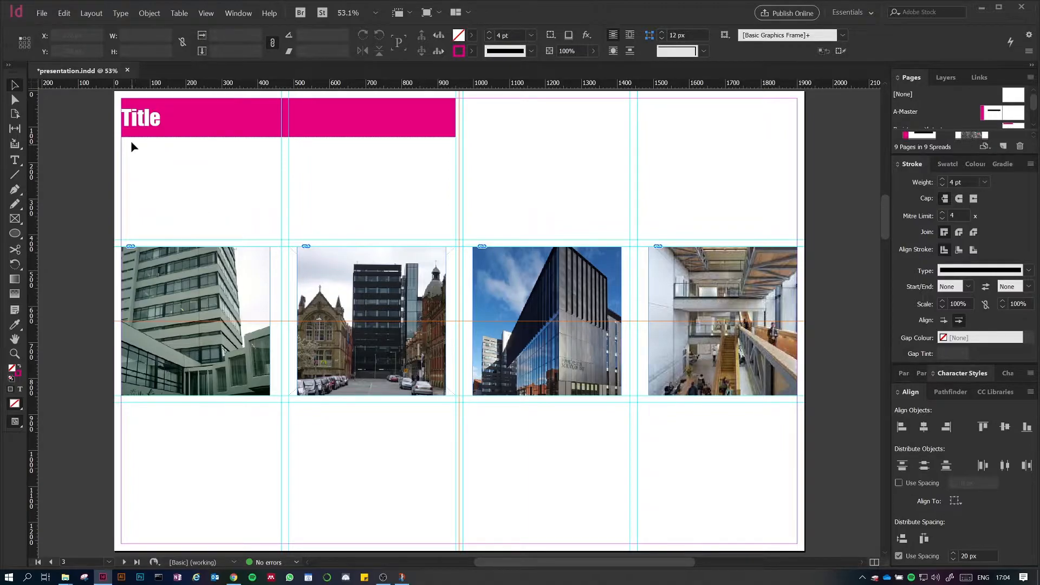
Step: Replace the page title with "Site Pictures" and preview the page without guides
{"action": "left_click", "coordinate": [154, 120]}
{"action": "double_click", "coordinate": [168, 121]}
{"action": "left_click_drag", "start_coordinate": [169, 120], "coordinate": [96, 119]}
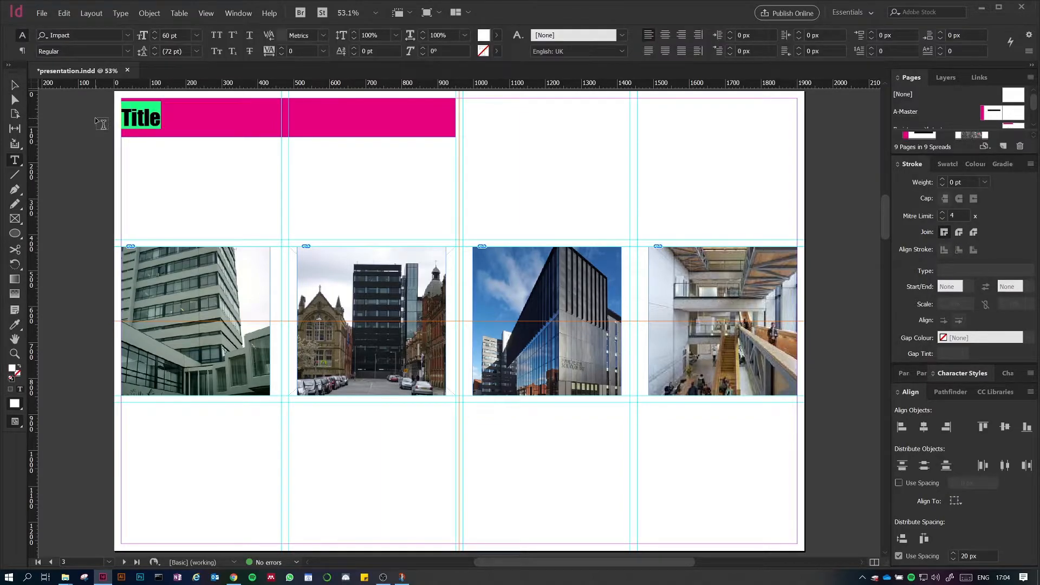
{"action": "type", "text": "Site"}
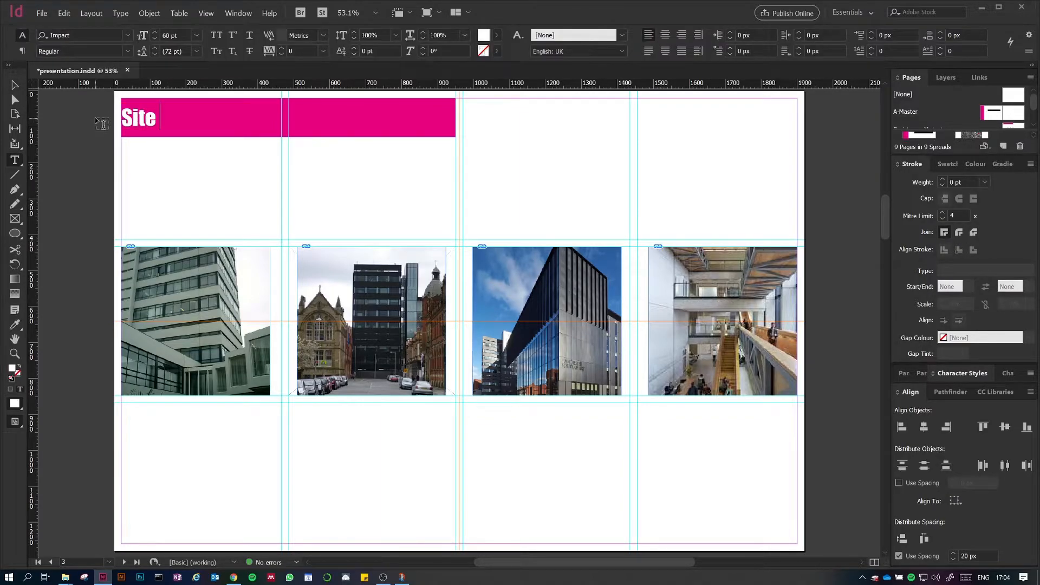
{"action": "type", "text": " Pictures"}
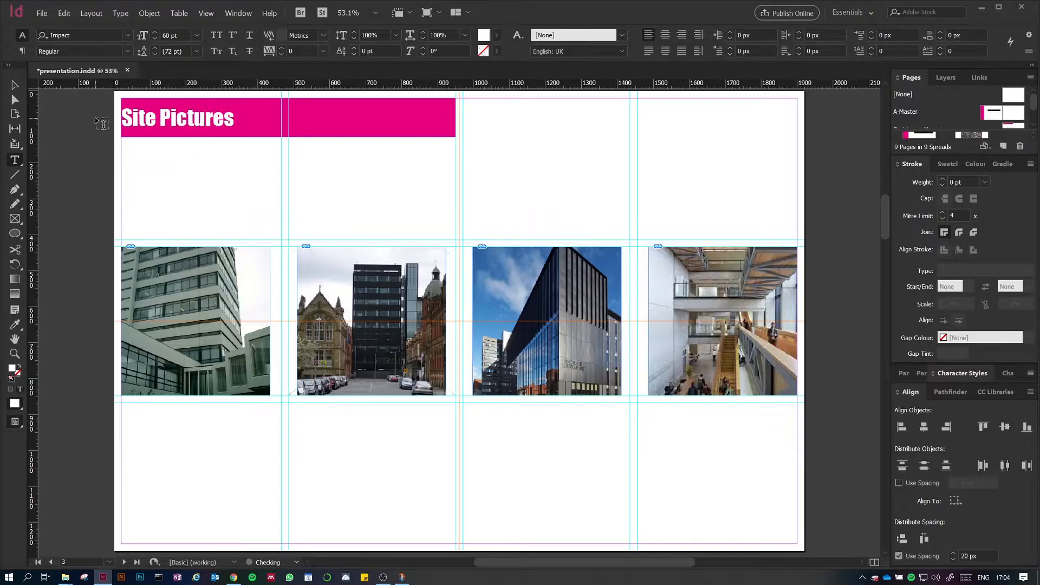
{"action": "left_click", "coordinate": [15, 86]}
{"action": "left_click", "coordinate": [305, 207]}
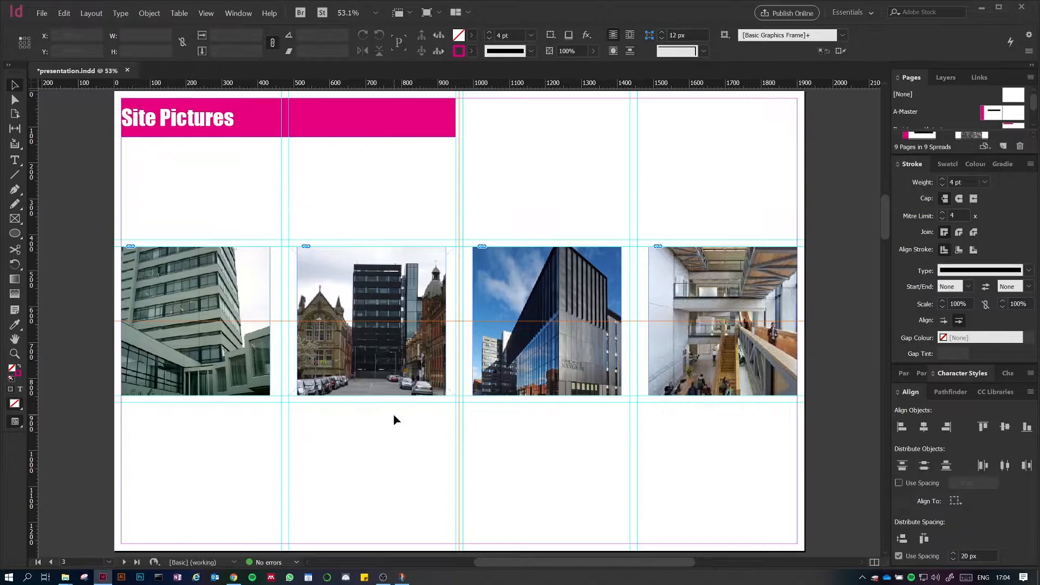
{"action": "key", "text": "w"}
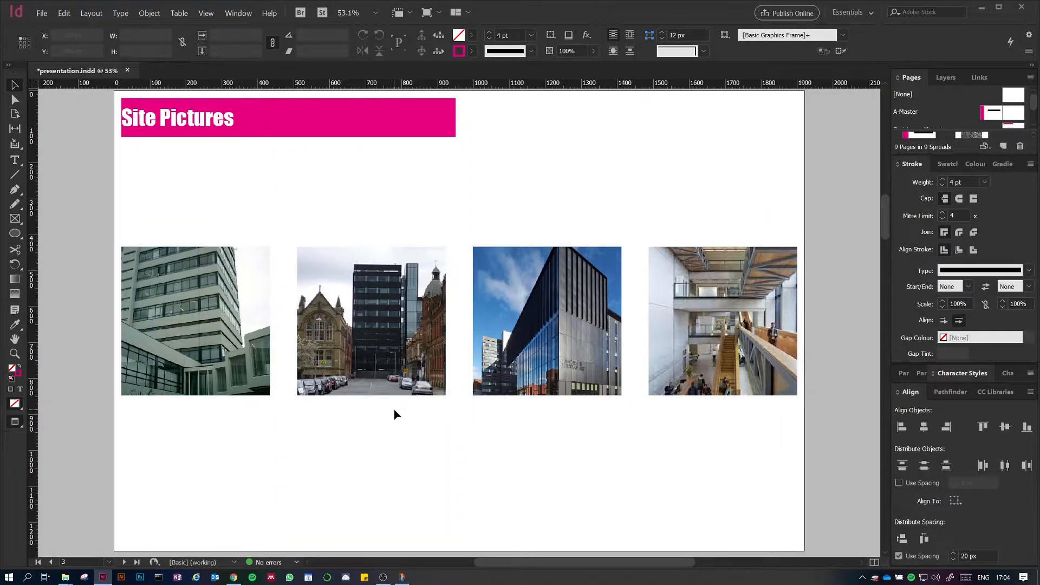
{"action": "key", "text": "w"}
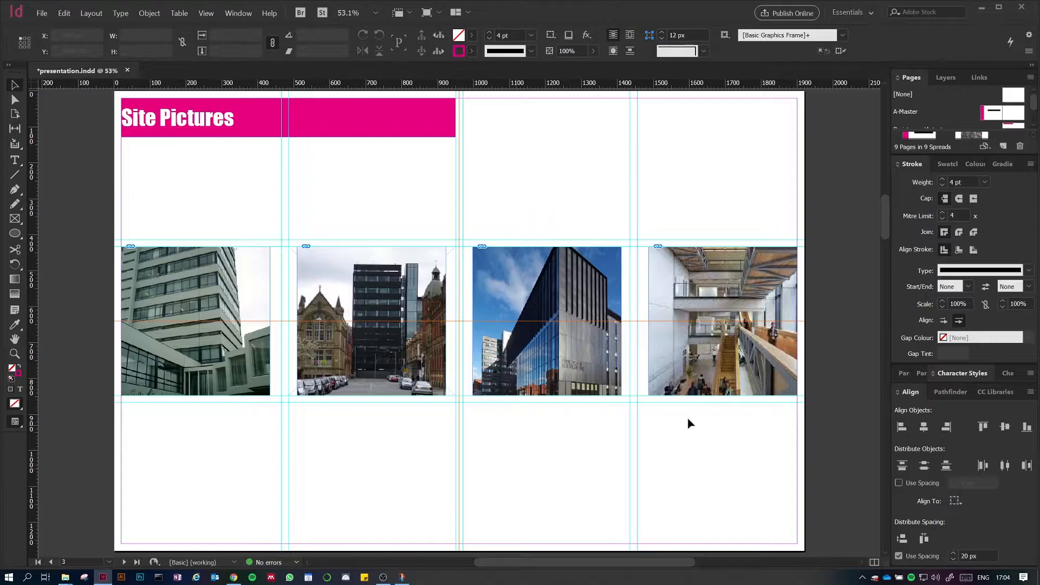
Step: Add a text frame about 445 px wide by 223 px high under the first photo, in the main text body style, reading "Building before renovation"
{"action": "left_click", "coordinate": [951, 391]}
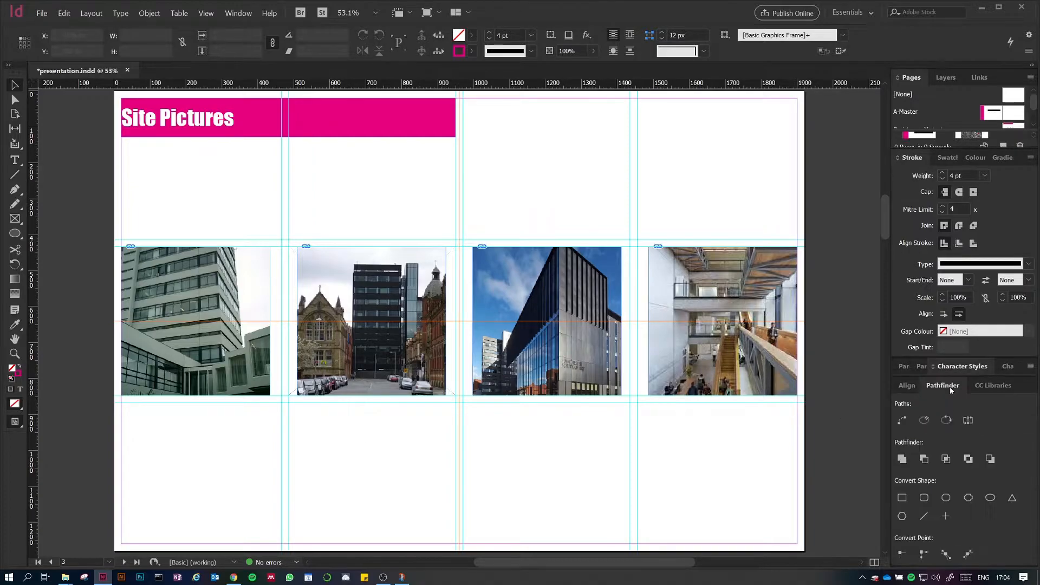
{"action": "left_click", "coordinate": [921, 367]}
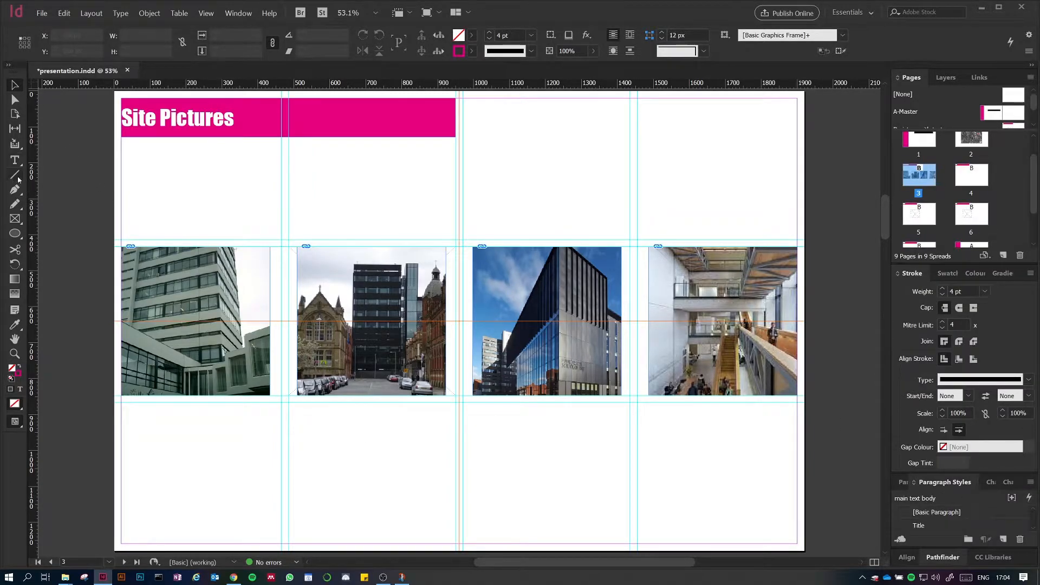
{"action": "left_click", "coordinate": [14, 160]}
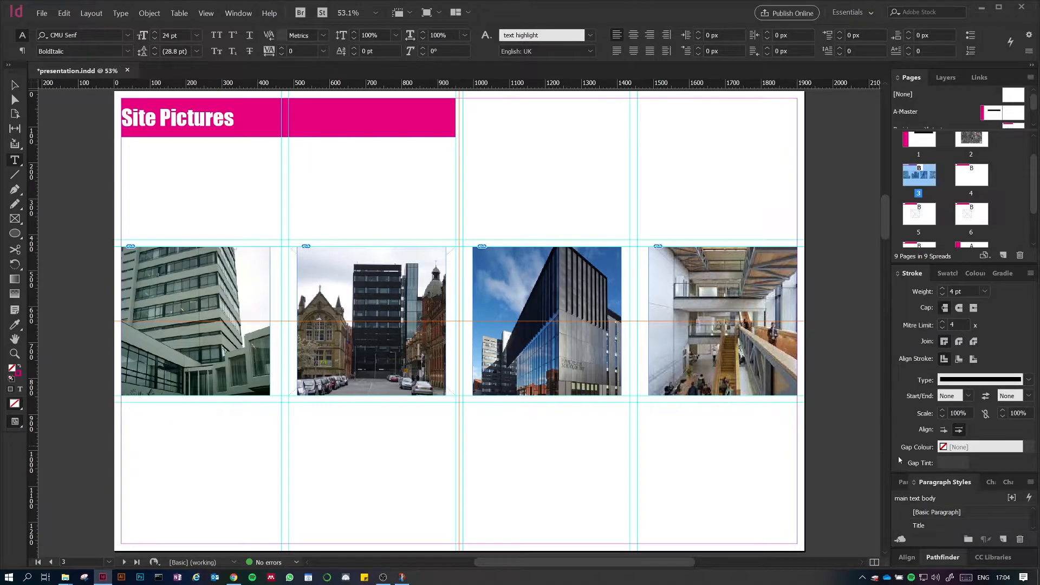
{"action": "left_click", "coordinate": [952, 526]}
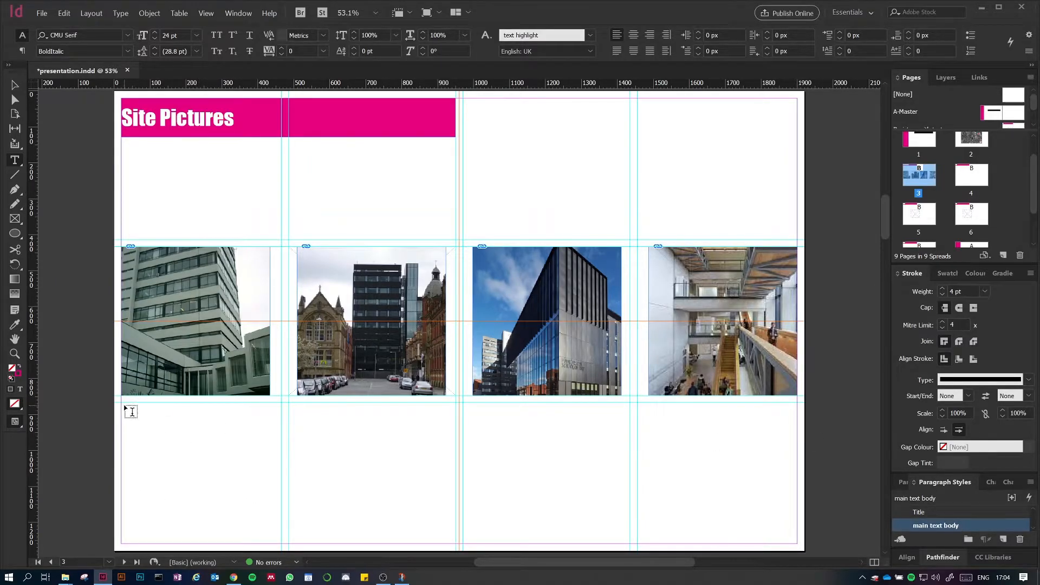
{"action": "left_click_drag", "start_coordinate": [123, 404], "coordinate": [281, 483]}
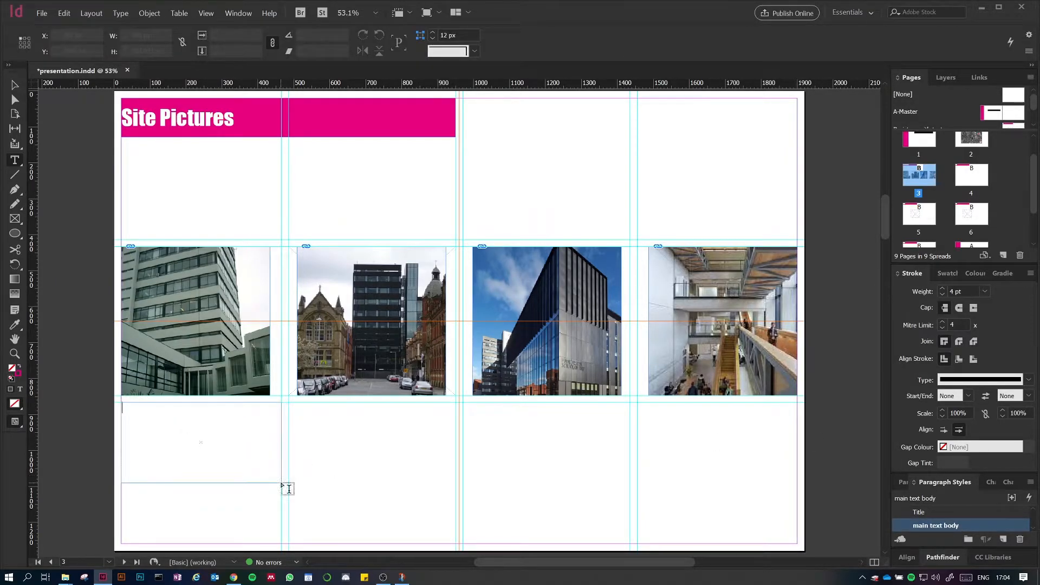
{"action": "type", "text": "Building before reno"}
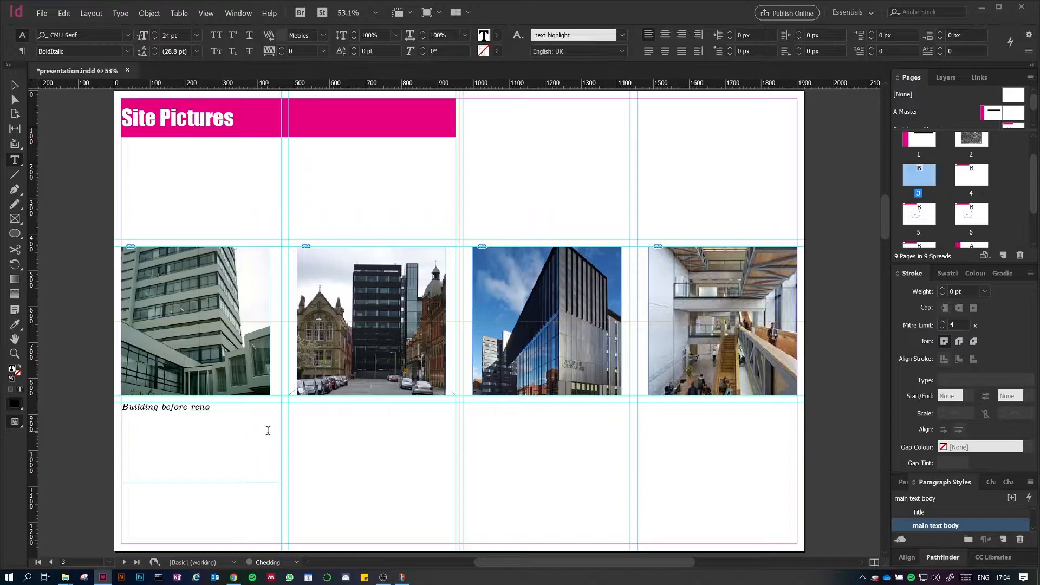
{"action": "type", "text": "vation"}
{"action": "key", "text": "Escape"}
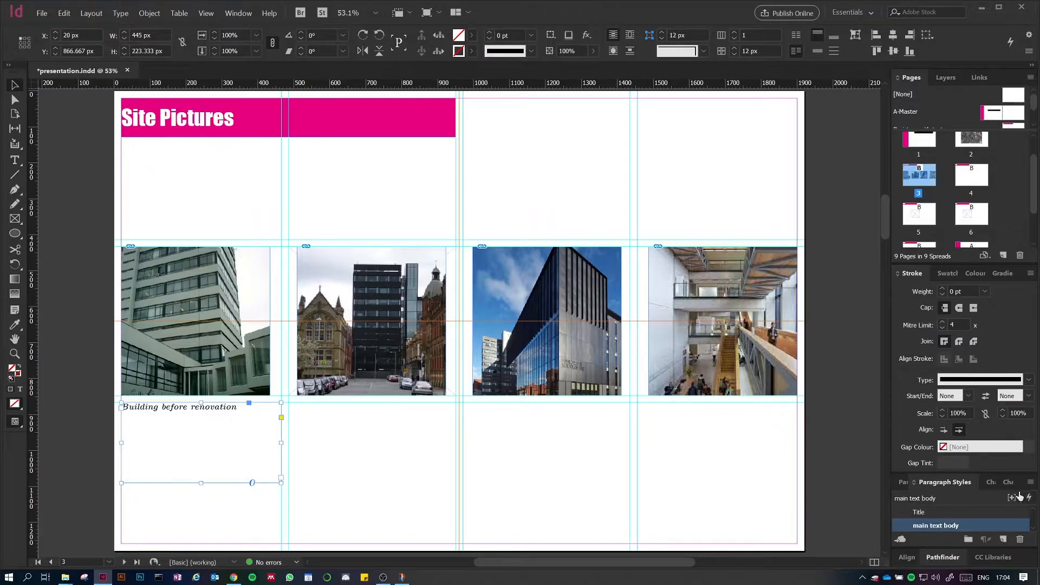
Step: Remove the text highlight character style from the first caption by applying [None], and bring back the paragraph styles
{"action": "left_click", "coordinate": [991, 483]}
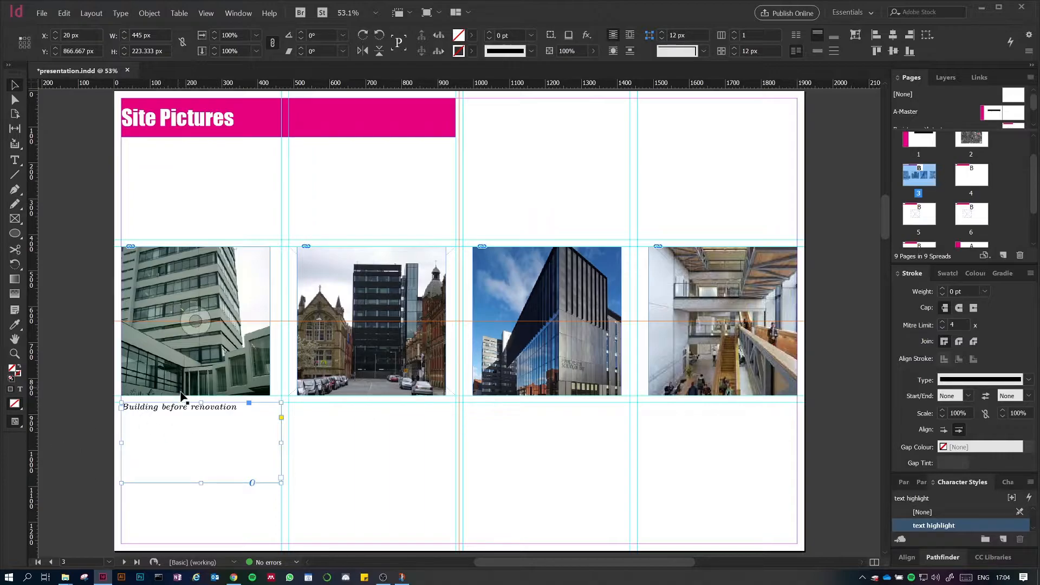
{"action": "left_click", "coordinate": [916, 513]}
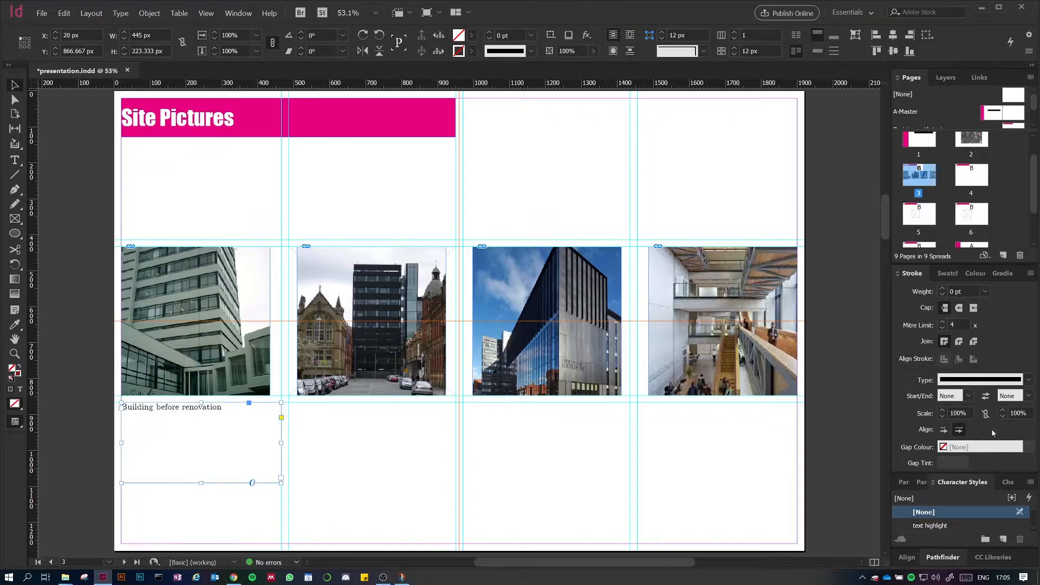
{"action": "left_click", "coordinate": [921, 482]}
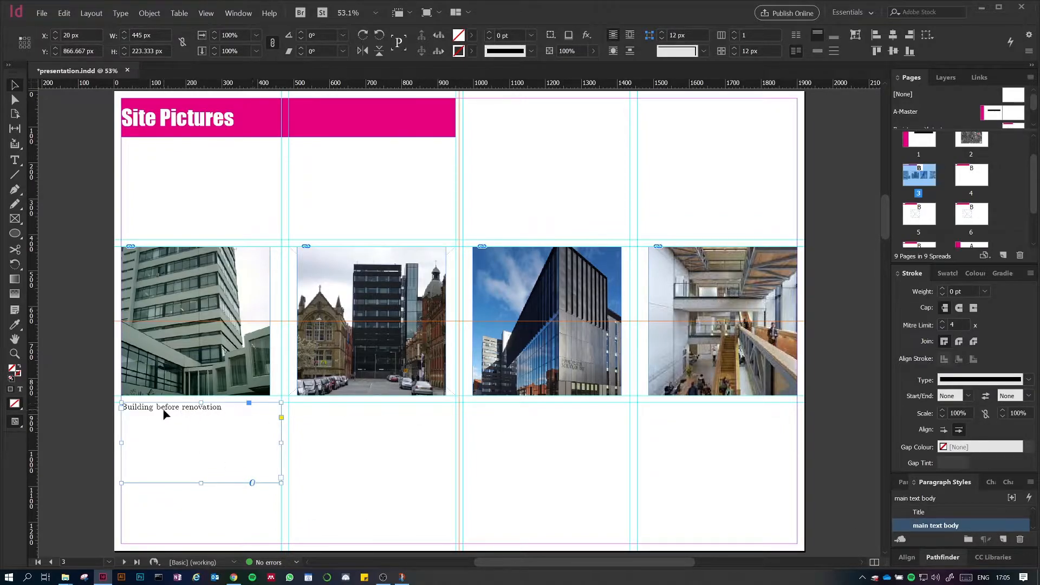
Step: Narrow the caption frame to the first photo's width, about 413 px, and copy it under each of the other three photos
{"action": "left_click_drag", "start_coordinate": [162, 410], "coordinate": [336, 409]}
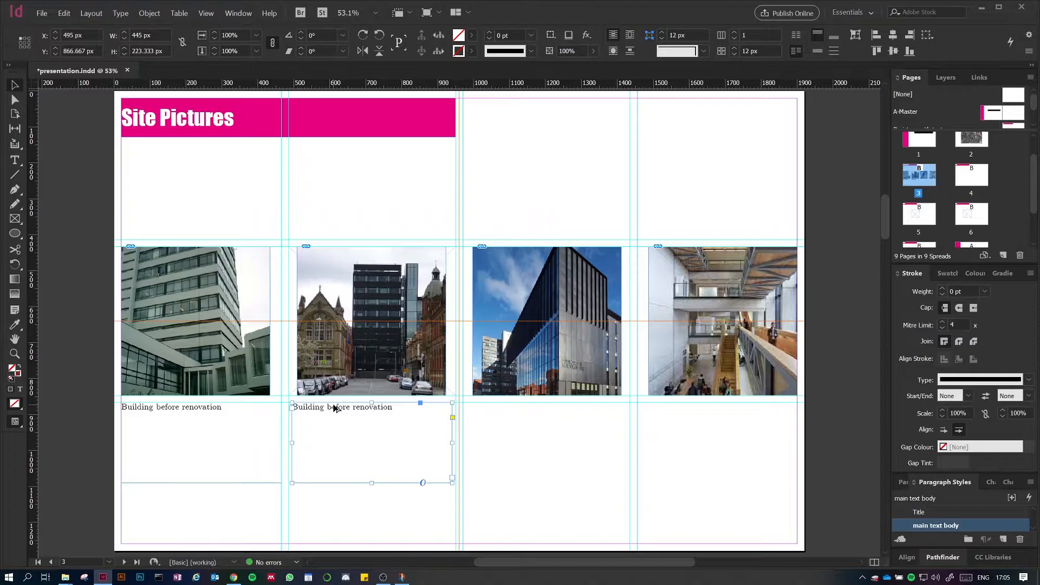
{"action": "key", "text": "ctrl+z"}
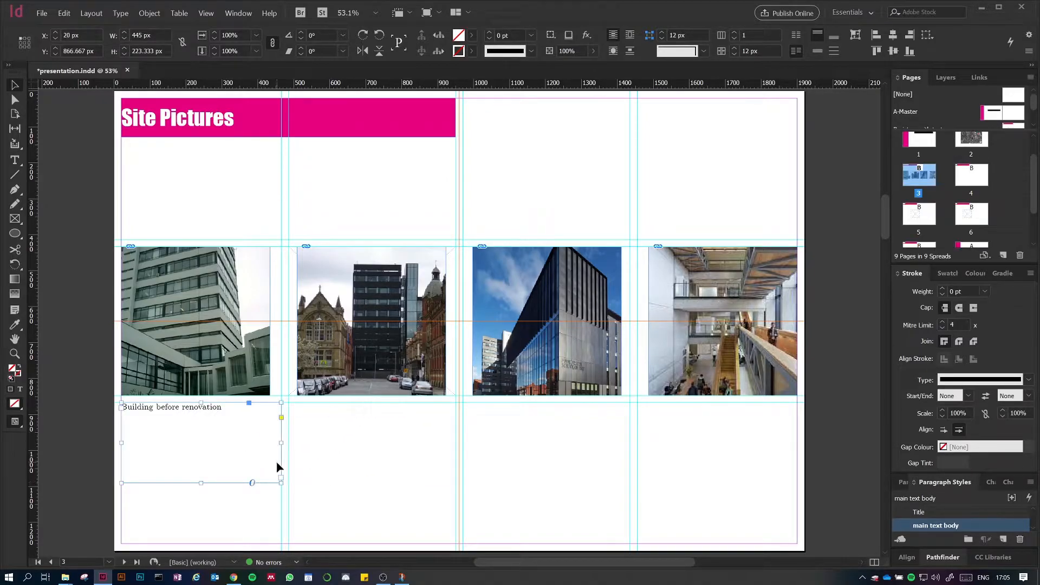
{"action": "left_click_drag", "start_coordinate": [281, 445], "coordinate": [270, 445]}
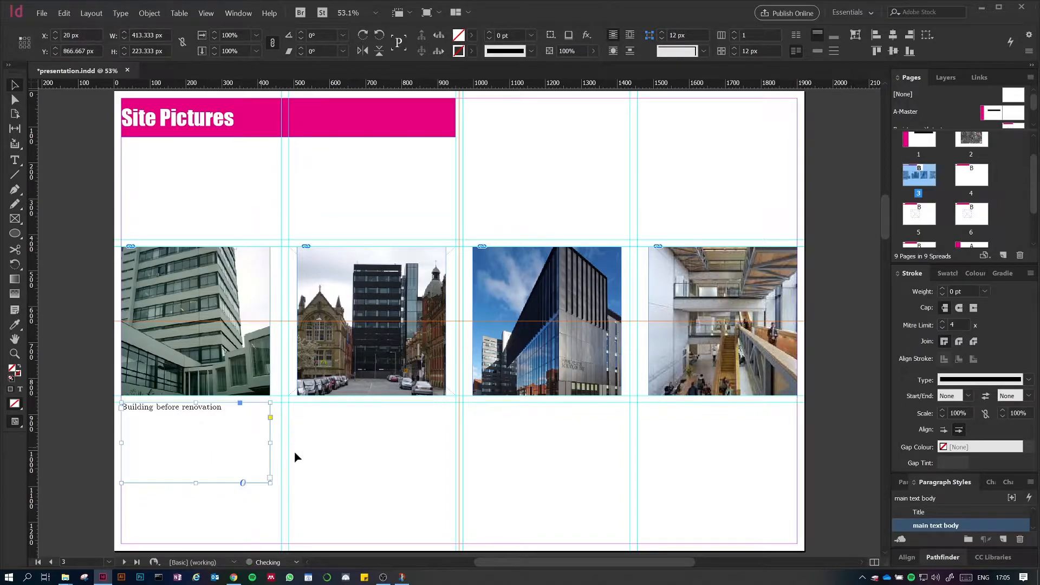
{"action": "left_click_drag", "start_coordinate": [165, 433], "coordinate": [688, 445]}
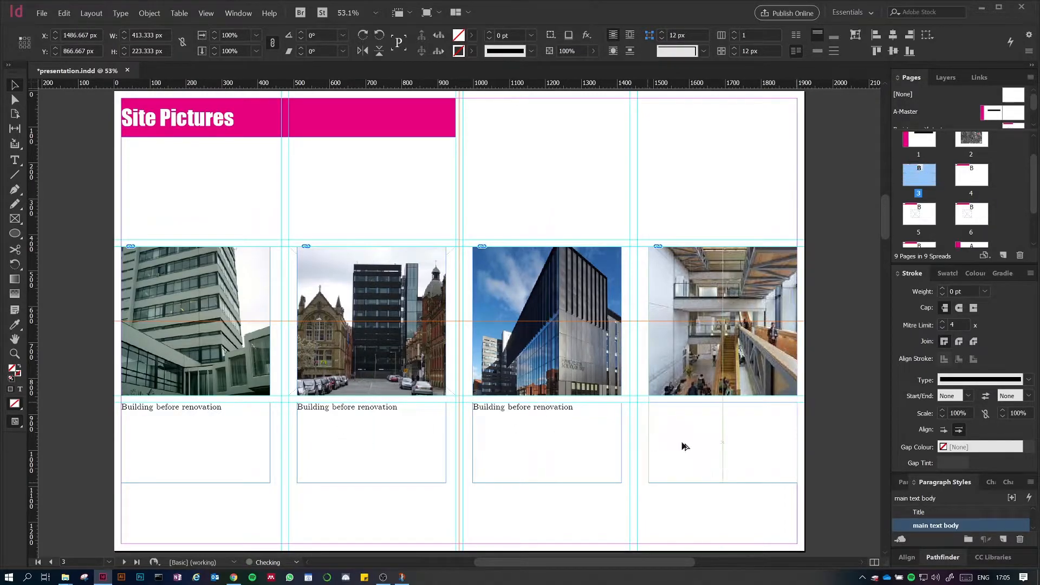
Step: Replace the second caption with "As seen from All Saints" and the third with "Benzie Building"
{"action": "left_click", "coordinate": [386, 420]}
{"action": "key", "text": "t"}
{"action": "key", "text": "ctrl+a"}
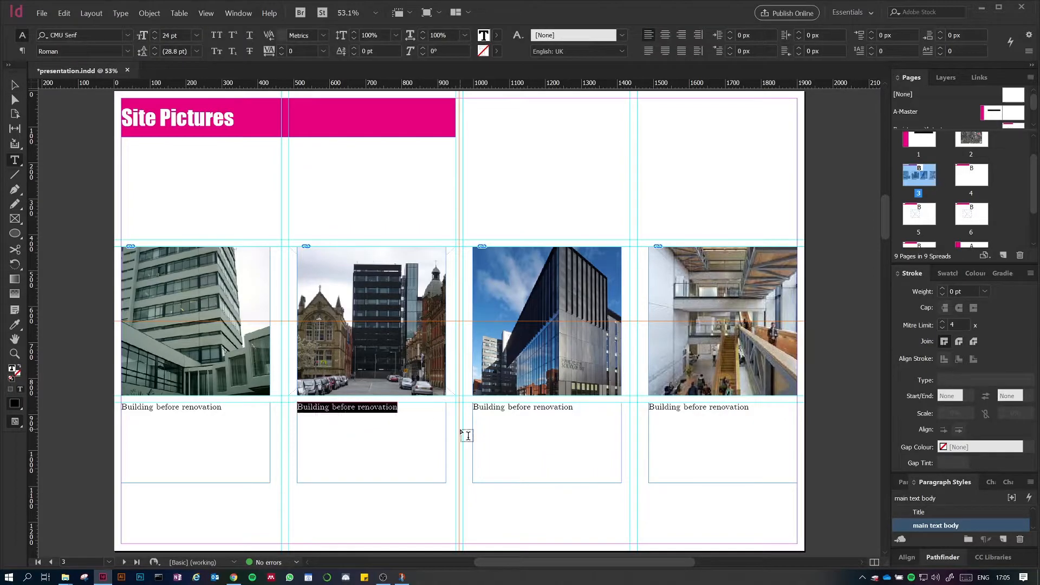
{"action": "type", "text": "As seen from All Saints"}
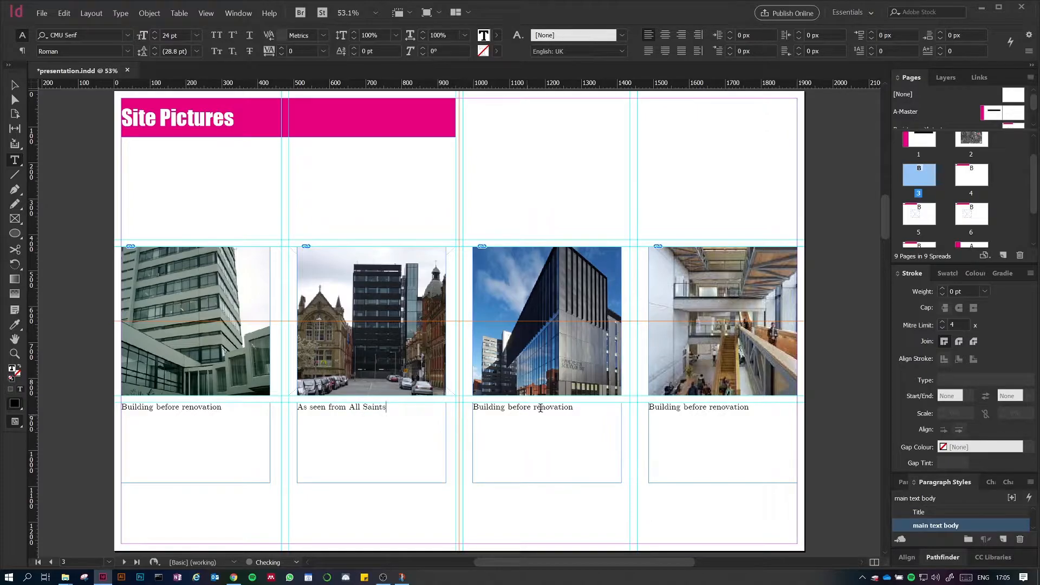
{"action": "left_click_drag", "start_coordinate": [572, 408], "coordinate": [445, 401]}
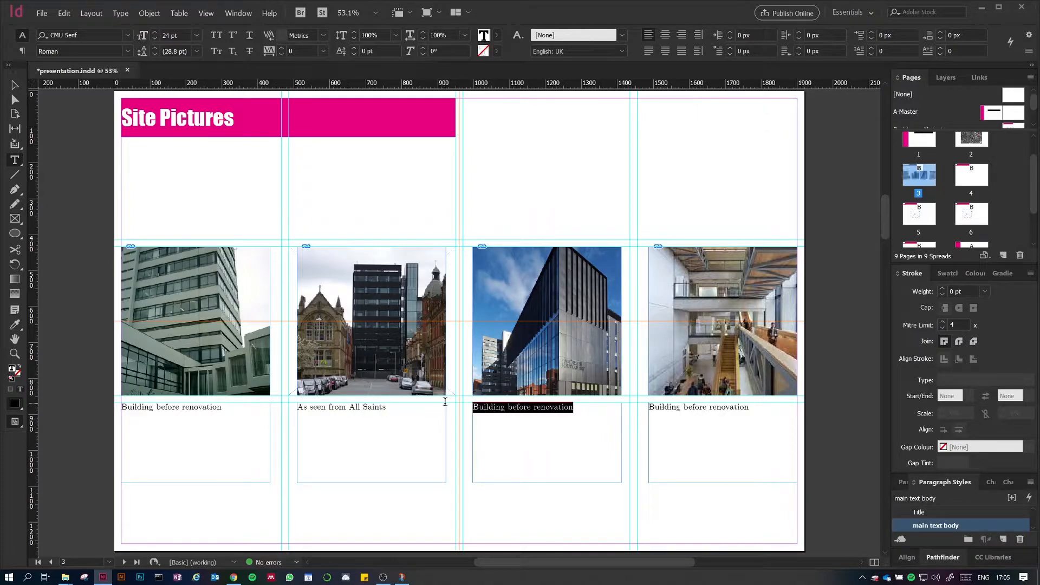
{"action": "type", "text": "Benzie Building"}
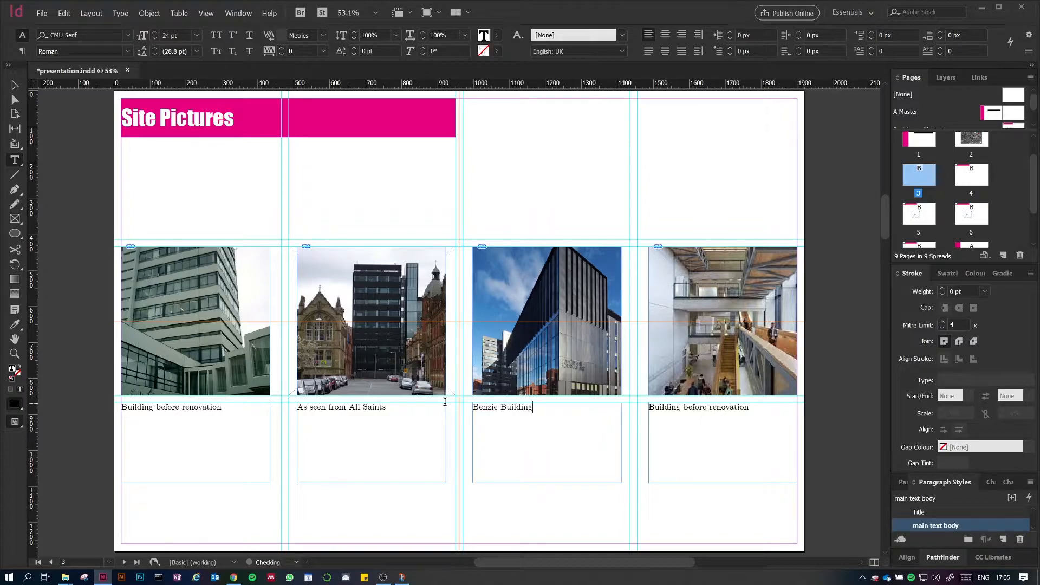
Step: Replace the fourth photo's caption with "Main Atrium" and finish editing the text
{"action": "double_click", "coordinate": [729, 408]}
{"action": "left_click", "coordinate": [729, 407]}
{"action": "triple_click", "coordinate": [729, 409]}
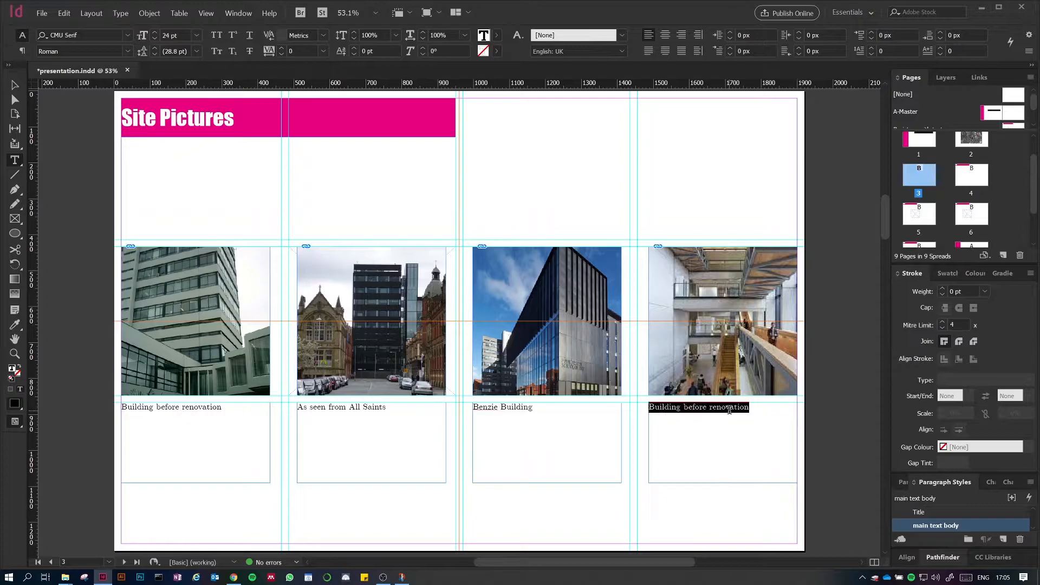
{"action": "type", "text": "Main Atrium"}
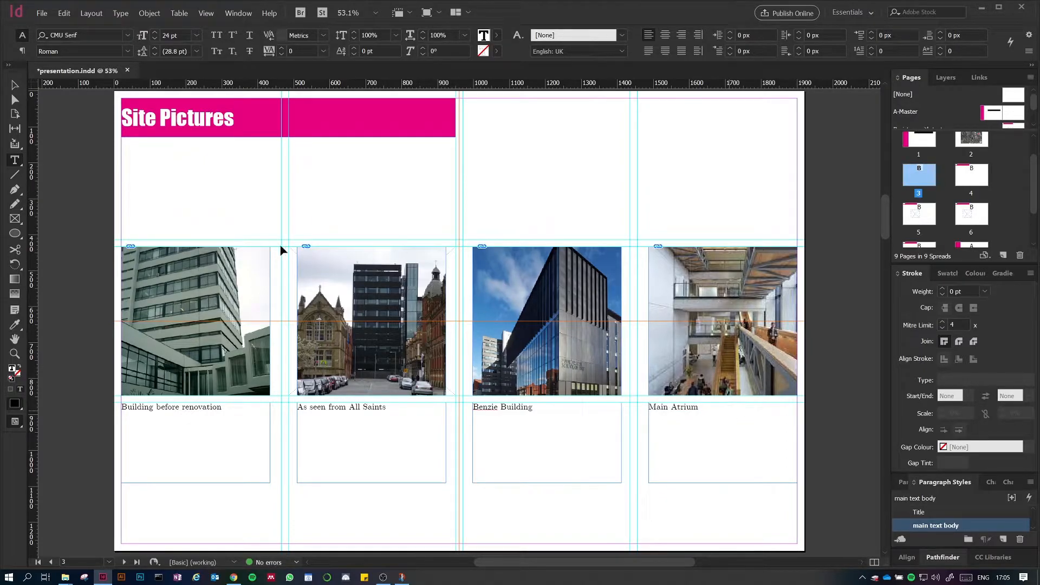
{"action": "key", "text": "Escape"}
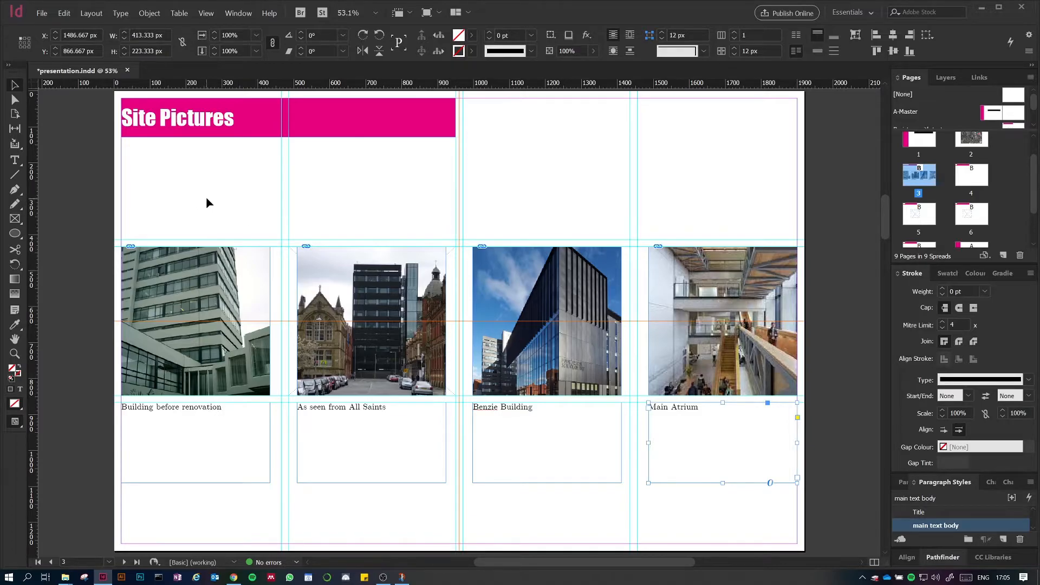
Step: Place the building elevation graphic from the file explorer in the first column of page 4, about 446 px wide by 631 px high
{"action": "scroll", "coordinate": [207, 199], "scroll_direction": "down", "scroll_amount": 6}
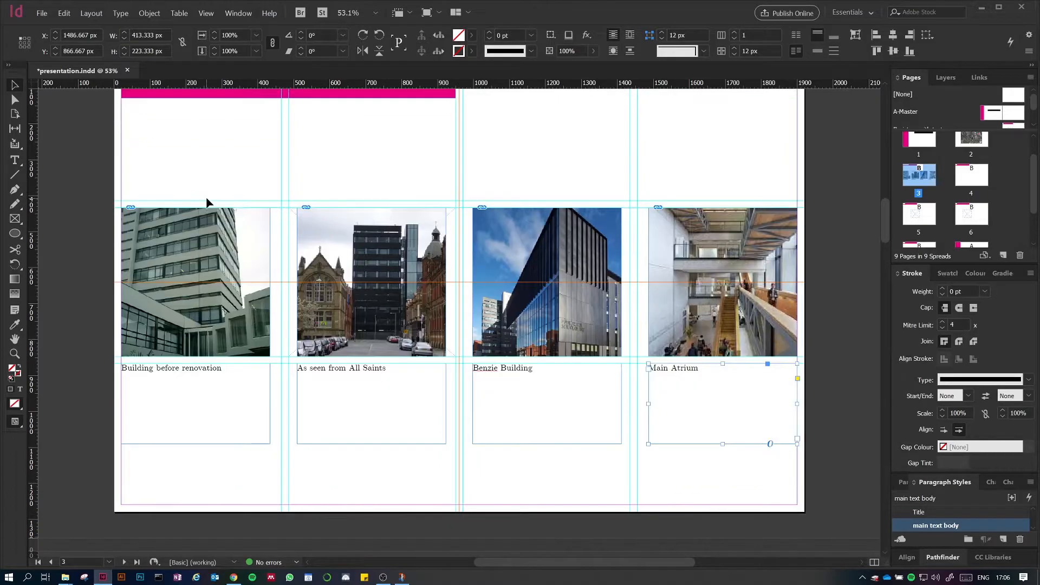
{"action": "scroll", "coordinate": [206, 198], "scroll_direction": "up", "scroll_amount": 3}
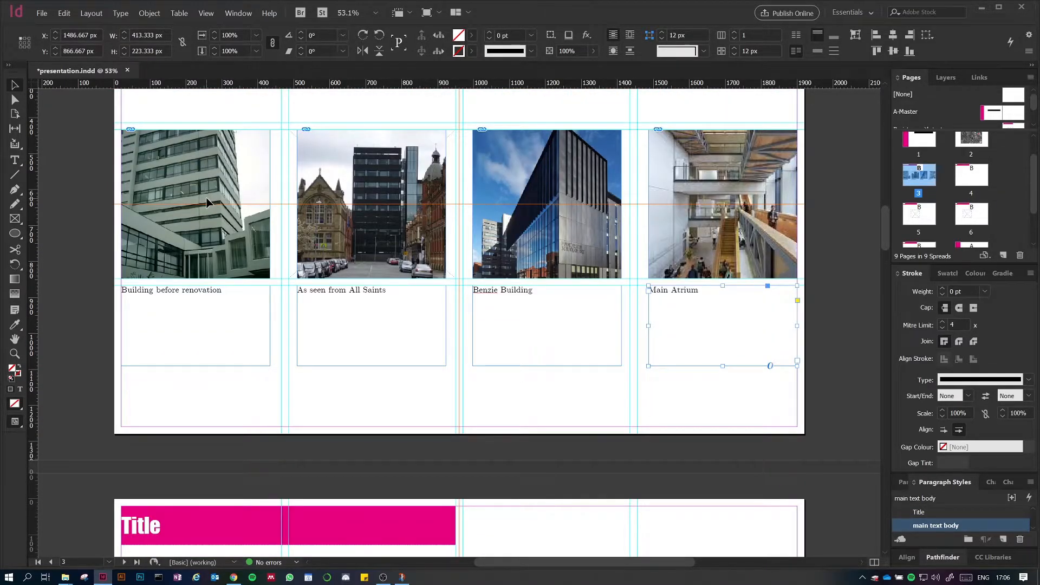
{"action": "scroll", "coordinate": [207, 202], "scroll_direction": "down", "scroll_amount": 3}
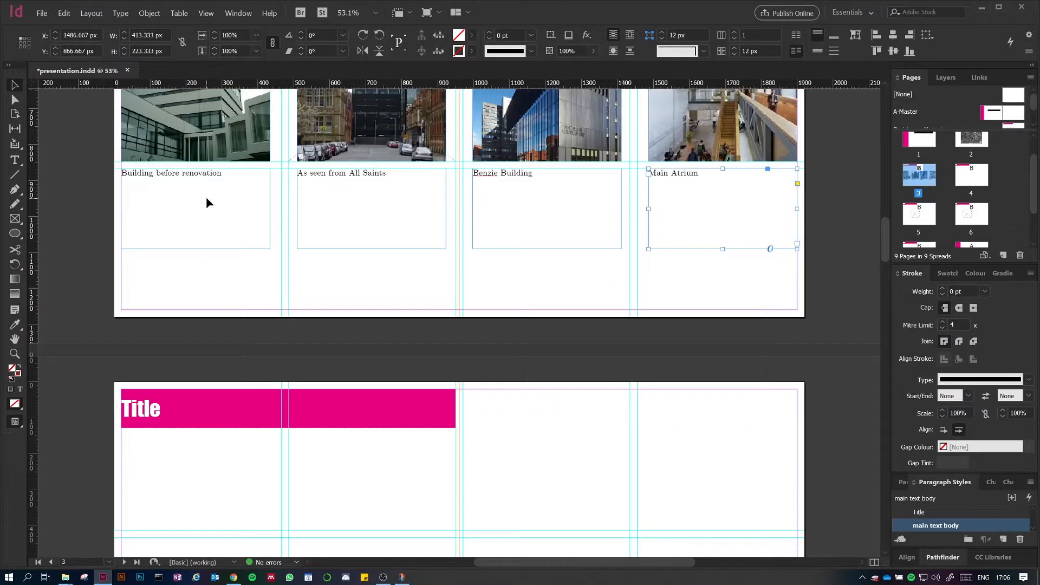
{"action": "scroll", "coordinate": [206, 203], "scroll_direction": "down", "scroll_amount": 8}
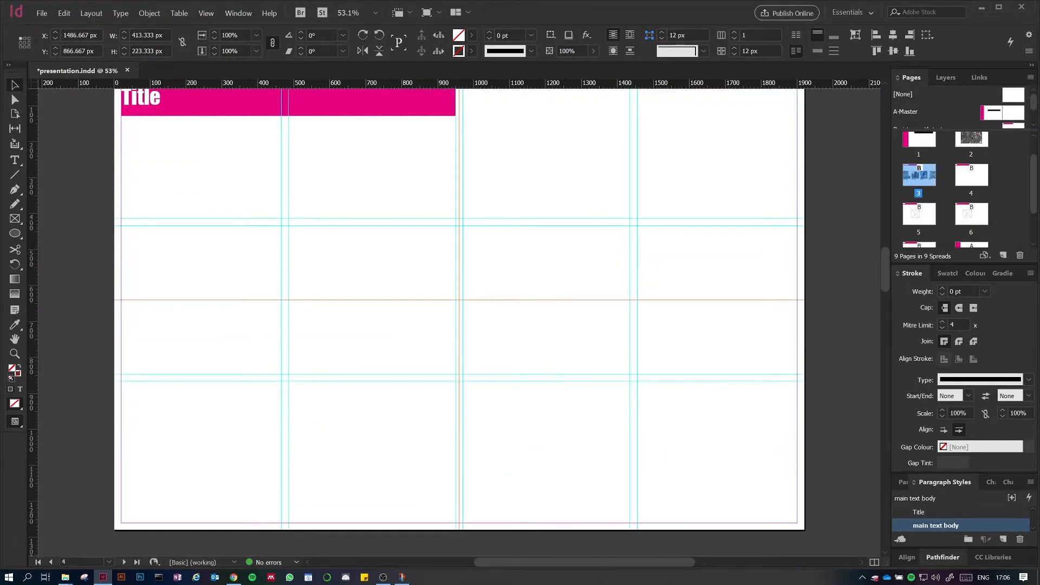
{"action": "key", "text": "alt+Tab"}
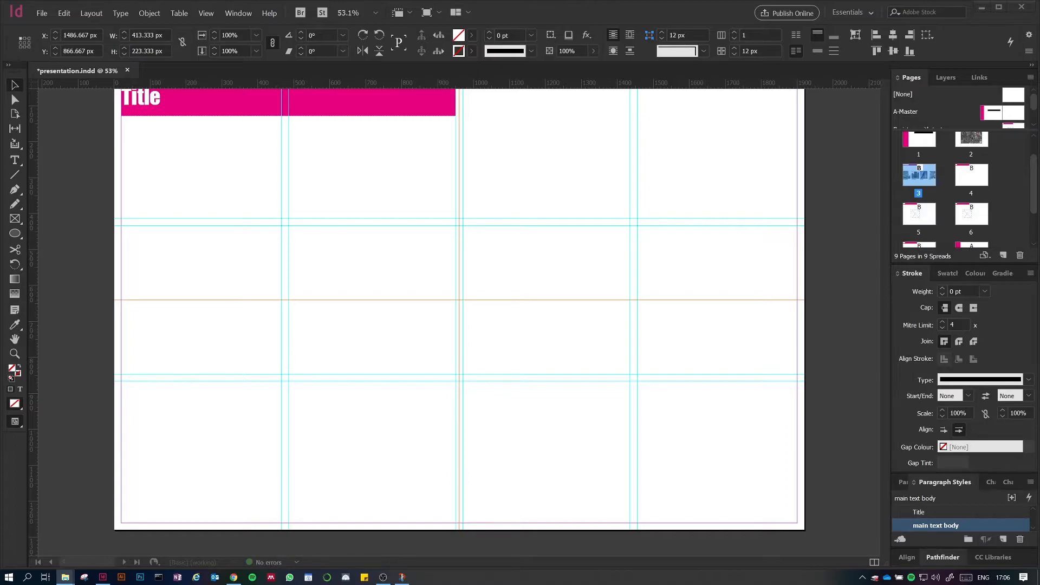
{"action": "left_click_drag", "start_coordinate": [0, 228], "coordinate": [137, 228]}
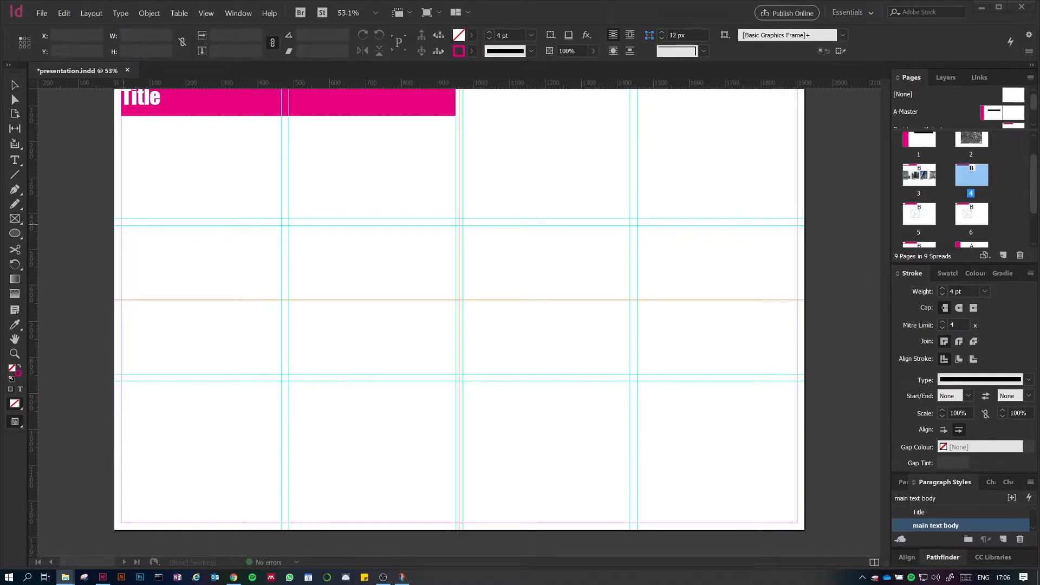
{"action": "left_click_drag", "start_coordinate": [121, 183], "coordinate": [298, 410]}
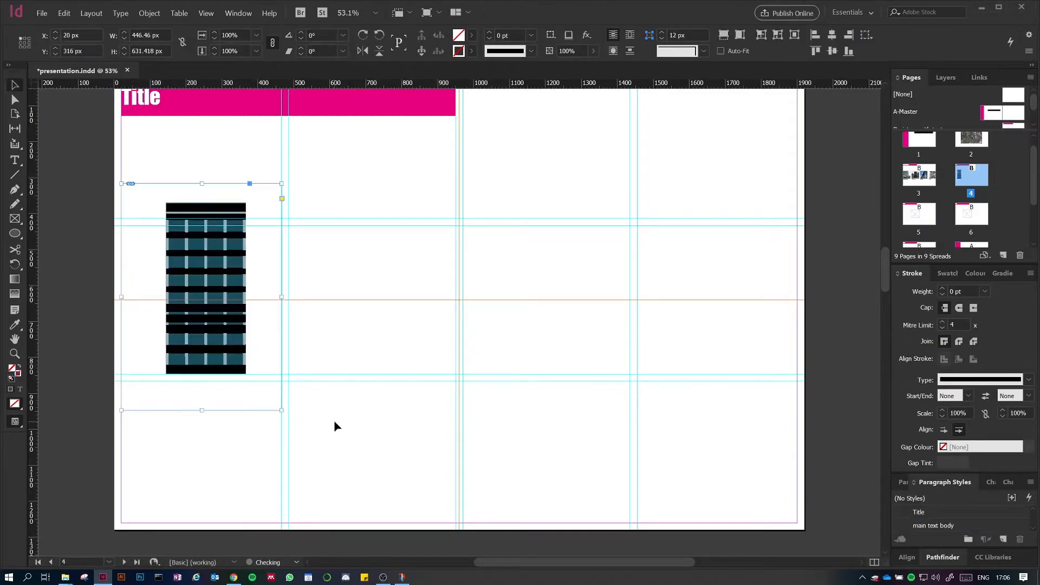
Step: Resize the placed elevation graphic to the first column guide, about 445 px wide by 629 px high
{"action": "key", "text": "ctrl+1"}
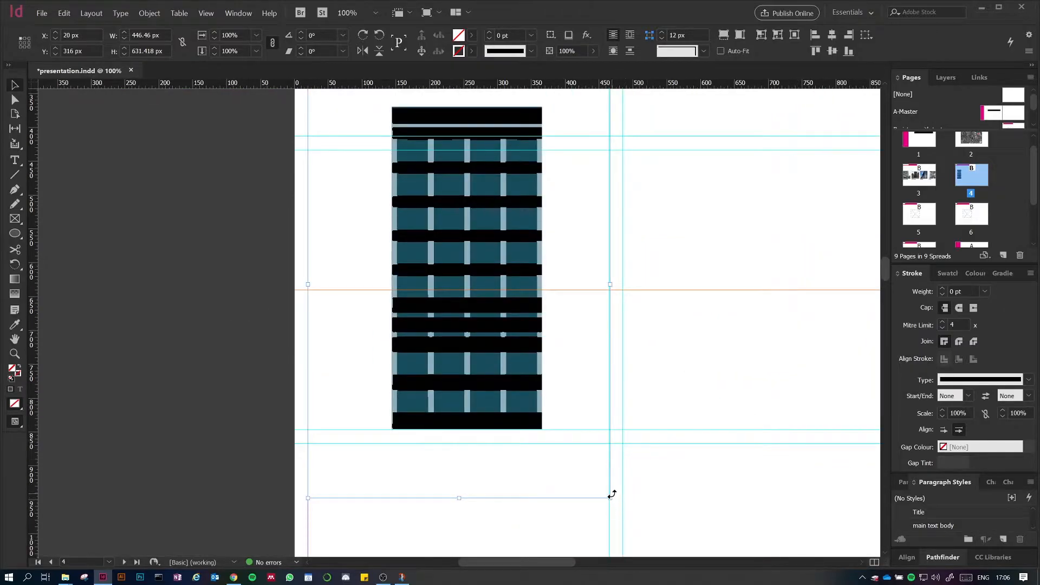
{"action": "mouse_move", "coordinate": [610, 497]}
{"action": "left_mouse_down"}
{"action": "mouse_move", "coordinate": [631, 522]}
{"action": "mouse_move", "coordinate": [611, 486]}
{"action": "left_mouse_up"}
{"action": "left_click_drag", "start_coordinate": [768, 383], "coordinate": [552, 376]}
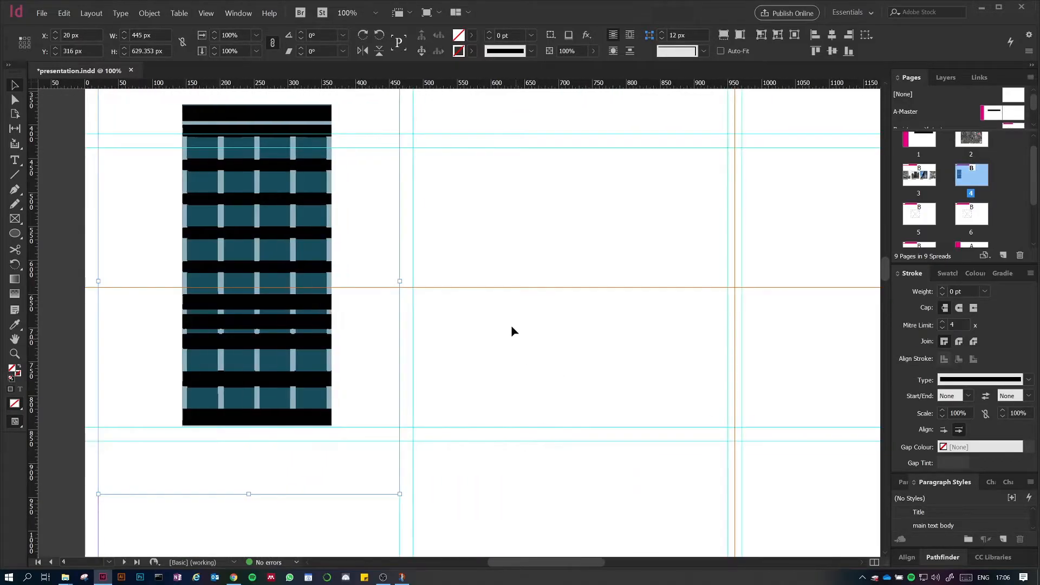
{"action": "key", "text": "ctrl+equal"}
{"action": "key", "text": "ctrl+minus"}
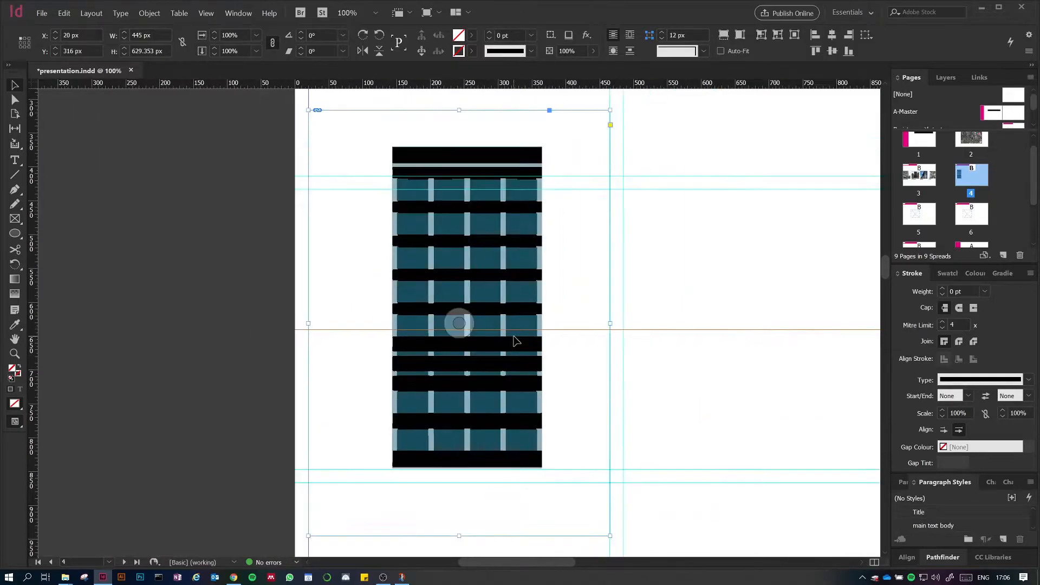
{"action": "key", "text": "ctrl+minus"}
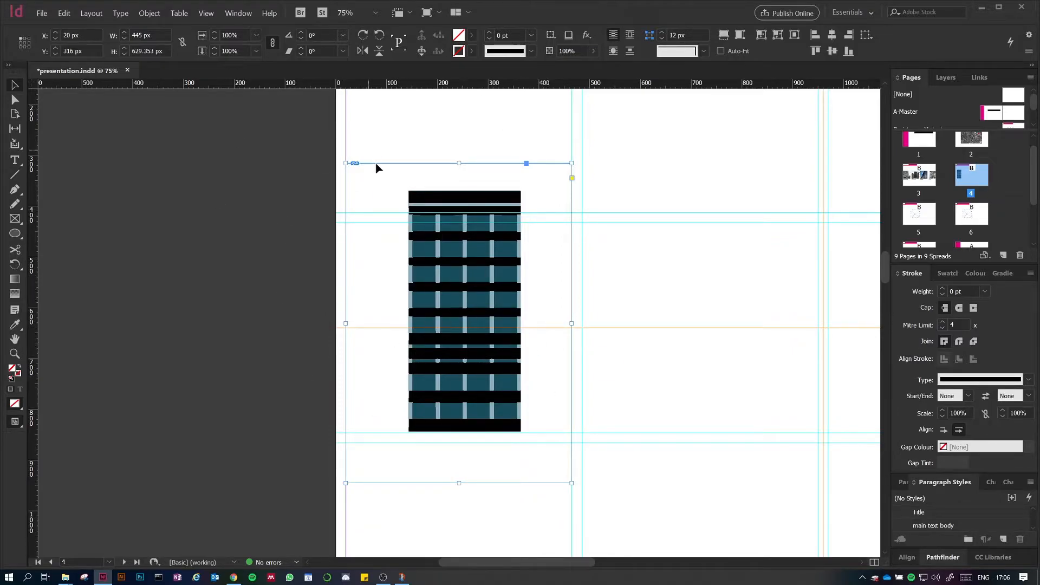
{"action": "left_click", "coordinate": [472, 324]}
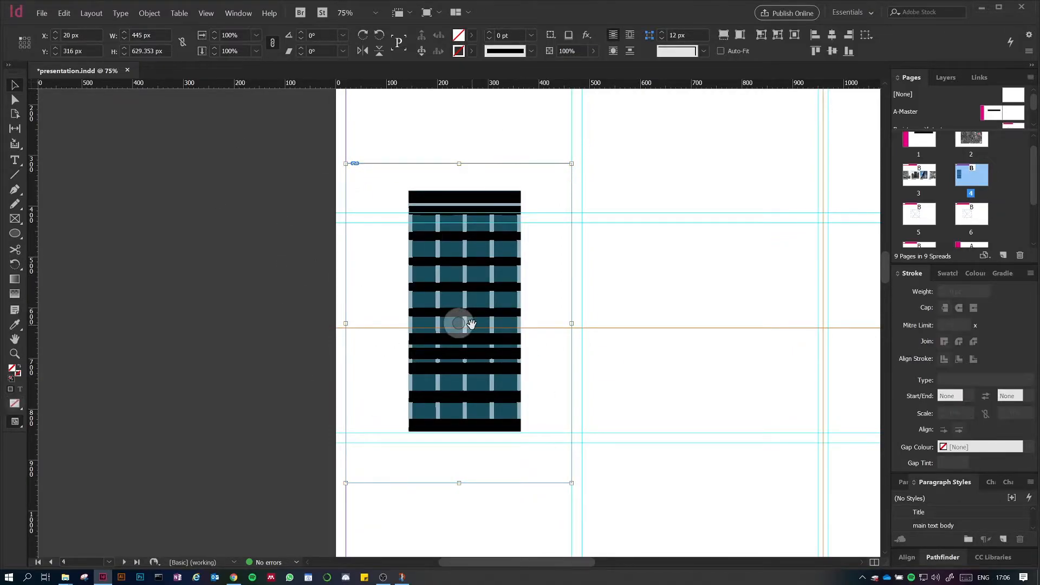
{"action": "left_click", "coordinate": [654, 259]}
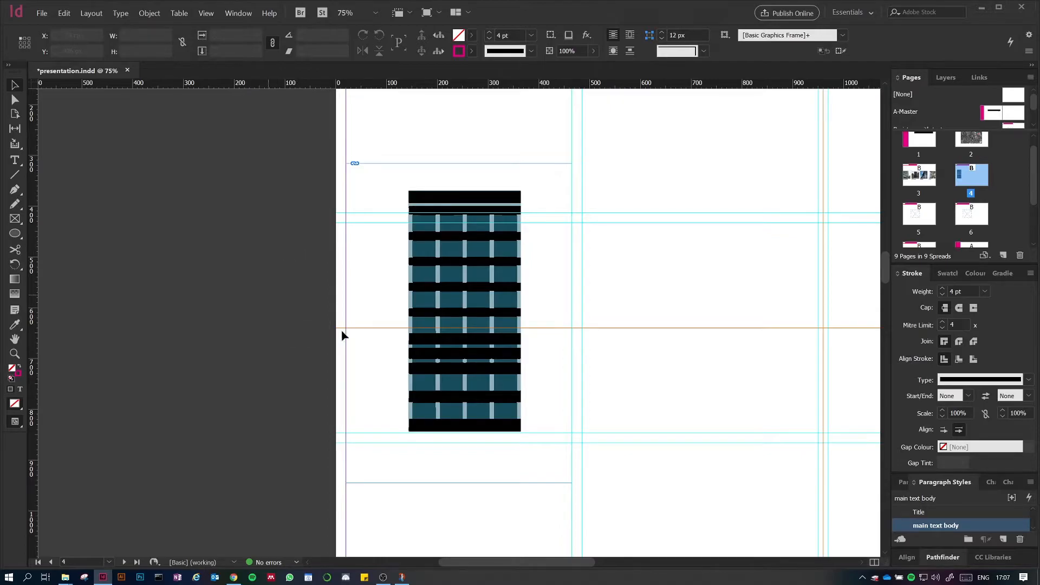
{"action": "left_click", "coordinate": [353, 275]}
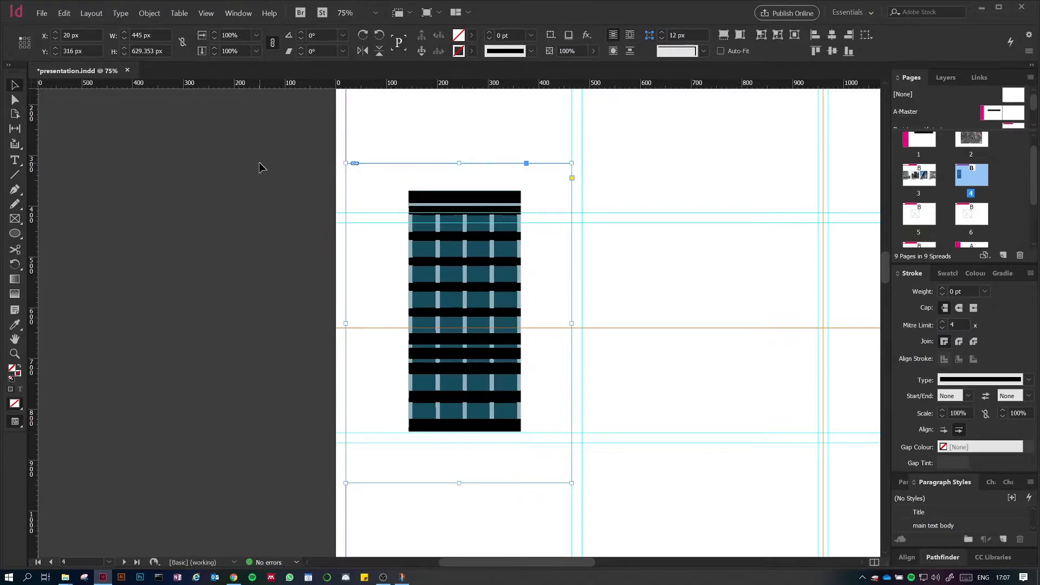
Step: Crop the elevation graphic's frame to the building's edges, about 222 px wide by 479 px high
{"action": "left_click_drag", "start_coordinate": [344, 162], "coordinate": [404, 190]}
{"action": "left_click_drag", "start_coordinate": [571, 482], "coordinate": [520, 437]}
{"action": "left_click_drag", "start_coordinate": [405, 436], "coordinate": [406, 433]}
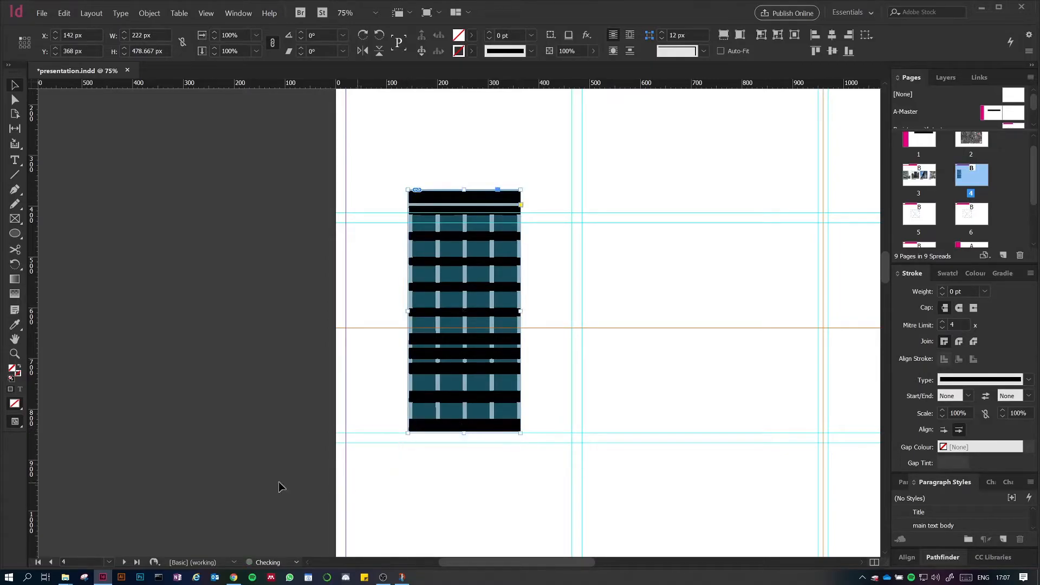
Step: Move the elevation graphic to the page's left margin and scale it between the middle row guides, about 193 px wide by 413 px high
{"action": "key", "text": "ctrl+minus"}
{"action": "key", "text": "ctrl+minus"}
{"action": "left_click_drag", "start_coordinate": [478, 307], "coordinate": [402, 292]}
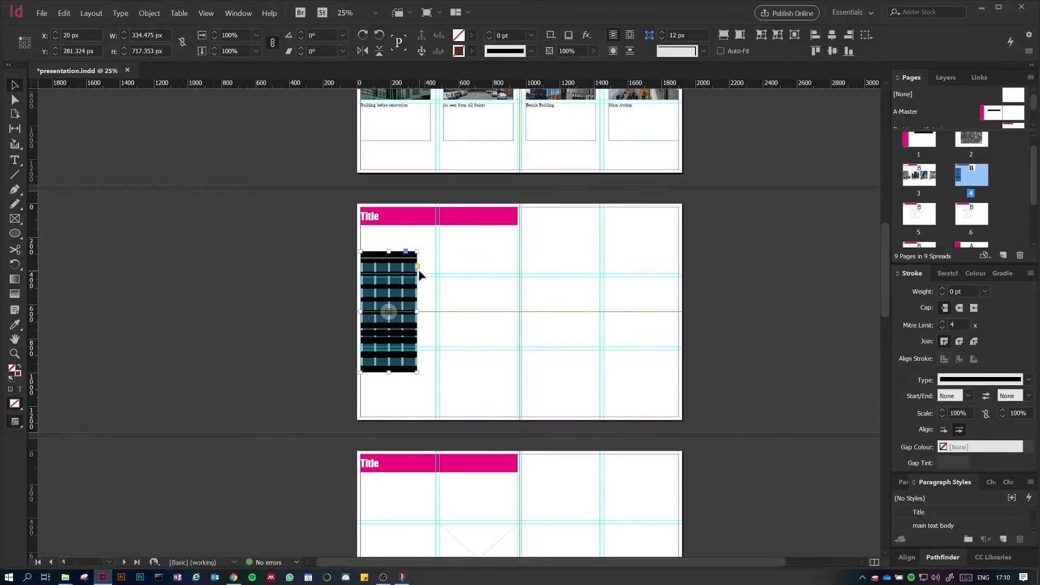
{"action": "left_click_drag", "start_coordinate": [417, 372], "coordinate": [404, 346]}
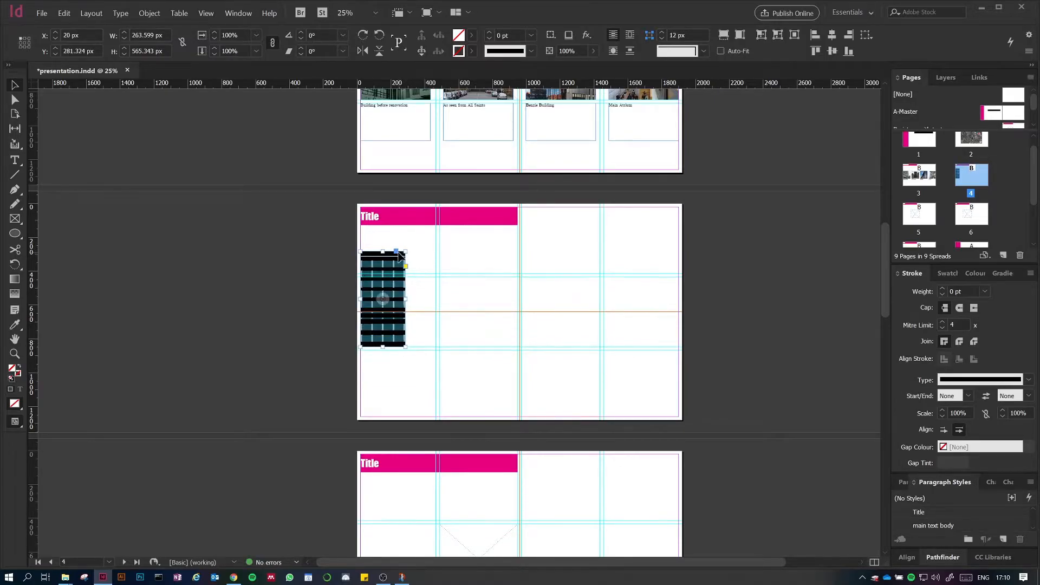
{"action": "left_click_drag", "start_coordinate": [405, 251], "coordinate": [392, 277]}
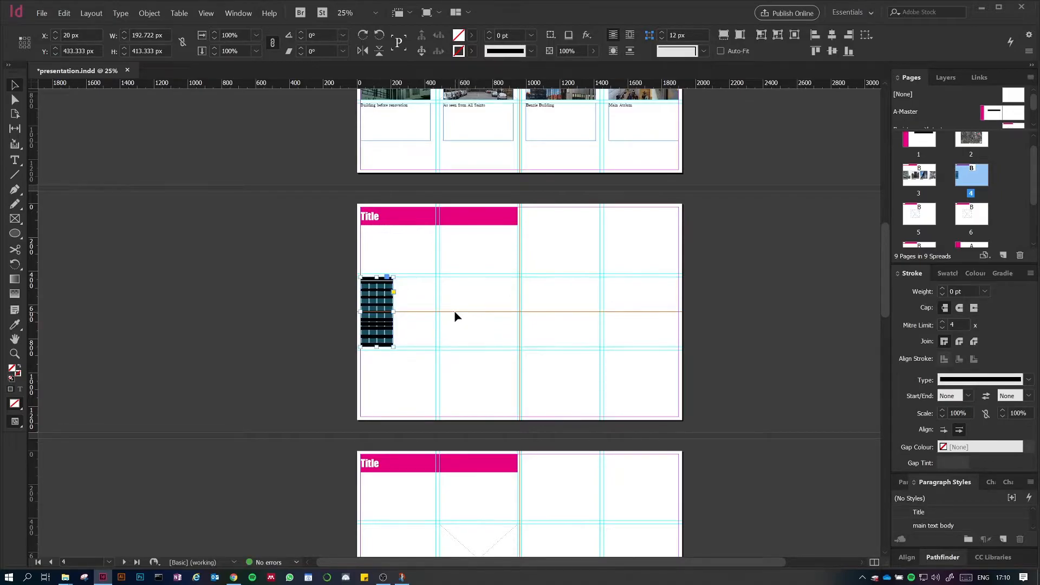
Step: Duplicate the elevation graphic into the other three columns, aligning each copy with its column's left guide
{"action": "key", "text": "ctrl+="}
{"action": "key", "text": "ctrl+="}
{"action": "scroll", "coordinate": [691, 380], "scroll_direction": "right", "scroll_amount": 5}
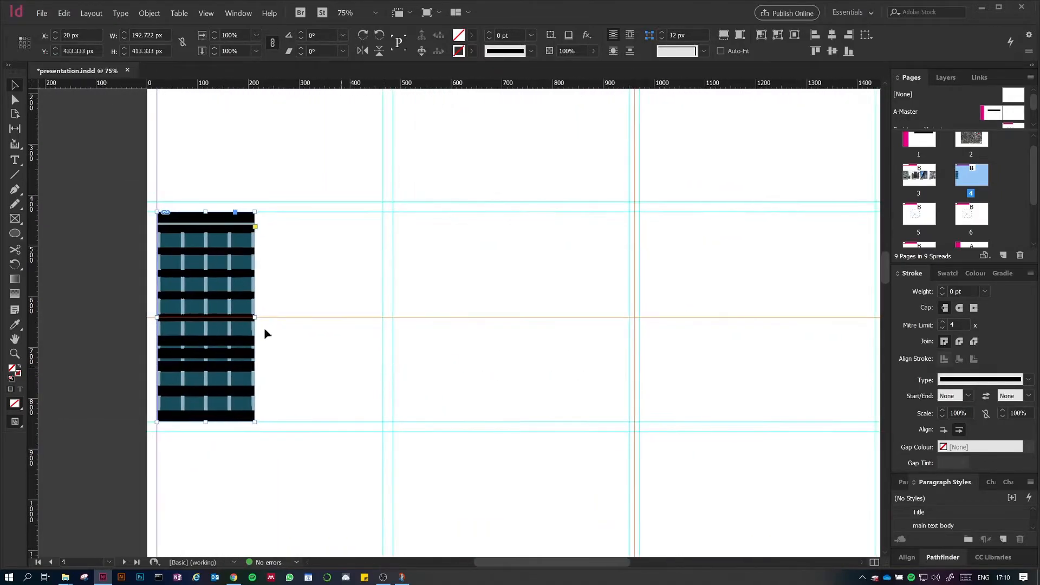
{"action": "left_click_drag", "start_coordinate": [238, 282], "coordinate": [687, 291]}
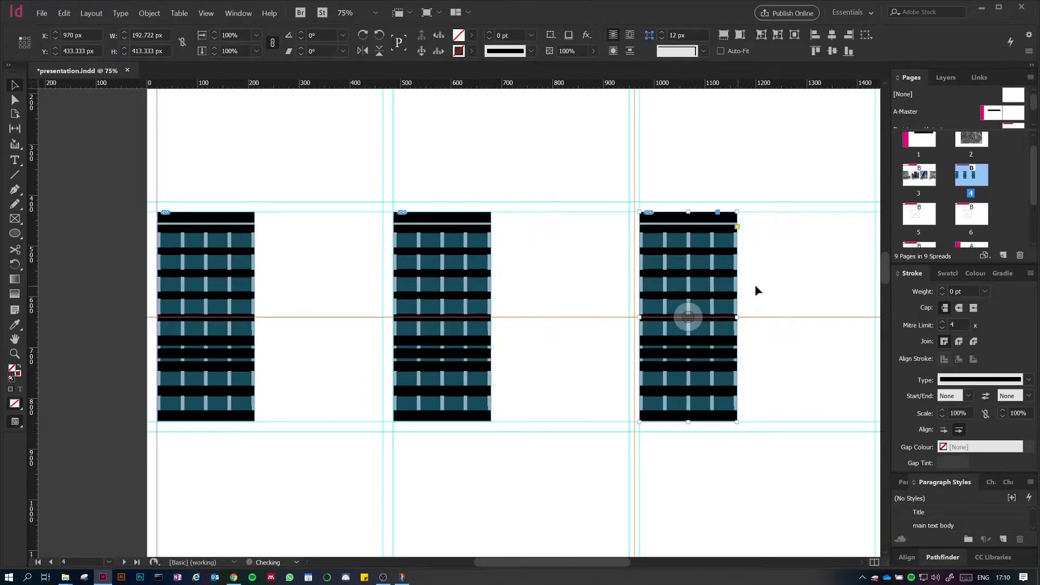
{"action": "scroll", "coordinate": [520, 293], "scroll_direction": "right", "scroll_amount": 6}
{"action": "left_click_drag", "start_coordinate": [393, 274], "coordinate": [637, 279]}
{"action": "left_click_drag", "start_coordinate": [321, 439], "coordinate": [650, 429]}
{"action": "left_click_drag", "start_coordinate": [364, 465], "coordinate": [569, 462]}
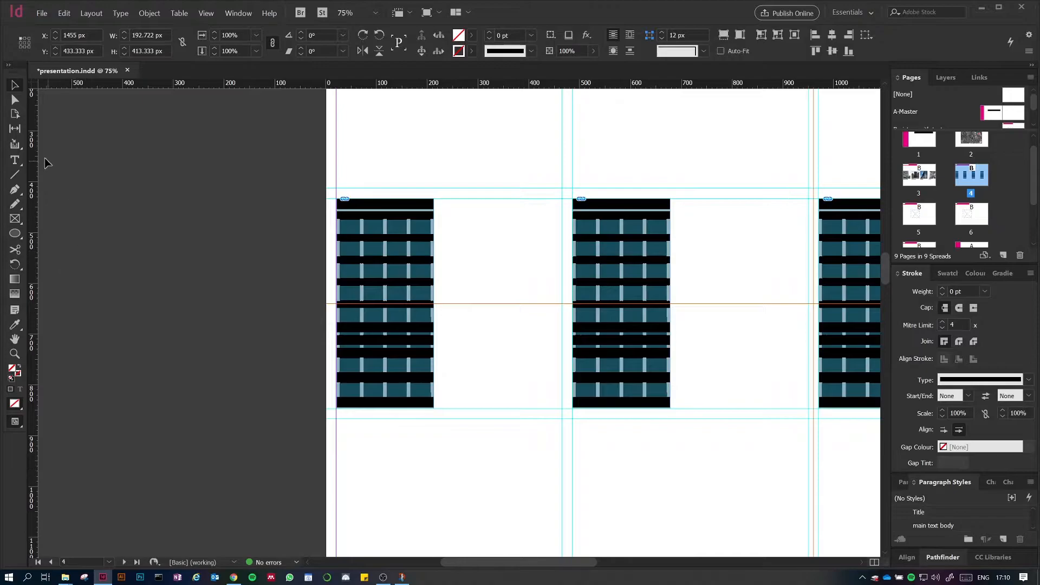
Step: Draw an outlined rectangle about 214 px wide by 140 px high around the upper floors of the first elevation
{"action": "left_click", "coordinate": [400, 159]}
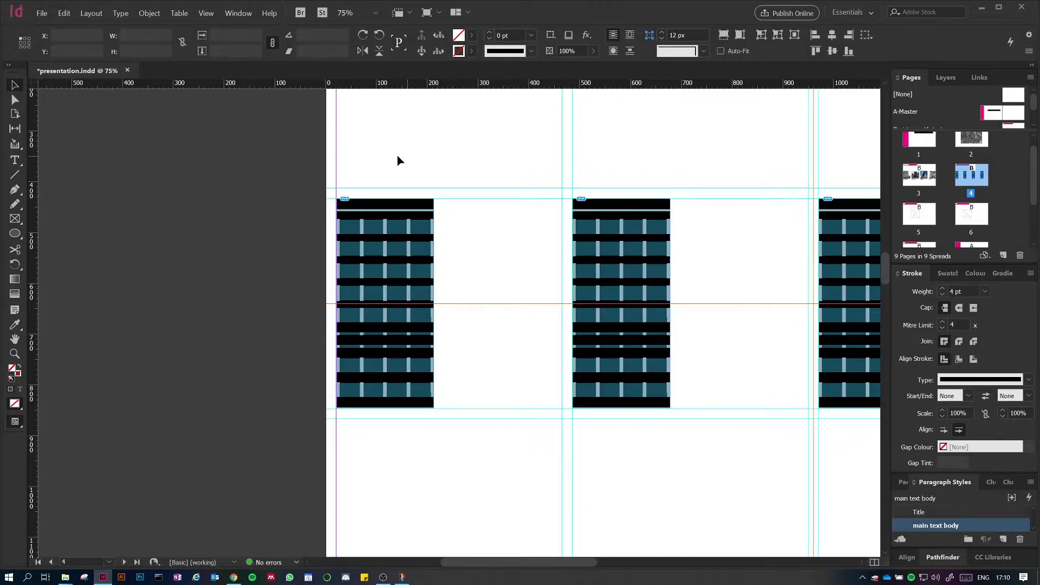
{"action": "left_click", "coordinate": [15, 234]}
{"action": "left_click", "coordinate": [56, 235]}
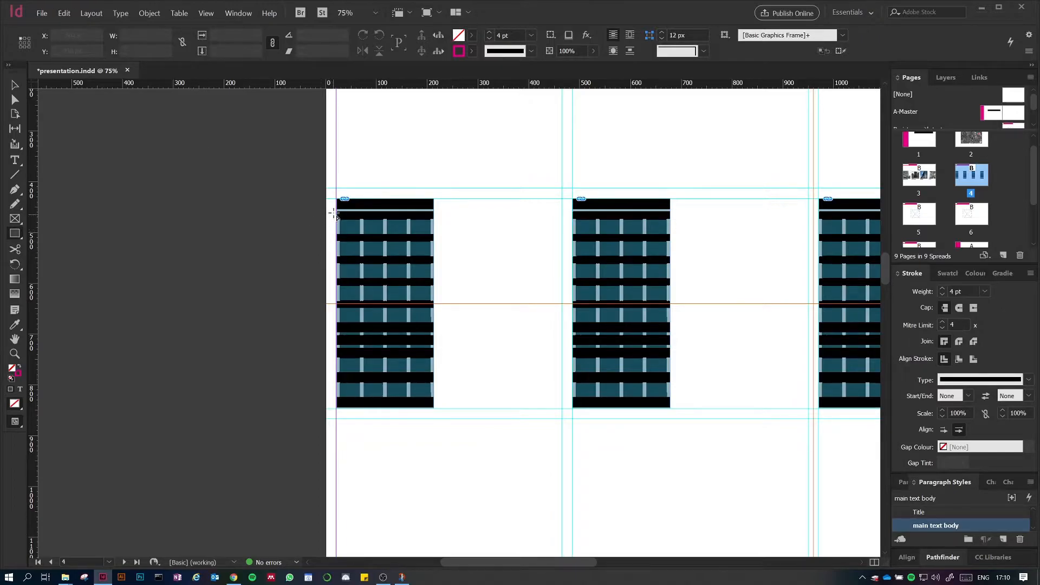
{"action": "left_click_drag", "start_coordinate": [331, 211], "coordinate": [439, 282]}
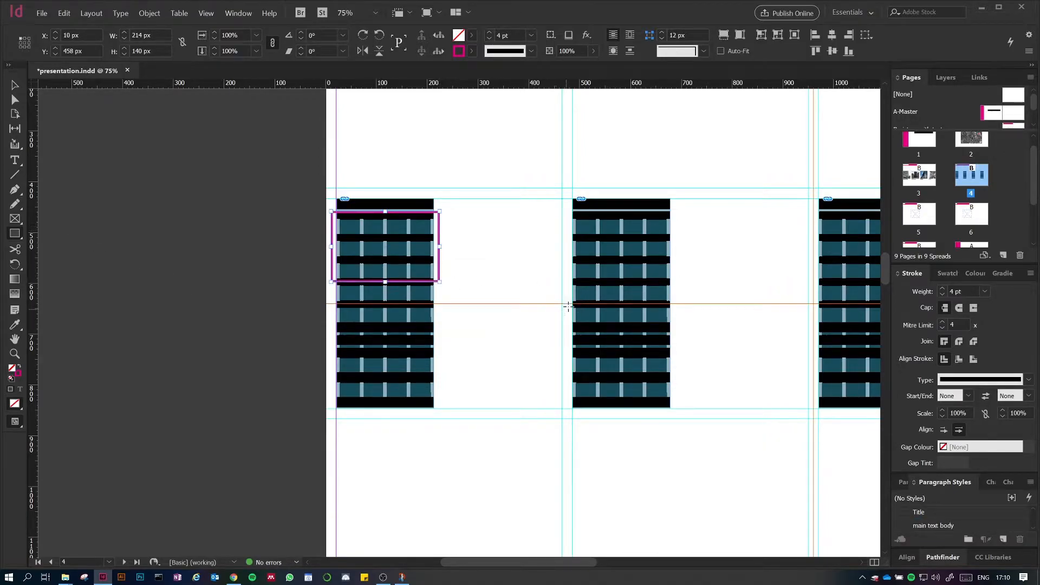
Step: Outline progressively lower floors on the other elevations with rectangles, about 214 by 100 px on the second and 218 by 72 px on the fourth
{"action": "left_click_drag", "start_coordinate": [567, 279], "coordinate": [386, 357]}
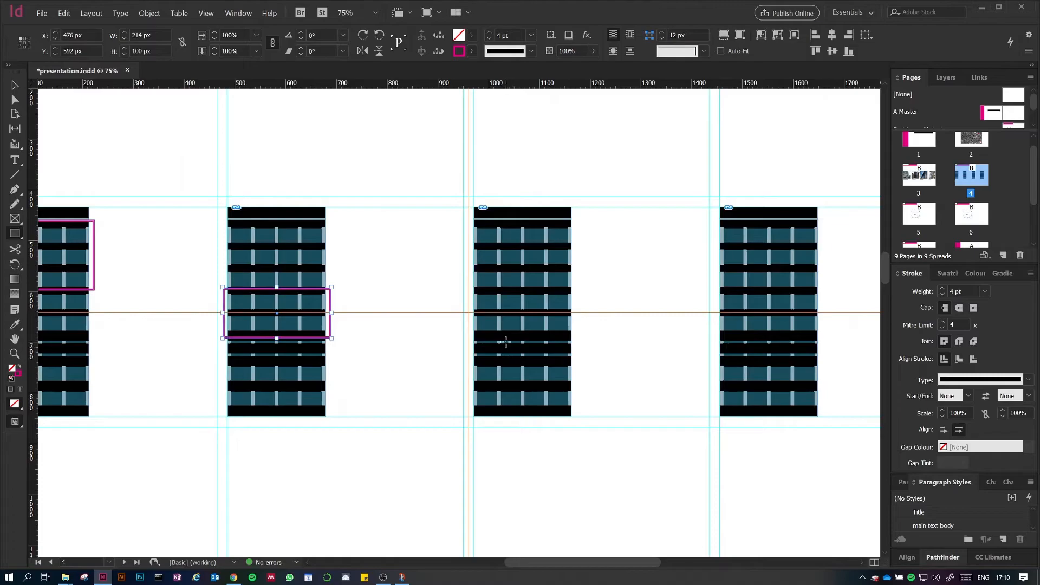
{"action": "left_click_drag", "start_coordinate": [473, 334], "coordinate": [574, 383]}
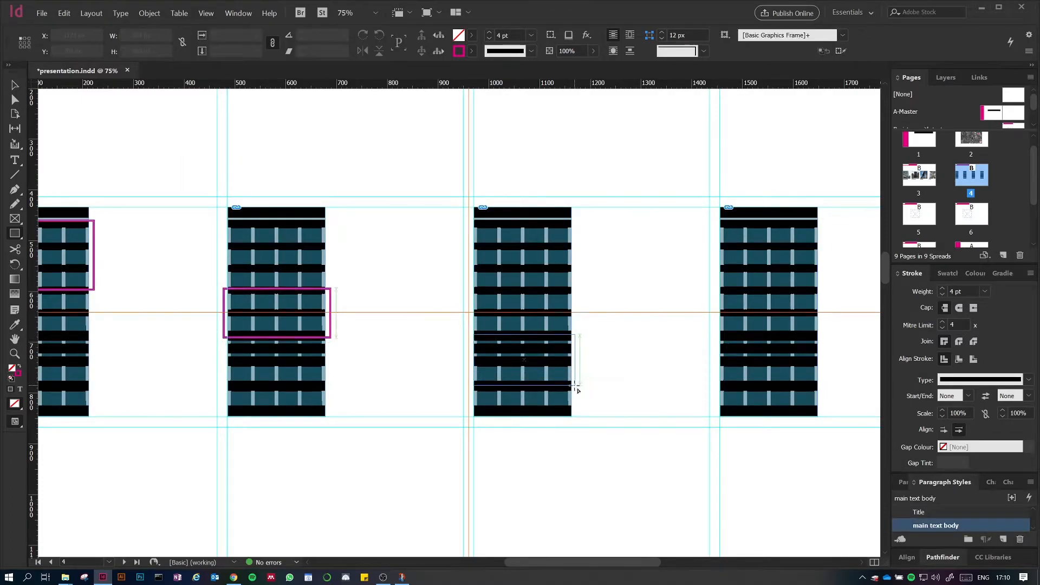
{"action": "left_click_drag", "start_coordinate": [713, 386], "coordinate": [823, 421]}
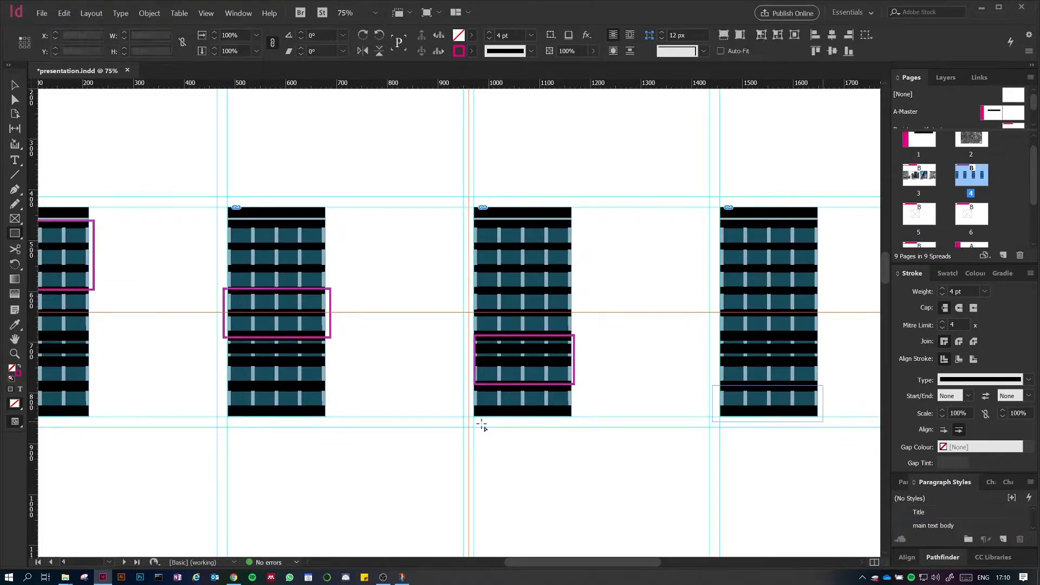
{"action": "key", "text": "v"}
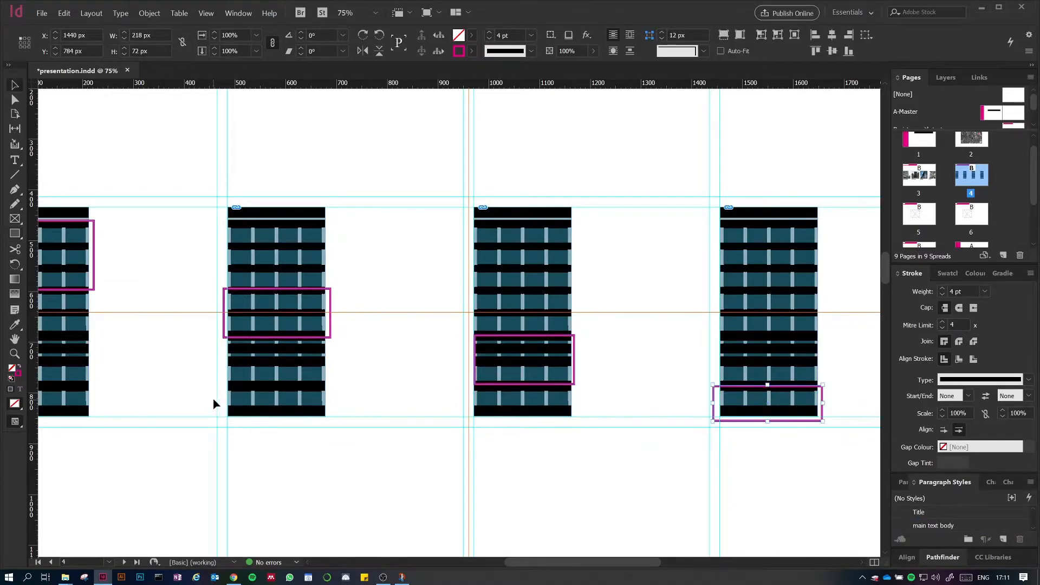
Step: Draw a text frame beside the first elevation, about 223 px wide by 187 px high
{"action": "left_click", "coordinate": [162, 365]}
{"action": "left_click_drag", "start_coordinate": [162, 378], "coordinate": [380, 377]}
{"action": "left_click", "coordinate": [15, 159]}
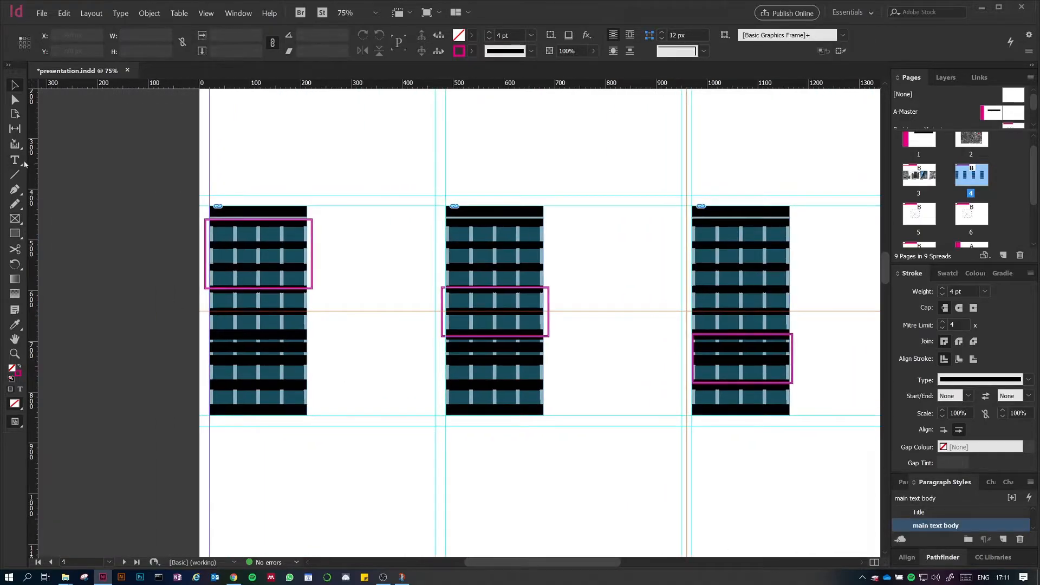
{"action": "left_click_drag", "start_coordinate": [321, 205], "coordinate": [434, 300]}
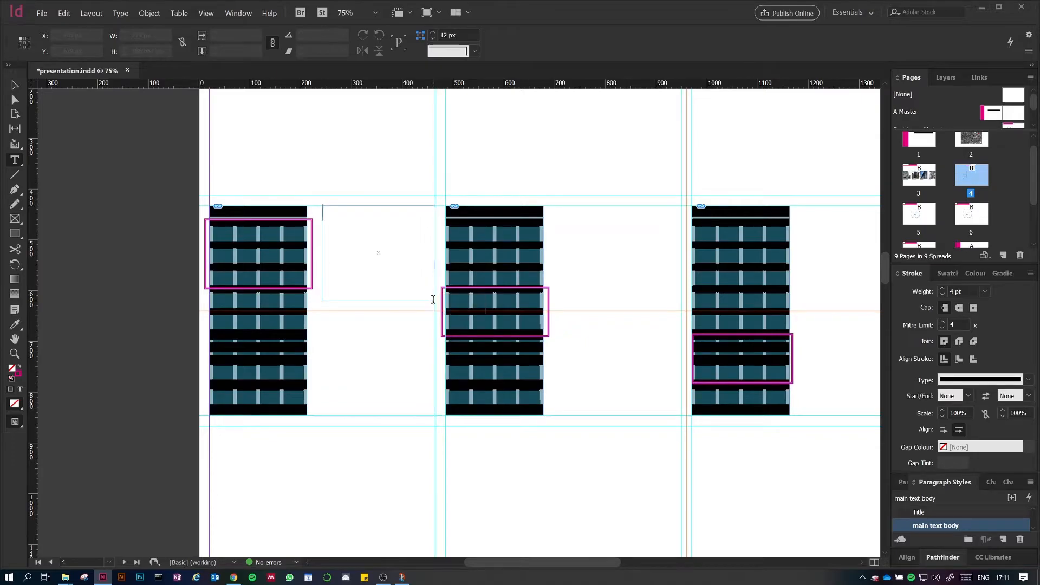
{"action": "scroll", "coordinate": [951, 531], "scroll_direction": "up", "scroll_amount": 1}
{"action": "scroll", "coordinate": [952, 531], "scroll_direction": "down", "scroll_amount": 1}
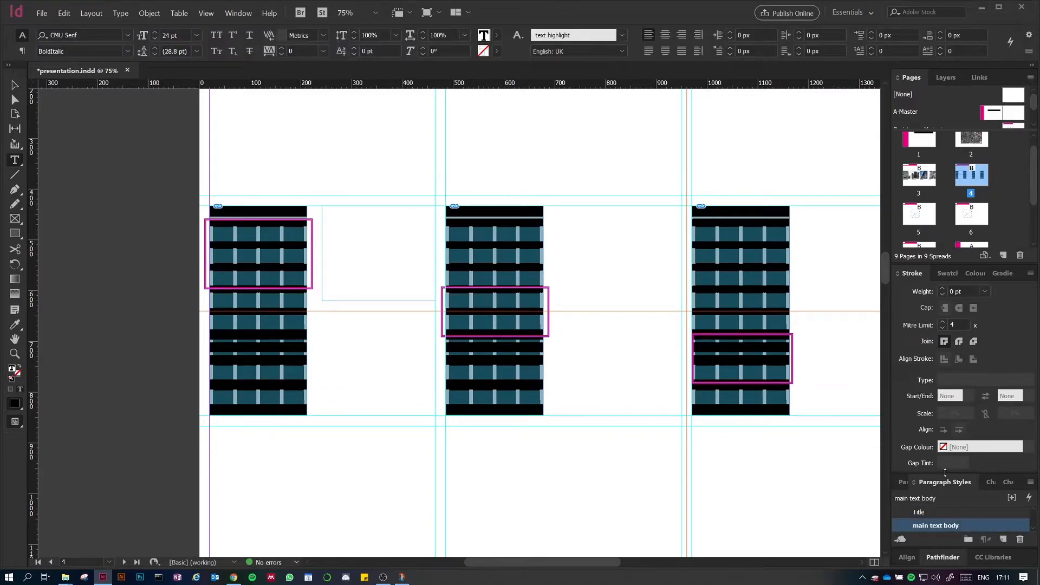
Step: Apply the "diagram text" character style in the new frame and enter "SCHOOL OF ARCHITECTURE"
{"action": "left_click_drag", "start_coordinate": [943, 466], "coordinate": [945, 346]}
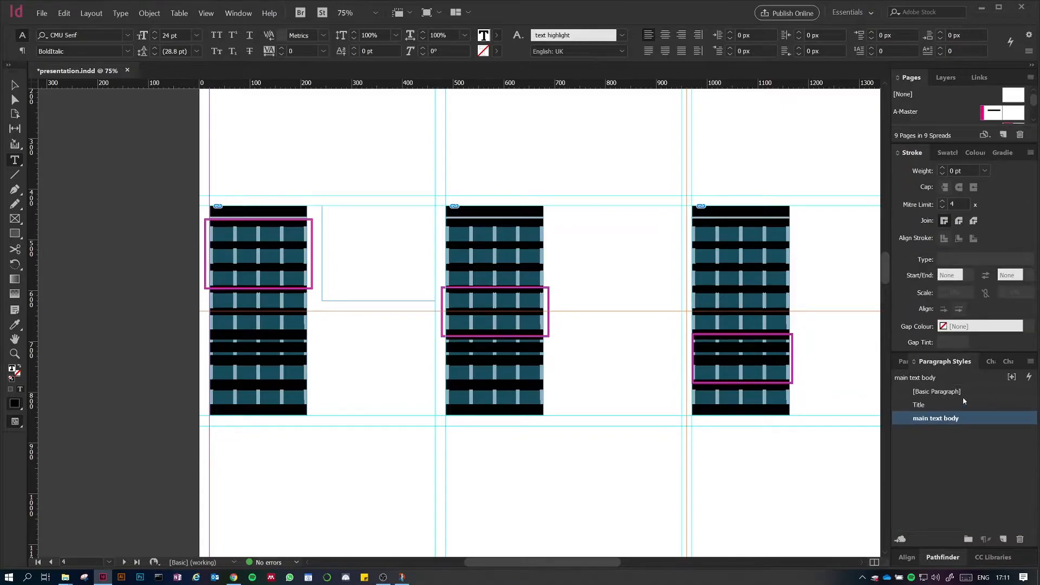
{"action": "left_click", "coordinate": [994, 363]}
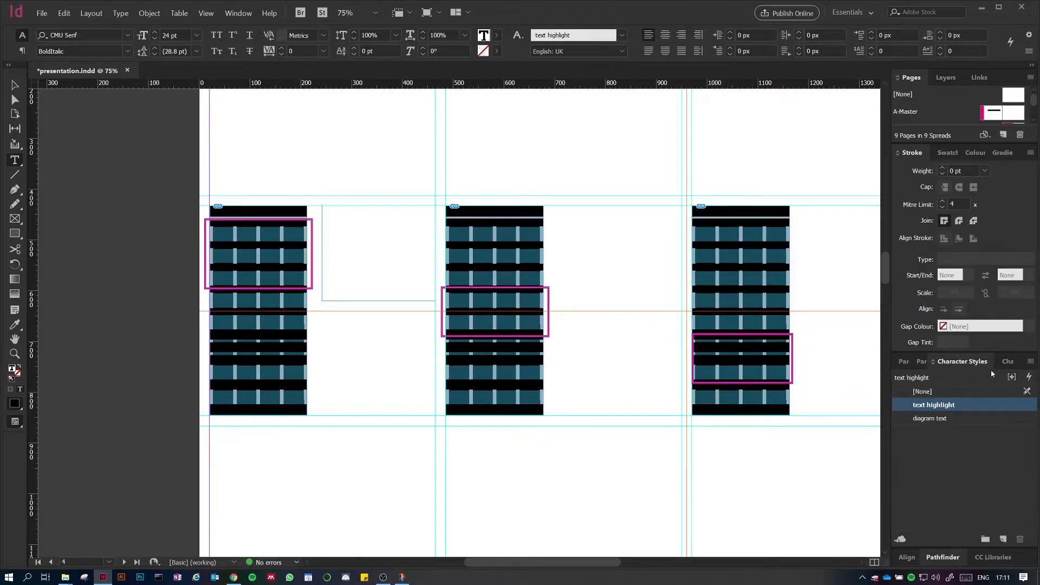
{"action": "left_click", "coordinate": [932, 418]}
{"action": "left_click", "coordinate": [393, 259]}
{"action": "type", "text": "SCHOOL OF ARCHITEC"}
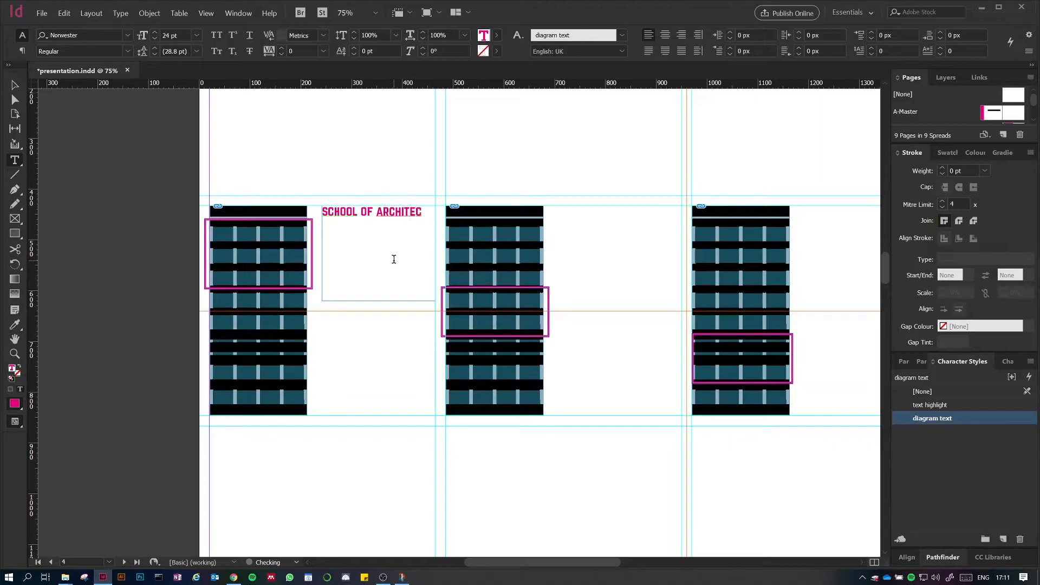
{"action": "type", "text": "TURE"}
{"action": "key", "text": "Escape"}
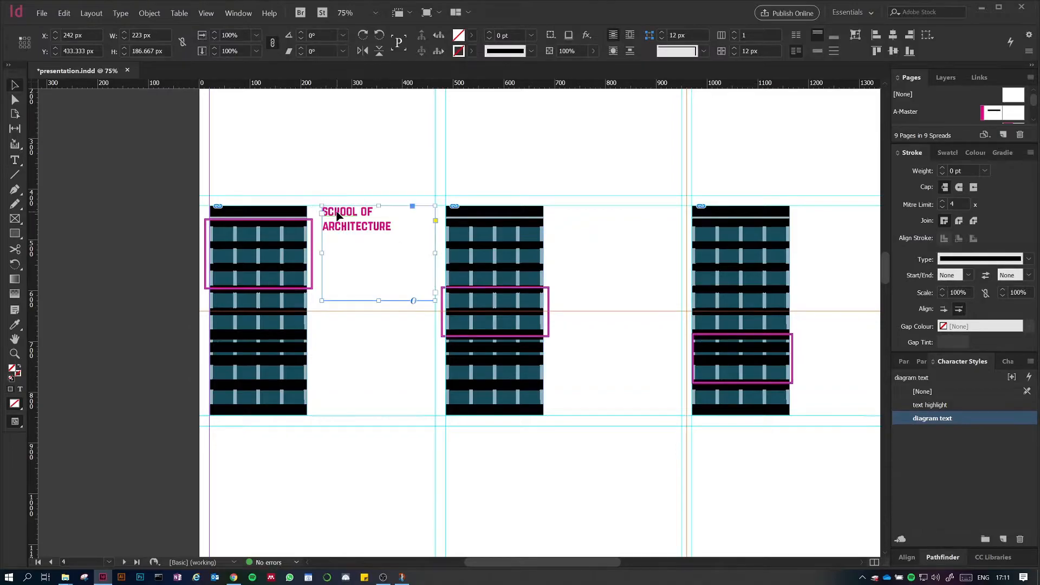
Step: Shrink the label frame to about 164 by 100 px and duplicate it beside the second elevation's rectangle with the text "Floors 4 and 5"
{"action": "left_click_drag", "start_coordinate": [435, 300], "coordinate": [407, 257]}
{"action": "left_click_drag", "start_coordinate": [339, 223], "coordinate": [574, 316]}
{"action": "double_click", "coordinate": [587, 323]}
{"action": "key", "text": "ctrl+a"}
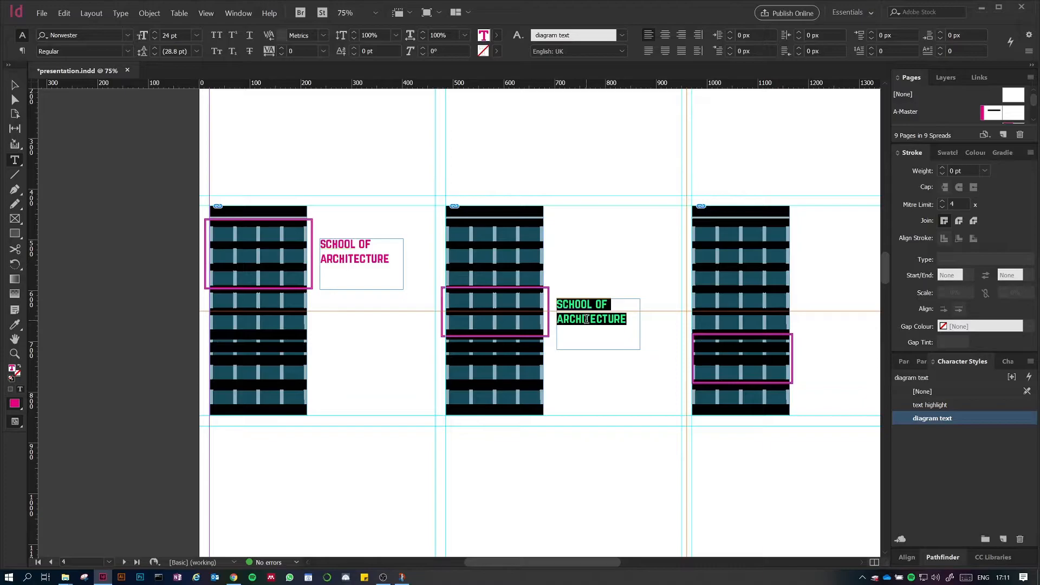
{"action": "type", "text": "Floor"}
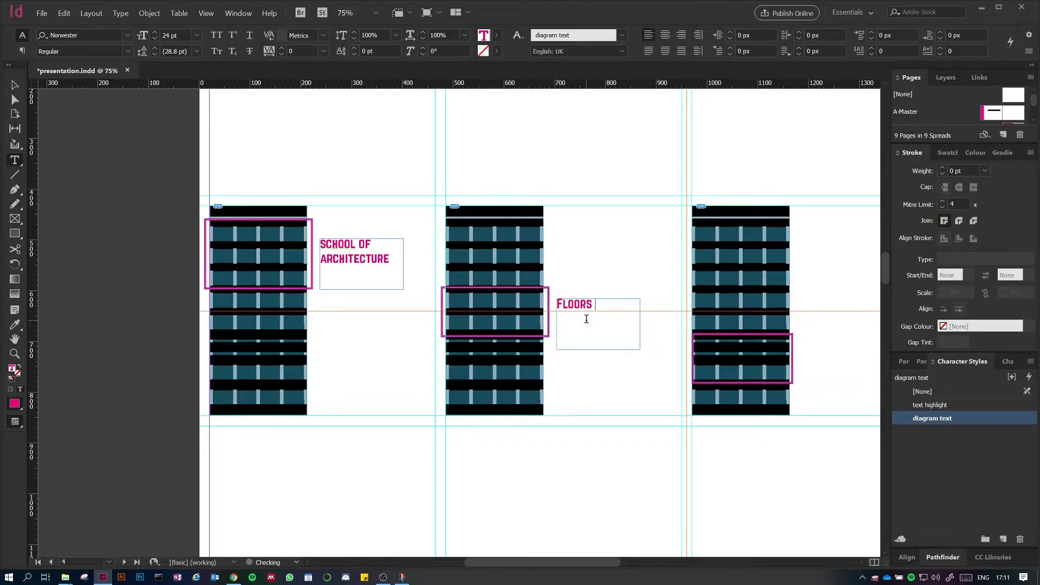
{"action": "type", "text": "4 AND 4"}
{"action": "key", "text": "BackSpace"}
{"action": "type", "text": "5"}
{"action": "key", "text": "Escape"}
Step: Duplicate the label beside the third elevation's rectangle and change its text to "Floors 1 to 3"
{"action": "left_click_drag", "start_coordinate": [600, 312], "coordinate": [752, 367]}
{"action": "double_click", "coordinate": [652, 361]}
{"action": "type", "text": "1 TO 3"}
{"action": "key", "text": "Escape"}
Step: Duplicate the label beside the fourth elevation's rectangle and replace its text with "GROUND FLOOR"
{"action": "left_click_drag", "start_coordinate": [704, 497], "coordinate": [432, 482]}
{"action": "left_click_drag", "start_coordinate": [368, 337], "coordinate": [618, 392]}
{"action": "left_click_drag", "start_coordinate": [364, 347], "coordinate": [618, 380]}
{"action": "double_click", "coordinate": [619, 383]}
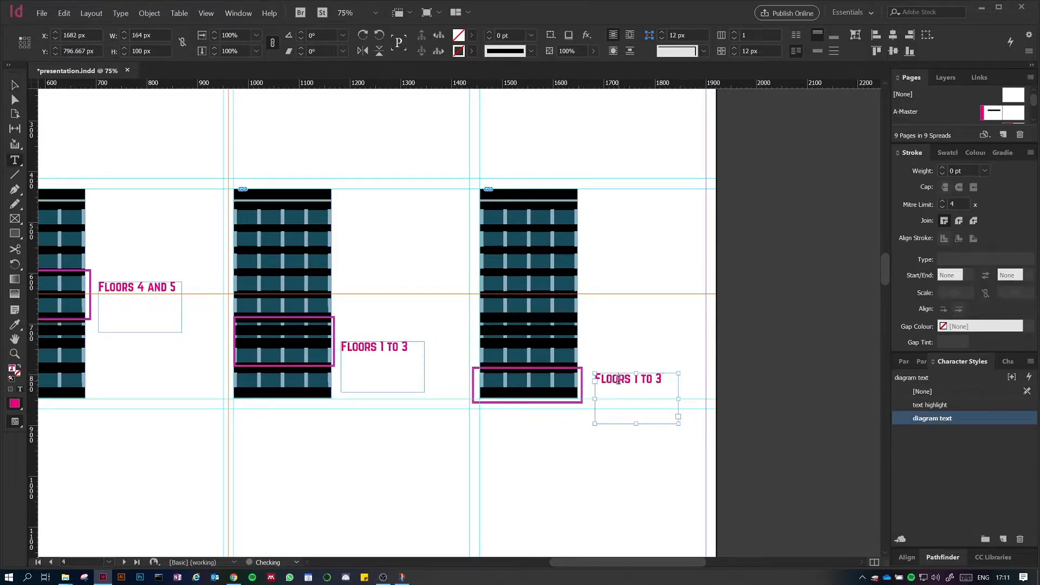
{"action": "key", "text": "ctrl+a"}
{"action": "type", "text": "GRO"}
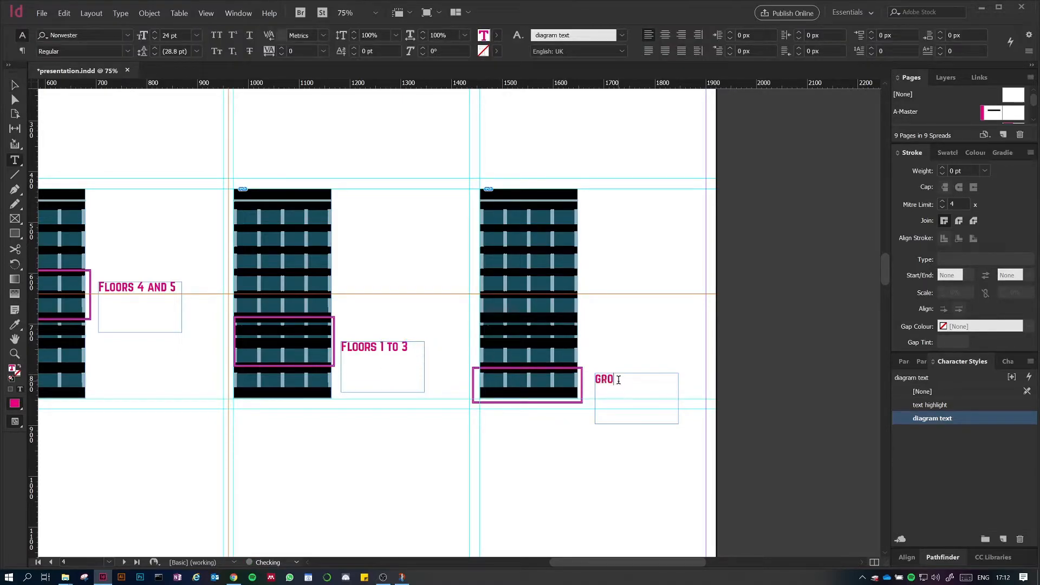
{"action": "type", "text": "UND FLOOR"}
{"action": "key", "text": "Escape"}
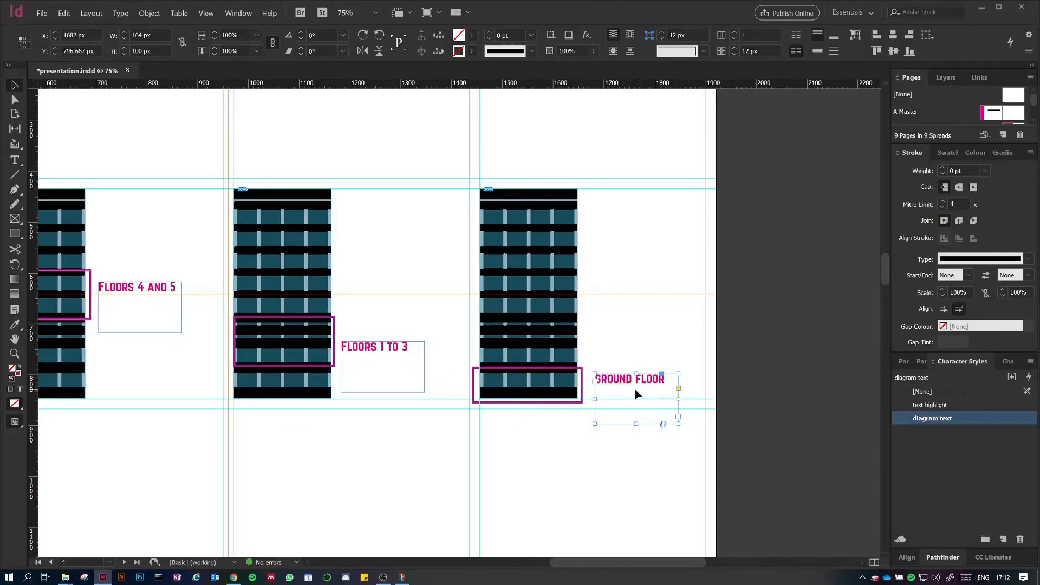
Step: Fit the ground floor and "Floors 1 to 3" frames to their text, and raise the latter to its rectangle's top edge
{"action": "mouse_move", "coordinate": [677, 424]}
{"action": "left_mouse_down"}
{"action": "mouse_move", "coordinate": [666, 399]}
{"action": "mouse_move", "coordinate": [672, 439]}
{"action": "left_mouse_up"}
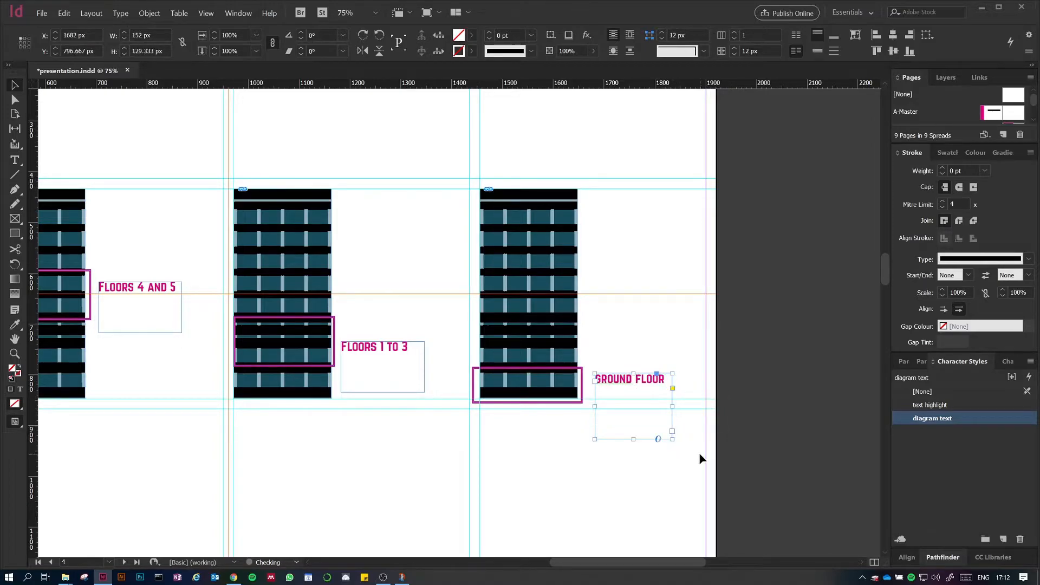
{"action": "key", "text": "ctrl+alt+c"}
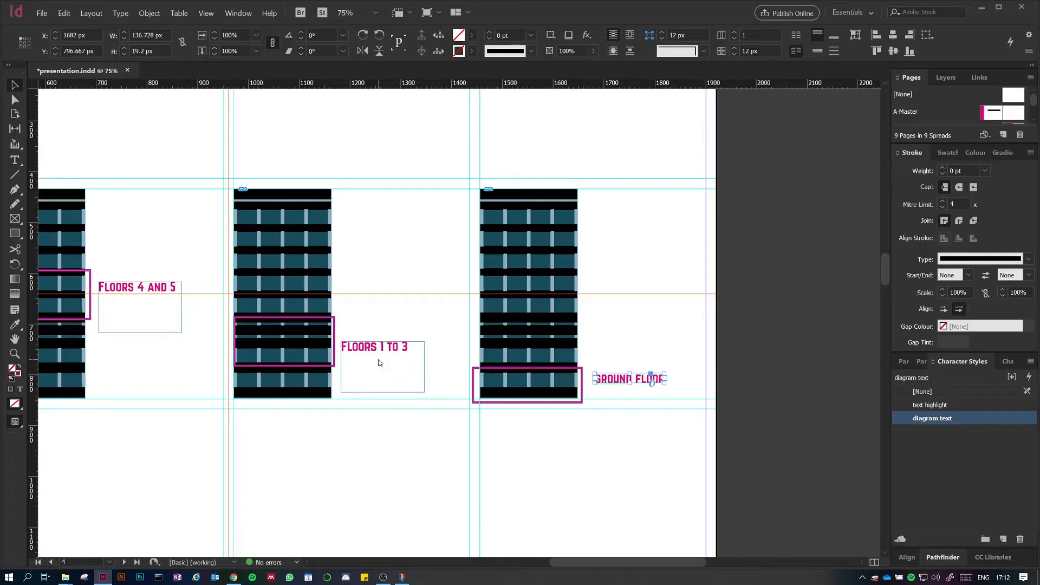
{"action": "left_click", "coordinate": [372, 382]}
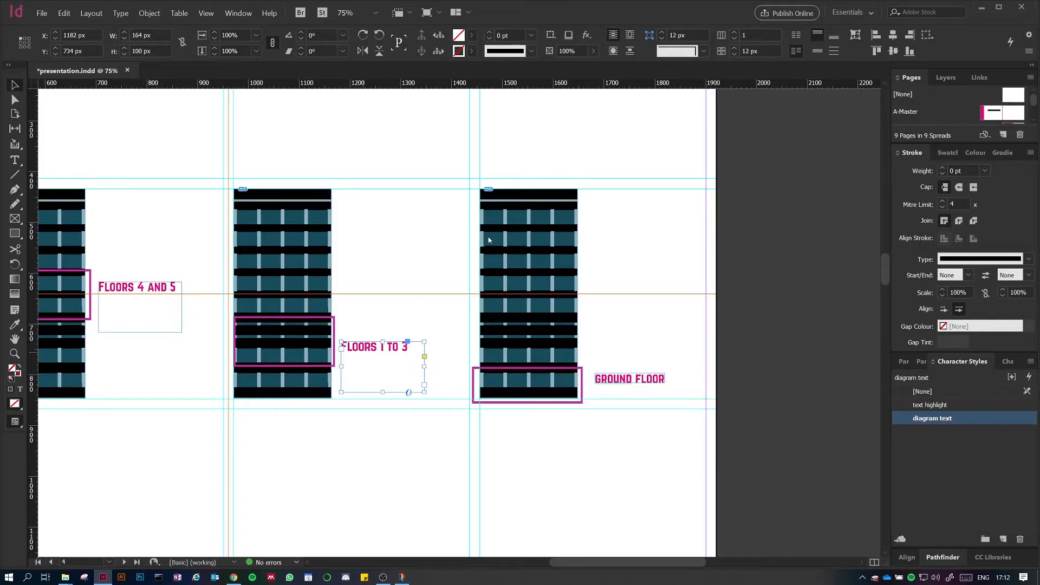
{"action": "key", "text": "ctrl+alt+c"}
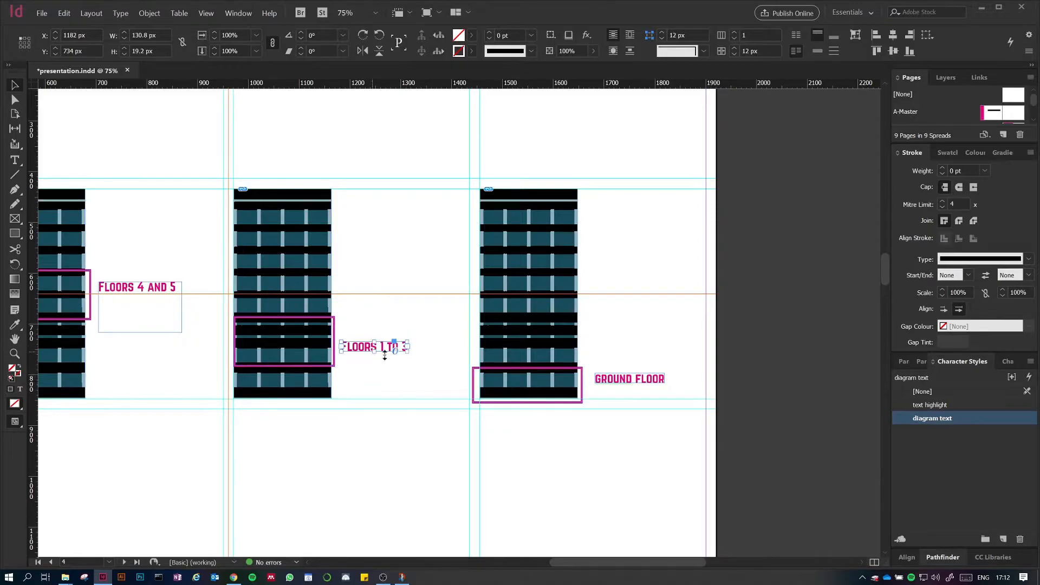
{"action": "left_click_drag", "start_coordinate": [379, 350], "coordinate": [360, 325]}
Step: Review the frame fitting options for the third elevation graphic and close them
{"action": "left_click", "coordinate": [287, 239]}
{"action": "right_click", "coordinate": [273, 236]}
{"action": "mouse_move", "coordinate": [325, 428]}
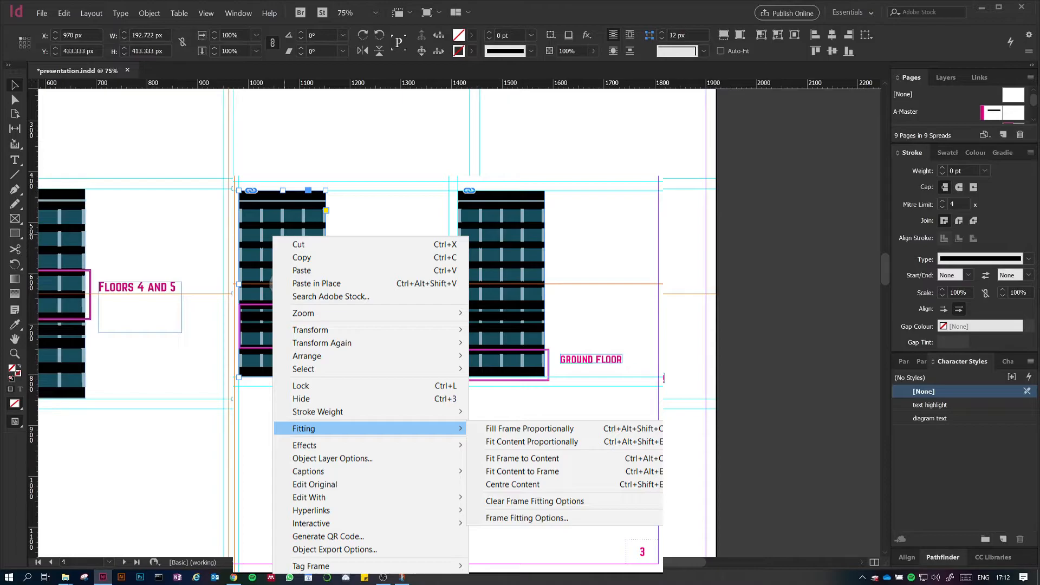
{"action": "left_click", "coordinate": [474, 429]}
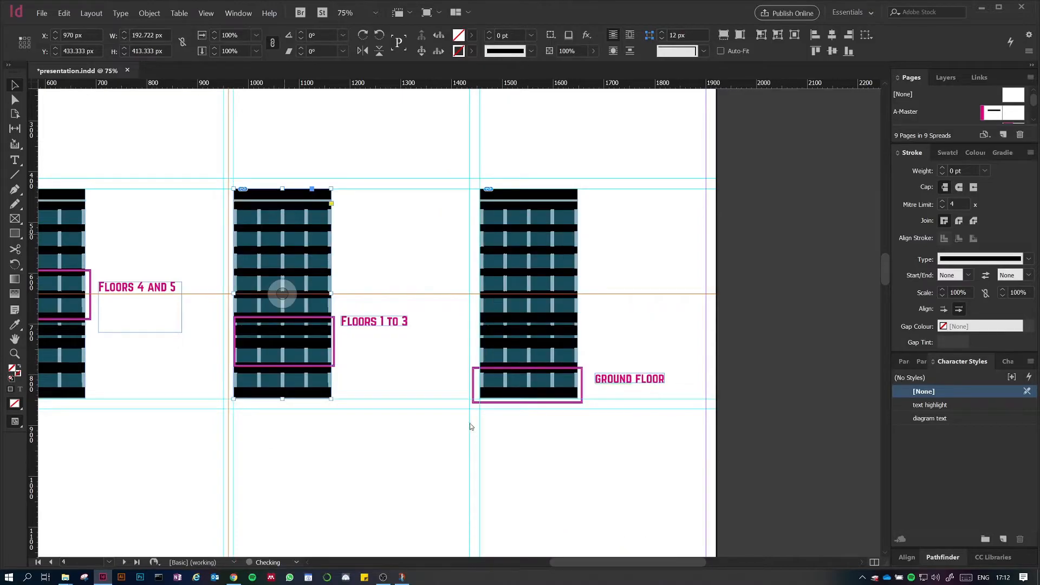
{"action": "left_click", "coordinate": [407, 244]}
Step: Fit the "Floors 4 and 5" and "School of Architecture" frames to their text and align both with the tops of their rectangles
{"action": "scroll", "coordinate": [460, 266], "scroll_direction": "left", "scroll_amount": 5}
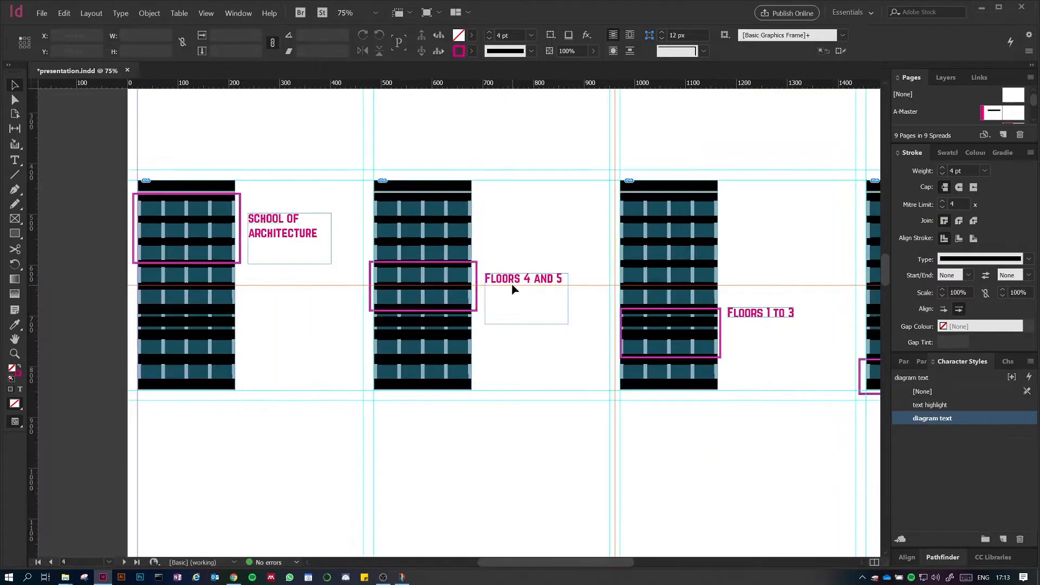
{"action": "left_click", "coordinate": [514, 282]}
{"action": "key", "text": "ctrl+alt+c"}
{"action": "left_click", "coordinate": [282, 222]}
{"action": "key", "text": "ctrl+alt+c"}
{"action": "left_click_drag", "start_coordinate": [273, 229], "coordinate": [271, 205]}
{"action": "left_click_drag", "start_coordinate": [522, 278], "coordinate": [511, 269]}
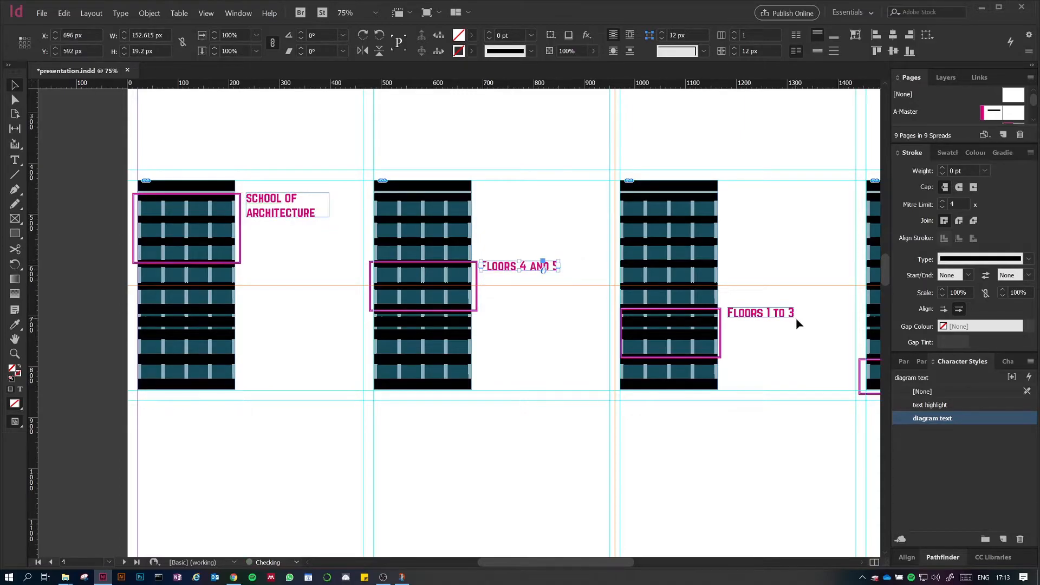
{"action": "left_click", "coordinate": [768, 352]}
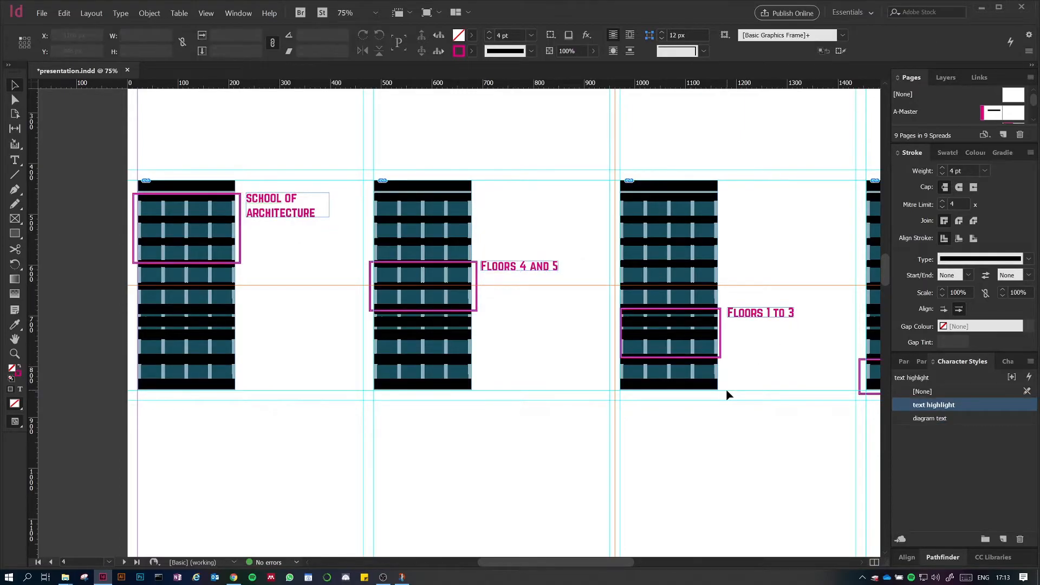
Step: Check page 4 in a full-screen preview and return to the layout view
{"action": "key", "text": "shift+w"}
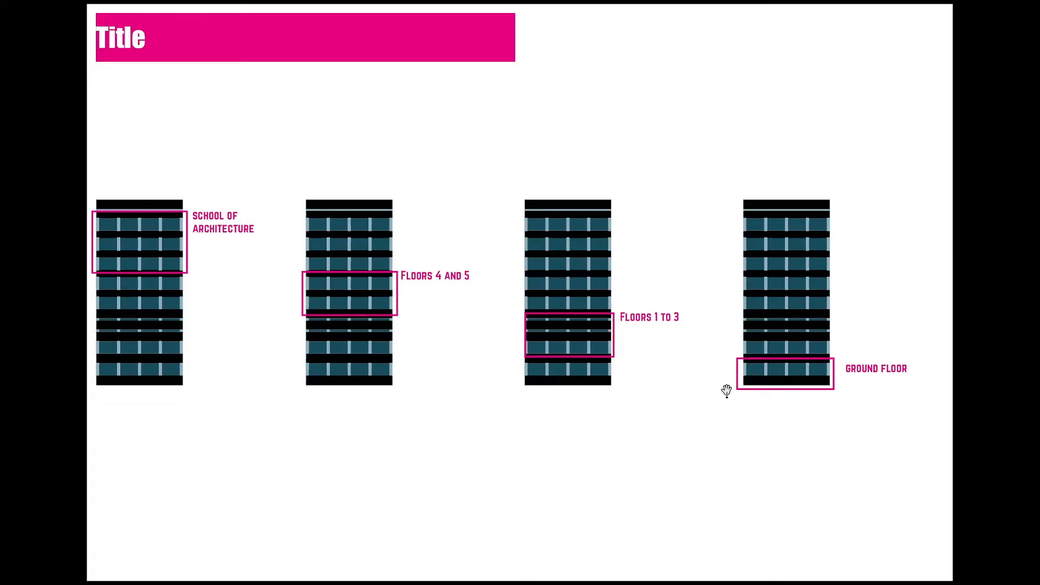
{"action": "key", "text": "Escape"}
Step: Replace the placeholder text in page 4's pink title bar with "Building Layout"
{"action": "scroll", "coordinate": [495, 342], "scroll_direction": "up", "scroll_amount": 6}
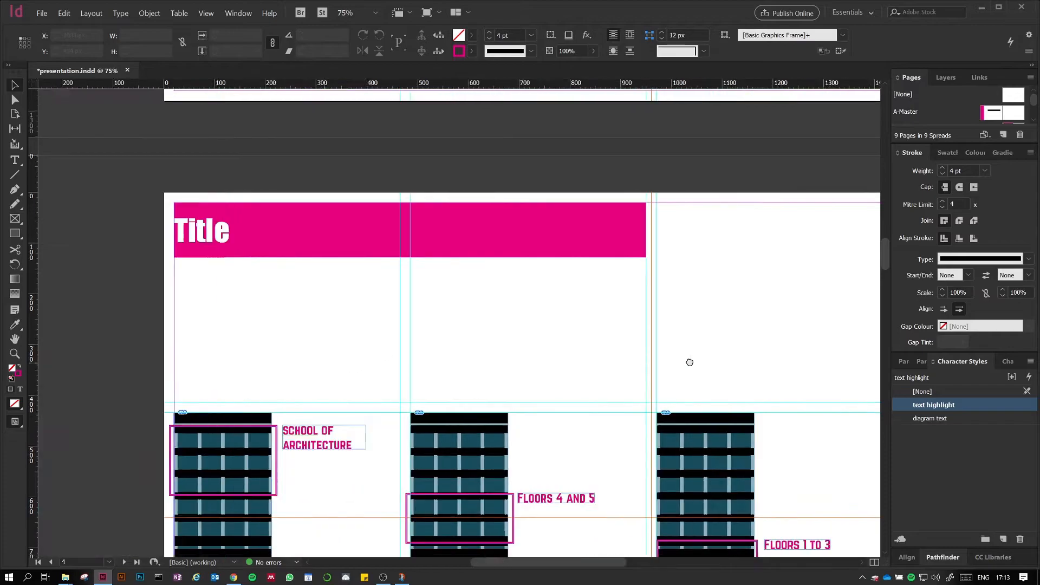
{"action": "left_click", "coordinate": [417, 233]}
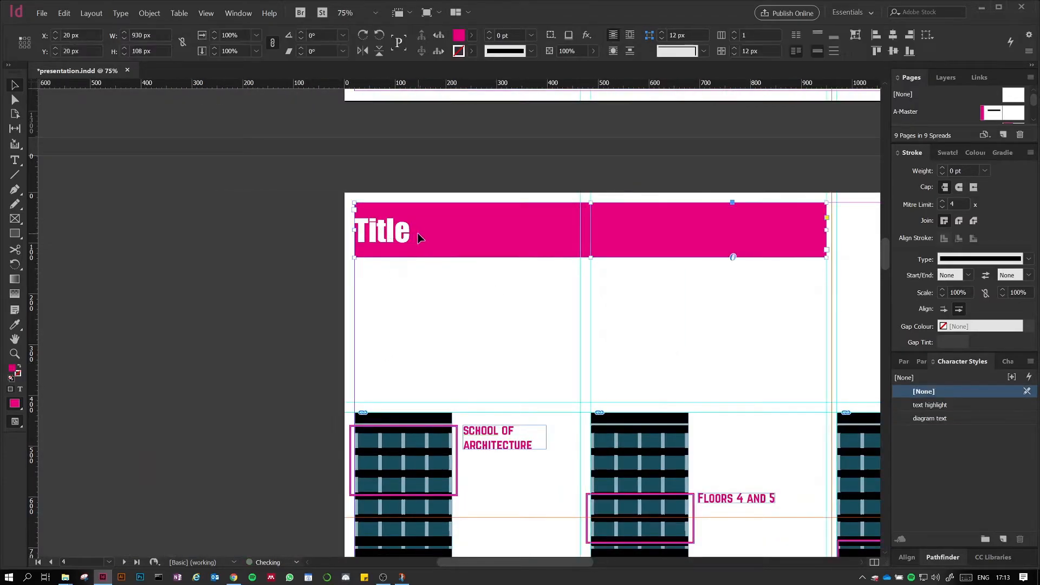
{"action": "double_click", "coordinate": [418, 233]}
{"action": "type", "text": "S"}
{"action": "double_click", "coordinate": [419, 236]}
{"action": "type", "text": "Building"}
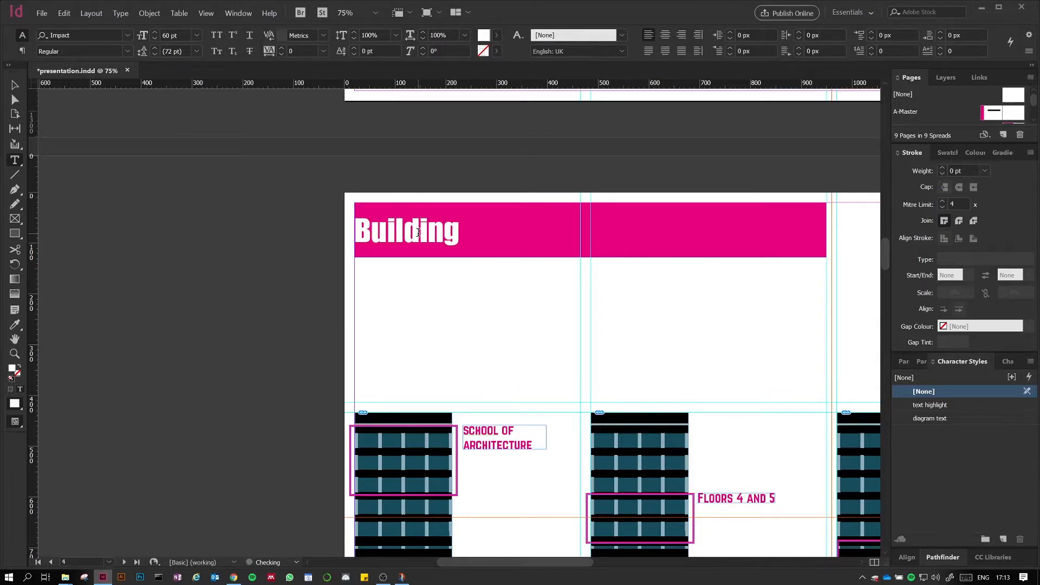
{"action": "type", "text": " Layout"}
{"action": "key", "text": "Escape"}
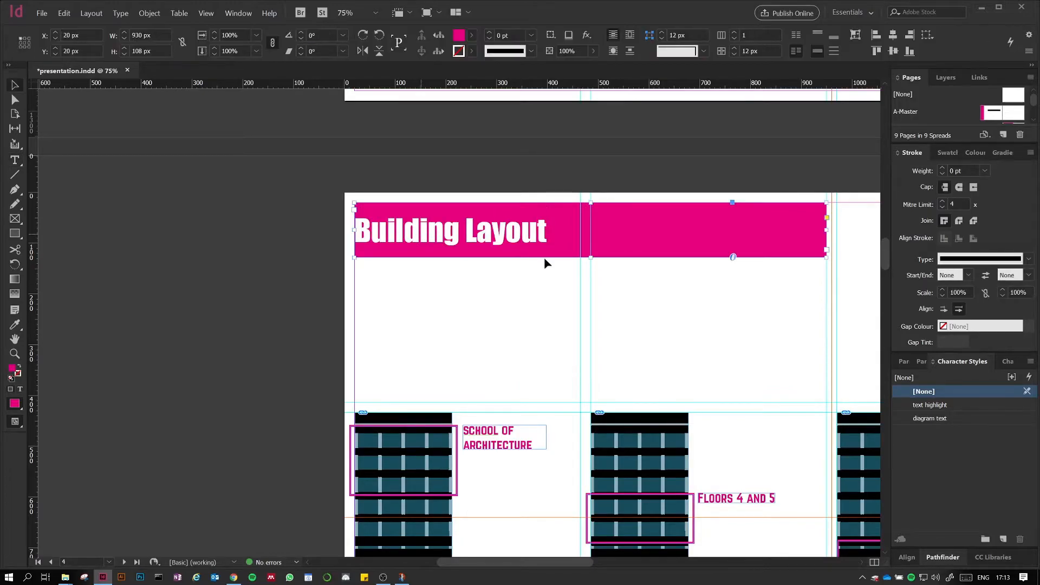
{"action": "left_click", "coordinate": [681, 308]}
Step: Review the presentation's pages from the cover to page 5 at a reduced zoom
{"action": "key", "text": "ctrl+minus"}
{"action": "key", "text": "ctrl+minus"}
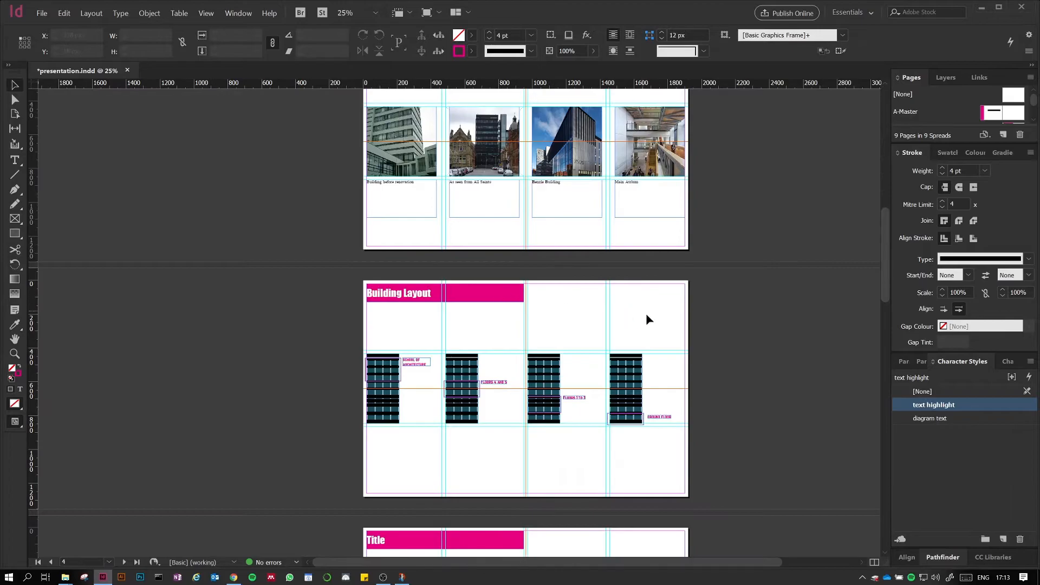
{"action": "scroll", "coordinate": [667, 330], "scroll_direction": "up", "scroll_amount": 10}
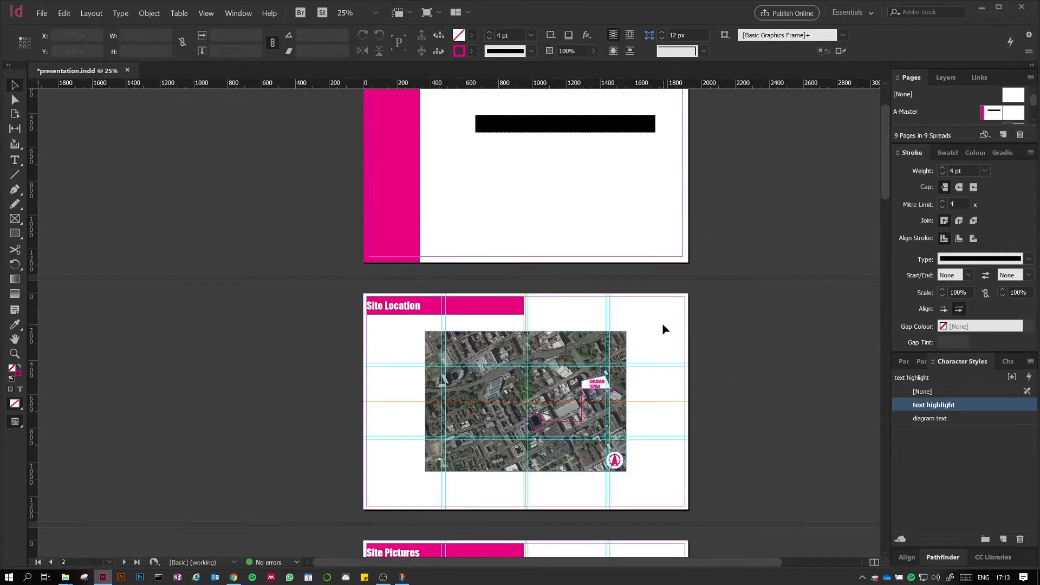
{"action": "scroll", "coordinate": [664, 327], "scroll_direction": "down", "scroll_amount": 12}
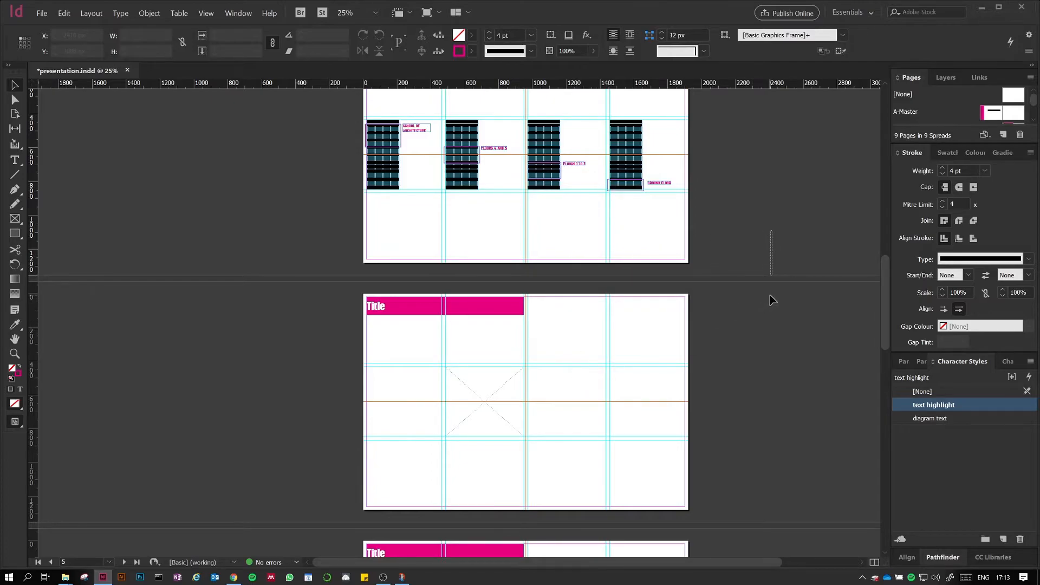
{"action": "scroll", "coordinate": [739, 355], "scroll_direction": "up", "scroll_amount": 4}
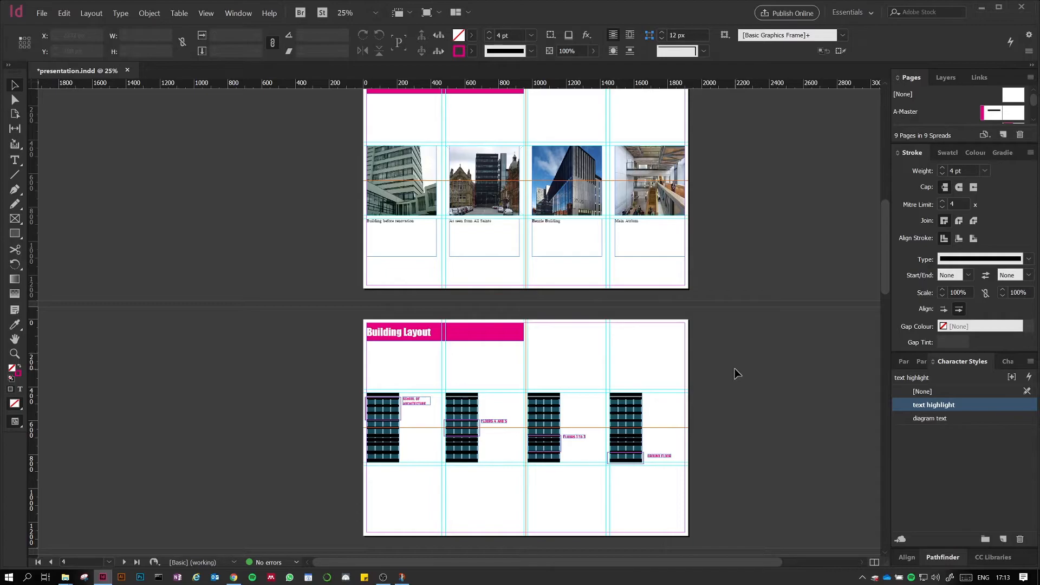
{"action": "scroll", "coordinate": [736, 372], "scroll_direction": "up", "scroll_amount": 4}
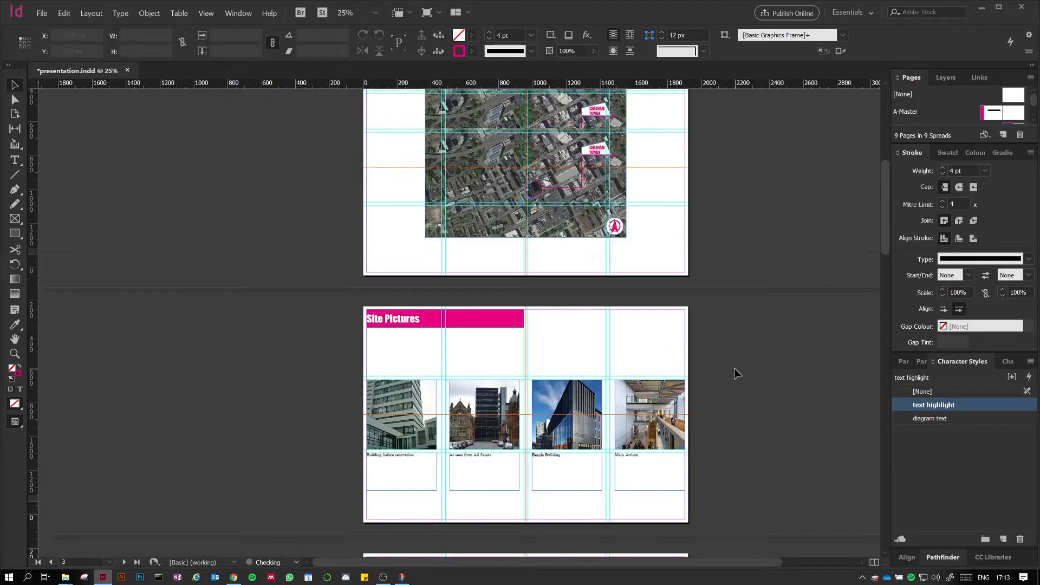
{"action": "scroll", "coordinate": [737, 373], "scroll_direction": "up", "scroll_amount": 3}
{"action": "scroll", "coordinate": [736, 374], "scroll_direction": "up", "scroll_amount": 3}
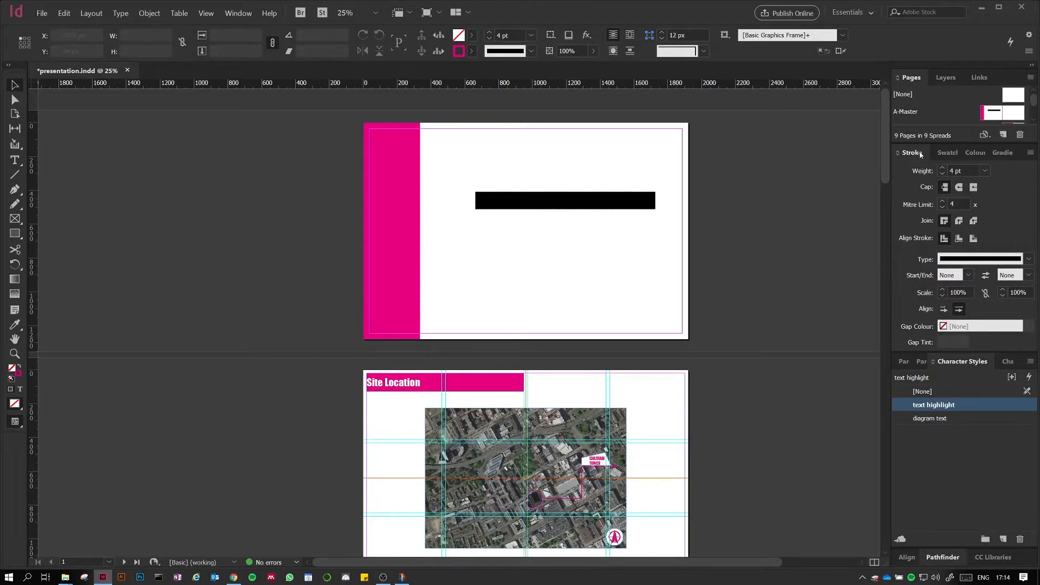
Step: Show the Swatches panel and enlarge the Pages panel and its masters area so all masters are listed
{"action": "left_click", "coordinate": [944, 152]}
{"action": "left_click_drag", "start_coordinate": [937, 145], "coordinate": [949, 361]}
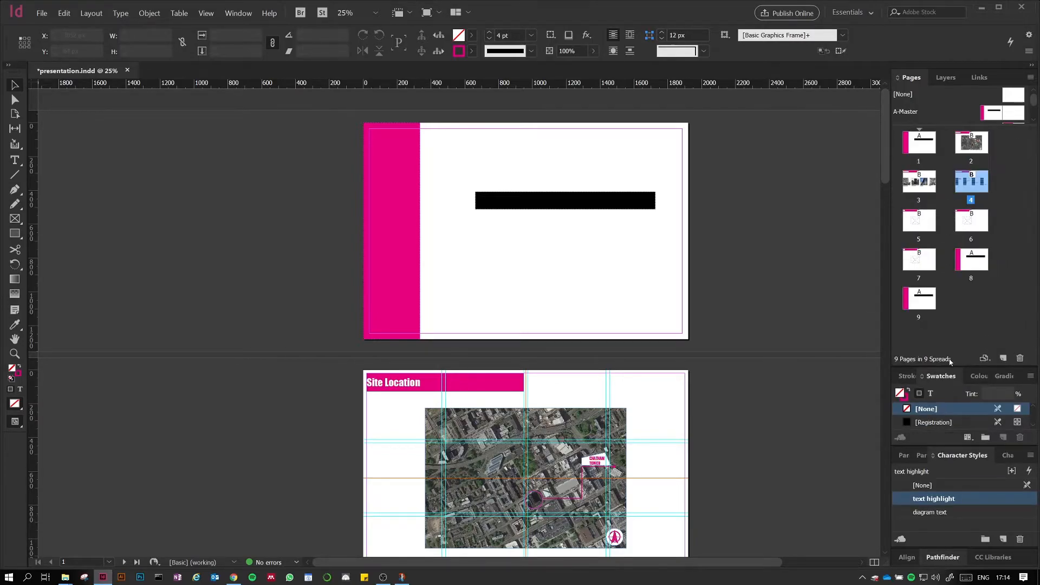
{"action": "left_click", "coordinate": [312, 242]}
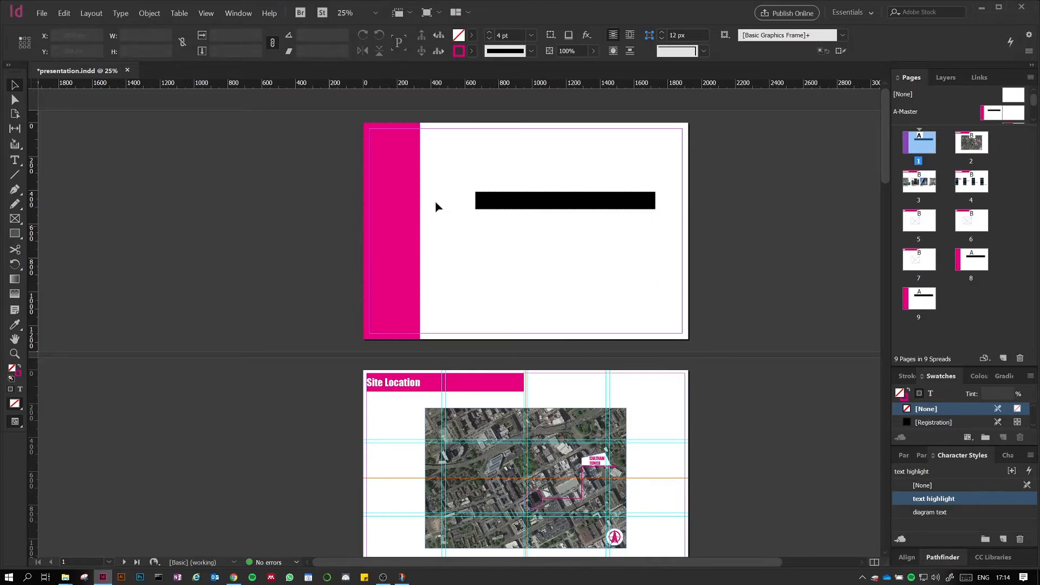
{"action": "scroll", "coordinate": [671, 290], "scroll_direction": "down", "scroll_amount": 2}
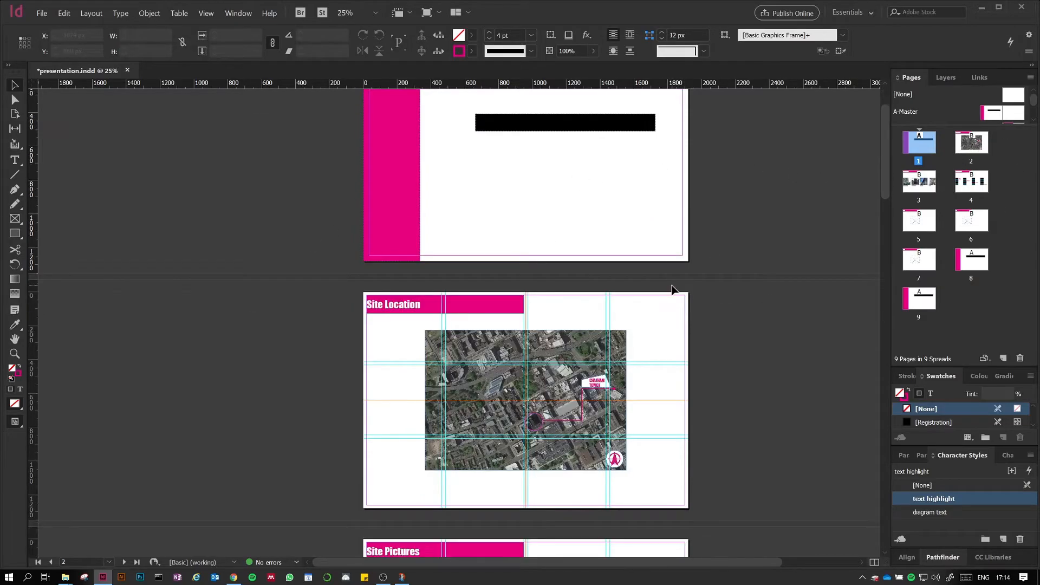
{"action": "scroll", "coordinate": [672, 290], "scroll_direction": "up", "scroll_amount": 2}
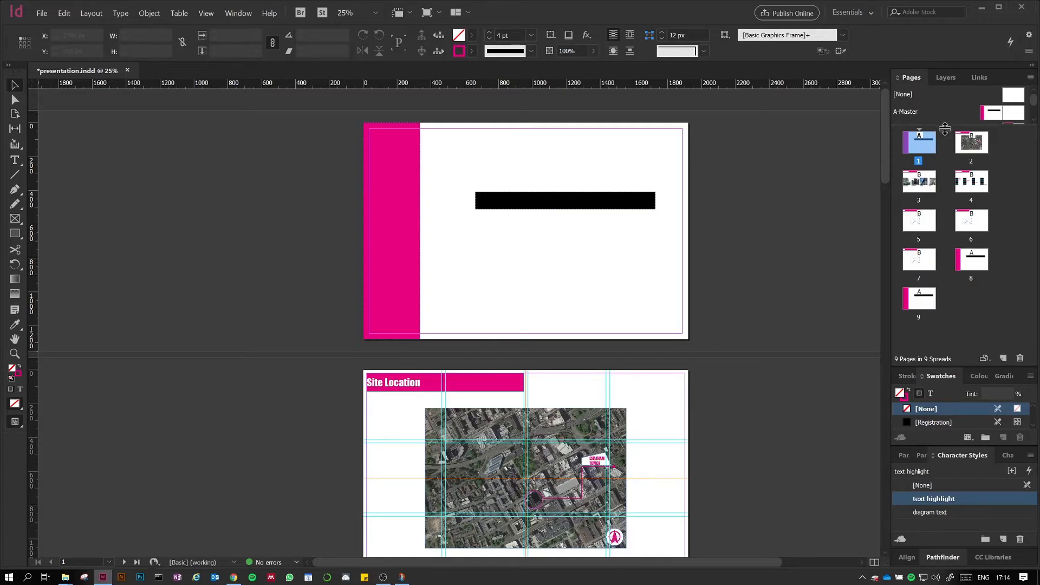
{"action": "left_click_drag", "start_coordinate": [945, 124], "coordinate": [954, 177]}
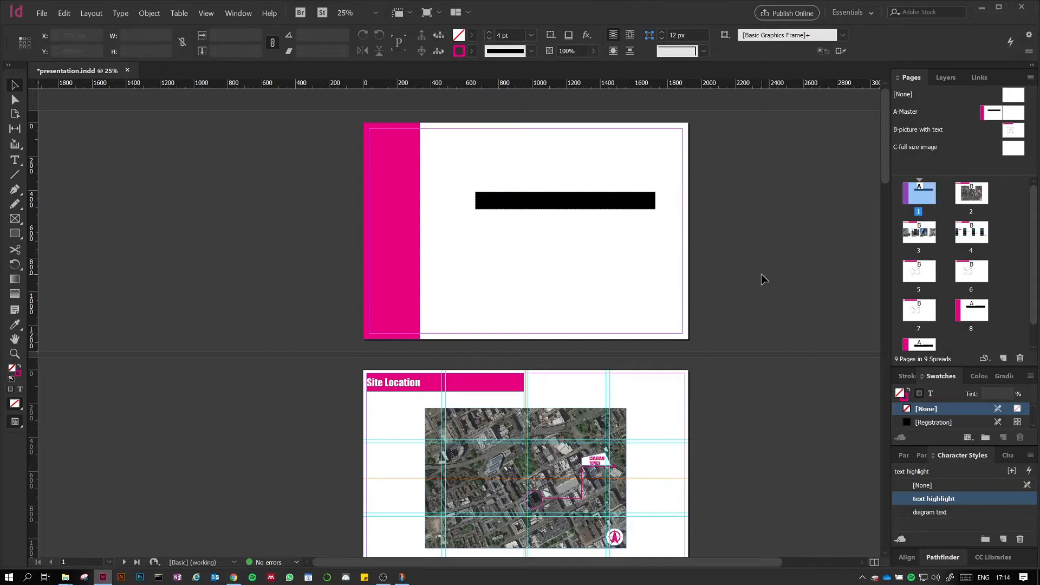
Step: Open the "B-picture with text" master and delete the small text frame in the page's lower-right corner
{"action": "double_click", "coordinate": [1013, 131]}
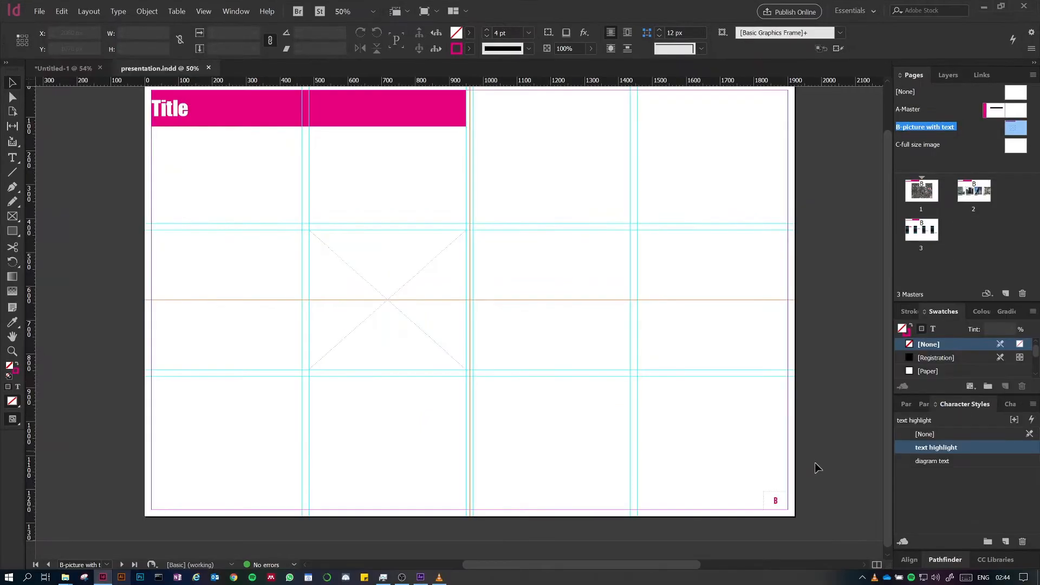
{"action": "left_click", "coordinate": [780, 498]}
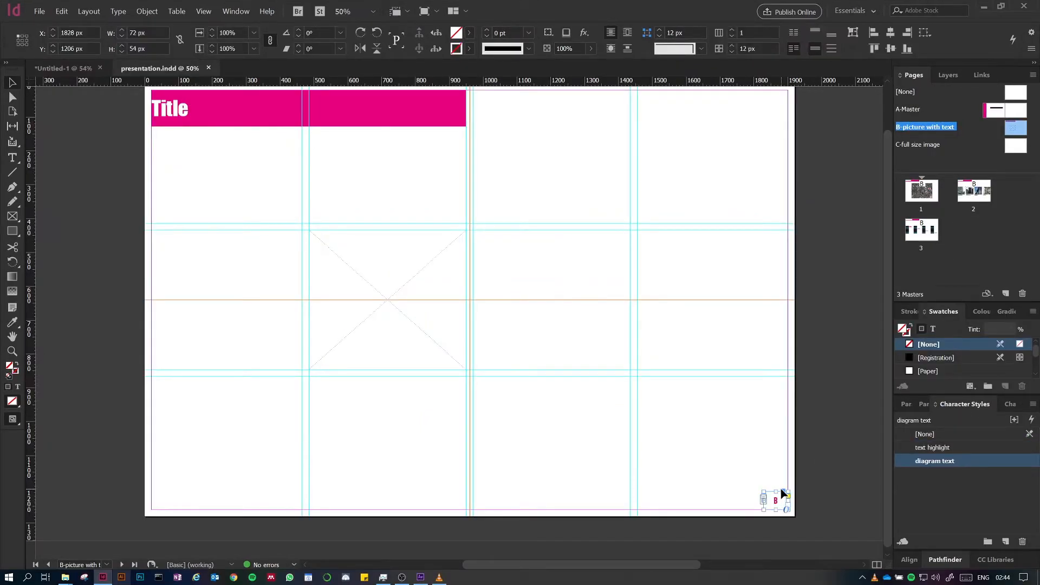
{"action": "key", "text": "Delete"}
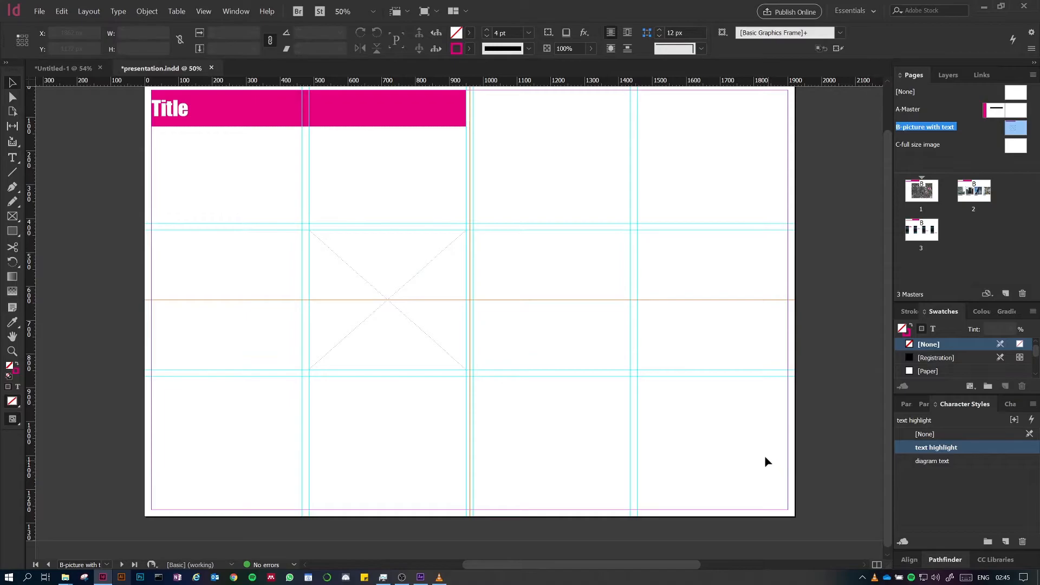
Step: Draw a text frame about 72 by 66 px in the master page's lower-right margin corner and enter "a"
{"action": "left_click_drag", "start_coordinate": [759, 480], "coordinate": [696, 434]}
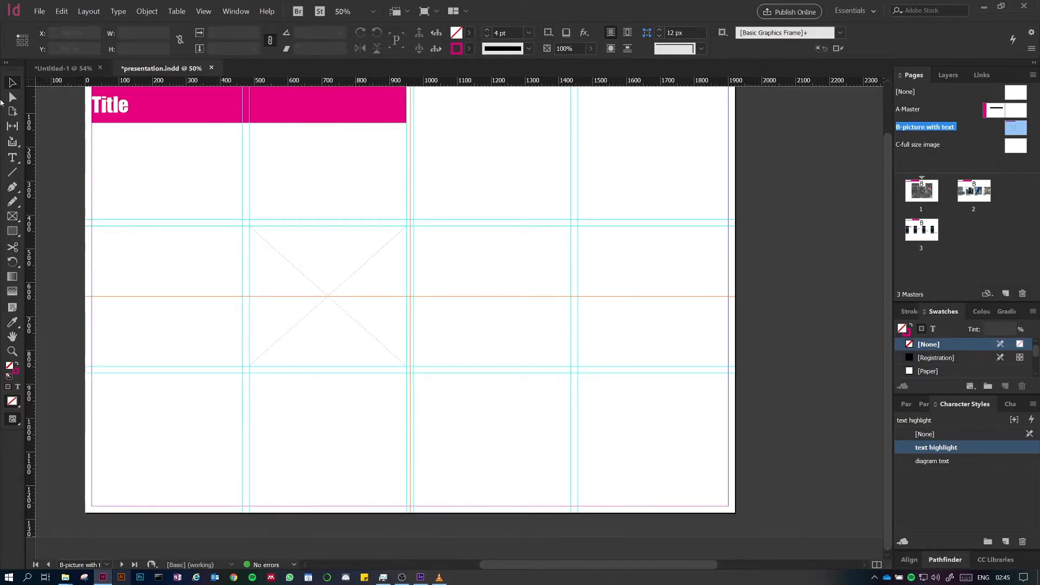
{"action": "left_click", "coordinate": [12, 157]}
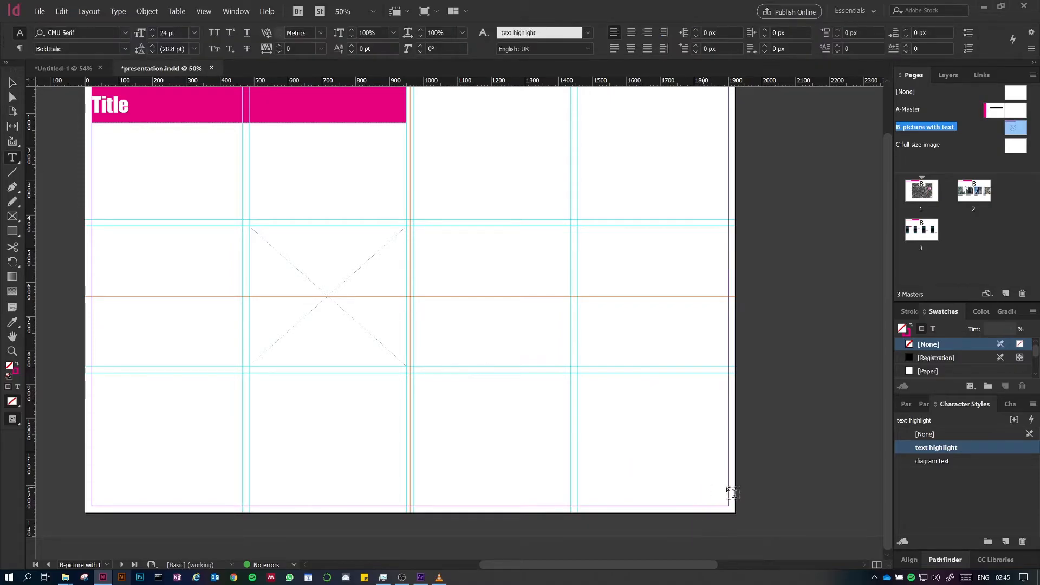
{"action": "left_click_drag", "start_coordinate": [708, 489], "coordinate": [729, 505]}
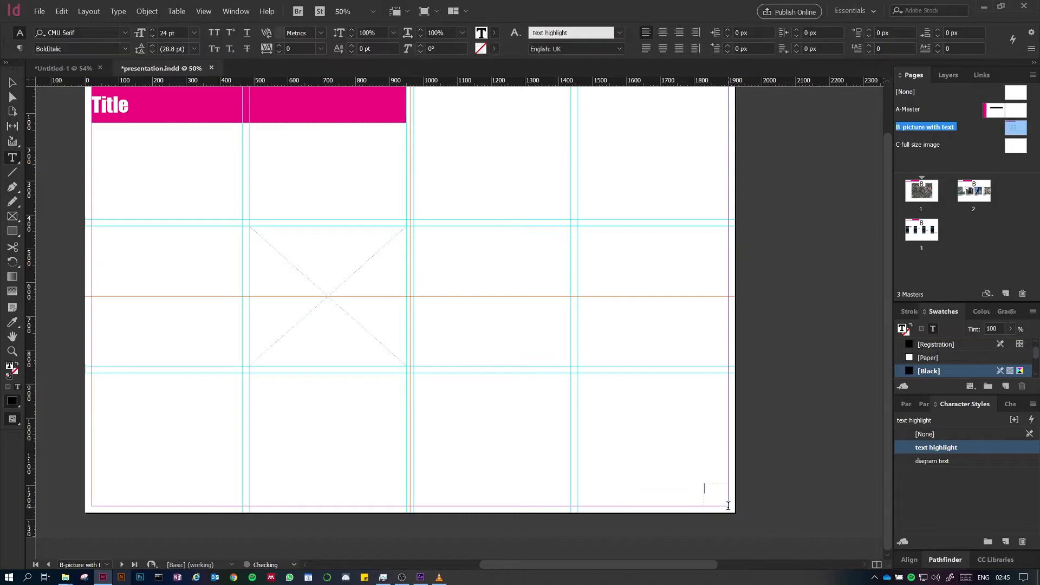
{"action": "type", "text": "a"}
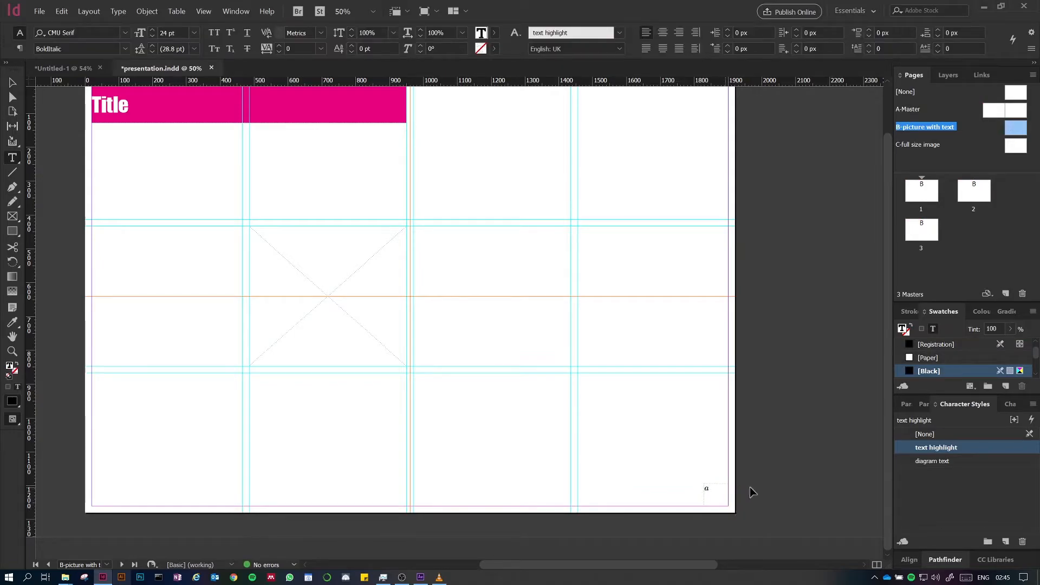
{"action": "key", "text": "Escape"}
Step: Apply the "diagram text" character style to the corner text frame and centre its text
{"action": "left_click", "coordinate": [956, 463]}
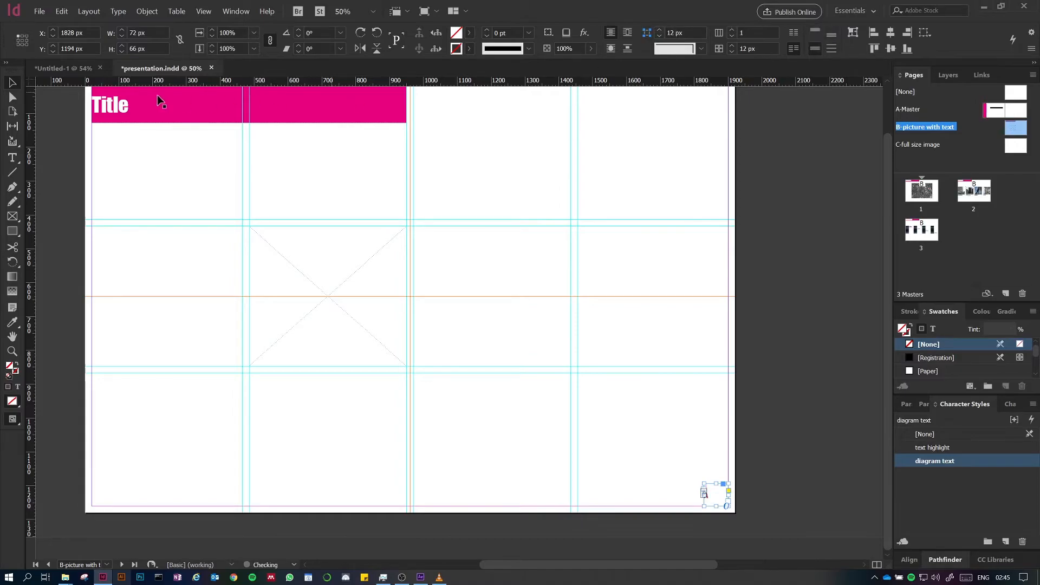
{"action": "left_click", "coordinate": [13, 158]}
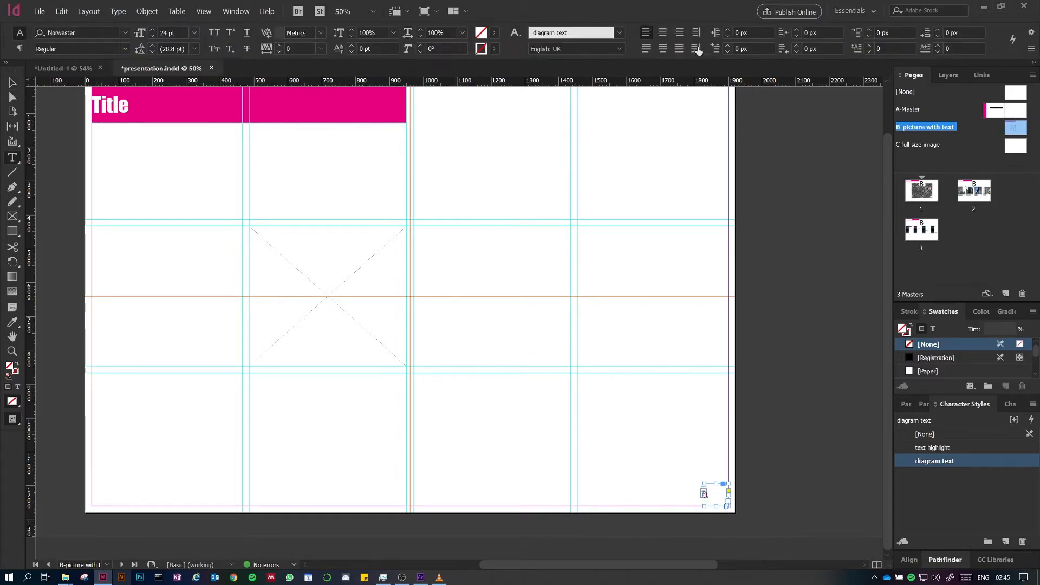
{"action": "left_click", "coordinate": [662, 34]}
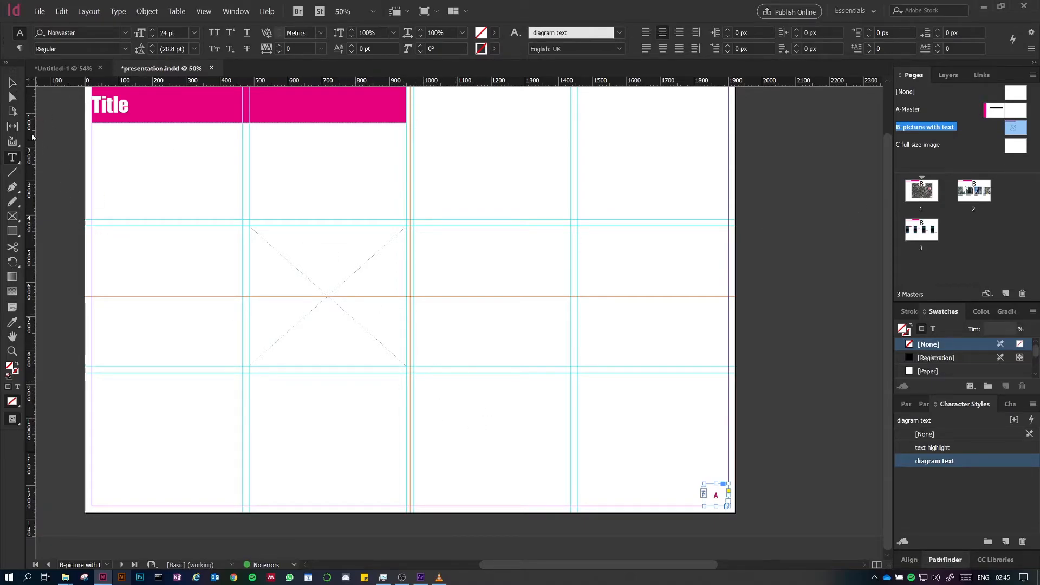
Step: Replace the letter in the corner frame with the Current Page Number marker
{"action": "double_click", "coordinate": [713, 490]}
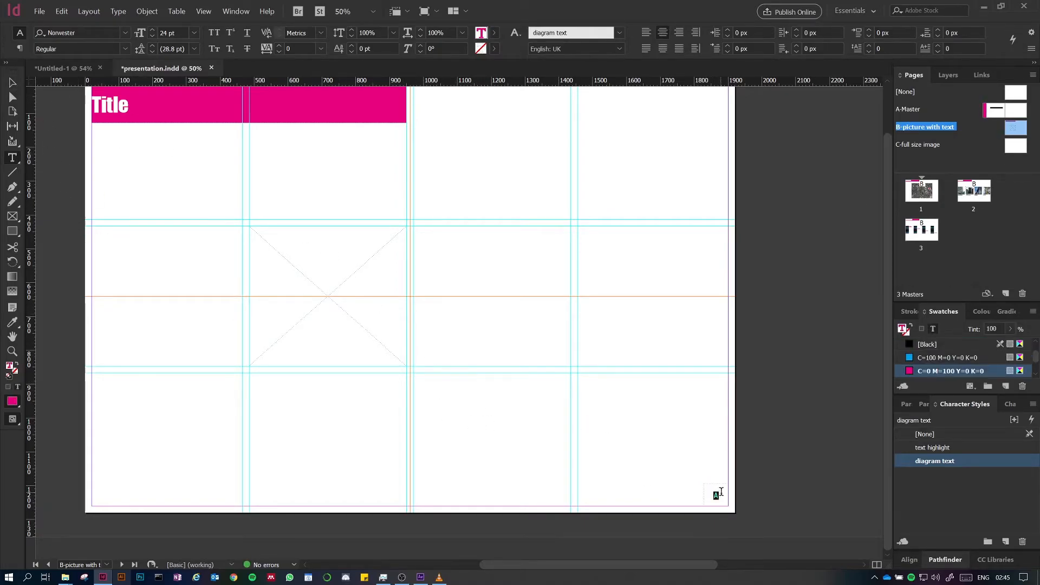
{"action": "left_click", "coordinate": [111, 12]}
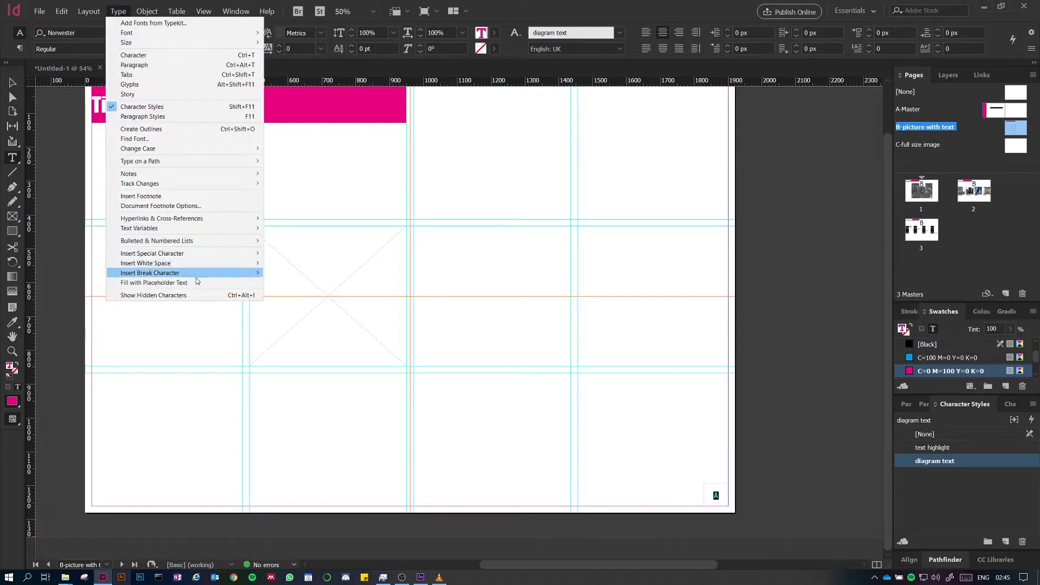
{"action": "mouse_move", "coordinate": [200, 261]}
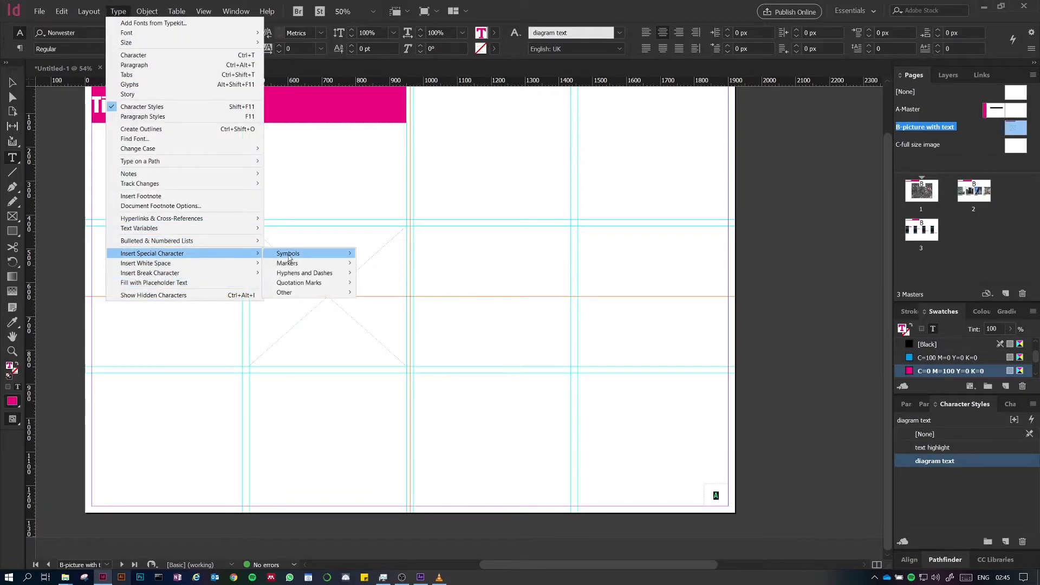
{"action": "mouse_move", "coordinate": [294, 264]}
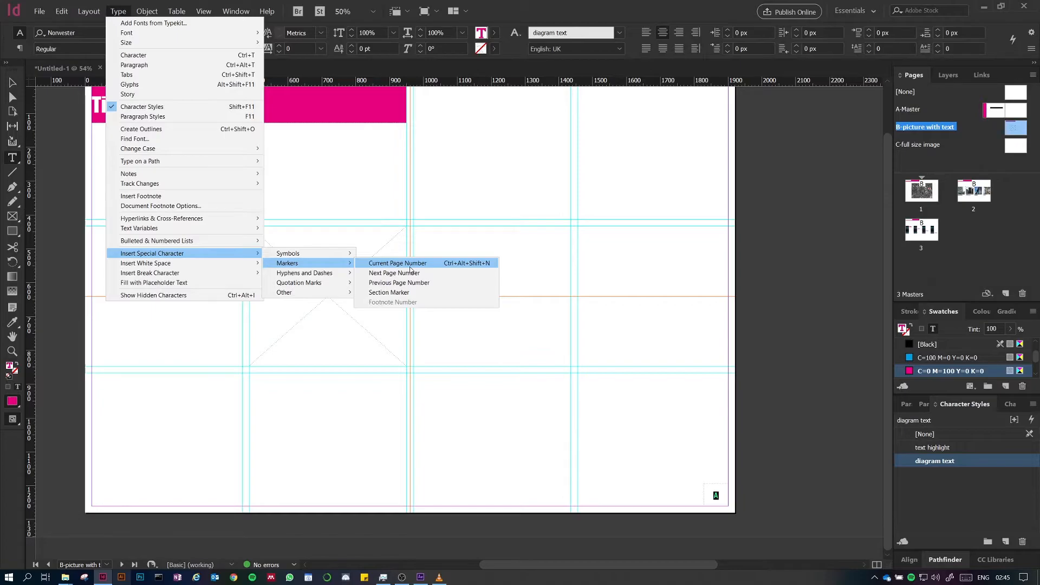
{"action": "left_click", "coordinate": [410, 264]}
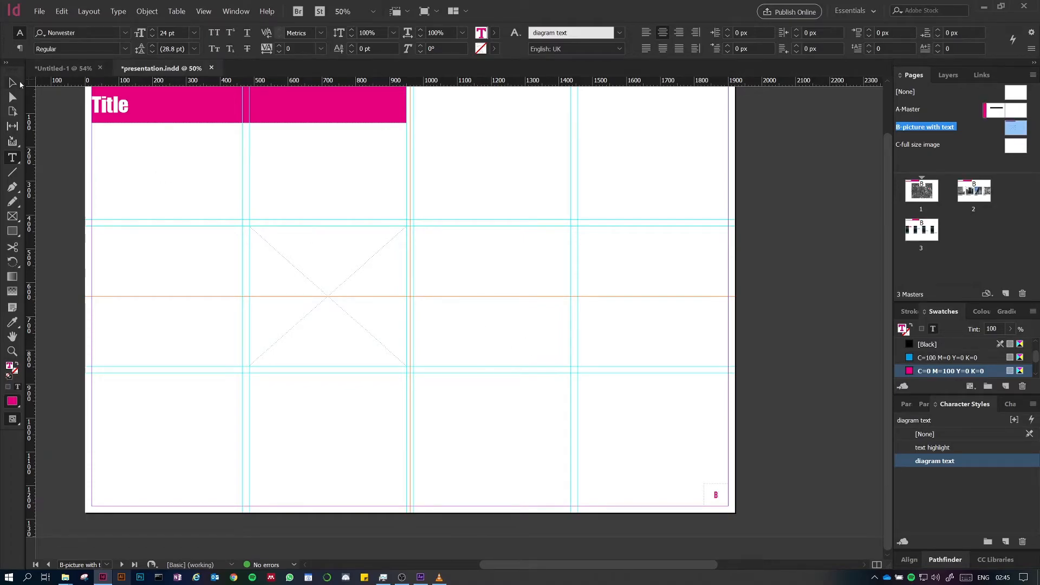
{"action": "key", "text": "Escape"}
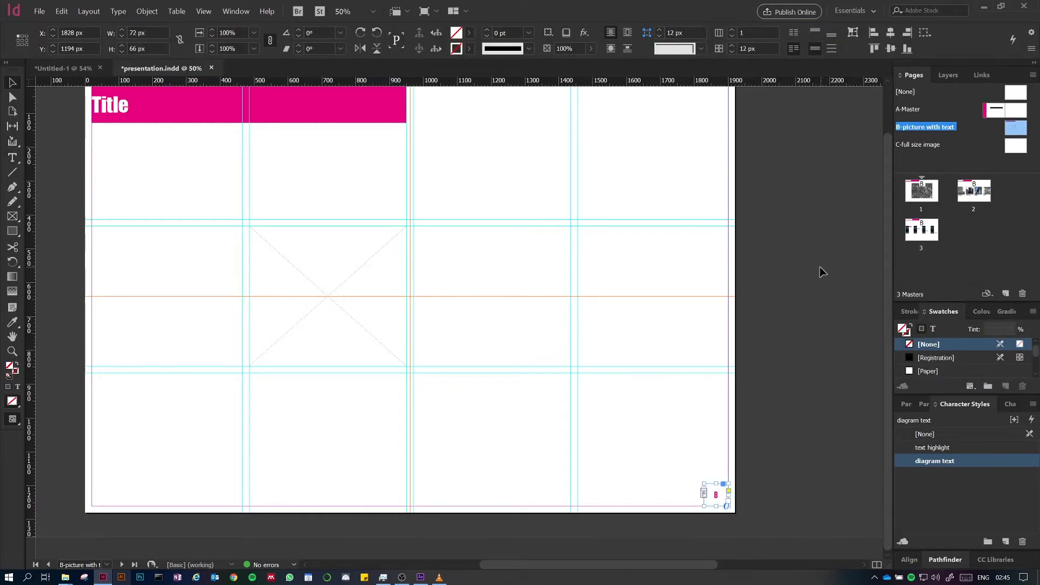
Step: Return to the nine-page presentation and examine the page numbers on its pages
{"action": "key", "text": "alt+Tab"}
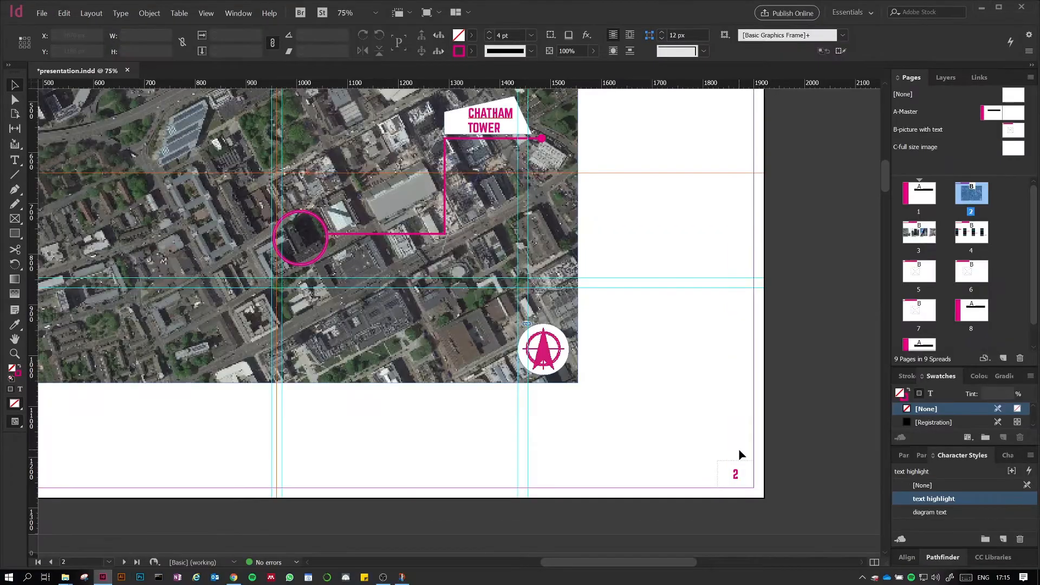
{"action": "key", "text": "ctrl+minus"}
{"action": "scroll", "coordinate": [709, 378], "scroll_direction": "down", "scroll_amount": 12}
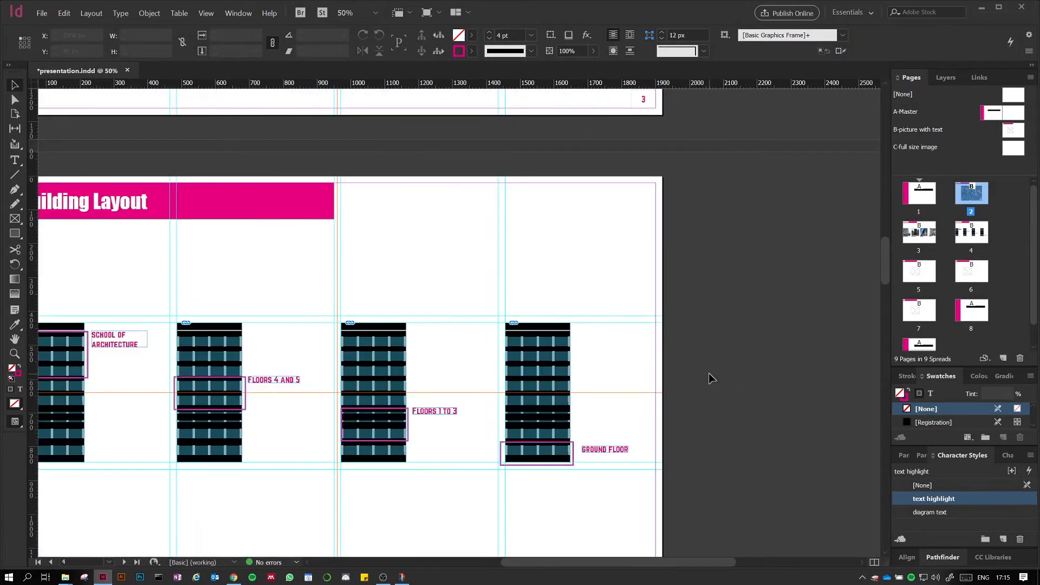
{"action": "scroll", "coordinate": [711, 377], "scroll_direction": "down", "scroll_amount": 8}
{"action": "scroll", "coordinate": [713, 377], "scroll_direction": "up", "scroll_amount": 4}
{"action": "scroll", "coordinate": [713, 377], "scroll_direction": "up", "scroll_amount": 15}
{"action": "left_click_drag", "start_coordinate": [116, 400], "coordinate": [147, 261]}
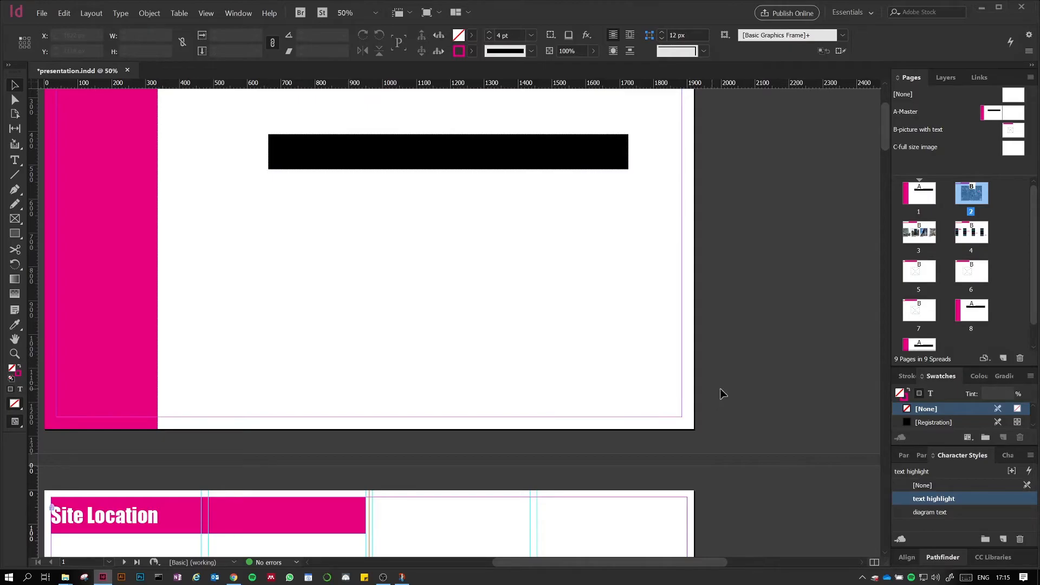
Step: Apply the "B-picture with text" master to page 1
{"action": "left_click_drag", "start_coordinate": [645, 381], "coordinate": [684, 420]}
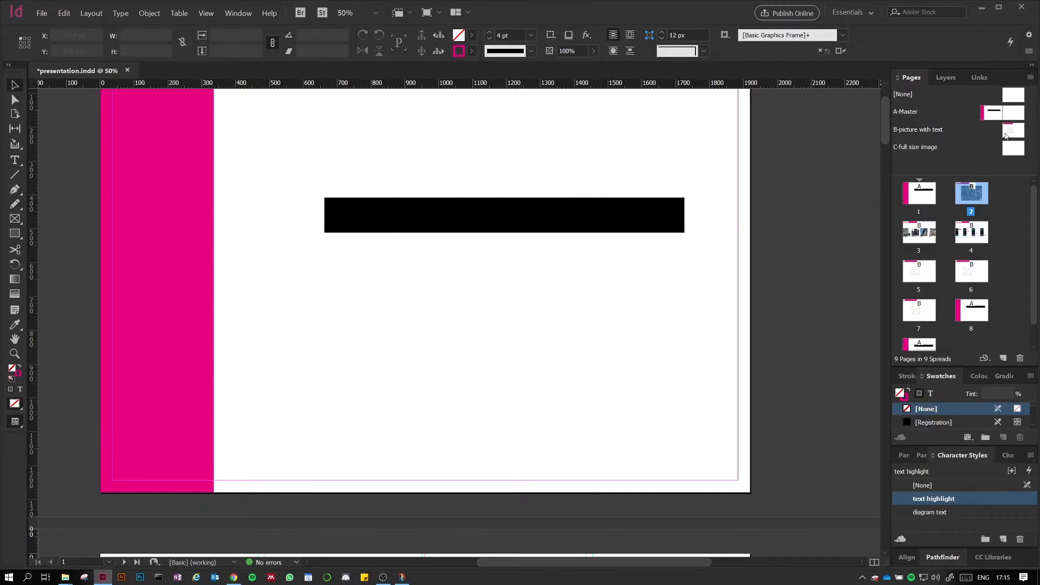
{"action": "left_click", "coordinate": [919, 194]}
{"action": "left_click_drag", "start_coordinate": [1015, 132], "coordinate": [924, 204]}
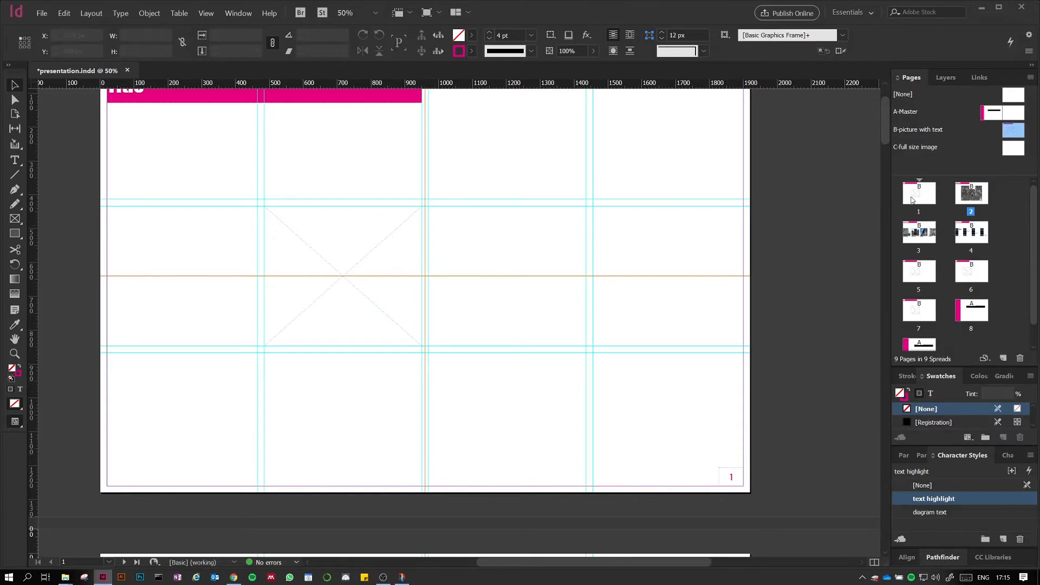
Step: Delete the first page and all the unused pages after the Building Layout page
{"action": "left_click", "coordinate": [928, 196]}
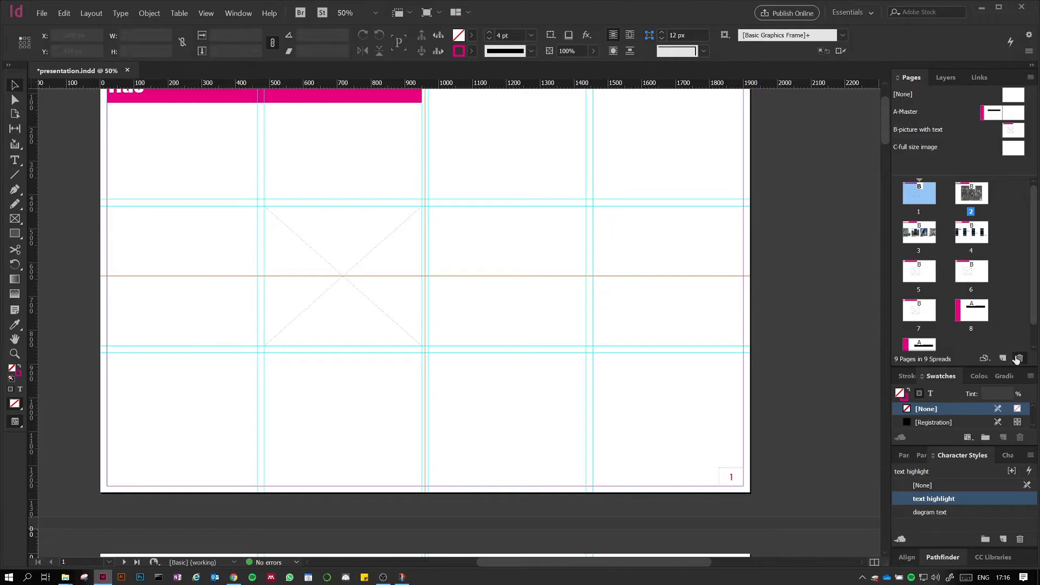
{"action": "left_click", "coordinate": [1017, 358]}
{"action": "left_click", "coordinate": [971, 232]}
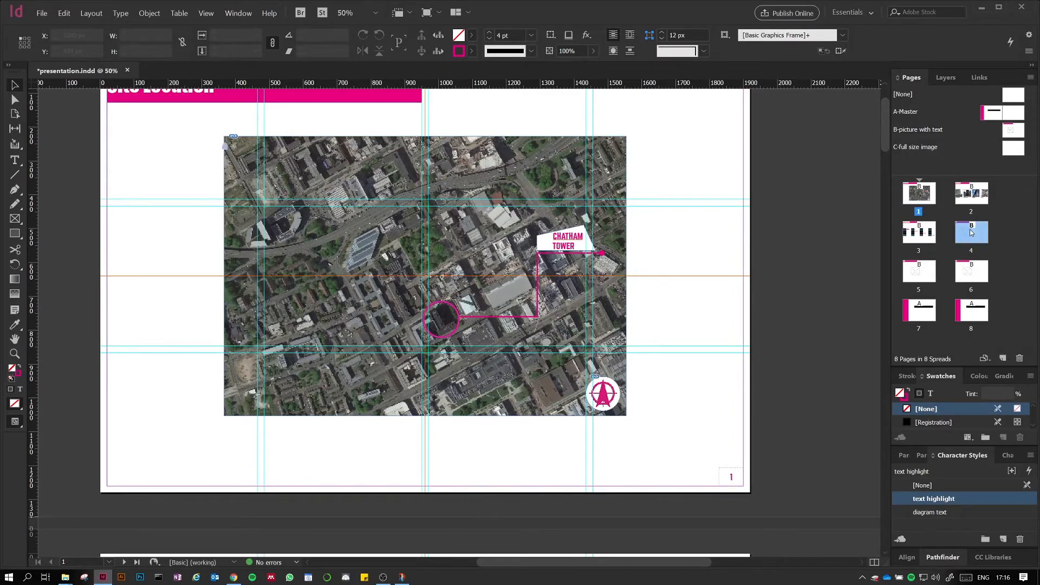
{"action": "left_click", "coordinate": [972, 311], "text": "shift"}
{"action": "left_click", "coordinate": [1019, 359]}
Step: Examine the remaining Site Location, Site Pictures and Building Layout pages and their page numbers
{"action": "scroll", "coordinate": [676, 271], "scroll_direction": "up", "scroll_amount": 3}
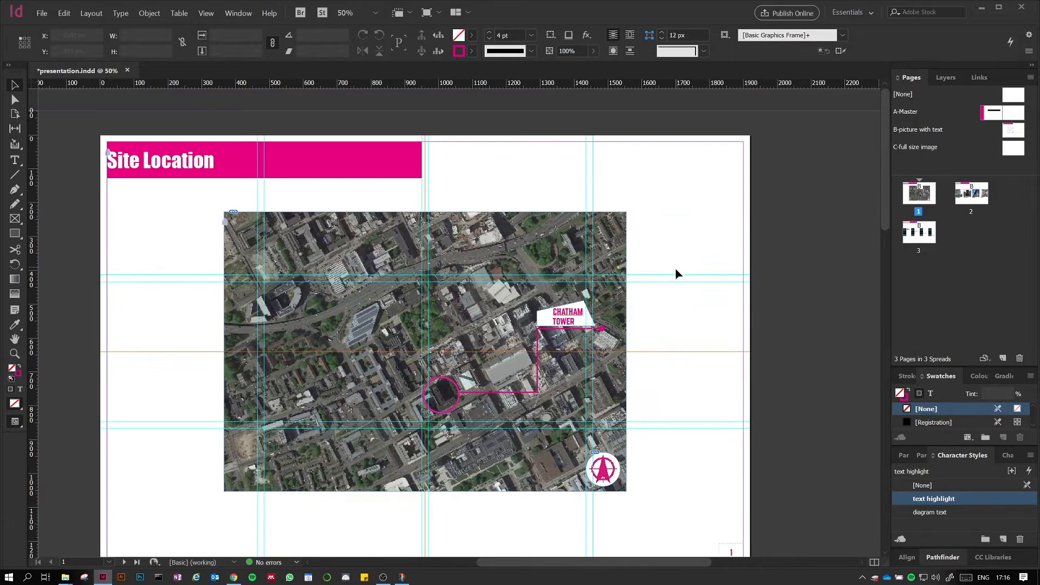
{"action": "scroll", "coordinate": [667, 293], "scroll_direction": "down", "scroll_amount": 1}
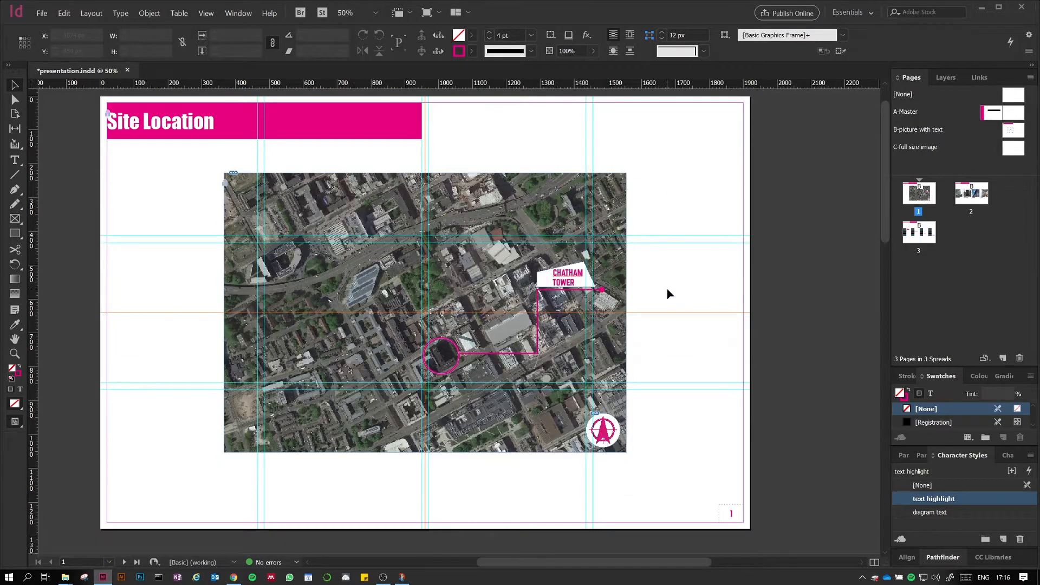
{"action": "scroll", "coordinate": [667, 293], "scroll_direction": "down", "scroll_amount": 20}
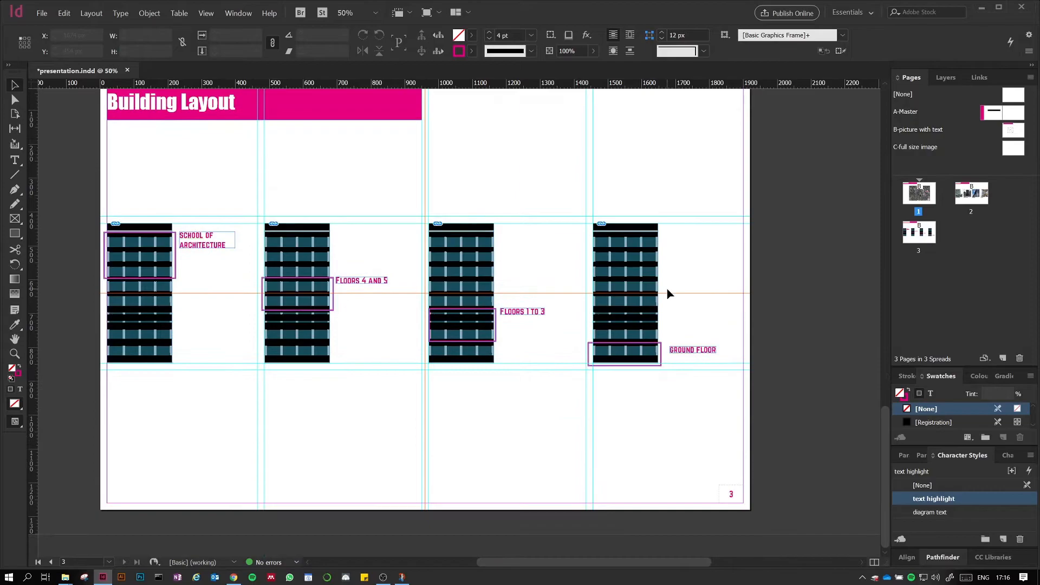
{"action": "scroll", "coordinate": [667, 293], "scroll_direction": "up", "scroll_amount": 20}
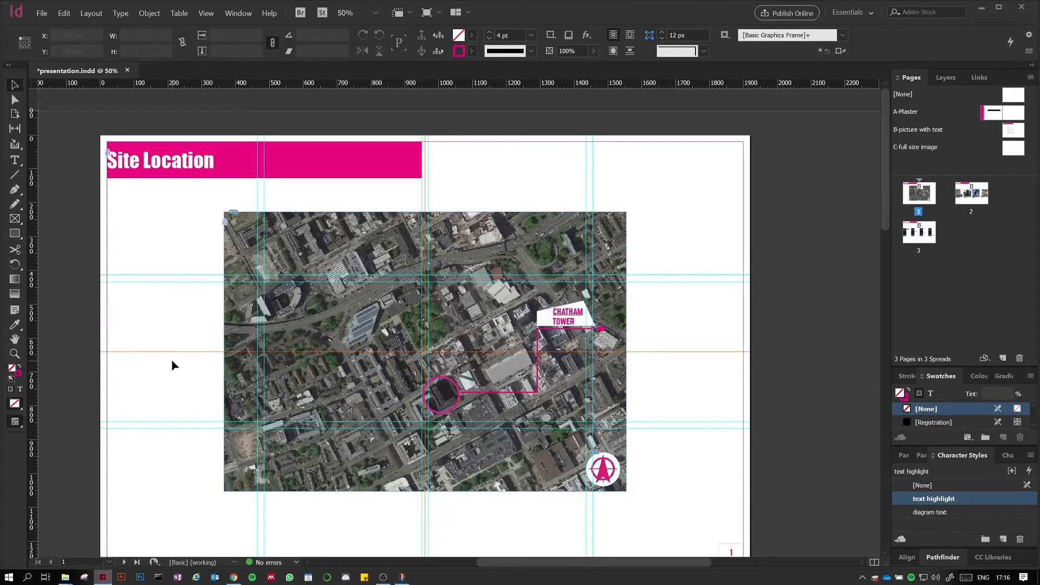
{"action": "scroll", "coordinate": [174, 360], "scroll_direction": "down", "scroll_amount": 1}
{"action": "scroll", "coordinate": [175, 357], "scroll_direction": "down", "scroll_amount": 7}
{"action": "scroll", "coordinate": [165, 358], "scroll_direction": "up", "scroll_amount": 5}
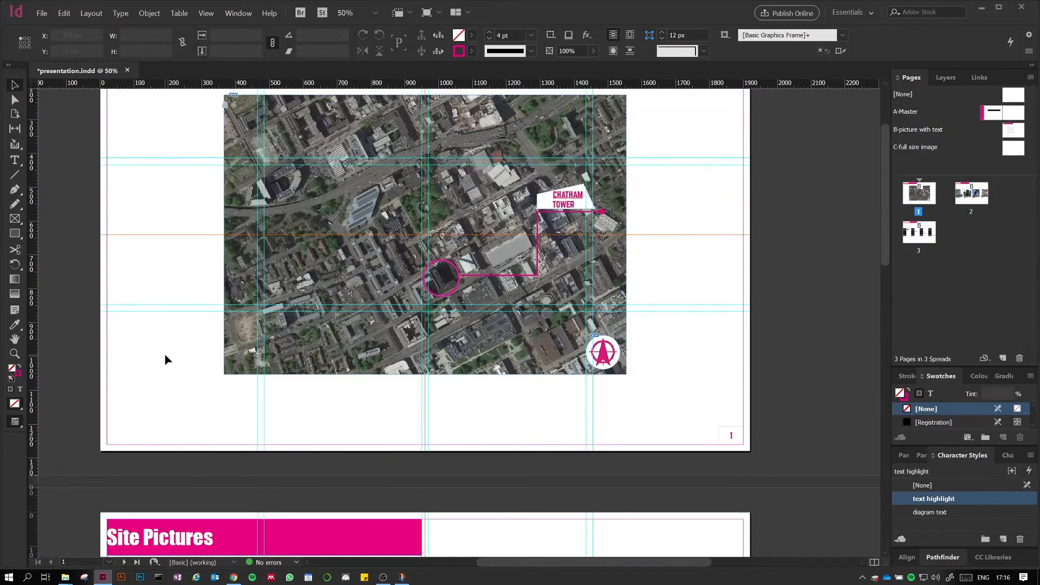
{"action": "scroll", "coordinate": [165, 357], "scroll_direction": "up", "scroll_amount": 3}
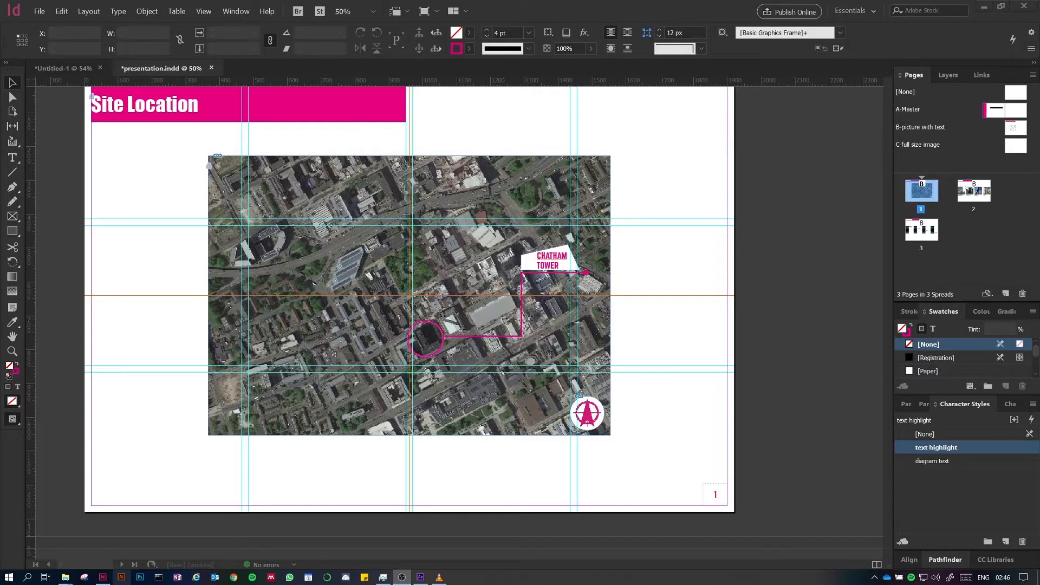
Step: Set up an Adobe PDF (Print) export as presentation.pdf, replacing the existing file and using single pages instead of spreads
{"action": "left_click", "coordinate": [43, 9]}
{"action": "left_click", "coordinate": [87, 176]}
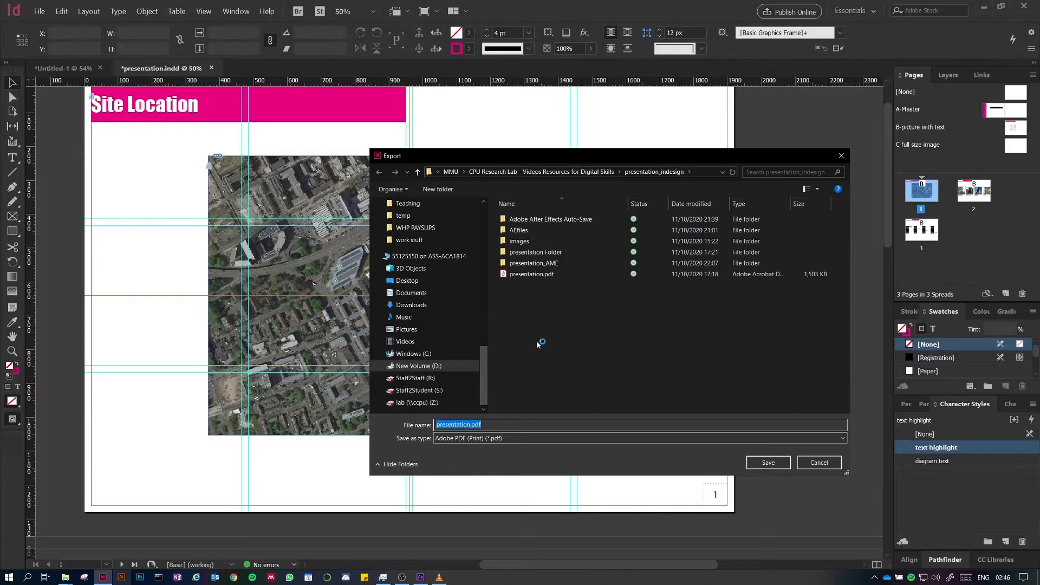
{"action": "left_click", "coordinate": [775, 462]}
{"action": "left_click", "coordinate": [548, 293]}
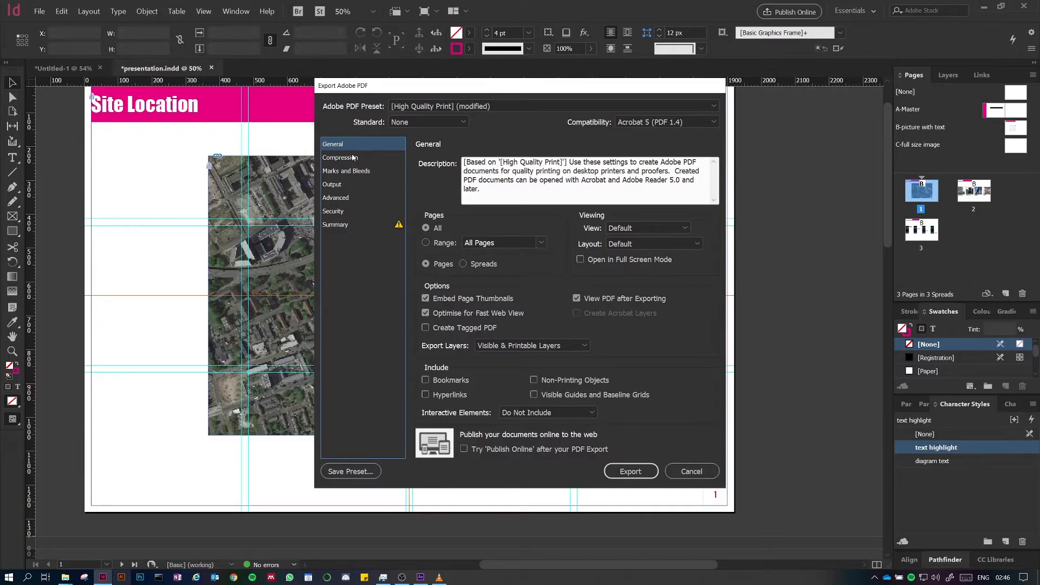
{"action": "left_click", "coordinate": [463, 264]}
{"action": "left_click", "coordinate": [426, 265]}
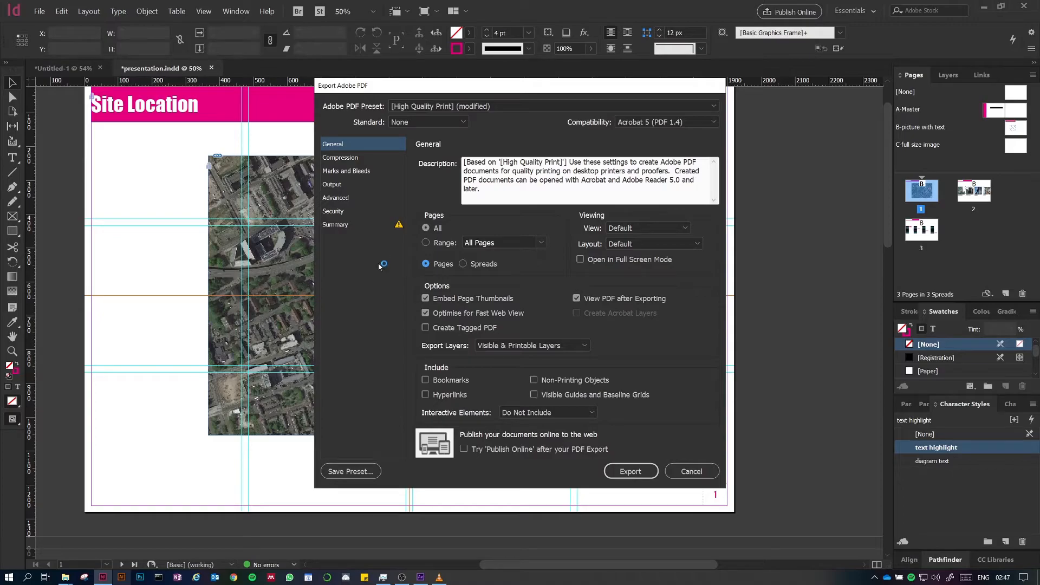
Step: Review the PDF export's compression, marks and bleeds, output, advanced, security and summary settings
{"action": "left_click", "coordinate": [352, 158]}
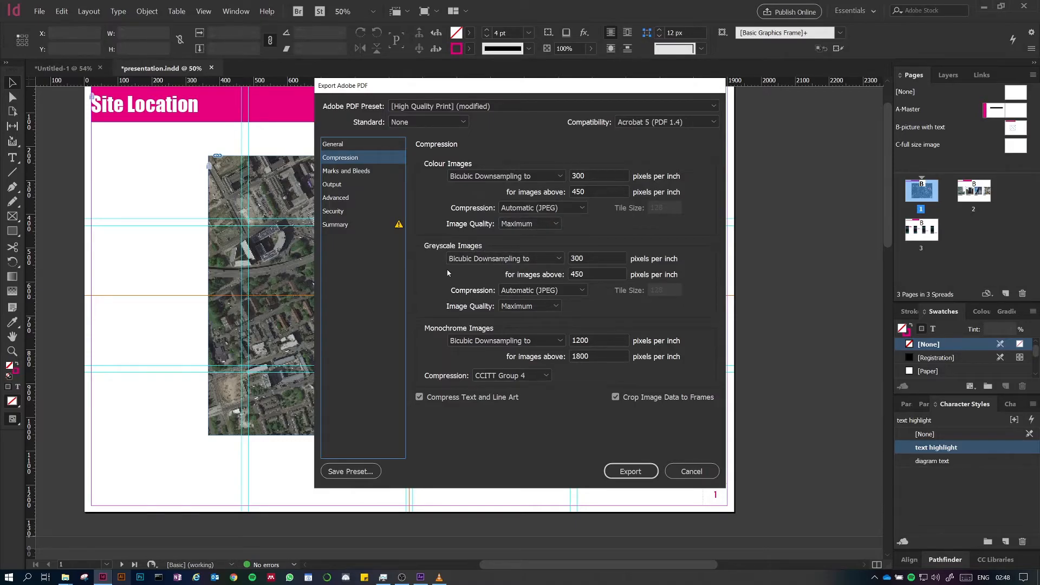
{"action": "left_click", "coordinate": [361, 171]}
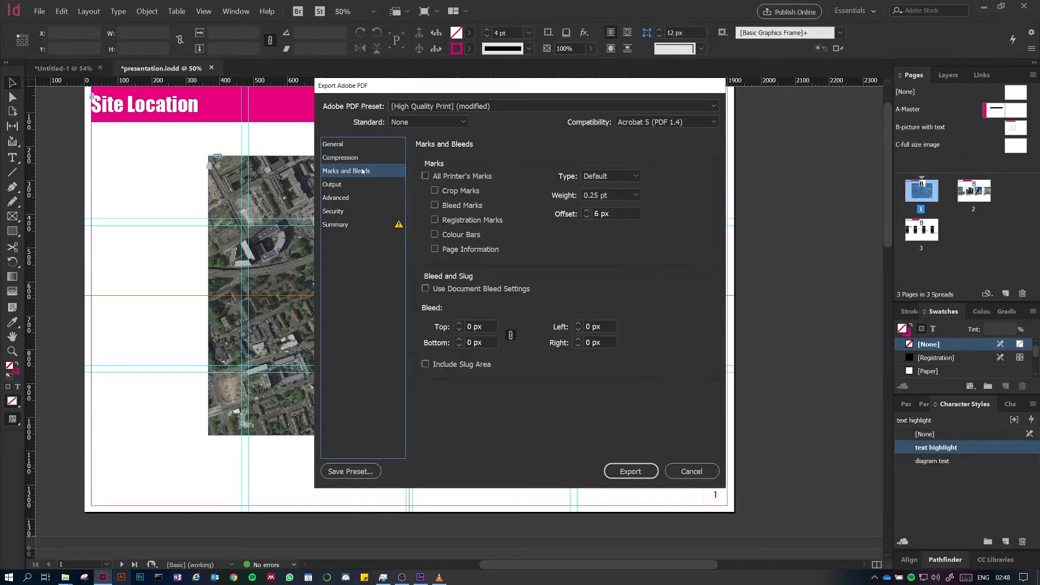
{"action": "left_click", "coordinate": [358, 185]}
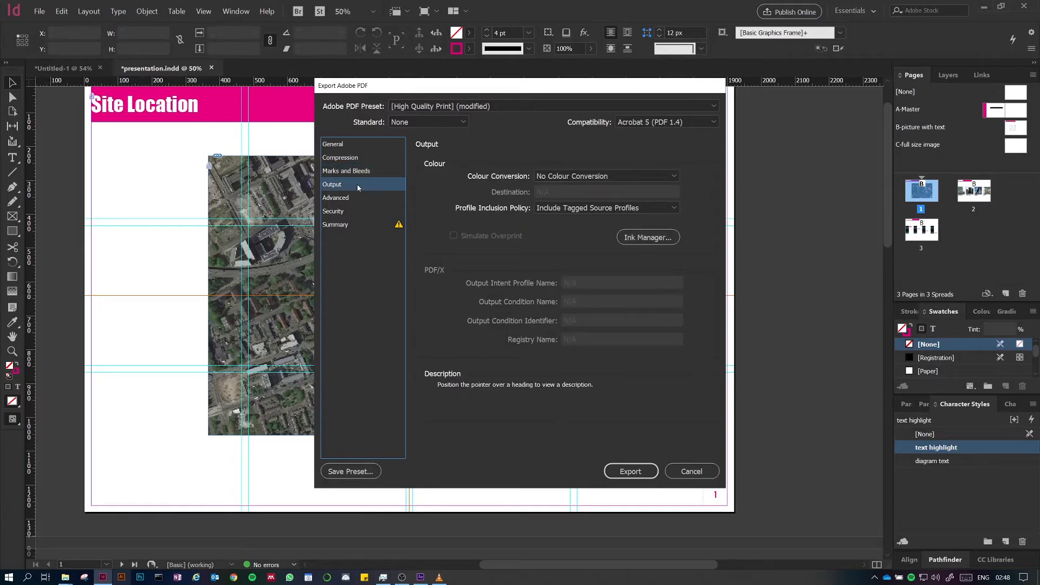
{"action": "left_click", "coordinate": [361, 198]}
{"action": "left_click", "coordinate": [364, 212]}
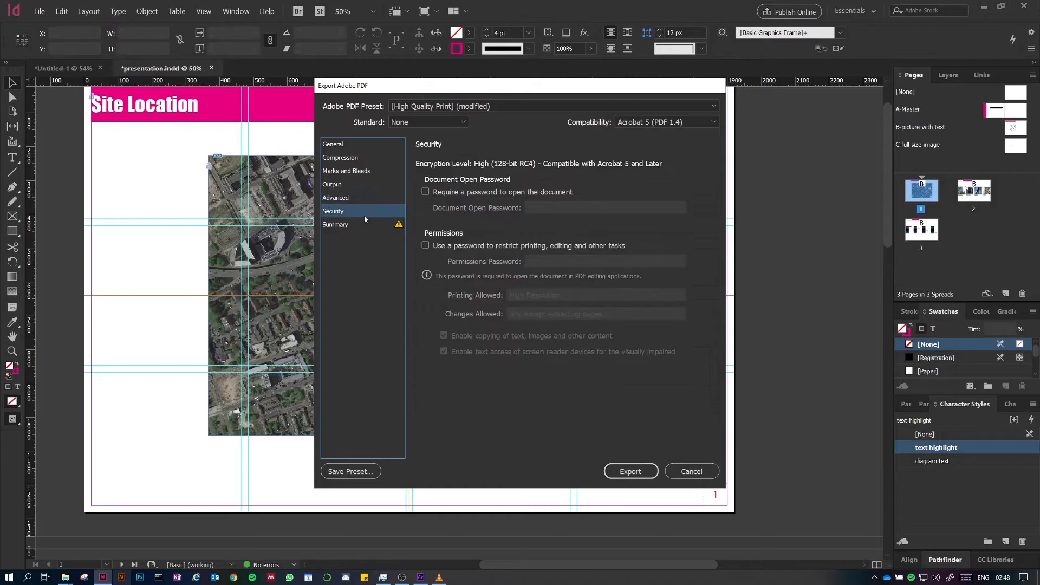
{"action": "left_click", "coordinate": [365, 229]}
{"action": "left_click", "coordinate": [364, 214]}
{"action": "left_click", "coordinate": [368, 187]}
{"action": "left_click", "coordinate": [370, 173]}
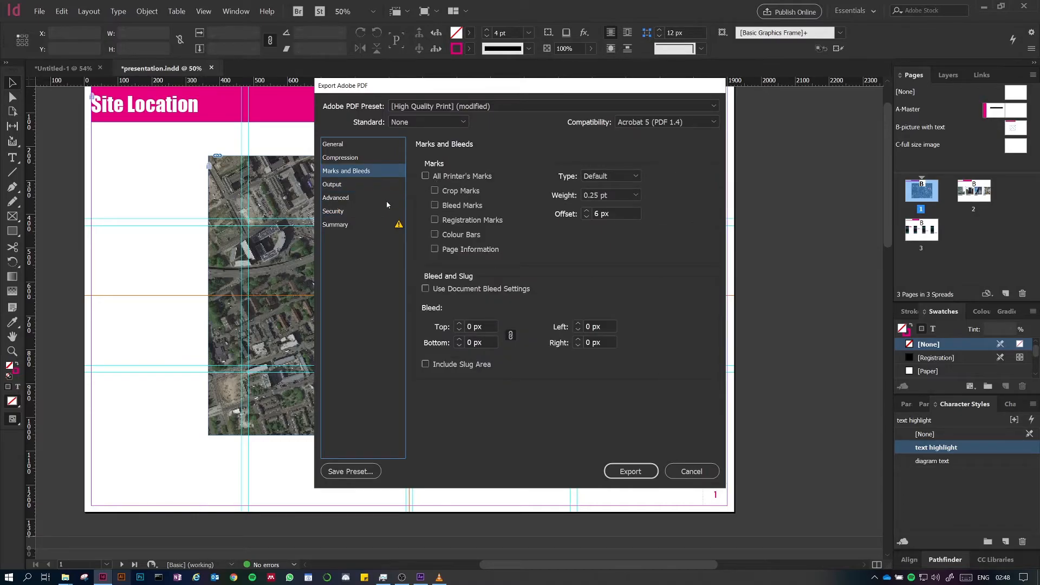
{"action": "left_click", "coordinate": [383, 186]}
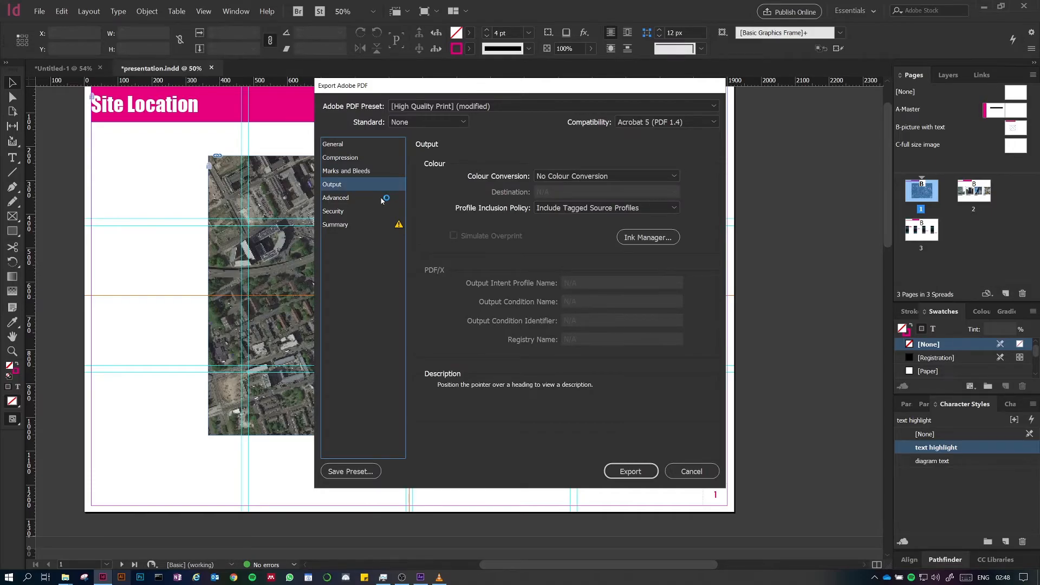
{"action": "left_click", "coordinate": [382, 200]}
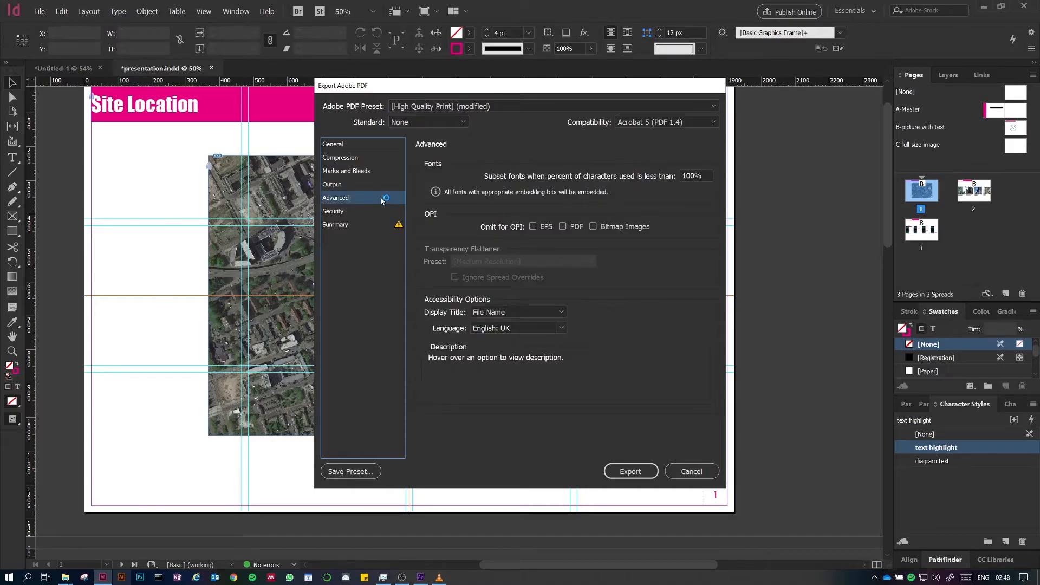
{"action": "left_click", "coordinate": [383, 211]}
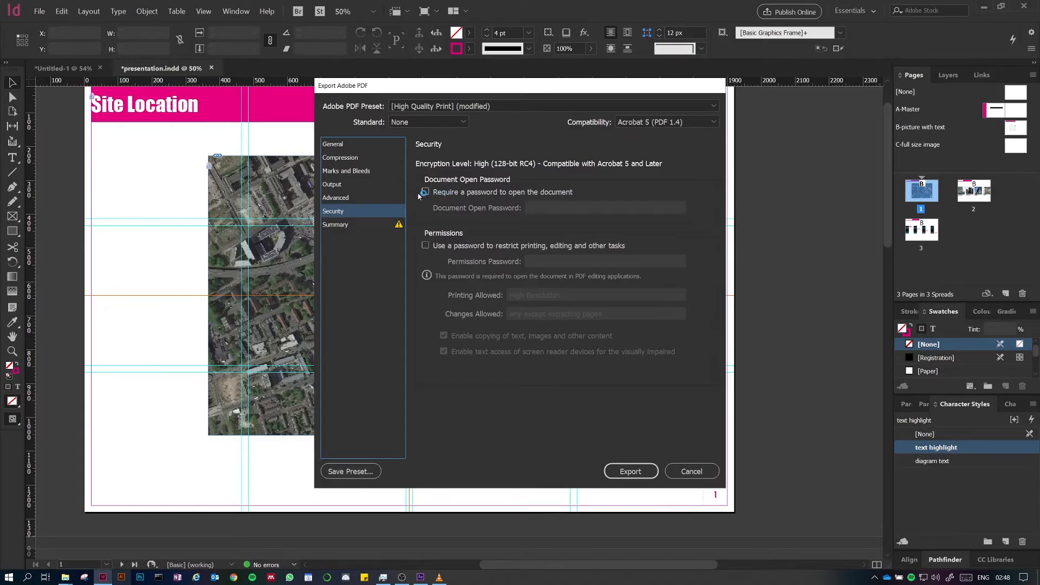
Step: Return to the general export settings and export all pages to PDF with the High Quality Print preset
{"action": "left_click", "coordinate": [626, 470]}
{"action": "left_click", "coordinate": [332, 144]}
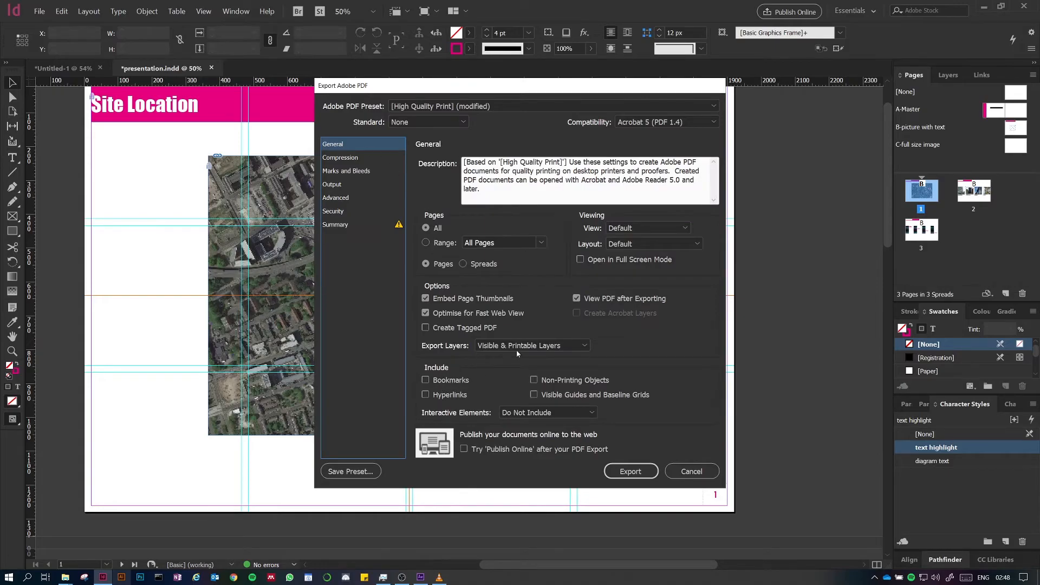
{"action": "left_click", "coordinate": [628, 471]}
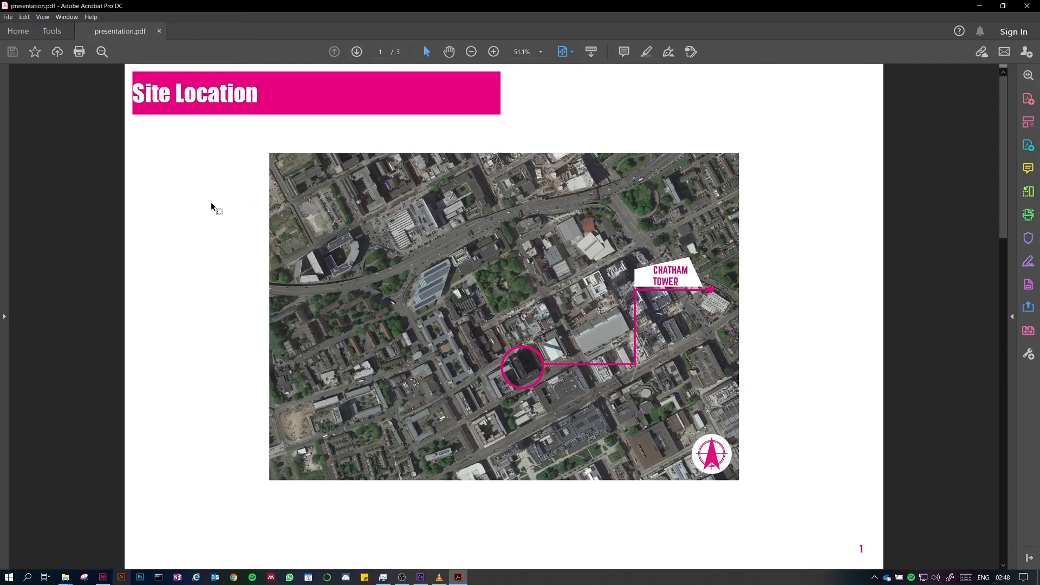
Step: Examine the image quality on the exported PDF's Site Pictures page at up to 125% zoom, and fit the whole page again
{"action": "scroll", "coordinate": [211, 205], "scroll_direction": "down", "scroll_amount": 1}
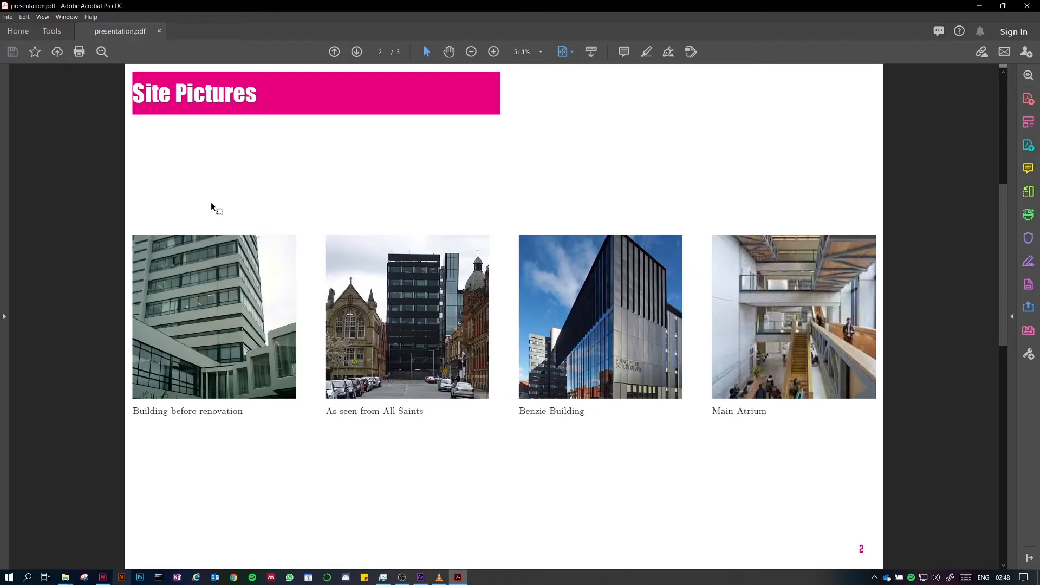
{"action": "left_click", "coordinate": [493, 51]}
{"action": "left_click", "coordinate": [493, 51]}
{"action": "left_click", "coordinate": [493, 52]}
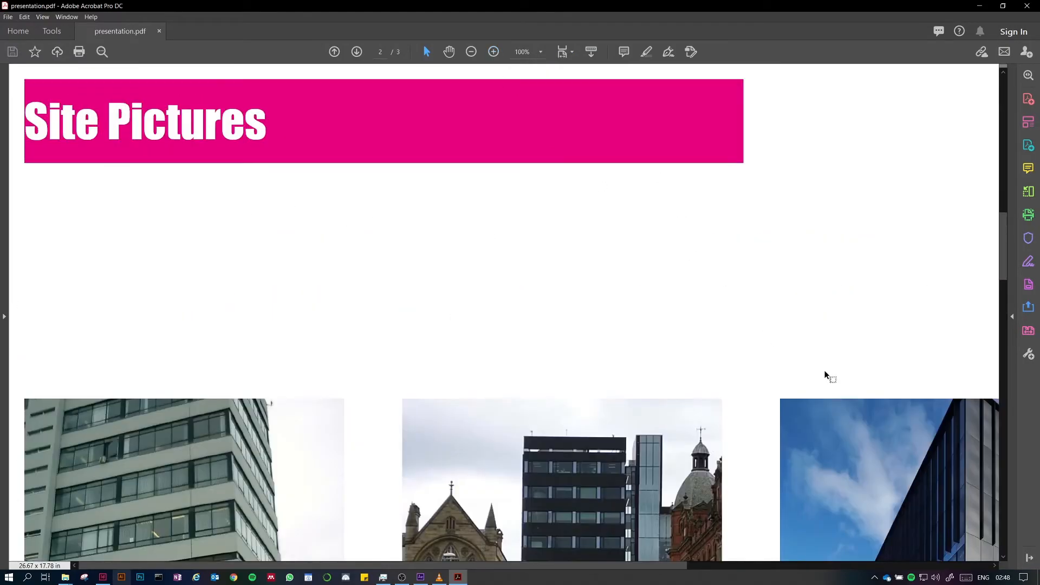
{"action": "left_click_drag", "start_coordinate": [826, 357], "coordinate": [448, 155]}
{"action": "left_click_drag", "start_coordinate": [758, 407], "coordinate": [629, 358]}
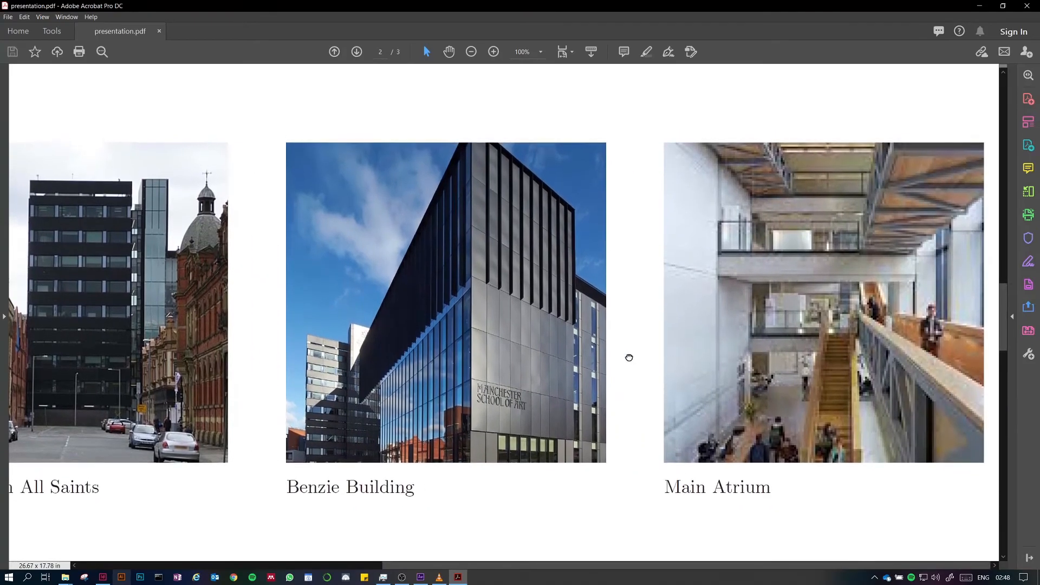
{"action": "left_click", "coordinate": [493, 51]}
{"action": "left_click_drag", "start_coordinate": [693, 274], "coordinate": [447, 230]}
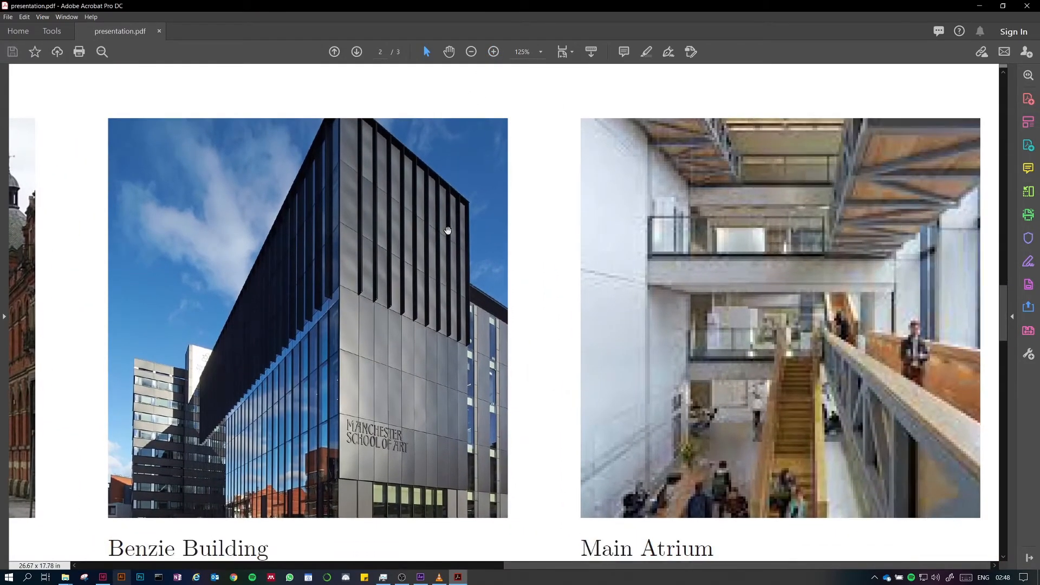
{"action": "scroll", "coordinate": [600, 280], "scroll_direction": "down", "scroll_amount": 1}
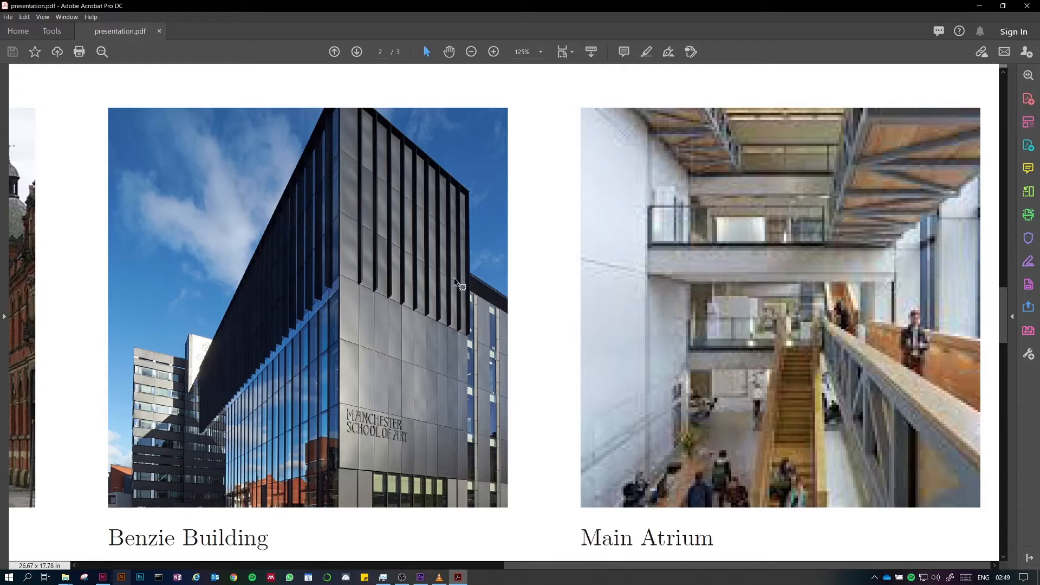
{"action": "key", "text": "ctrl+minus"}
{"action": "key", "text": "ctrl+minus"}
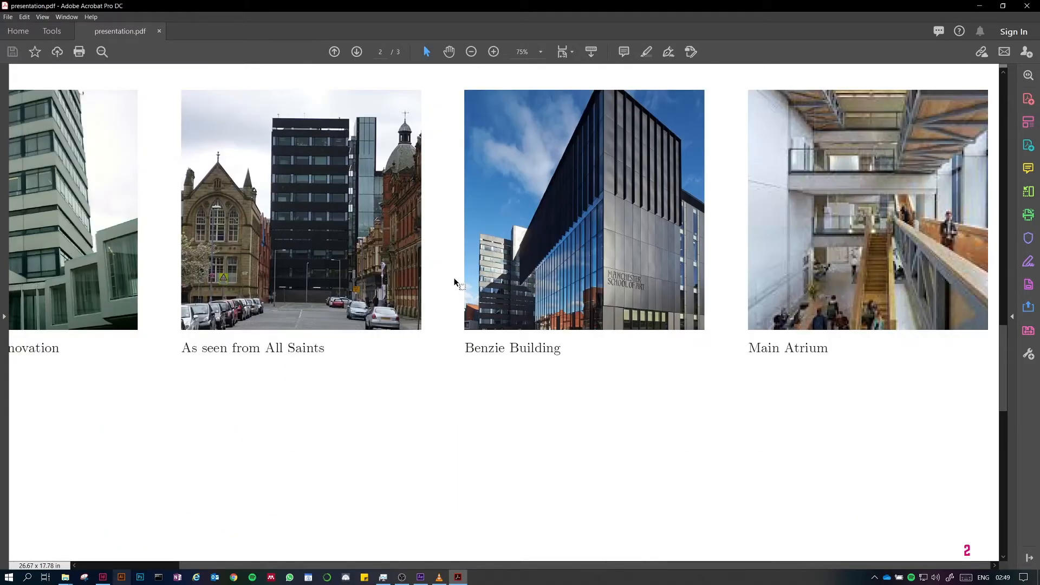
{"action": "key", "text": "ctrl+0"}
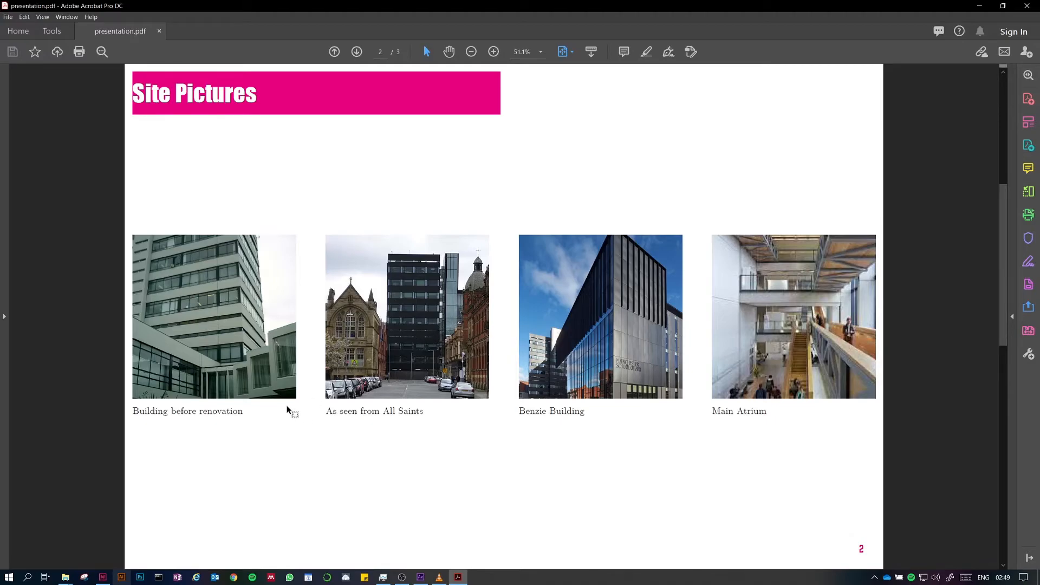
Step: Switch back to InDesign and start packaging presentation.indd, moving the package summary clear of the page title
{"action": "left_click", "coordinate": [106, 578]}
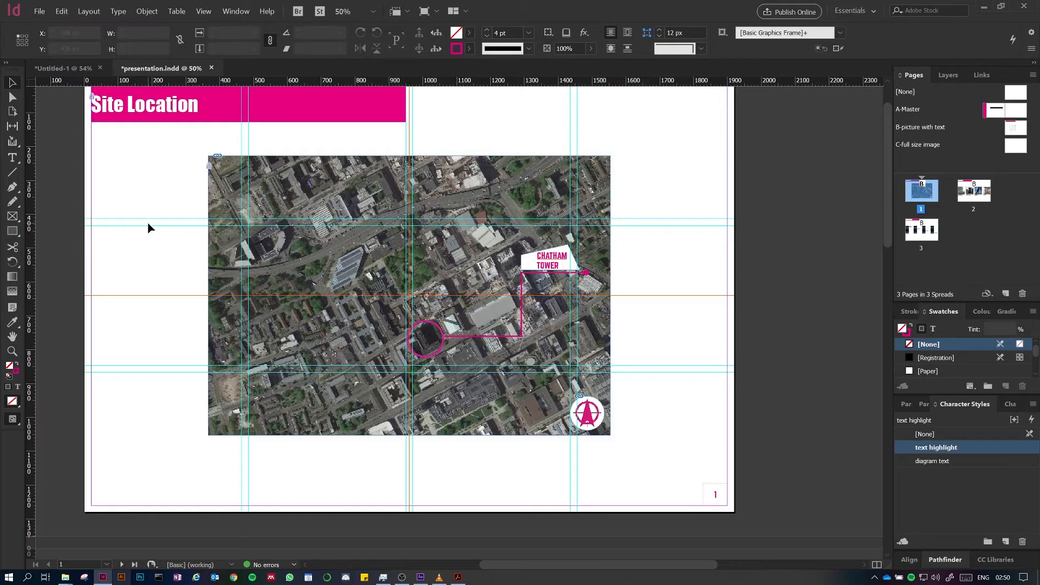
{"action": "left_click", "coordinate": [40, 11]}
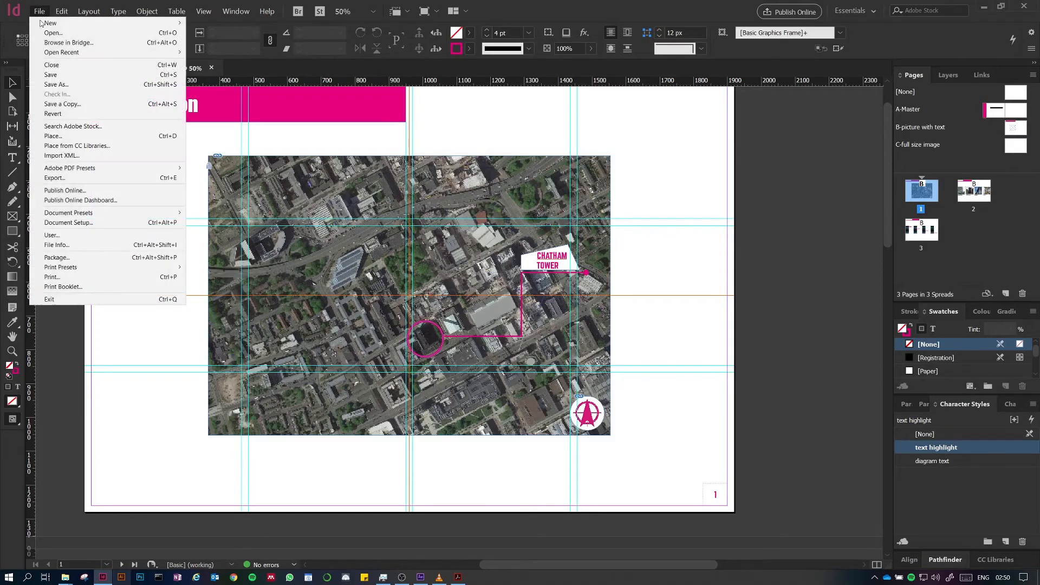
{"action": "left_click", "coordinate": [74, 259]}
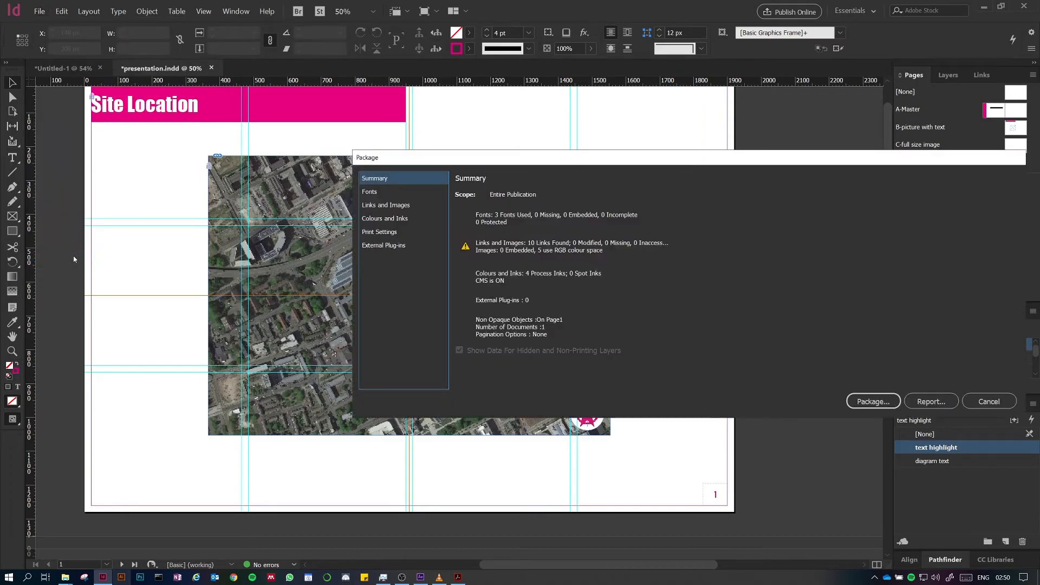
{"action": "left_click_drag", "start_coordinate": [509, 161], "coordinate": [320, 93]}
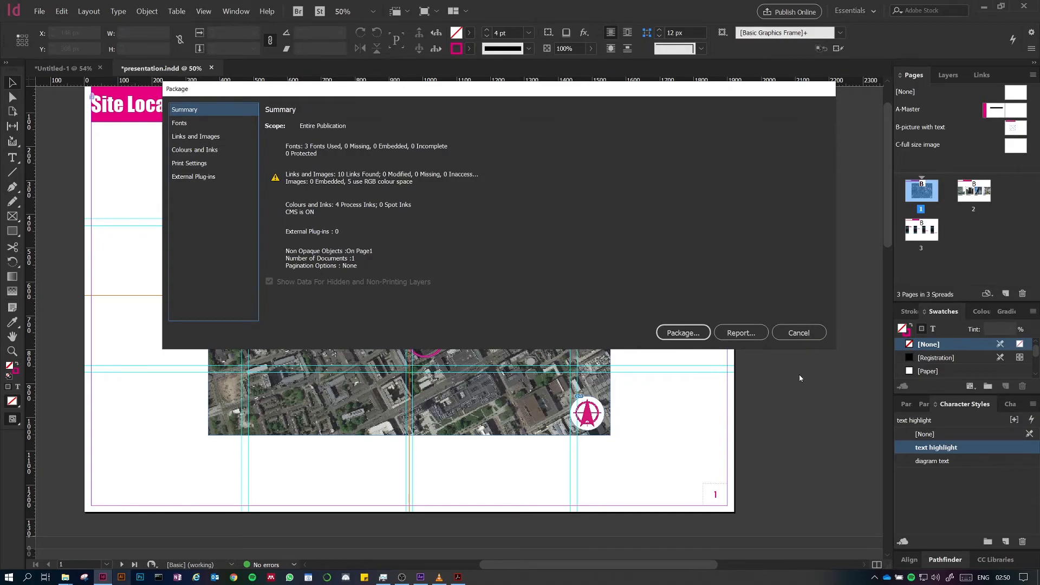
{"action": "left_click_drag", "start_coordinate": [166, 87], "coordinate": [173, 125]}
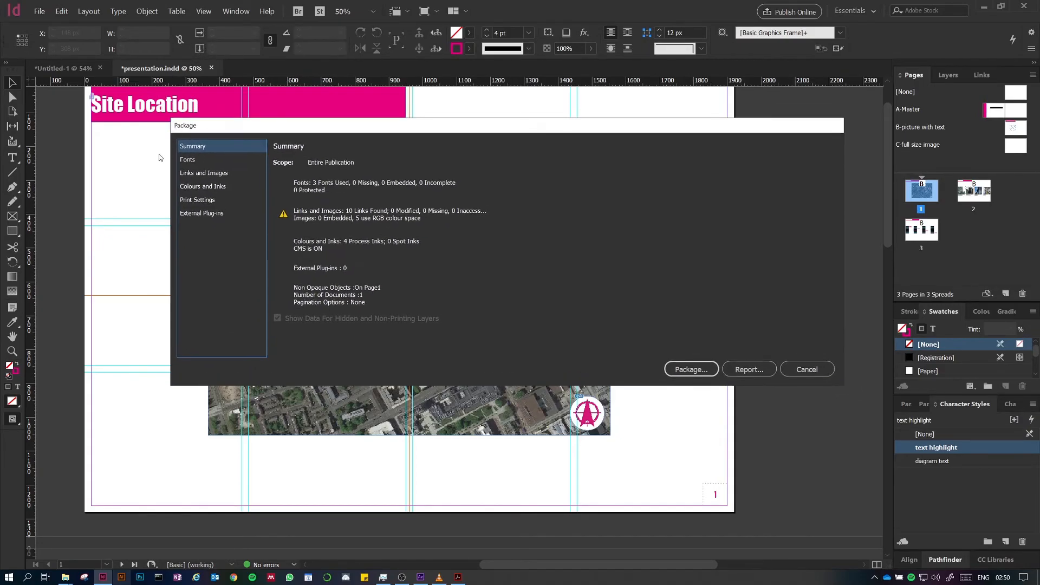
Step: Review the package's fonts, links and images, colours and inks, print settings and external plug-ins
{"action": "left_click", "coordinate": [211, 160]}
{"action": "left_click", "coordinate": [214, 174]}
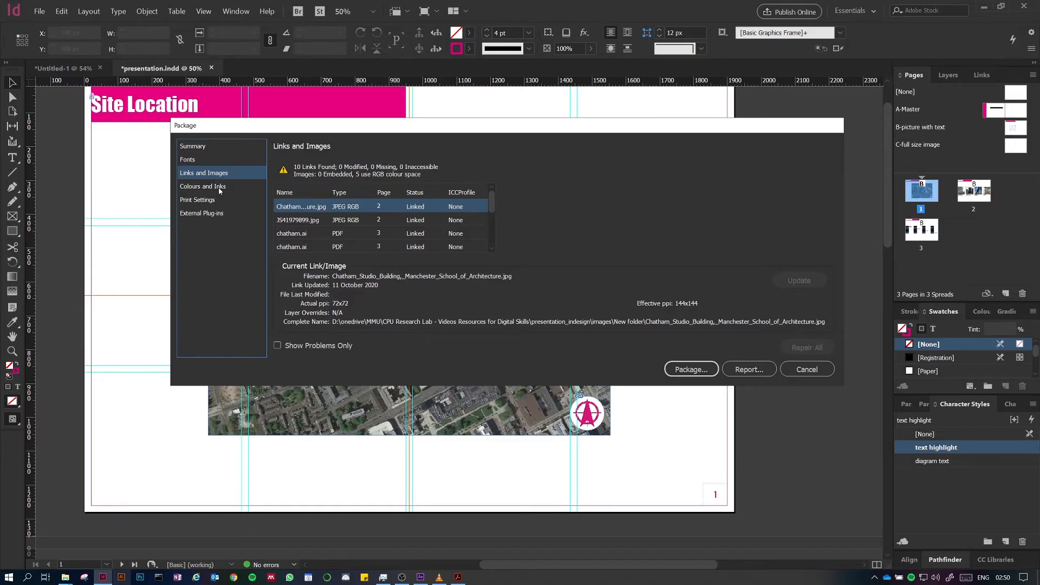
{"action": "left_click", "coordinate": [219, 190]}
{"action": "left_click", "coordinate": [221, 201]}
{"action": "left_click", "coordinate": [219, 214]}
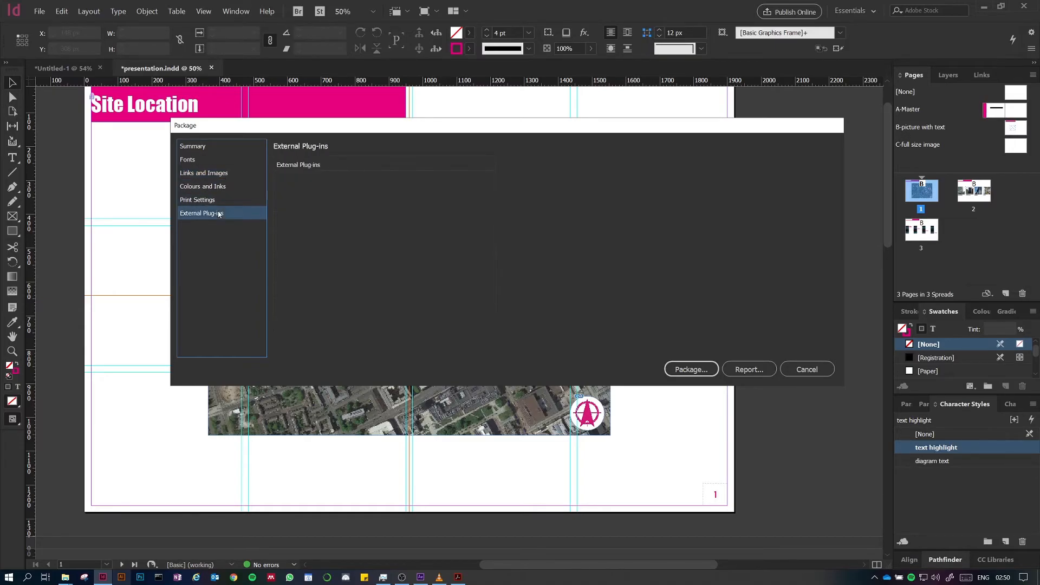
Step: Save the publication, accept the default printing instructions, and package it into a folder named presentation Folder2
{"action": "left_click", "coordinate": [702, 368]}
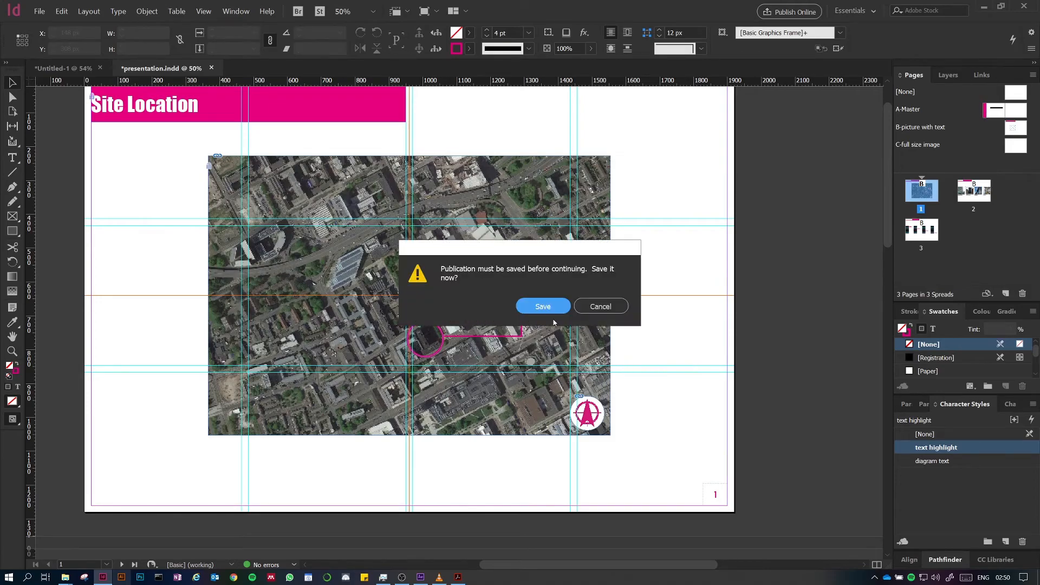
{"action": "left_click", "coordinate": [546, 311]}
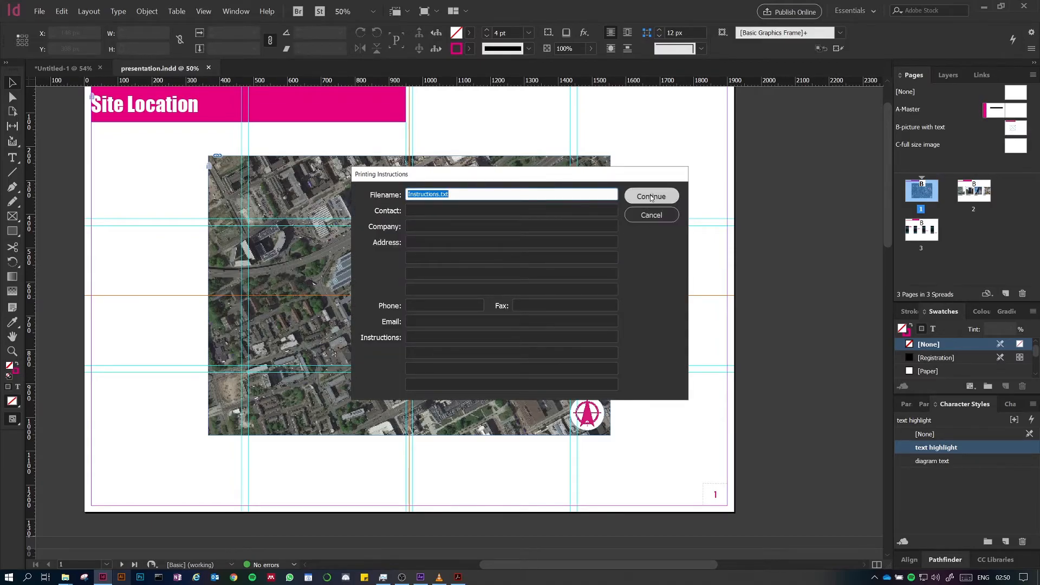
{"action": "left_click", "coordinate": [651, 196]}
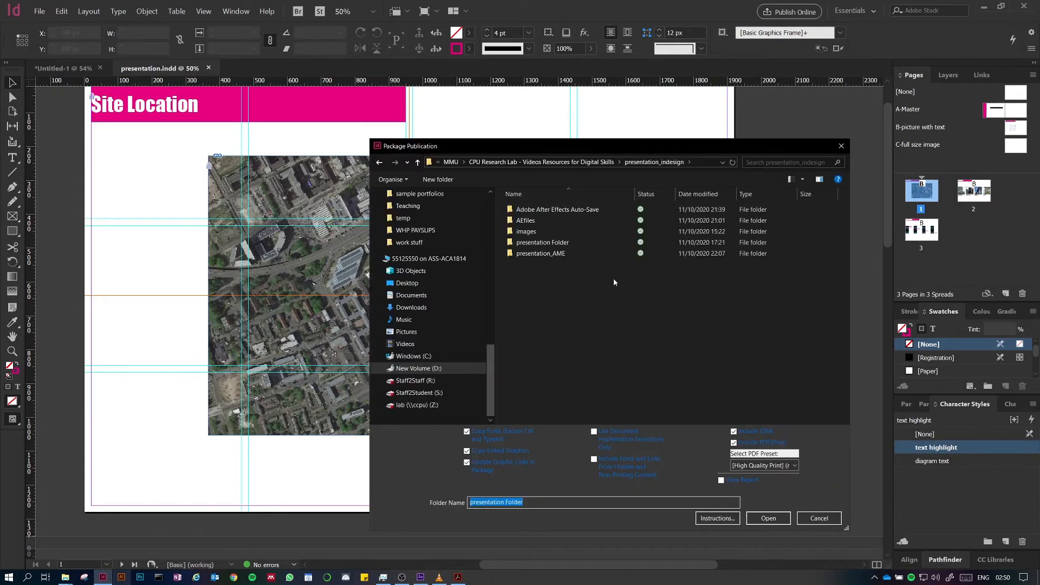
{"action": "left_click", "coordinate": [530, 501]}
{"action": "type", "text": "2"}
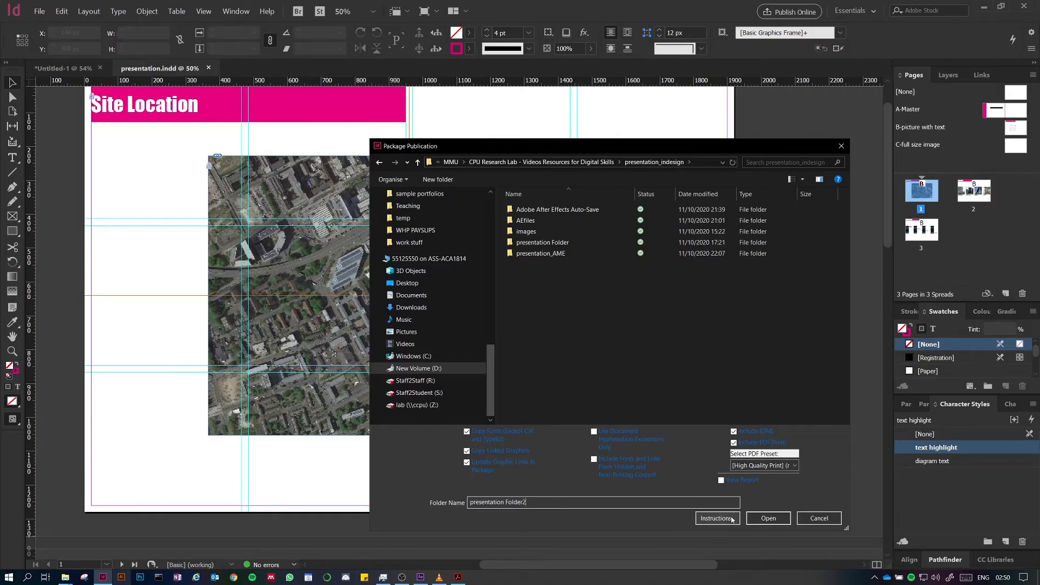
{"action": "left_click", "coordinate": [769, 519]}
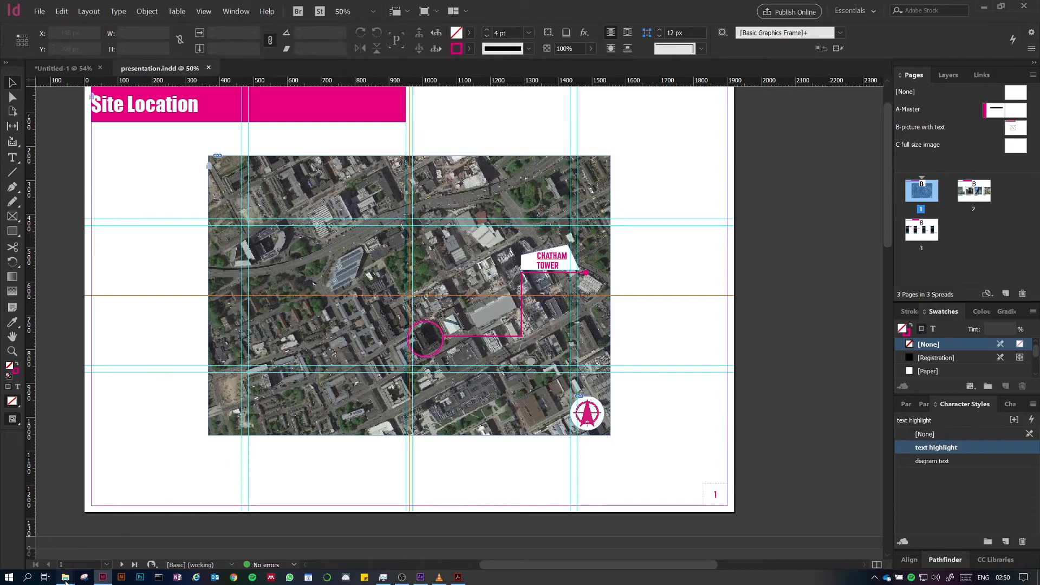
Step: Switch to File Explorer and open presentation.idml from the existing presentation Folder in InDesign
{"action": "mouse_move", "coordinate": [65, 580]}
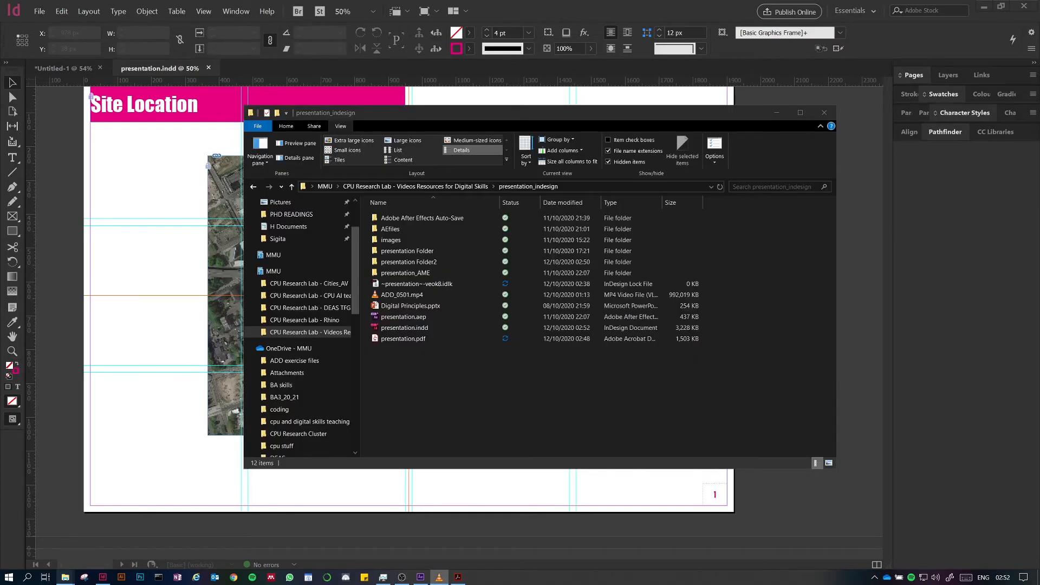
{"action": "double_click", "coordinate": [405, 252]}
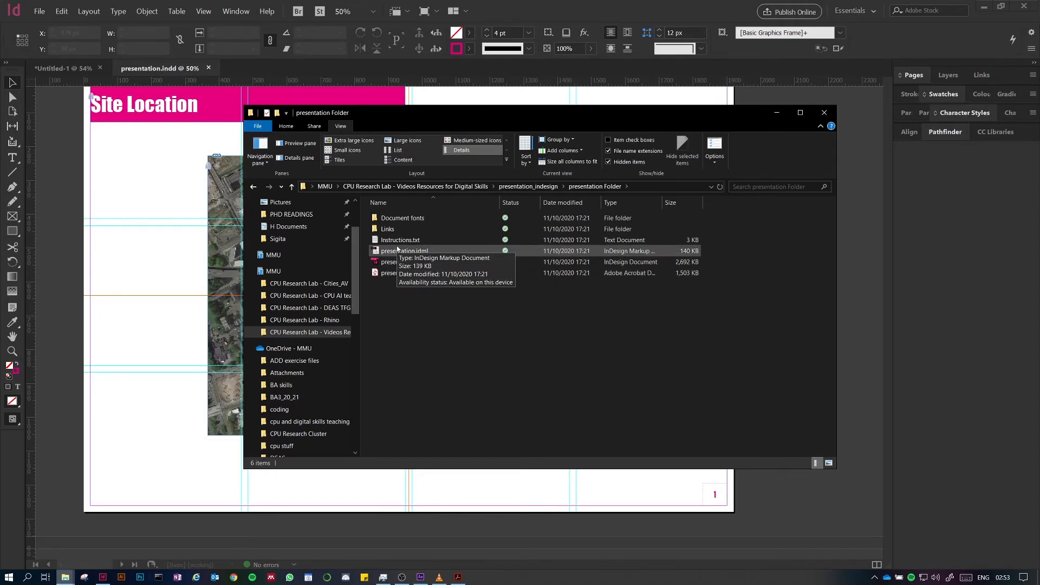
{"action": "left_click", "coordinate": [397, 250]}
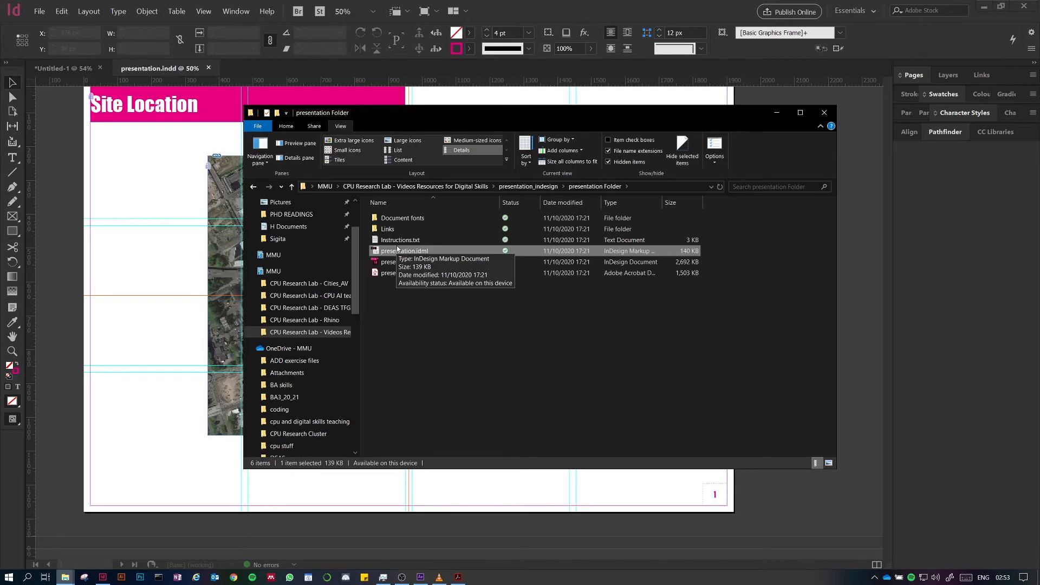
{"action": "double_click", "coordinate": [397, 249]}
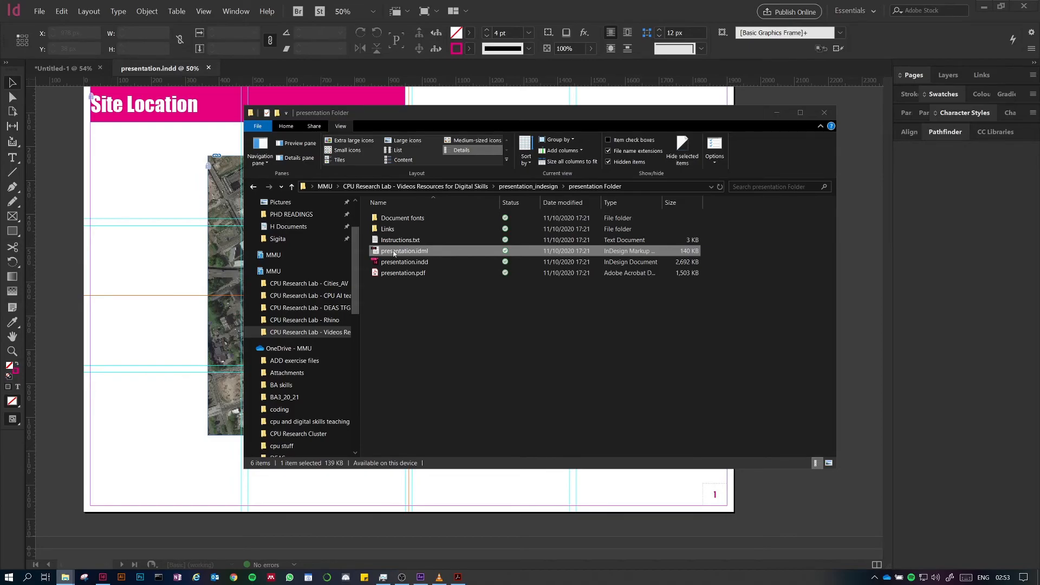
{"action": "double_click", "coordinate": [411, 253]}
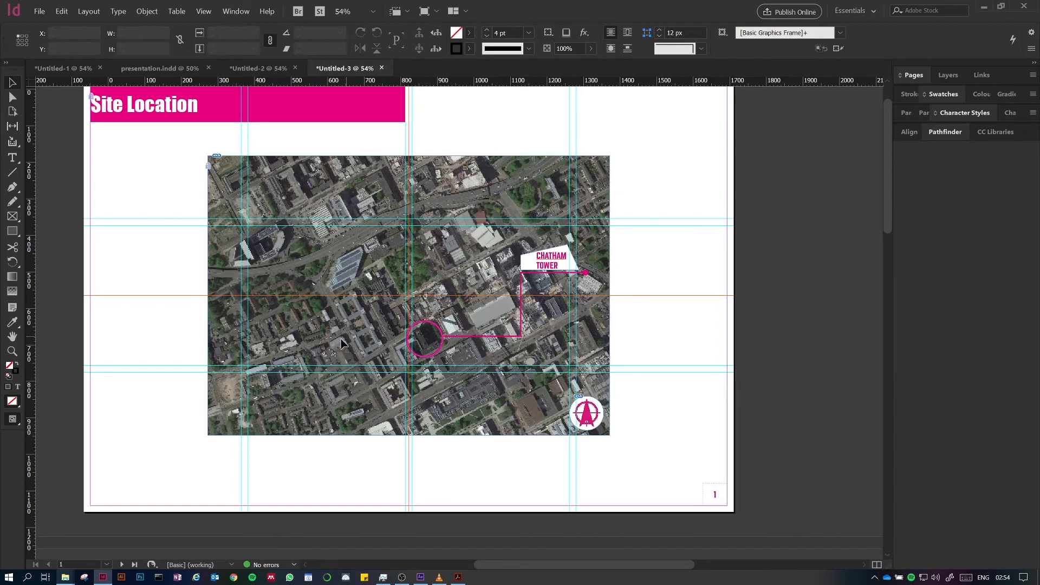
Step: Close the Untitled-3 and Untitled-2 documents without saving them
{"action": "left_click", "coordinate": [382, 69]}
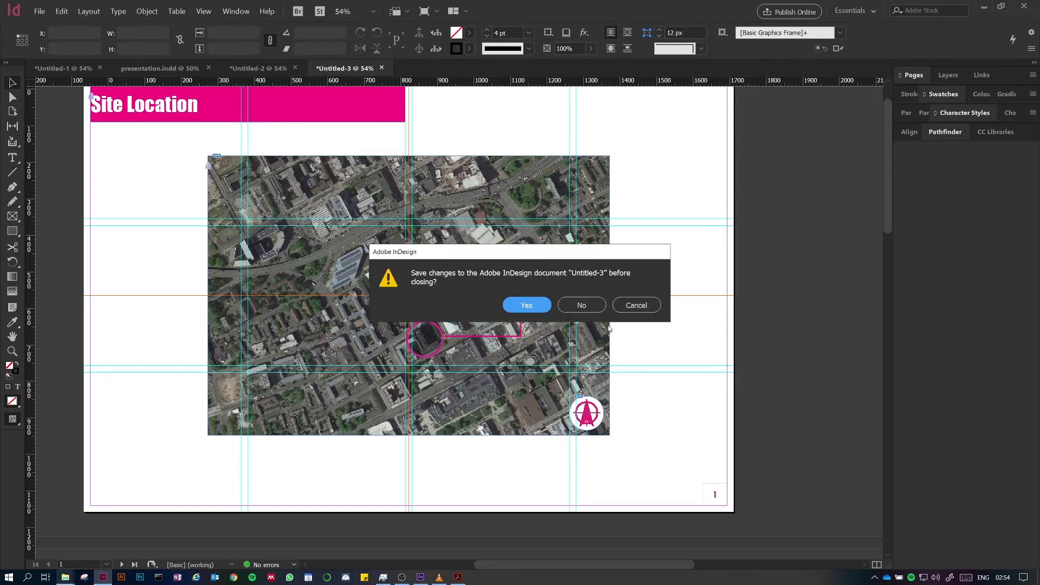
{"action": "left_click", "coordinate": [590, 303]}
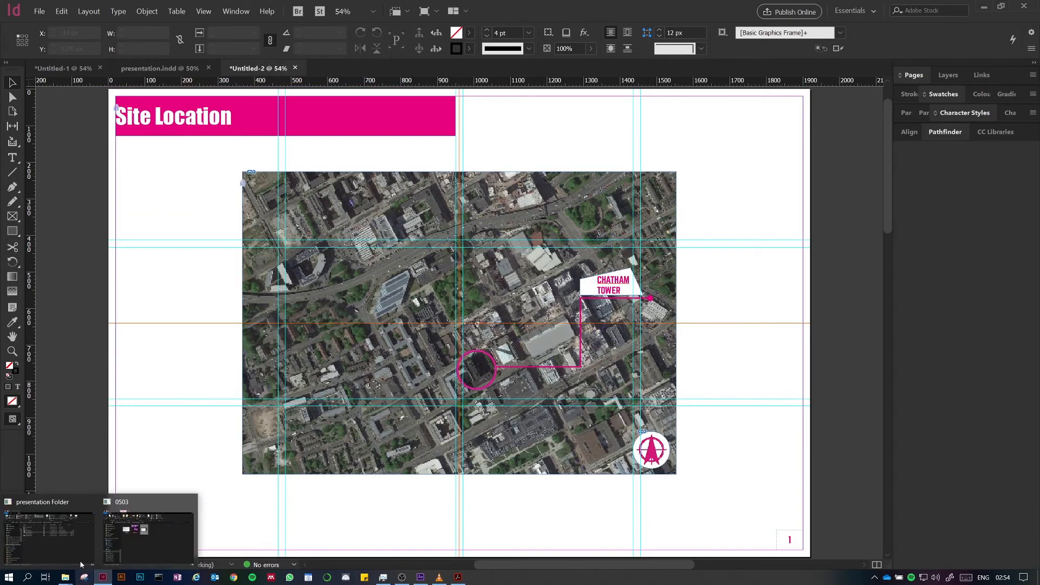
{"action": "left_click", "coordinate": [295, 69]}
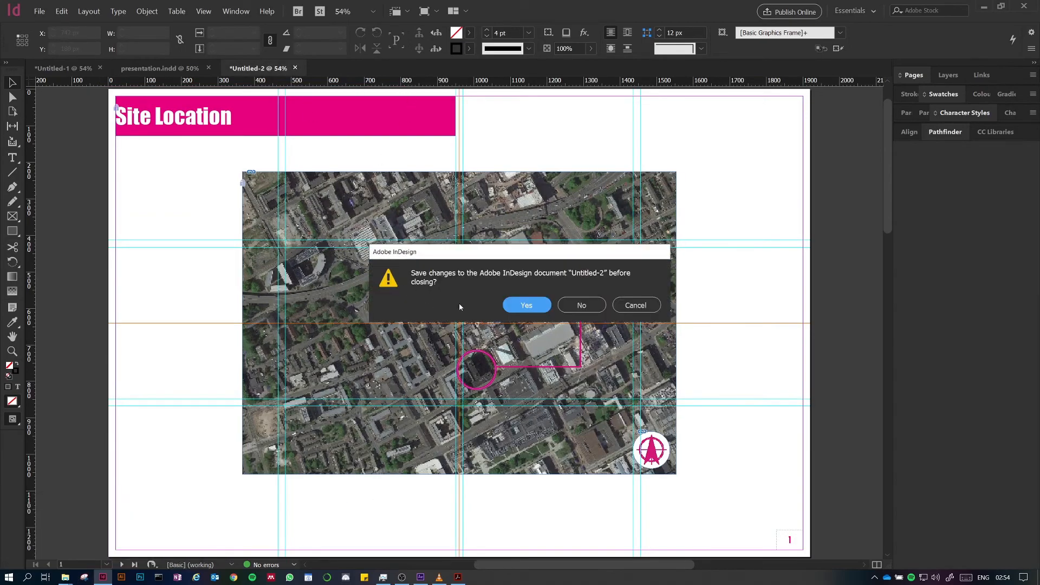
{"action": "left_click", "coordinate": [581, 305]}
Step: Return to presentation Folder in File Explorer and inspect its Links and Document fonts subfolders
{"action": "mouse_move", "coordinate": [65, 576]}
{"action": "left_click", "coordinate": [97, 558]}
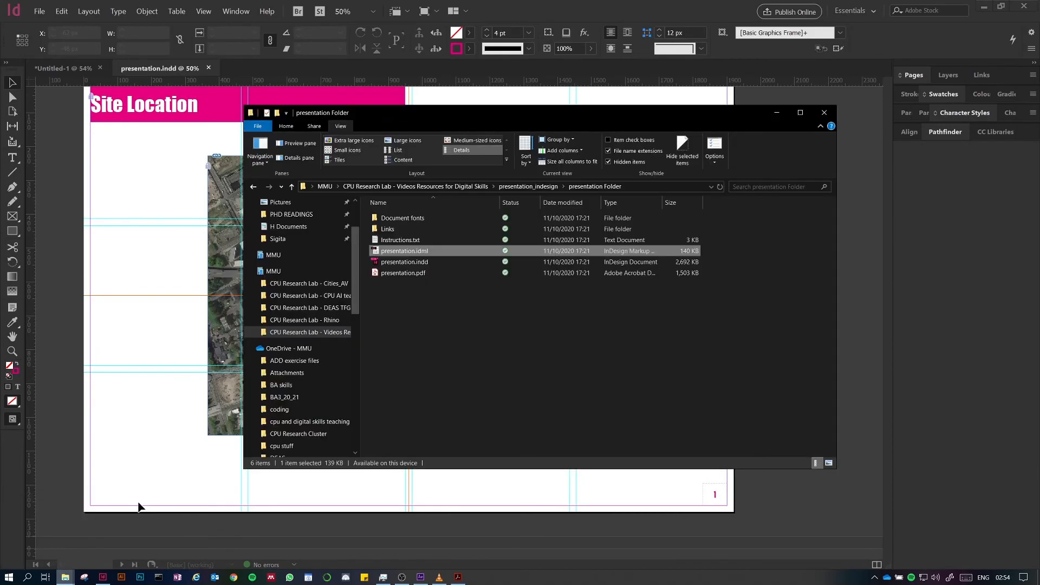
{"action": "left_click", "coordinate": [382, 229]}
{"action": "double_click", "coordinate": [383, 229]}
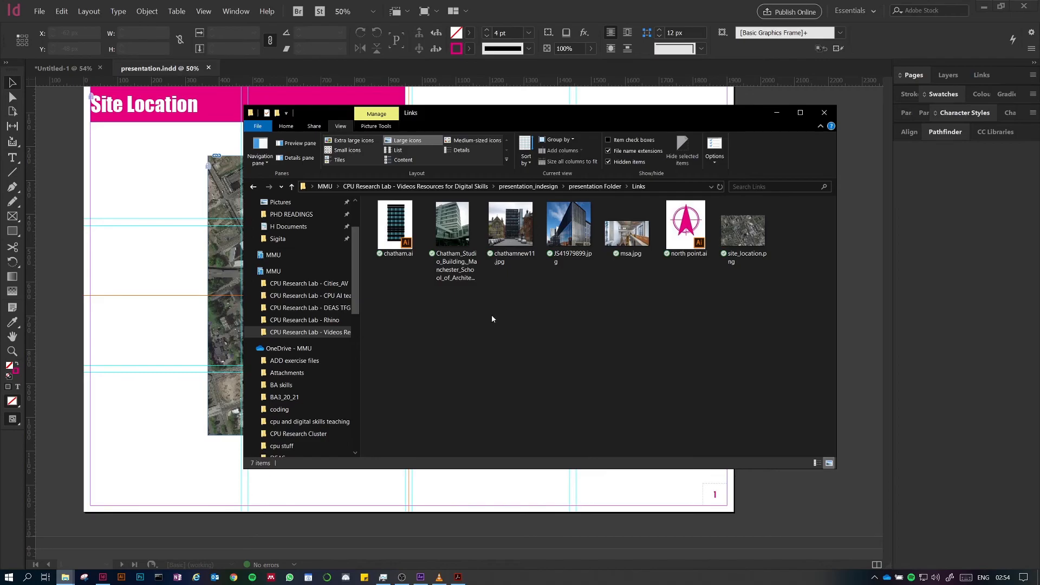
{"action": "left_click", "coordinate": [591, 186]}
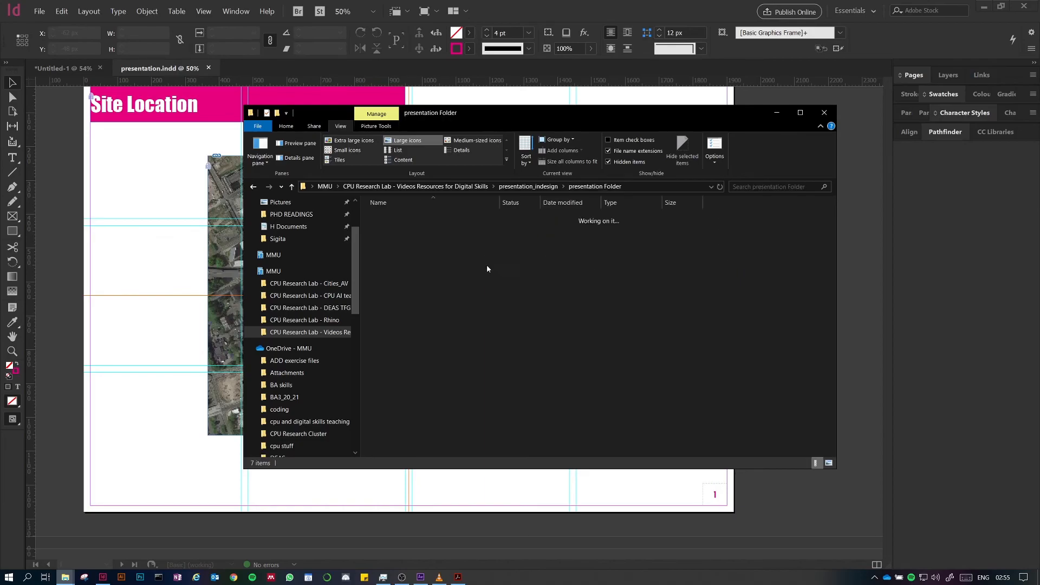
{"action": "double_click", "coordinate": [401, 218]}
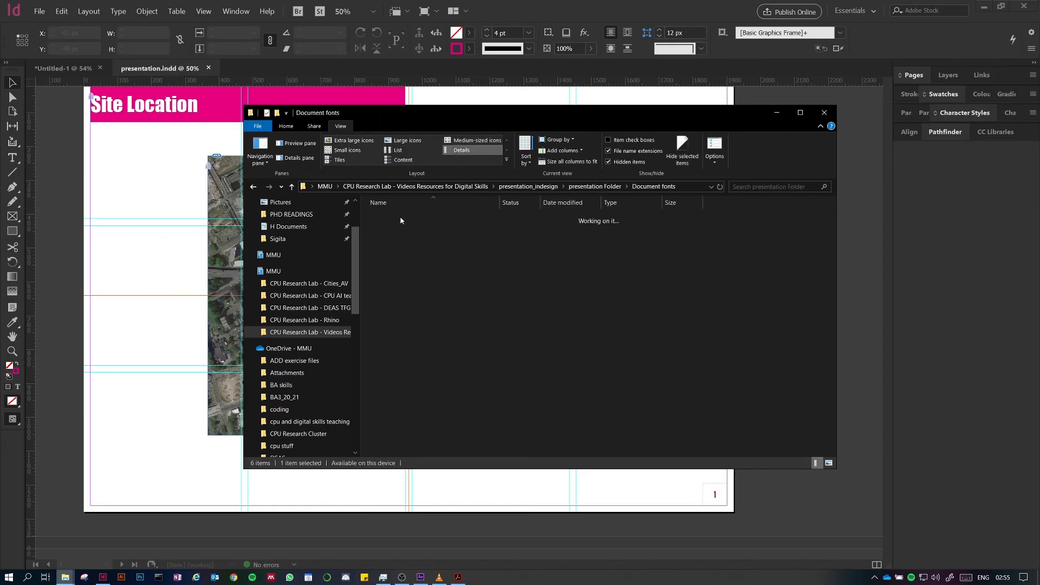